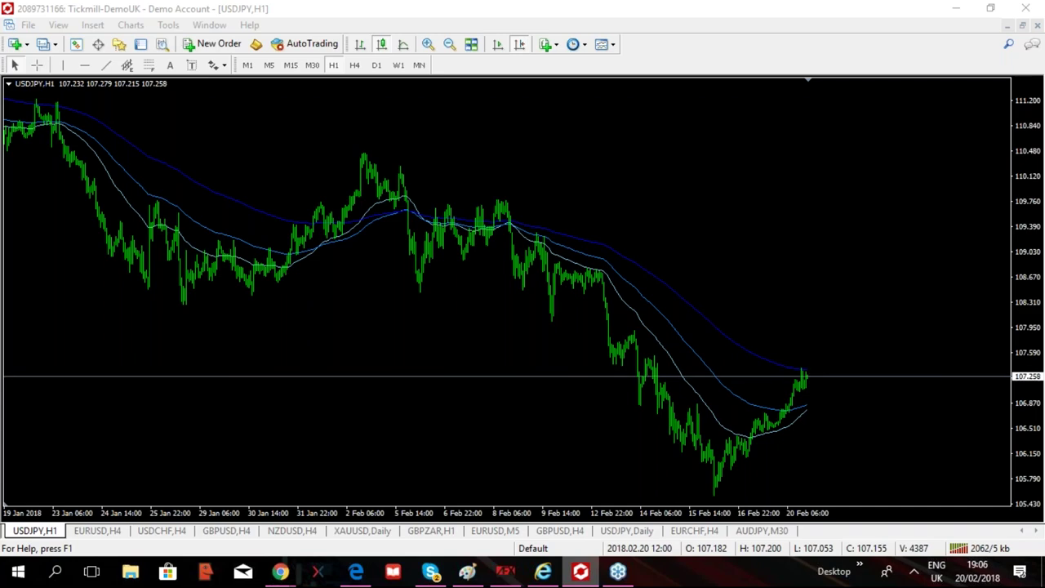
Zoom in on the USDJPY hourly chart and bring its most recent candles into view.
{"action": "left_click", "coordinate": [428, 45]}
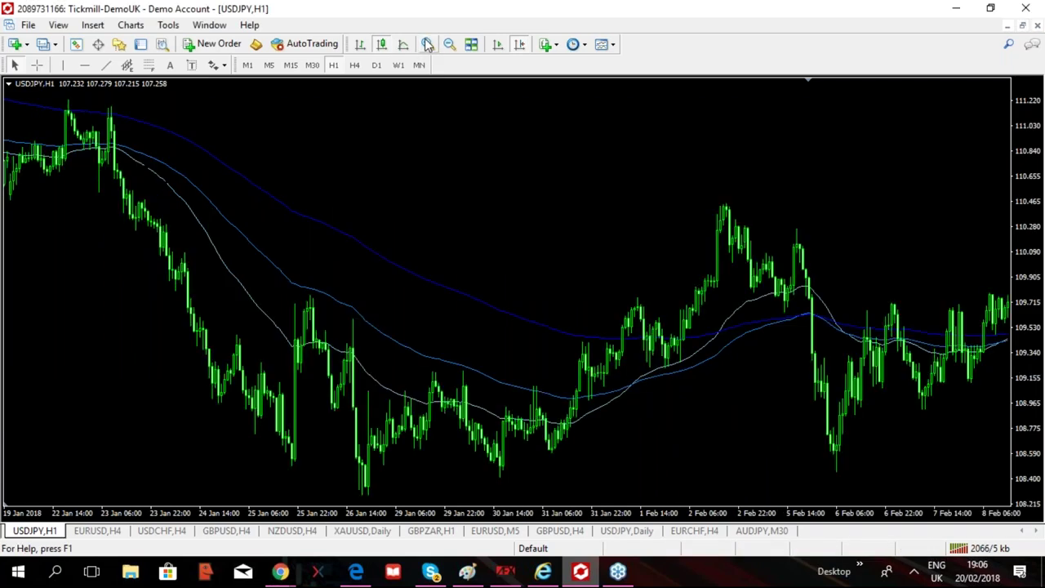
{"action": "left_click", "coordinate": [520, 45]}
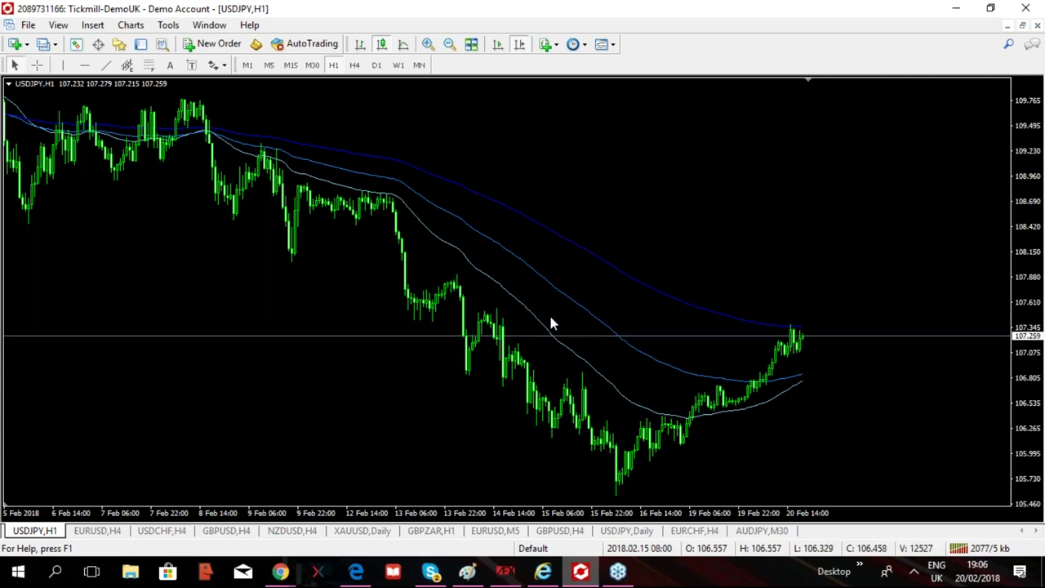
Set up a Moving Average indicator with period 50 and the Exponential method, and dismiss its settings without adding it.
{"action": "left_click", "coordinate": [92, 25]}
{"action": "mouse_move", "coordinate": [139, 46]}
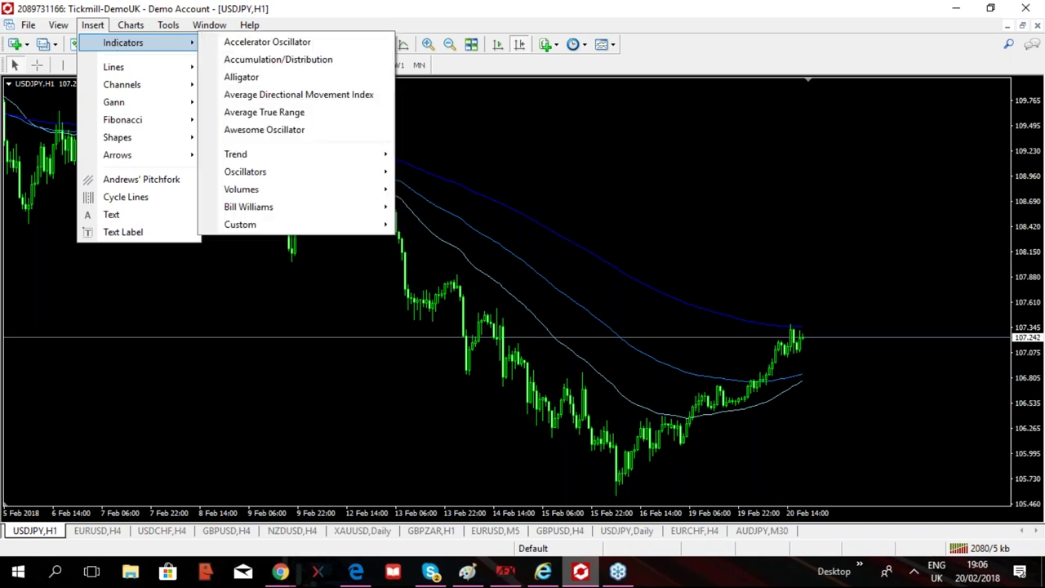
{"action": "mouse_move", "coordinate": [250, 161]}
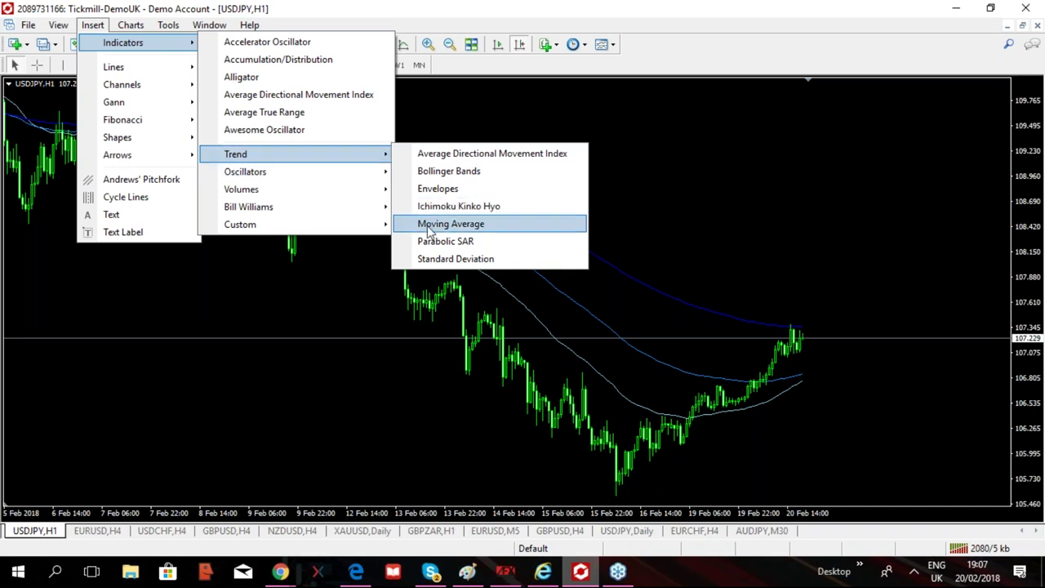
{"action": "left_click", "coordinate": [428, 230]}
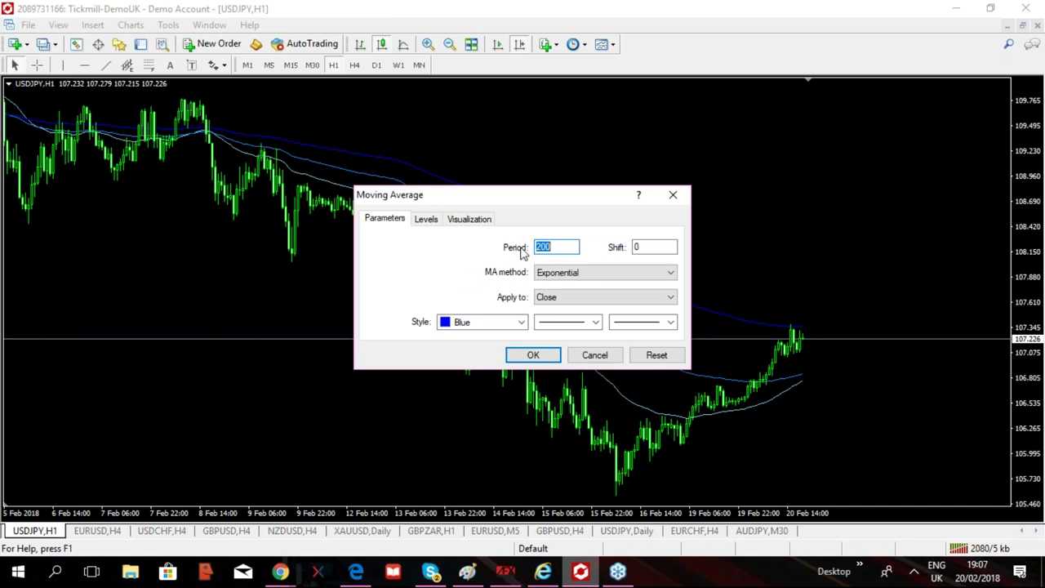
{"action": "left_click", "coordinate": [554, 245]}
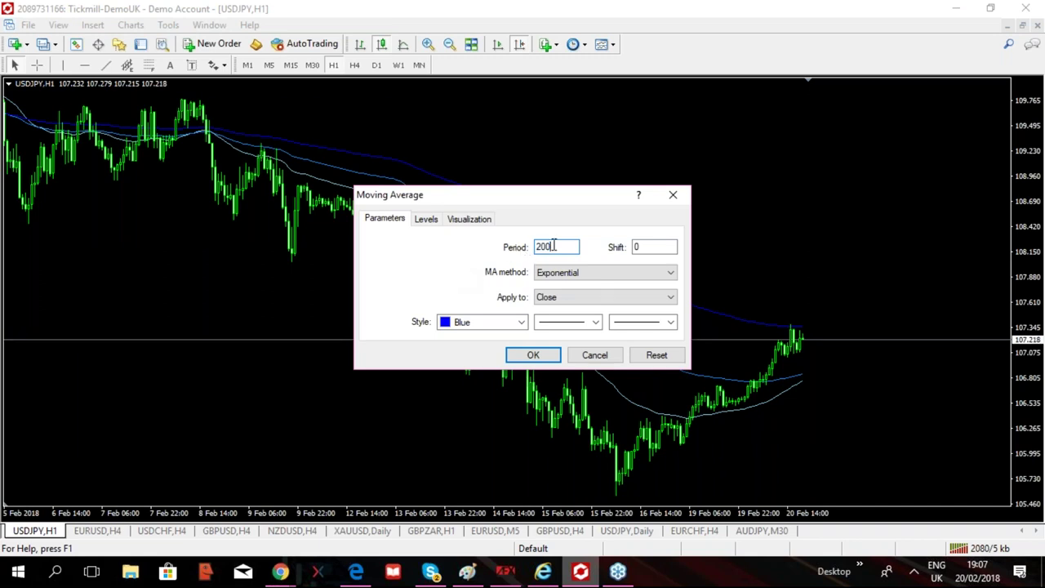
{"action": "key", "text": "BackSpace"}
{"action": "key", "text": "BackSpace"}
{"action": "key", "text": "BackSpace"}
{"action": "type", "text": "50"}
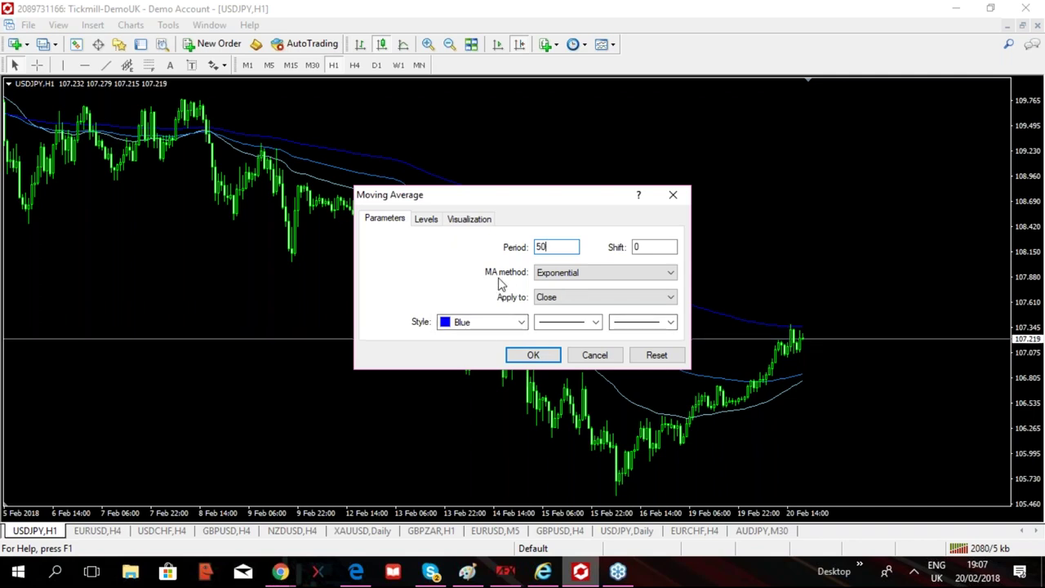
{"action": "left_click", "coordinate": [625, 273]}
{"action": "left_click", "coordinate": [627, 276]}
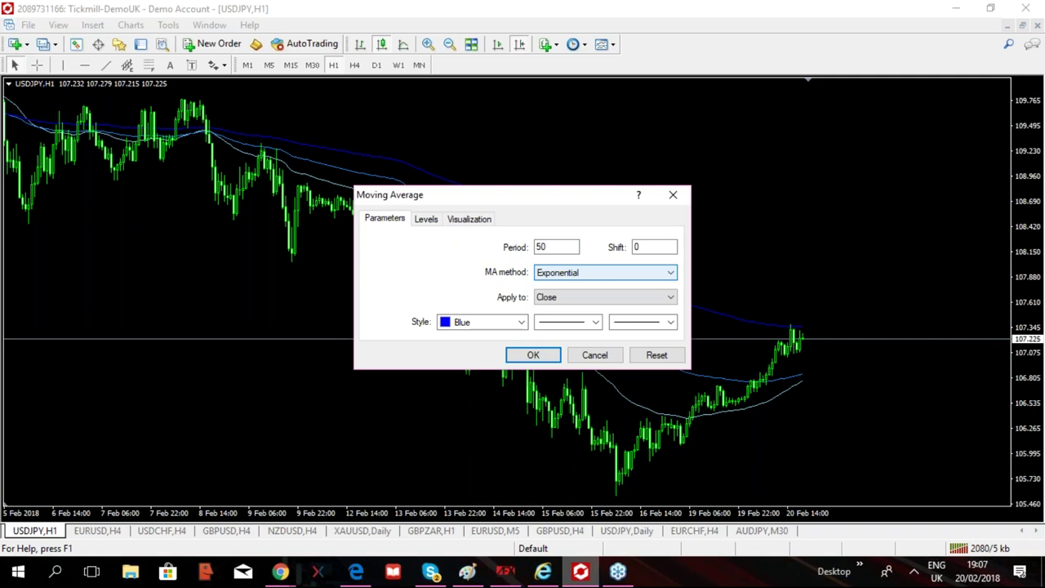
{"action": "left_click", "coordinate": [560, 299]}
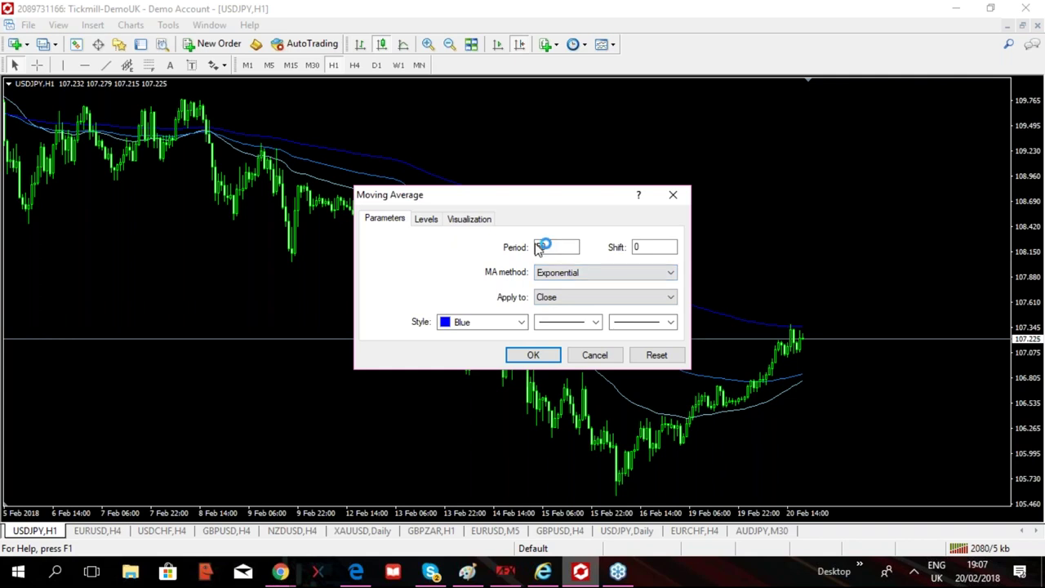
{"action": "left_click", "coordinate": [683, 199]}
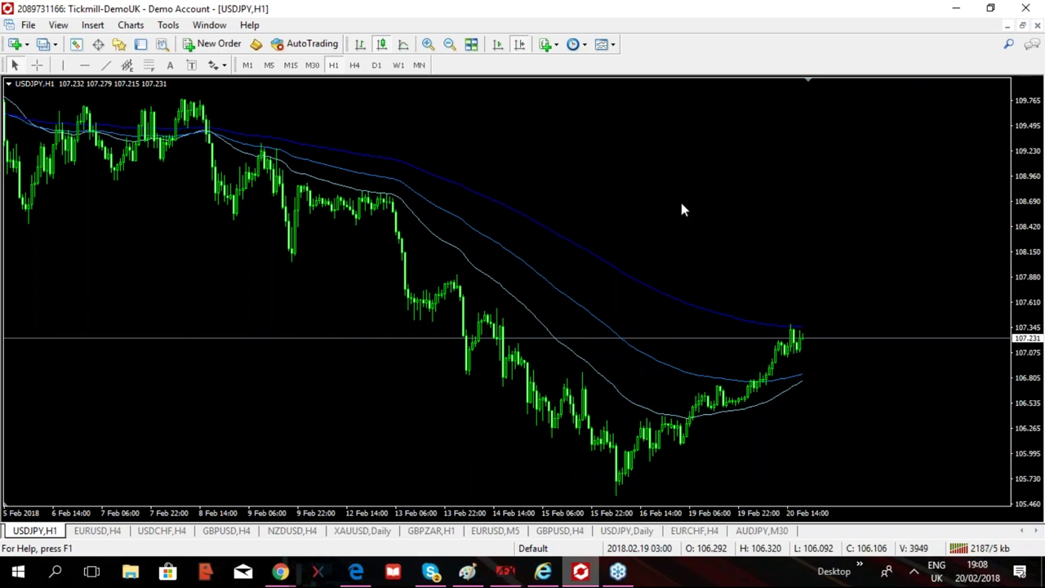
Examine the moving averages on the USDJPY hourly chart and the chart timeframes on offer.
{"action": "mouse_move", "coordinate": [526, 312]}
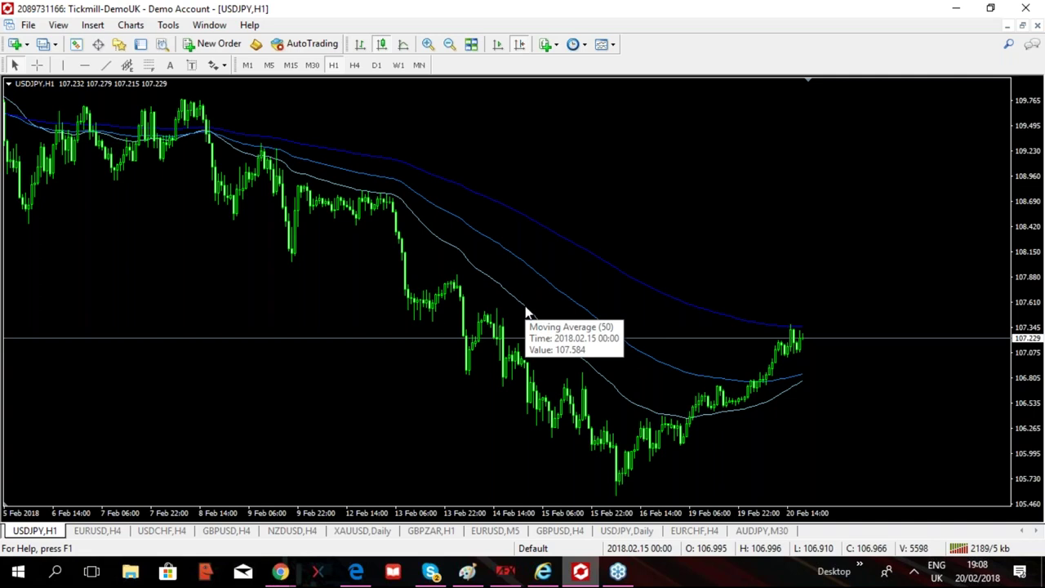
{"action": "mouse_move", "coordinate": [555, 291]}
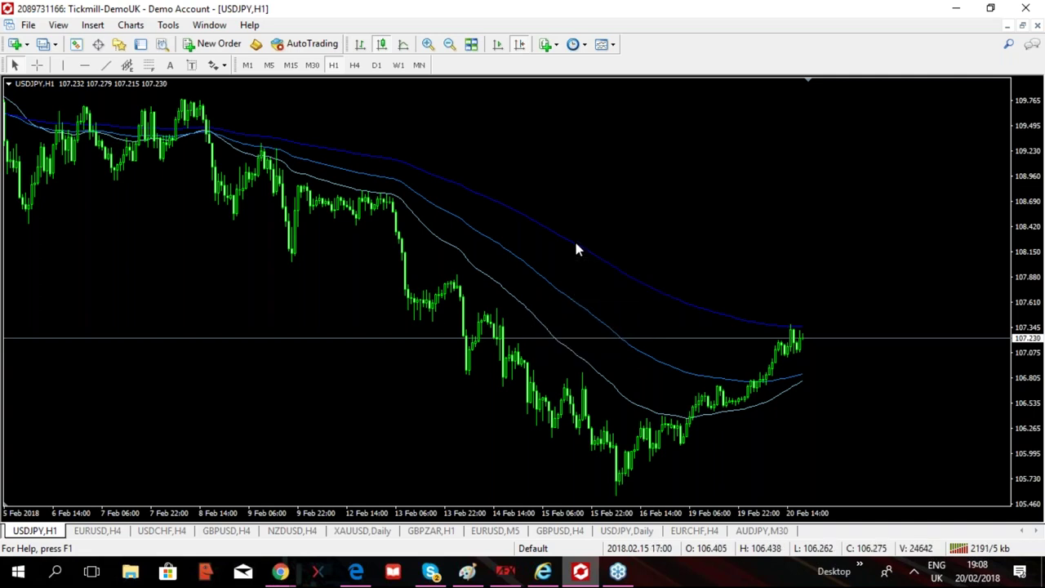
{"action": "mouse_move", "coordinate": [577, 250]}
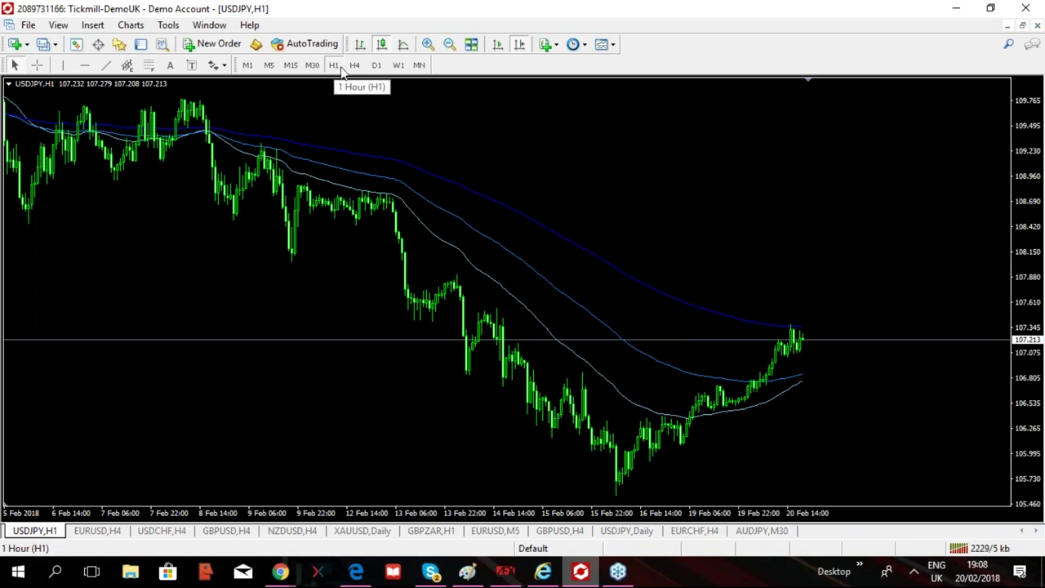
{"action": "mouse_move", "coordinate": [330, 165]}
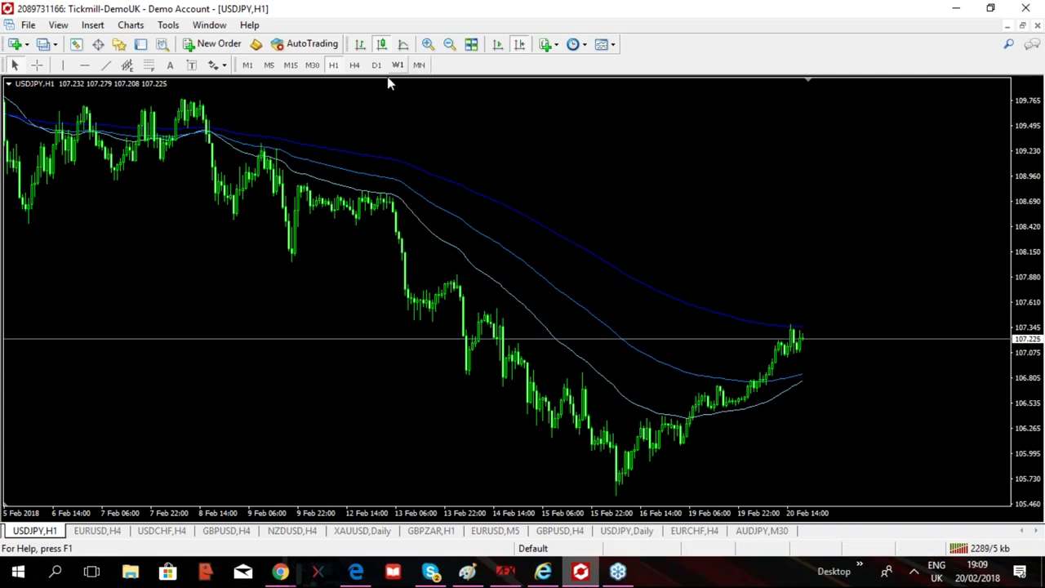
{"action": "mouse_move", "coordinate": [398, 159]}
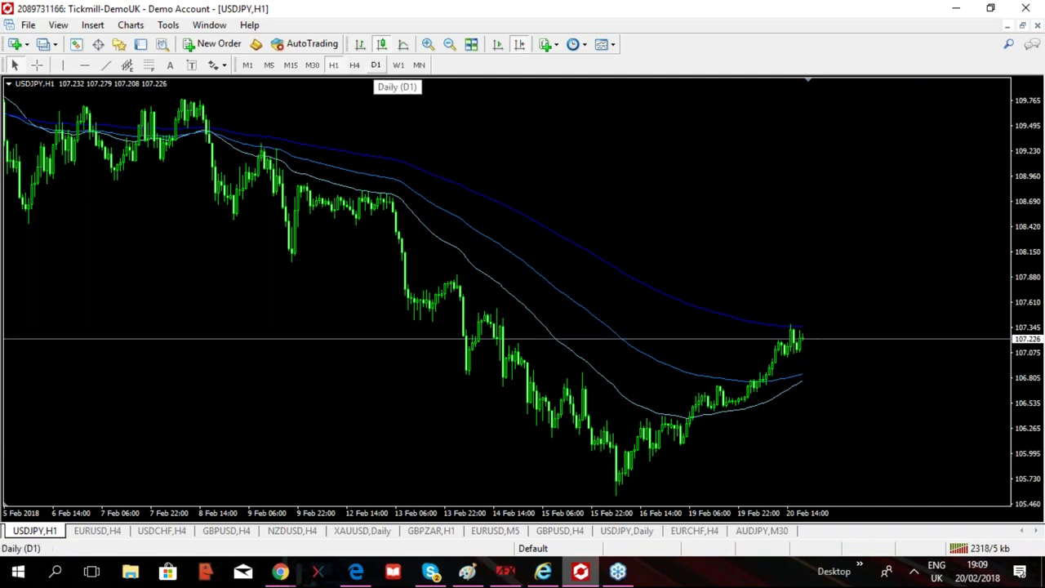
{"action": "left_click", "coordinate": [378, 65]}
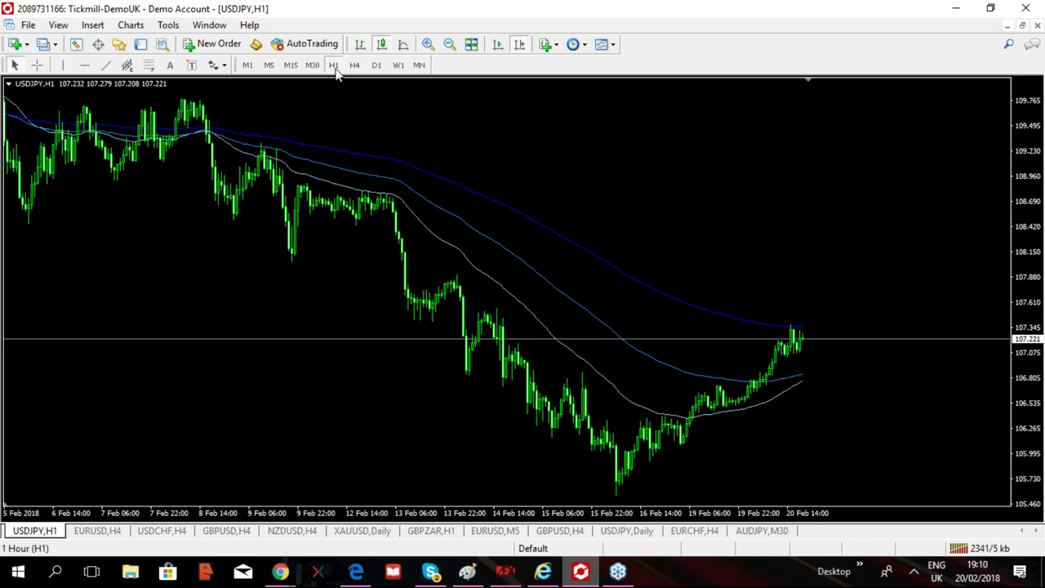
{"action": "left_click", "coordinate": [377, 65]}
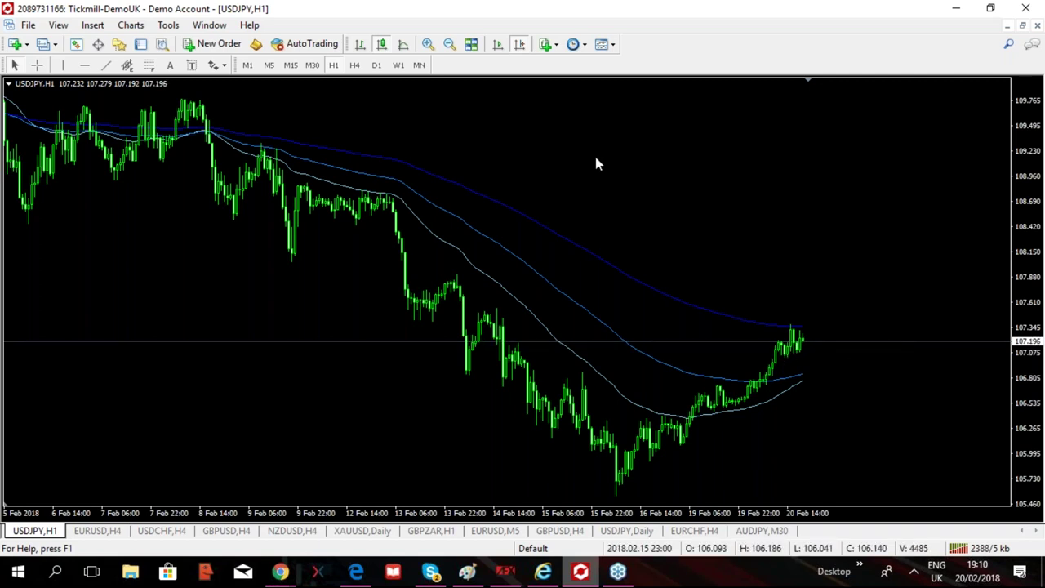
Enlarge the latest candles on the USDJPY hourly chart, and switch the chart to the four-hour timeframe.
{"action": "left_click", "coordinate": [428, 44]}
{"action": "left_click", "coordinate": [519, 44]}
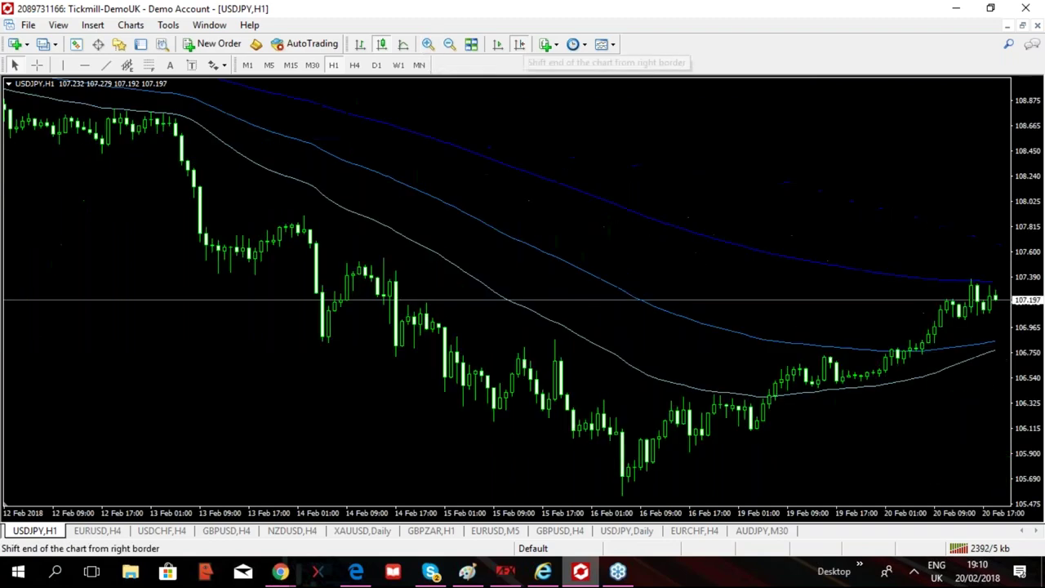
{"action": "left_click", "coordinate": [519, 44]}
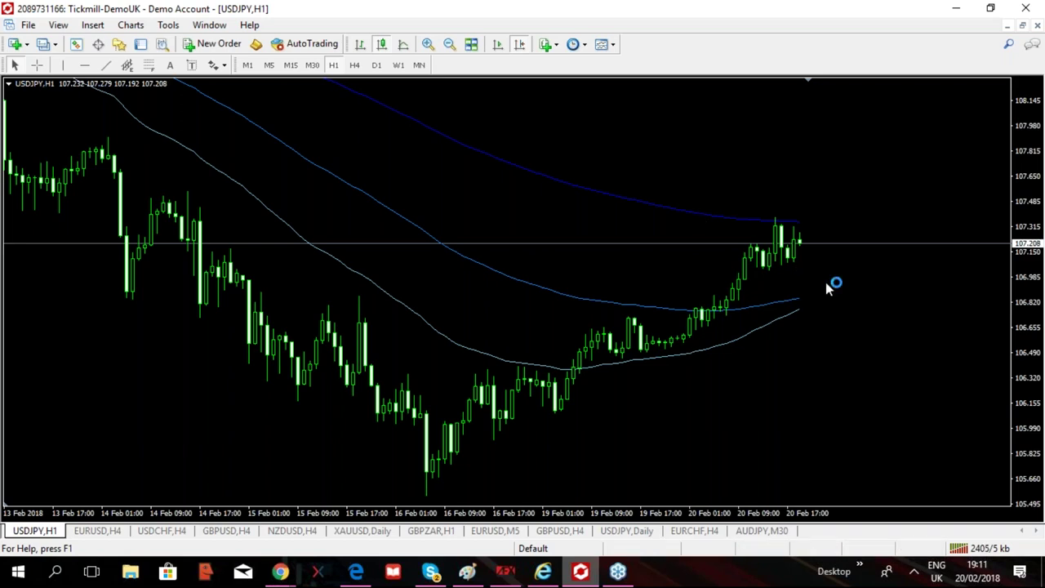
{"action": "left_click", "coordinate": [355, 66]}
{"action": "left_click", "coordinate": [449, 44]}
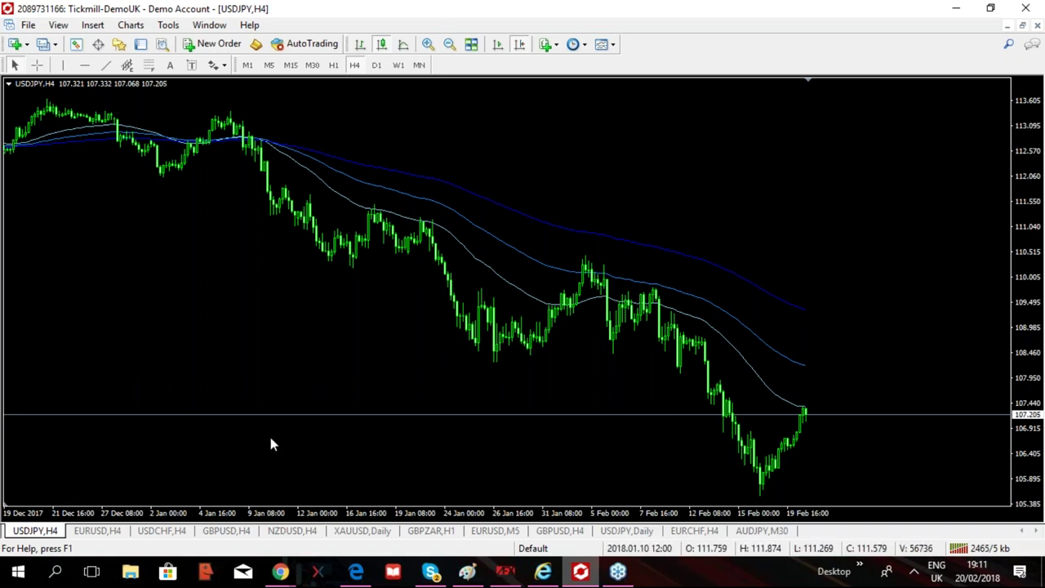
Open the EURUSD chart and switch it to the daily timeframe.
{"action": "left_click", "coordinate": [115, 532]}
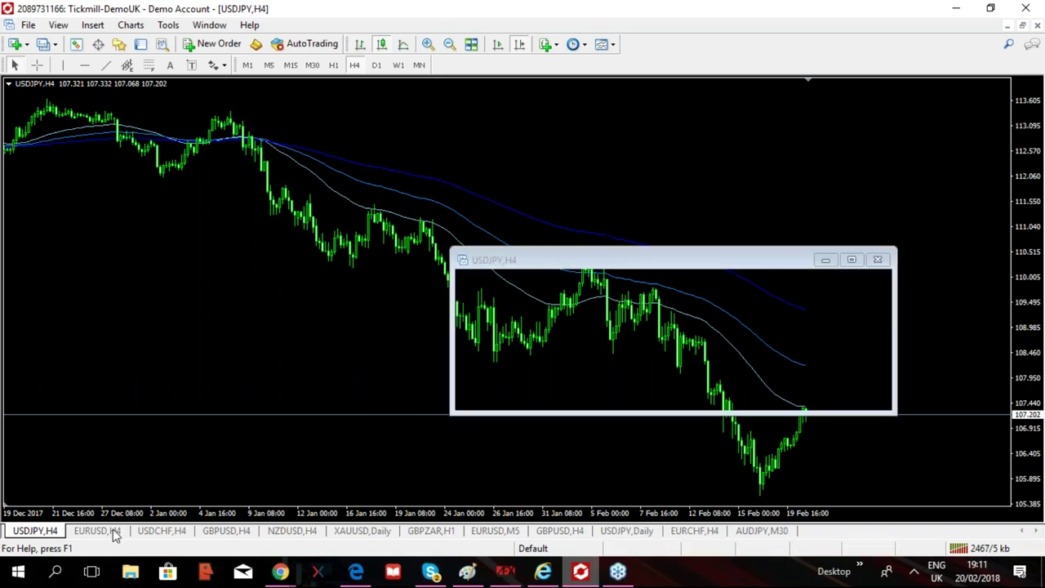
{"action": "left_click", "coordinate": [522, 45]}
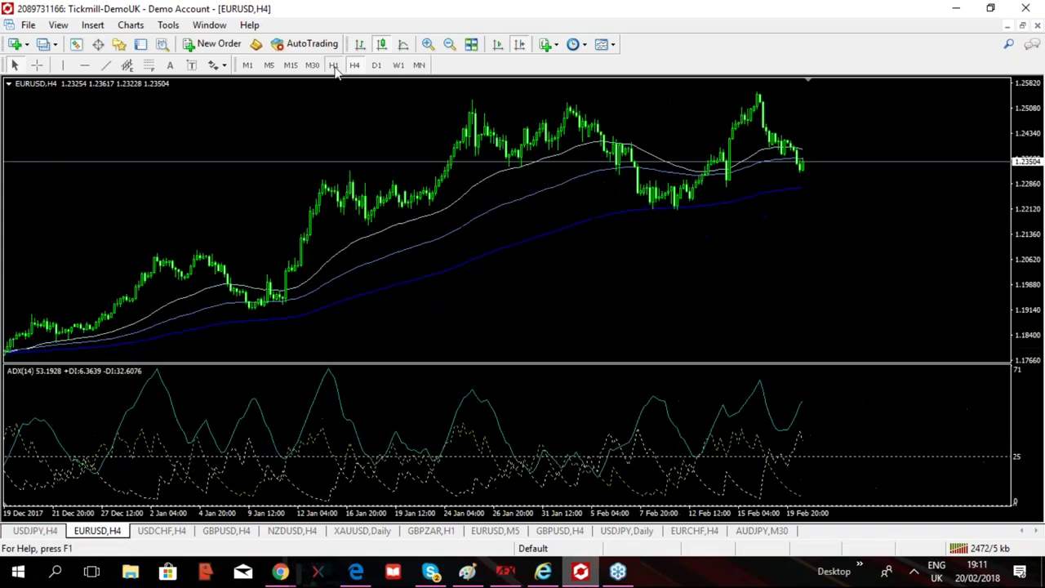
{"action": "left_click", "coordinate": [333, 65]}
{"action": "left_click", "coordinate": [377, 65]}
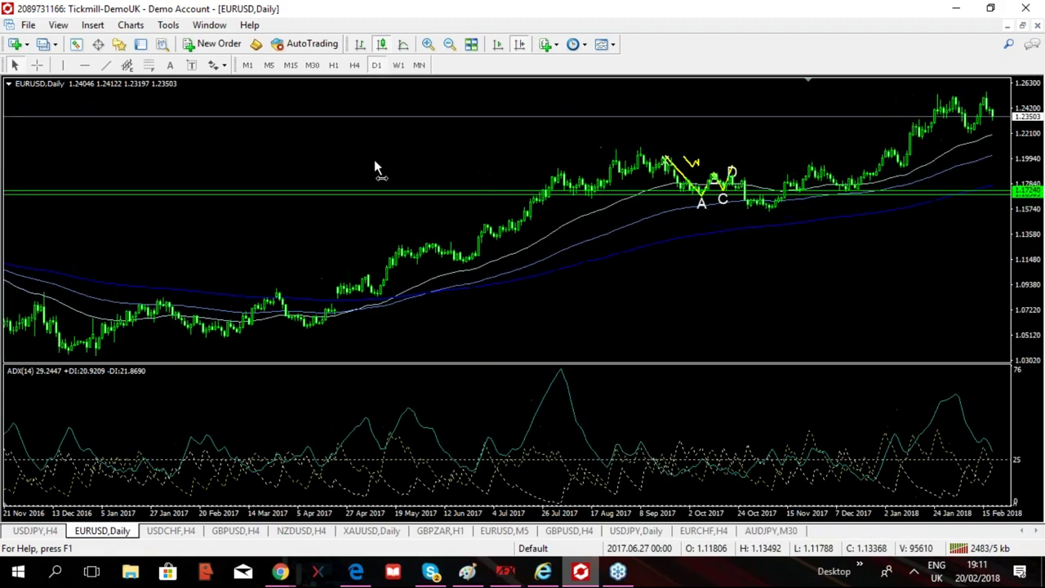
Delete the horizontal lines, the yellow pattern lines and the letter labels drawn on the EURUSD daily chart.
{"action": "right_click", "coordinate": [450, 175]}
{"action": "left_click", "coordinate": [611, 153]}
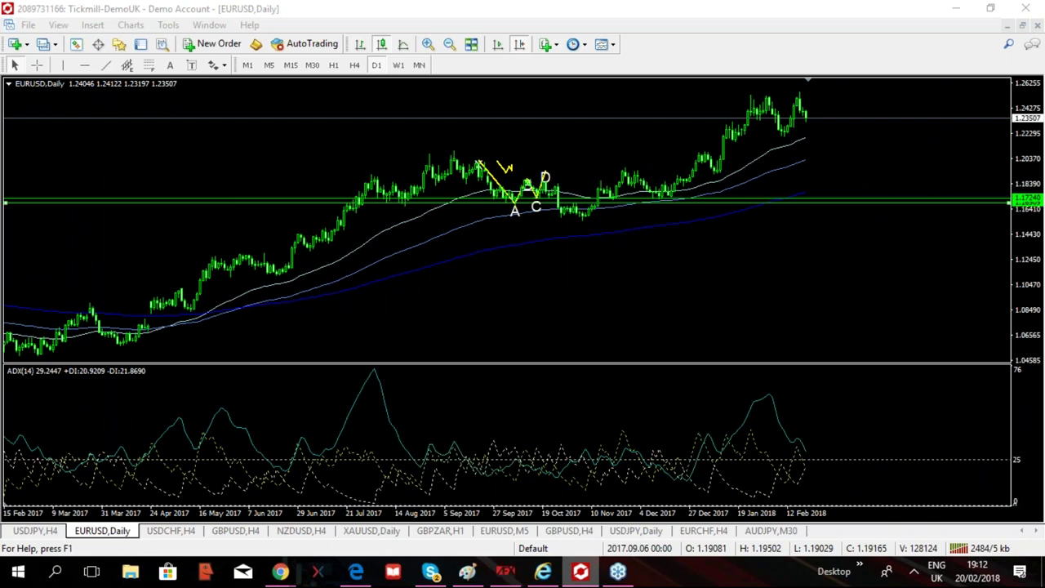
{"action": "key", "text": "BackSpace"}
{"action": "key", "text": "BackSpace"}
{"action": "key", "text": "BackSpace"}
{"action": "key", "text": "BackSpace"}
{"action": "key", "text": "BackSpace"}
{"action": "key", "text": "BackSpace"}
{"action": "key", "text": "BackSpace"}
{"action": "key", "text": "BackSpace"}
{"action": "key", "text": "BackSpace"}
{"action": "key", "text": "BackSpace"}
{"action": "key", "text": "BackSpace"}
{"action": "key", "text": "BackSpace"}
{"action": "key", "text": "BackSpace"}
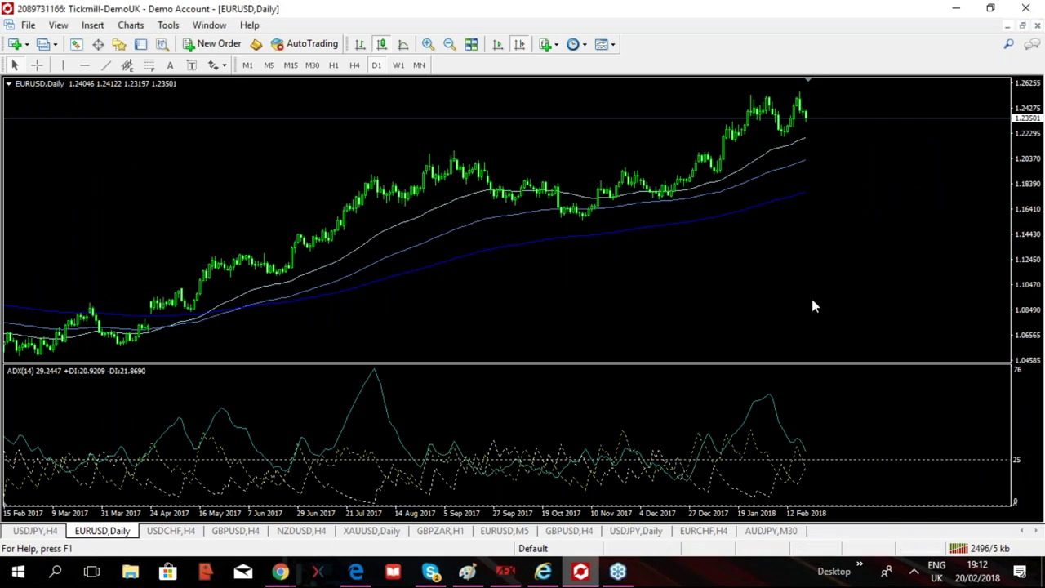
Compare the EURUSD price with its moving averages on the hourly, four-hour and daily timeframes, ending on the daily chart.
{"action": "left_click", "coordinate": [717, 193]}
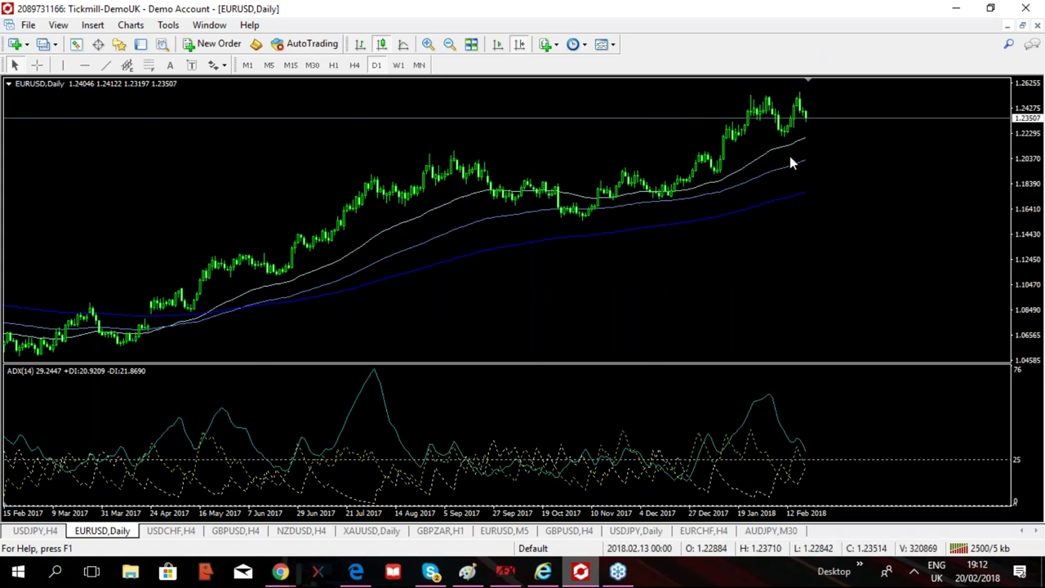
{"action": "mouse_move", "coordinate": [797, 198]}
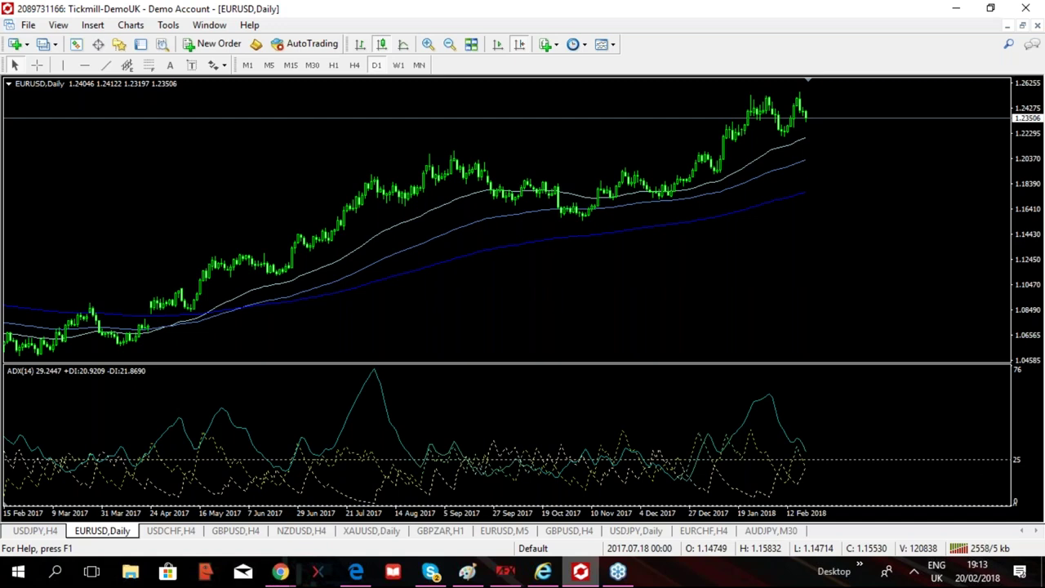
{"action": "left_click", "coordinate": [333, 65]}
{"action": "left_click", "coordinate": [519, 44]}
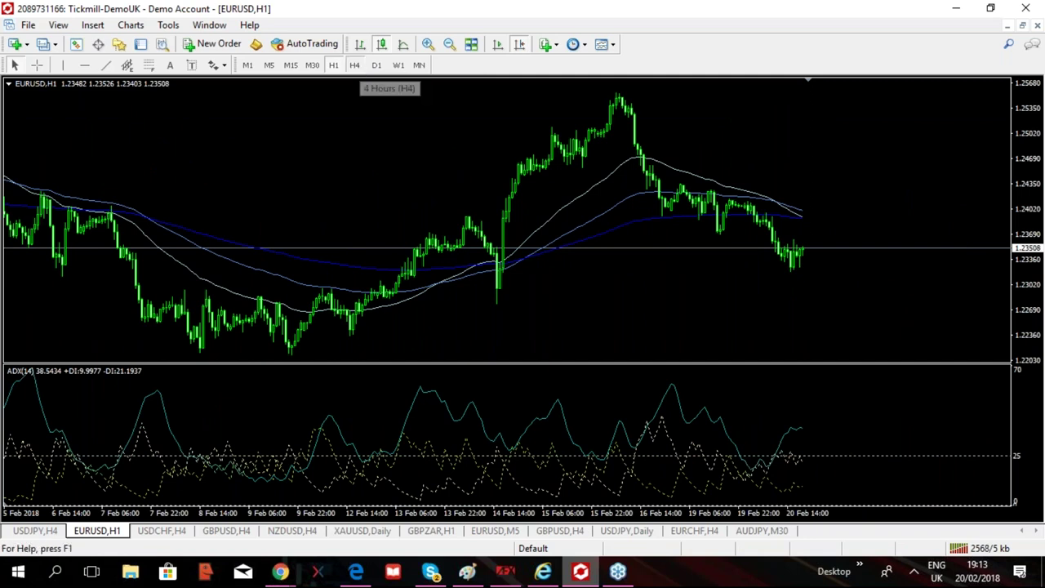
{"action": "left_click", "coordinate": [354, 65]}
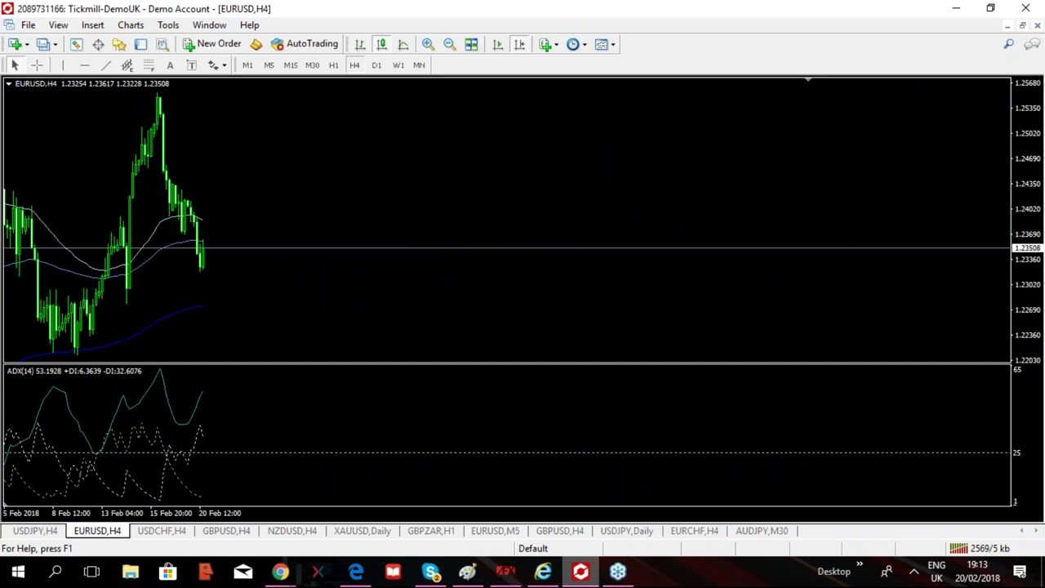
{"action": "left_click", "coordinate": [377, 64]}
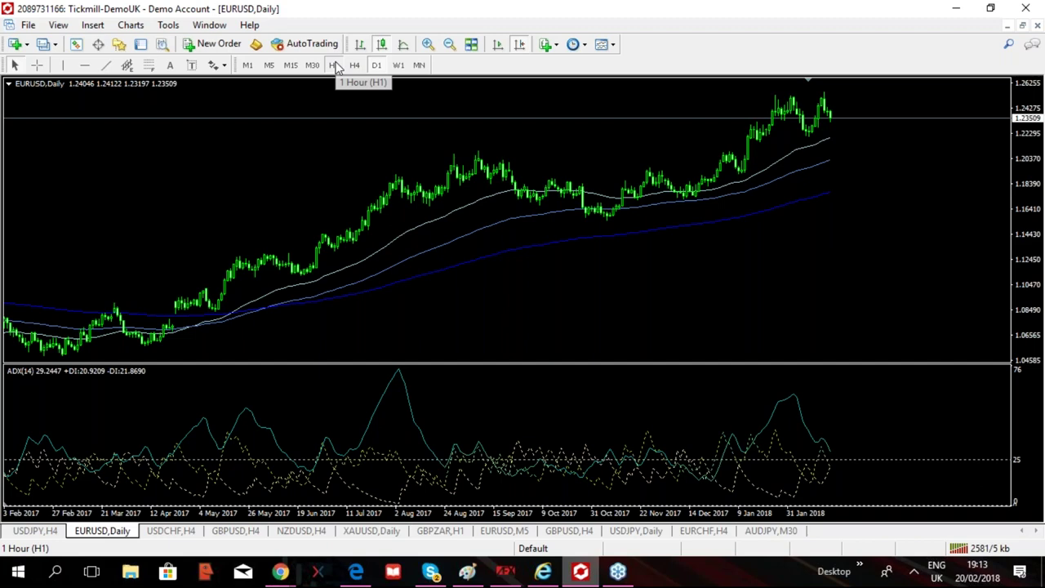
{"action": "left_click", "coordinate": [333, 66]}
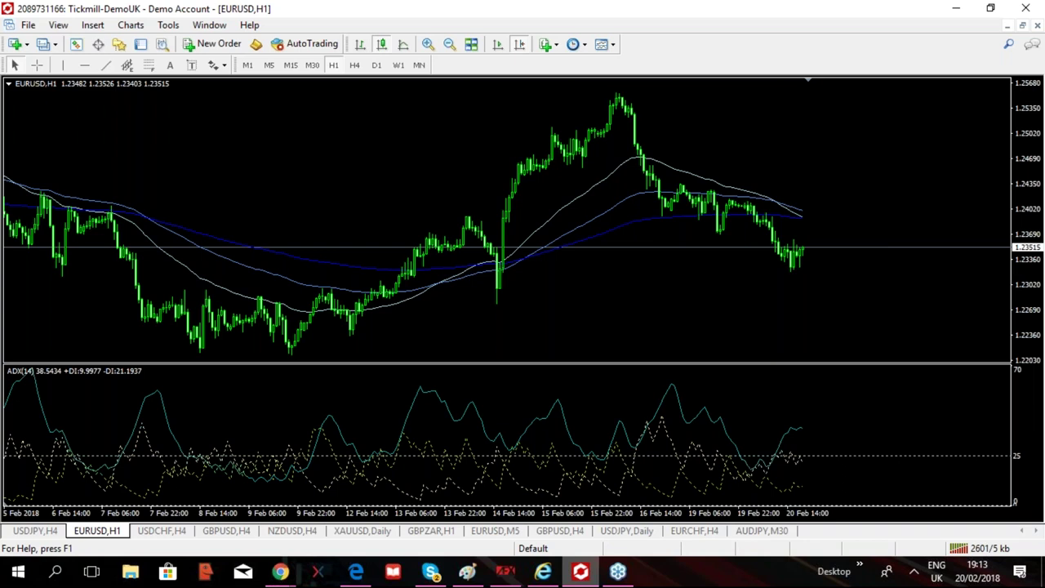
{"action": "left_click", "coordinate": [375, 64]}
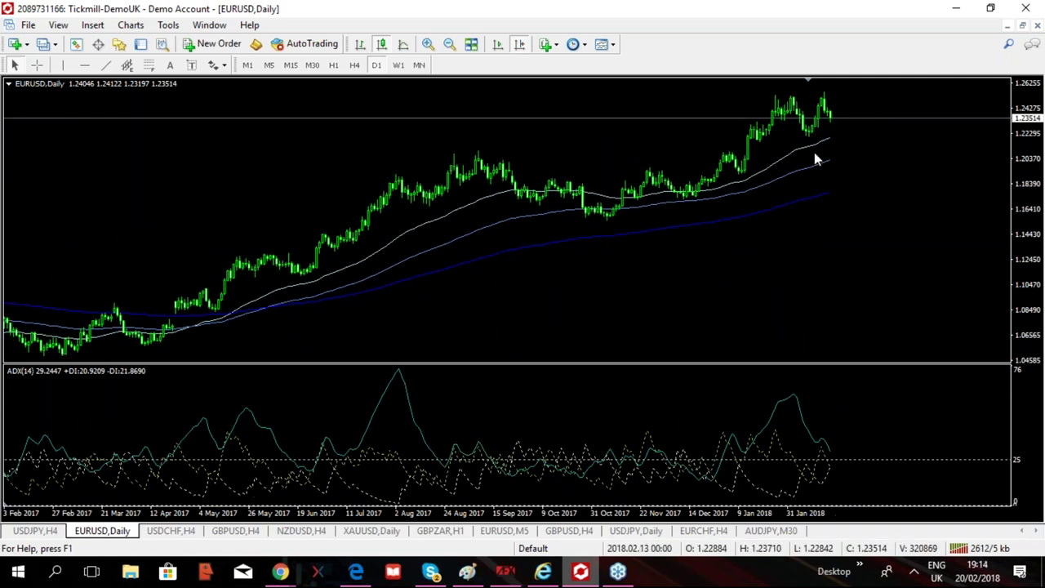
{"action": "mouse_move", "coordinate": [813, 204]}
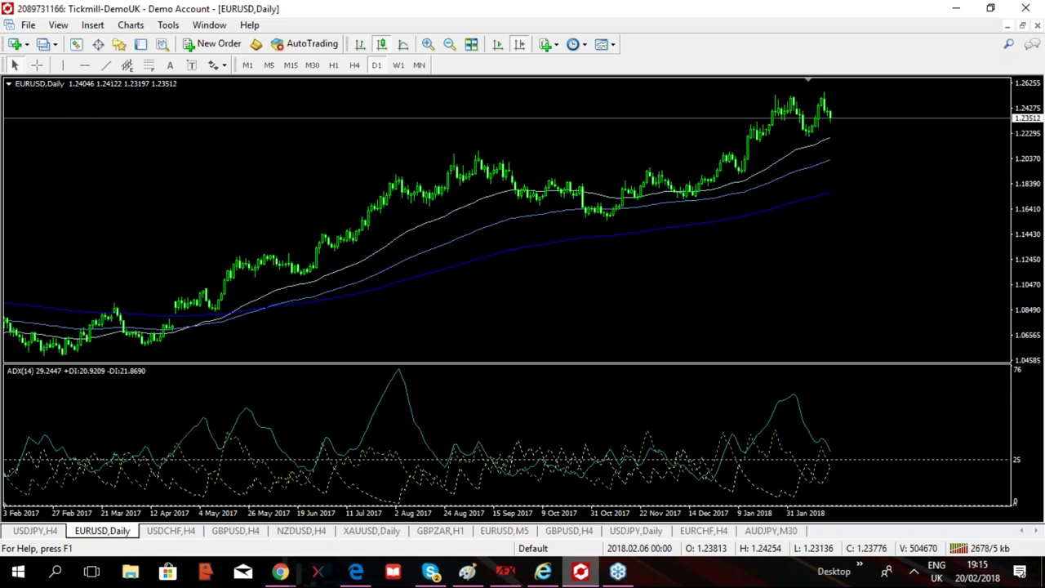
Return to the USDJPY chart and switch it to the hourly timeframe.
{"action": "left_click", "coordinate": [34, 531]}
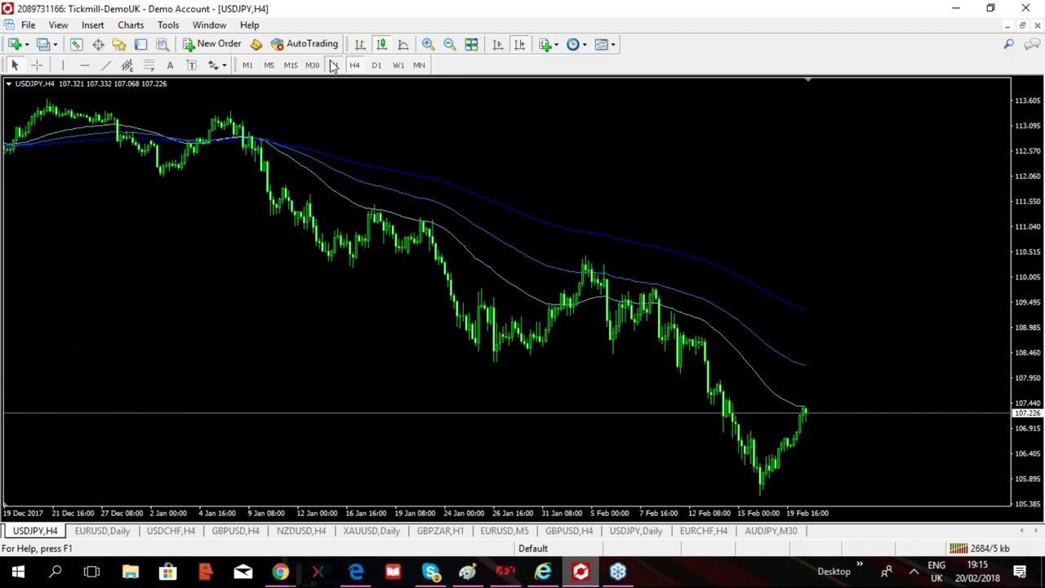
{"action": "left_click", "coordinate": [333, 65]}
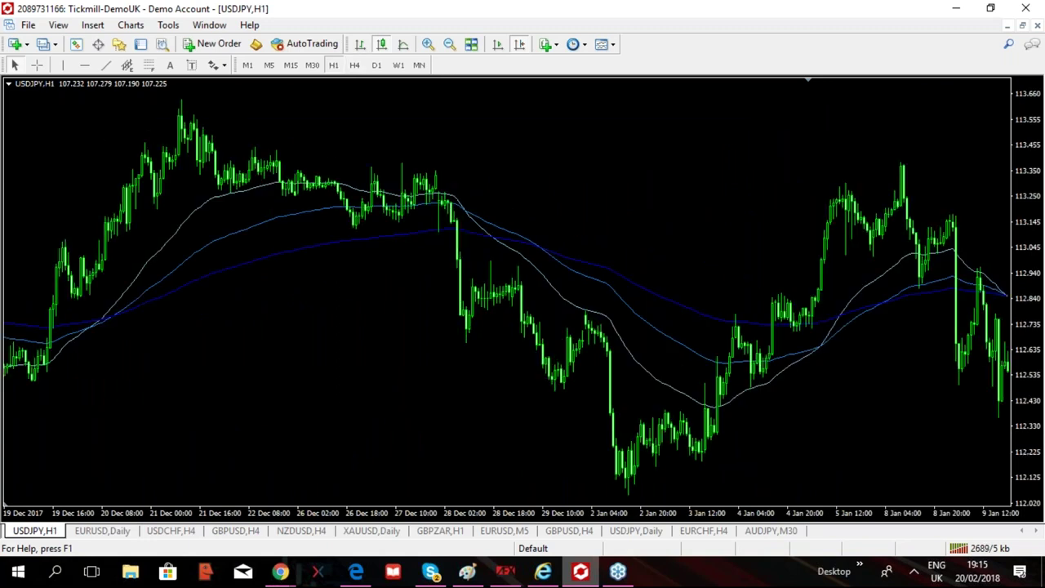
Show the latest USDJPY hourly bars shifted away from the chart's edge and dismiss the news notification.
{"action": "left_click", "coordinate": [518, 44]}
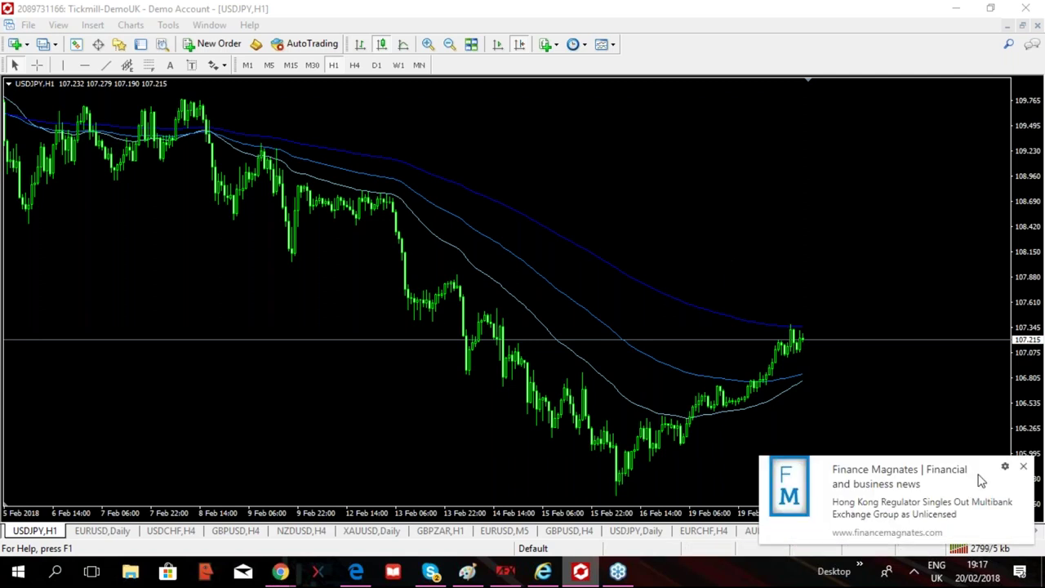
{"action": "left_click", "coordinate": [1025, 466]}
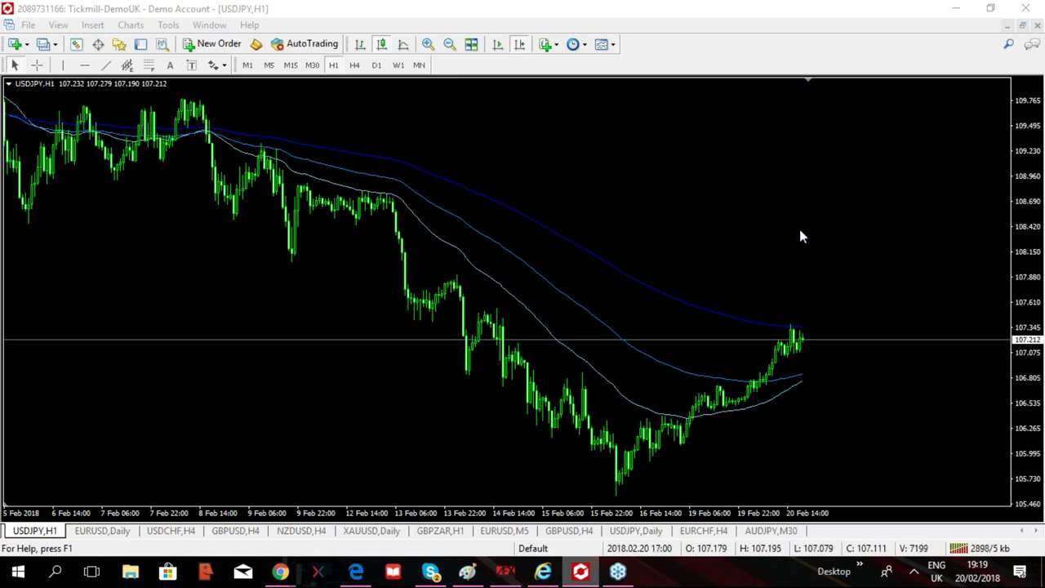
Compare the USDJPY price with its moving averages on the four-hour and daily timeframes, ending on the latest hourly bars.
{"action": "left_click", "coordinate": [355, 65]}
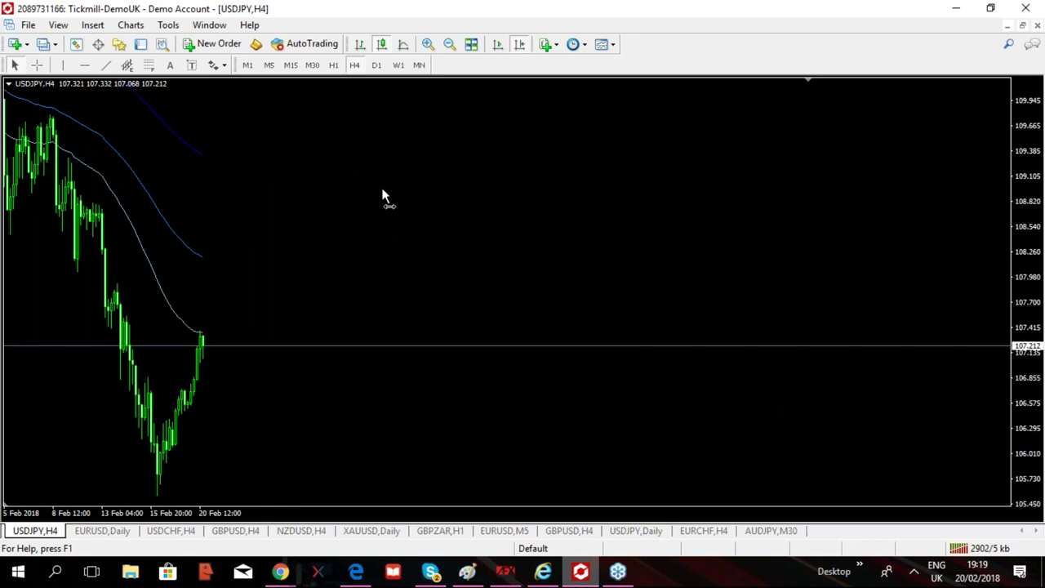
{"action": "left_click_drag", "start_coordinate": [383, 196], "coordinate": [700, 381]}
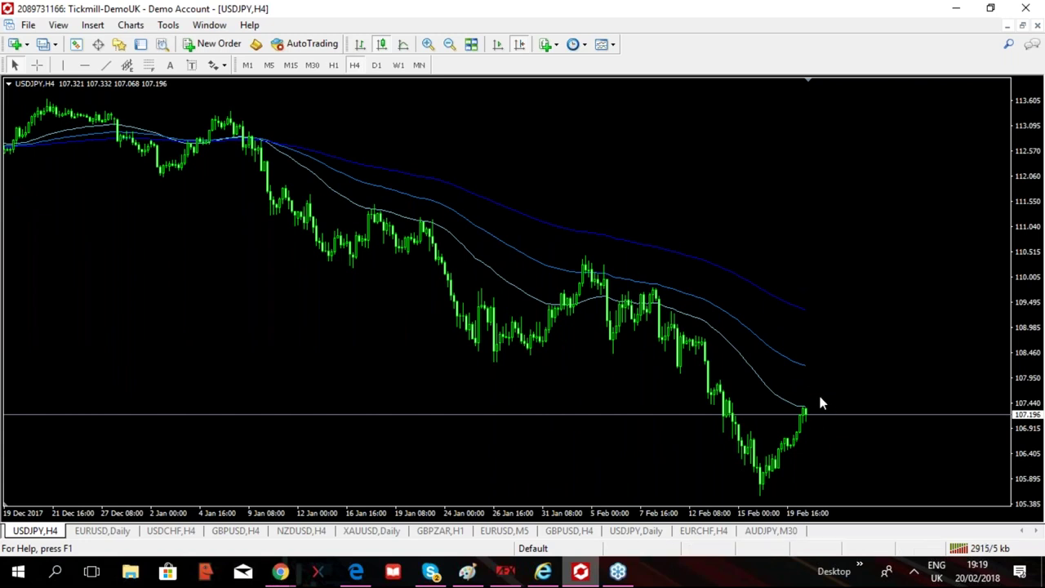
{"action": "mouse_move", "coordinate": [805, 405]}
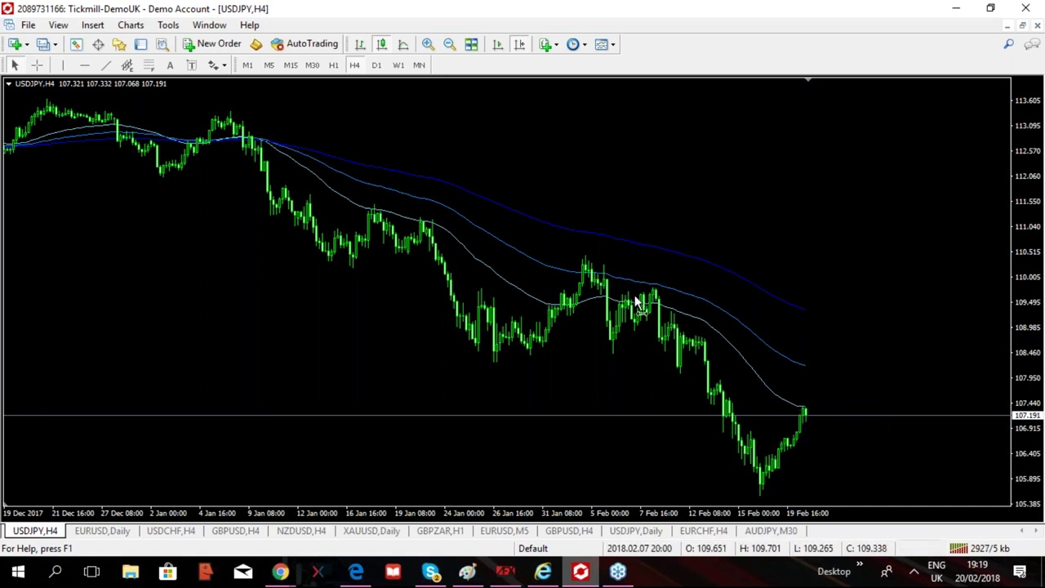
{"action": "left_click_drag", "start_coordinate": [637, 302], "coordinate": [785, 455]}
{"action": "scroll", "coordinate": [894, 435], "scroll_direction": "down", "scroll_amount": 3}
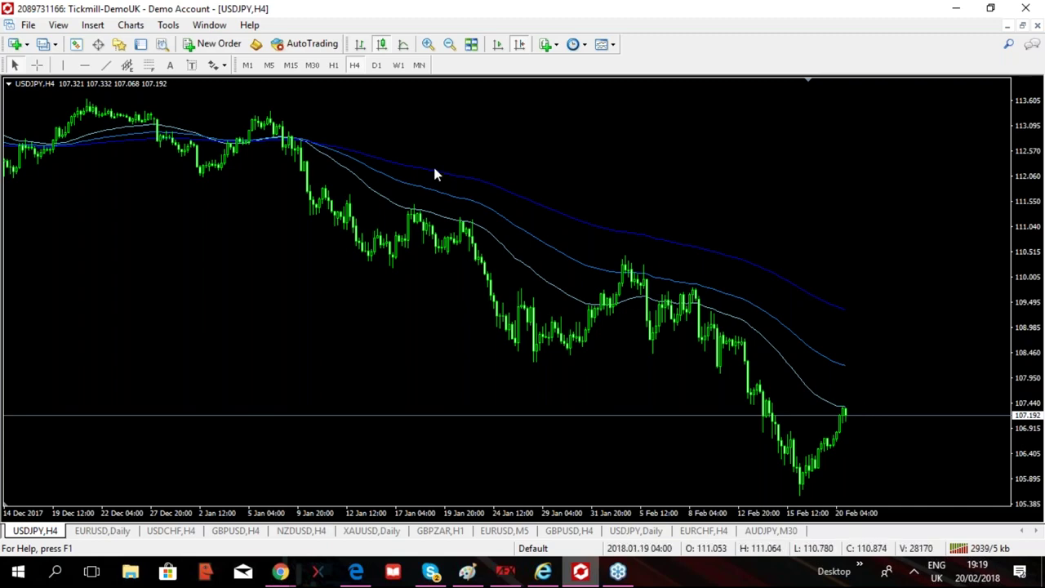
{"action": "left_click", "coordinate": [377, 65]}
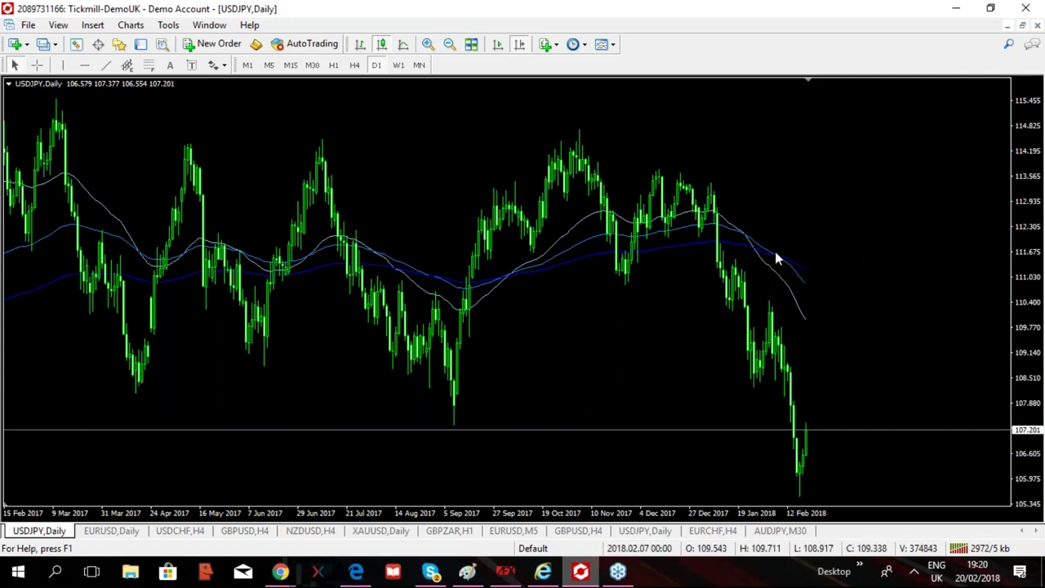
{"action": "mouse_move", "coordinate": [781, 261]}
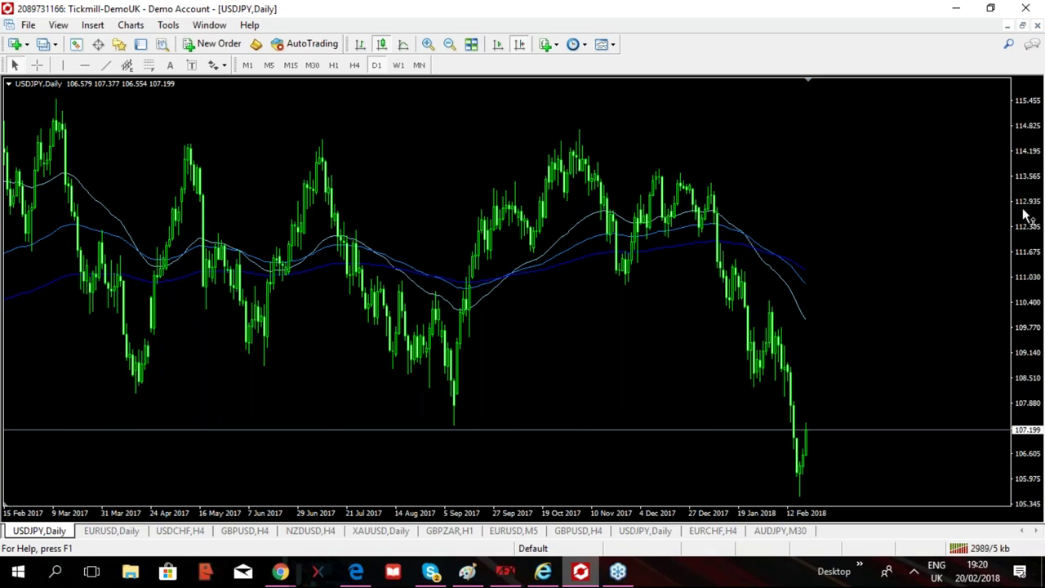
{"action": "left_click_drag", "start_coordinate": [1027, 216], "coordinate": [1029, 234]}
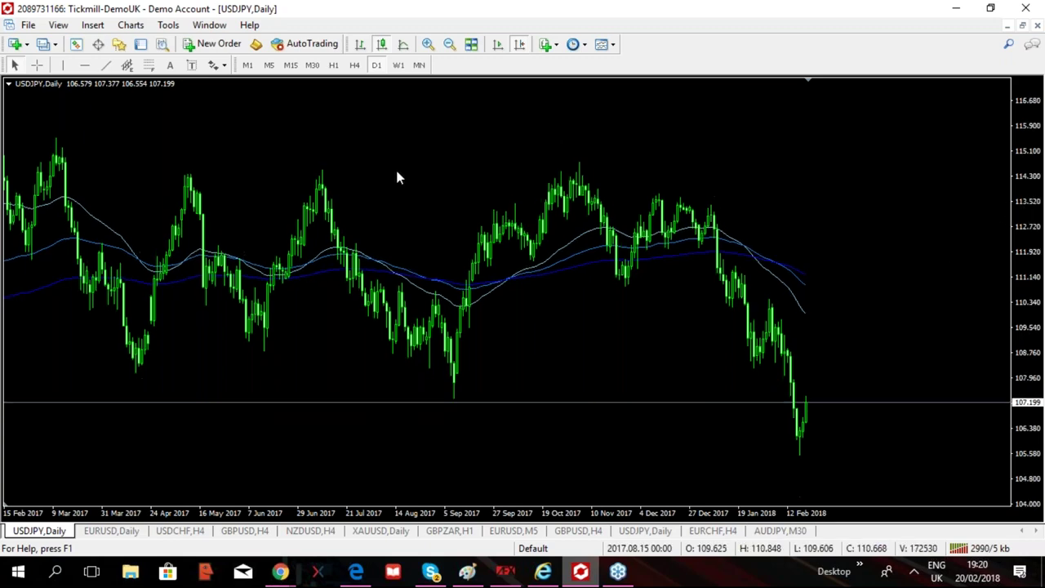
{"action": "left_click_drag", "start_coordinate": [397, 178], "coordinate": [425, 167]}
{"action": "left_click", "coordinate": [333, 64]}
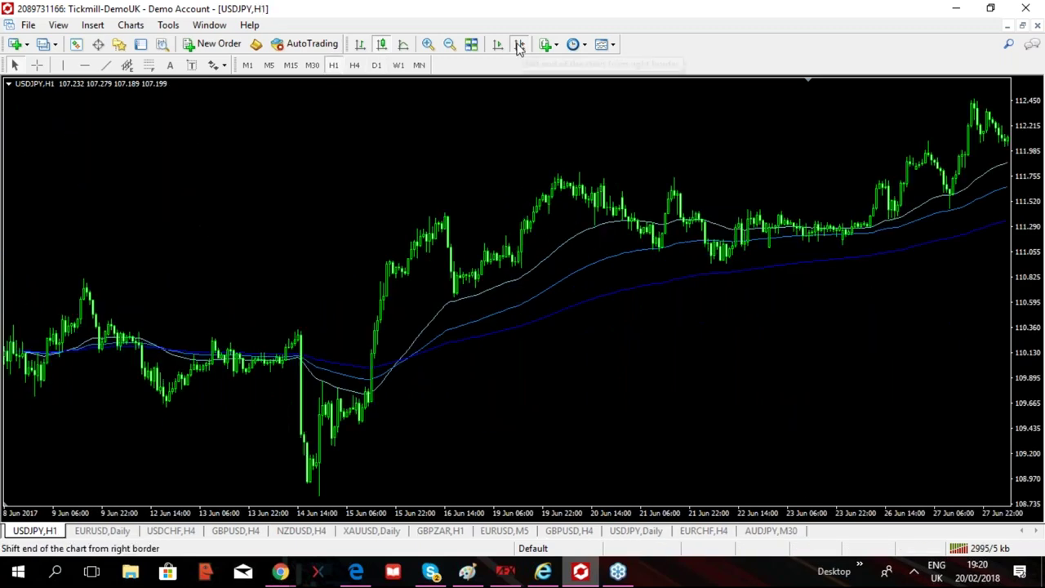
{"action": "left_click", "coordinate": [519, 46]}
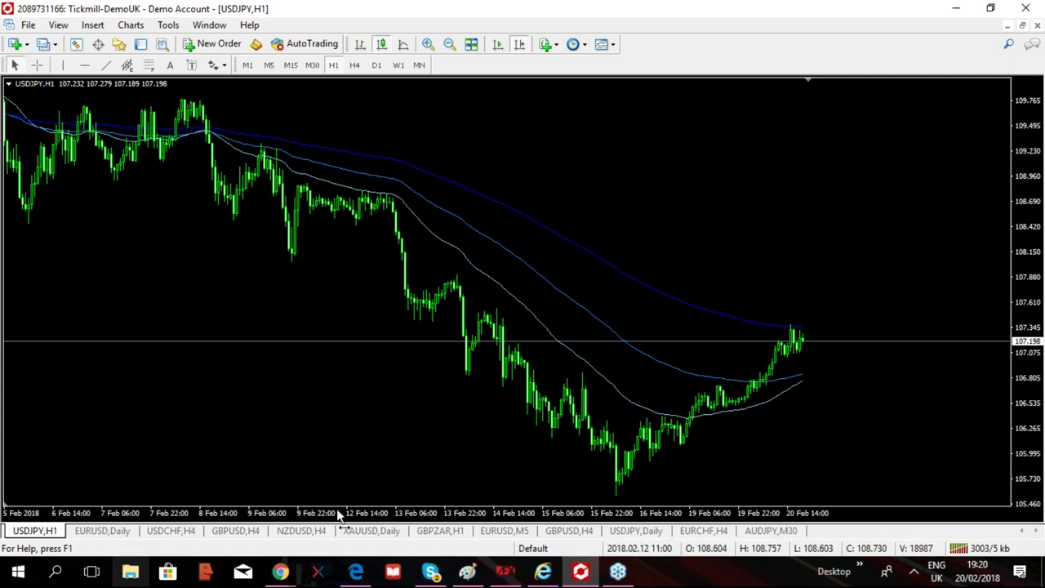
Open the GBPUSD four-hour chart and delete its Volumes indicator.
{"action": "left_click", "coordinate": [234, 531]}
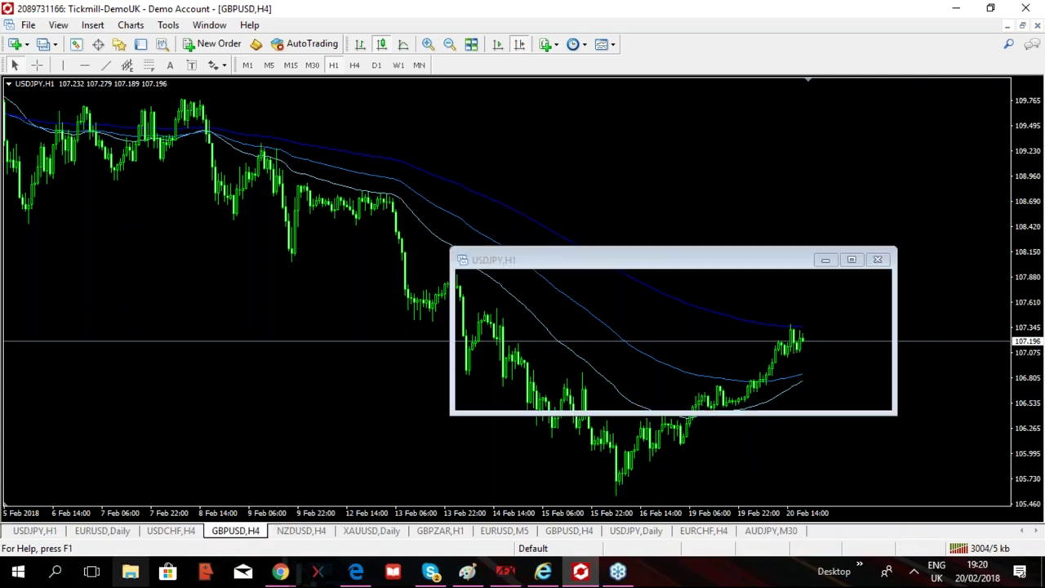
{"action": "right_click", "coordinate": [342, 449]}
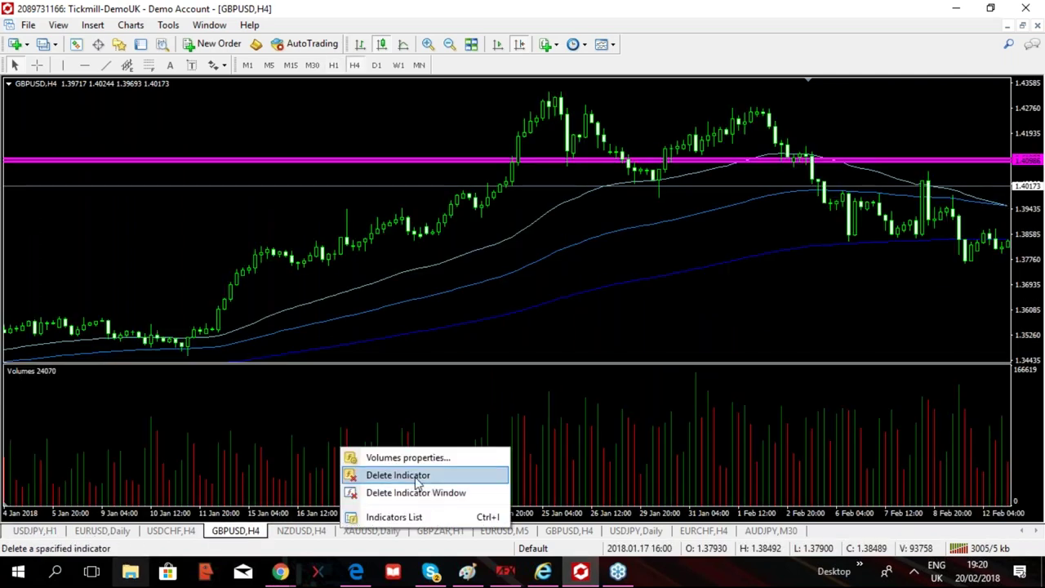
{"action": "left_click", "coordinate": [416, 477]}
Switch the GBPUSD chart to the hourly timeframe and show its latest bars shifted away from the border.
{"action": "left_click", "coordinate": [519, 46]}
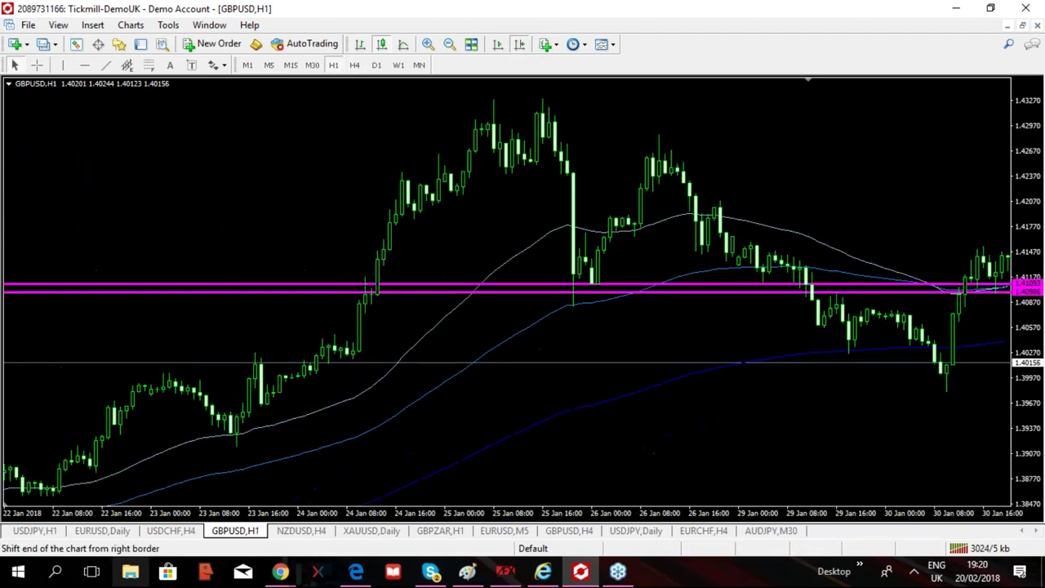
{"action": "left_click", "coordinate": [519, 44]}
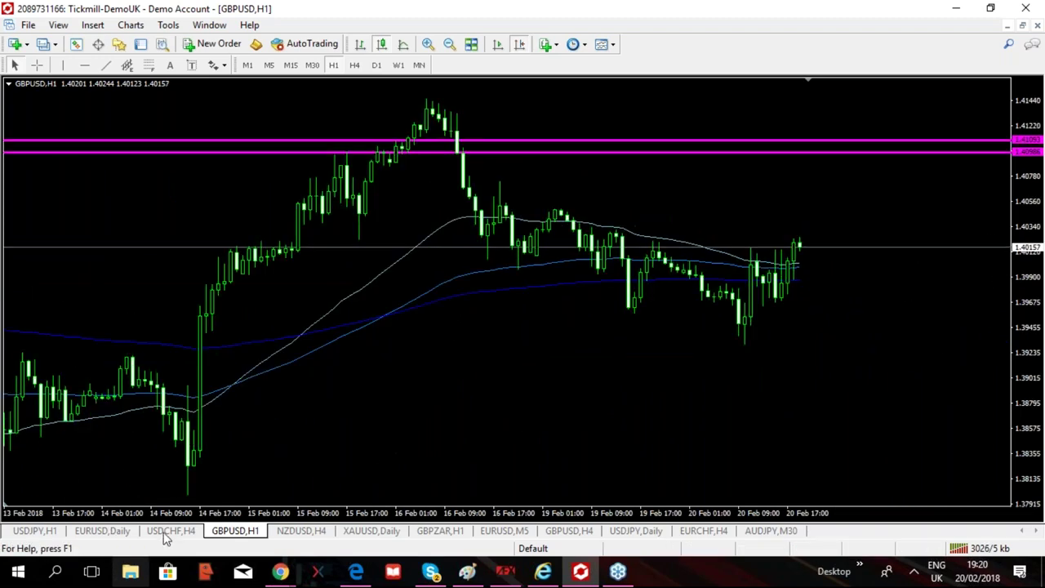
Open the NZDUSD chart and switch it to the hourly timeframe, with its latest bars shifted away from the border.
{"action": "left_click", "coordinate": [299, 531]}
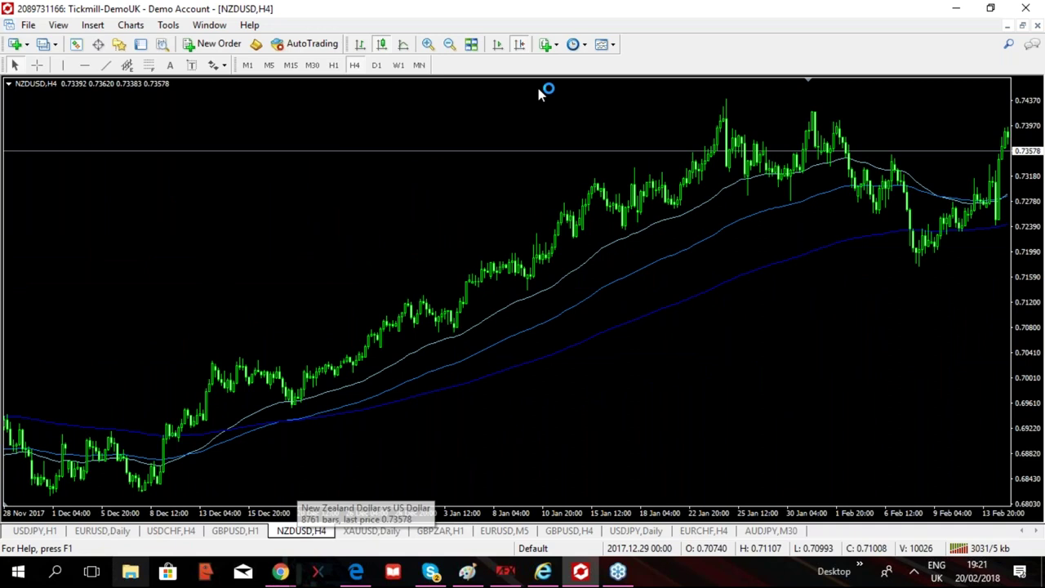
{"action": "left_click", "coordinate": [519, 44]}
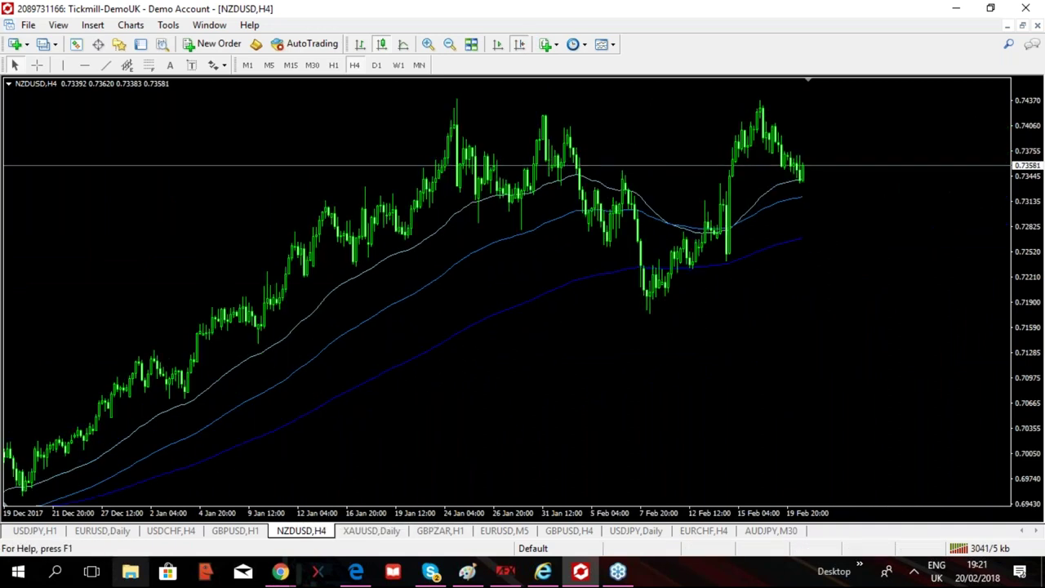
{"action": "left_click", "coordinate": [334, 67]}
{"action": "left_click", "coordinate": [520, 45]}
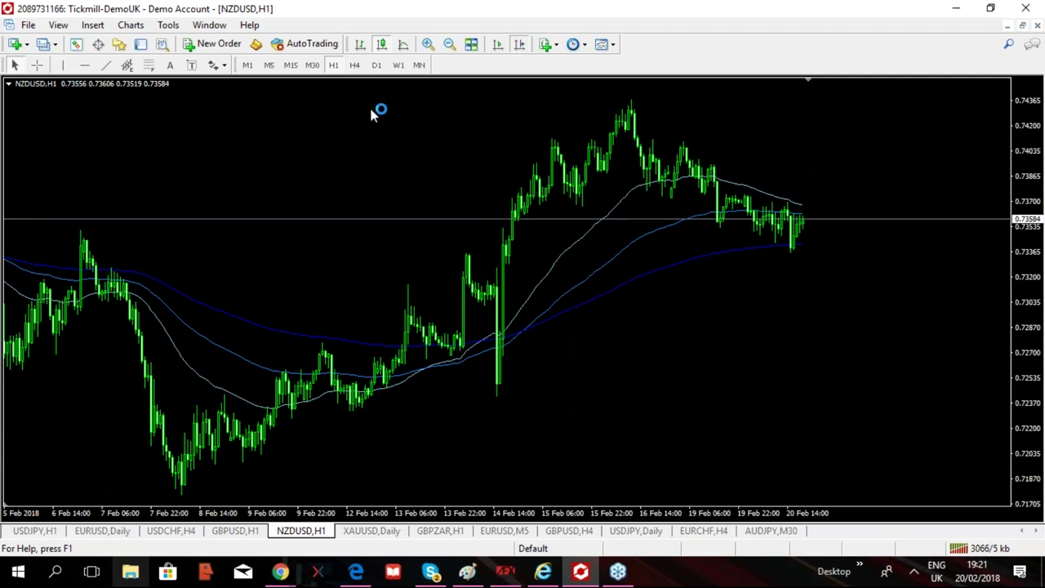
Compare the NZDUSD price with its moving averages on the hourly, four-hour and daily timeframes, ending on the daily chart.
{"action": "left_click", "coordinate": [354, 64]}
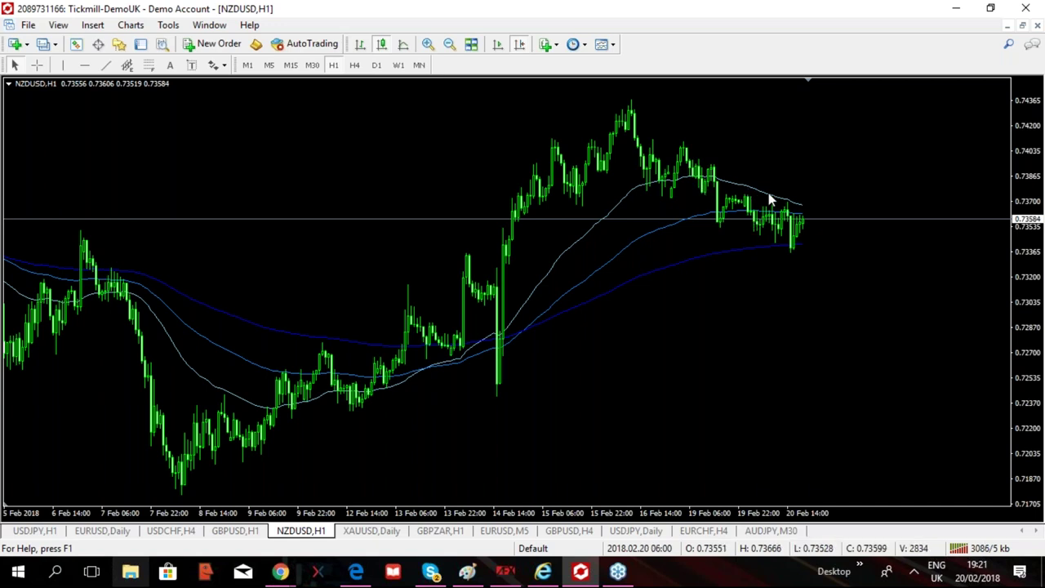
{"action": "mouse_move", "coordinate": [791, 249]}
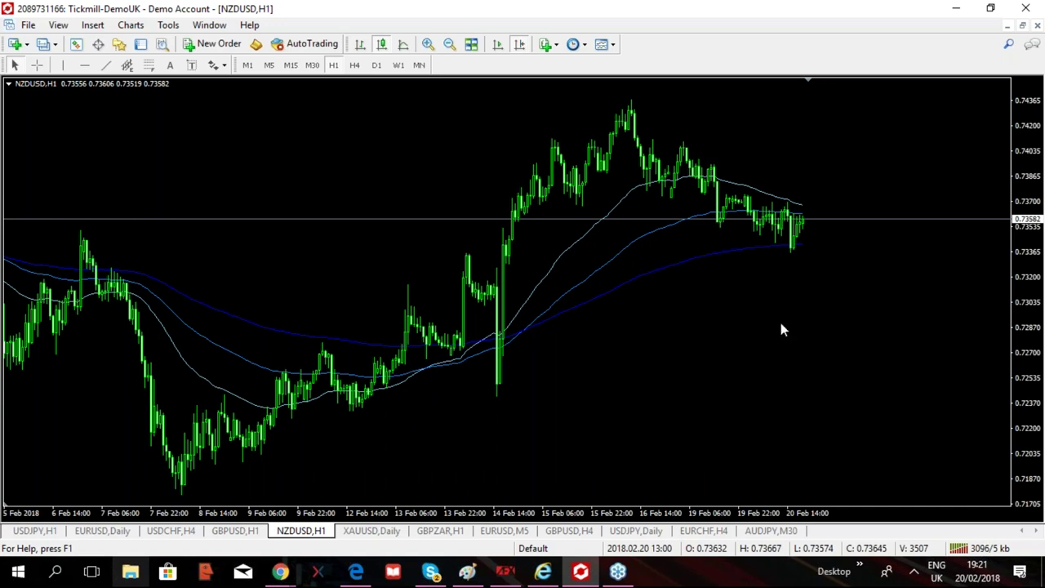
{"action": "left_click", "coordinate": [355, 65]}
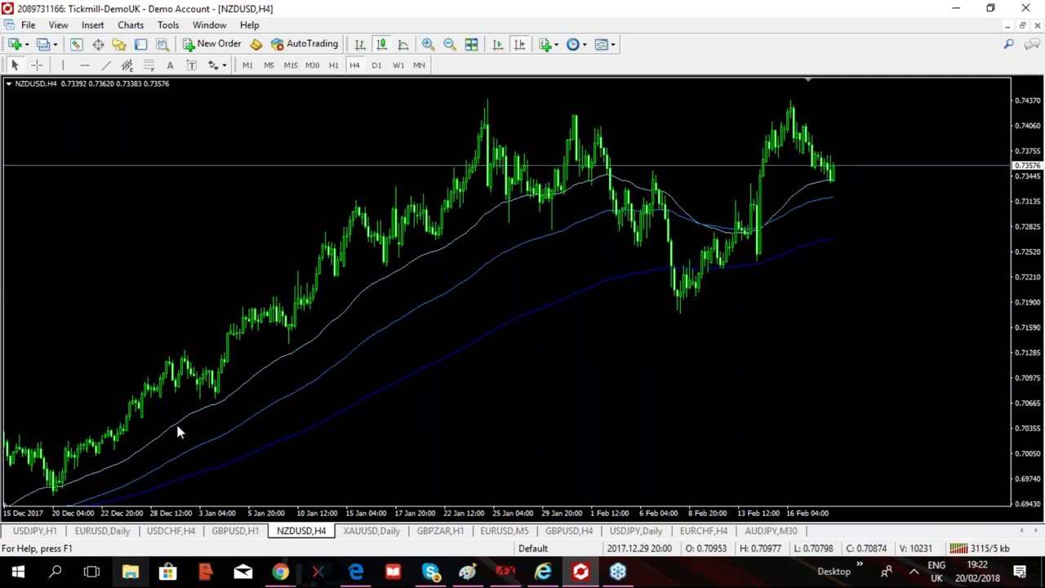
{"action": "left_click", "coordinate": [377, 65]}
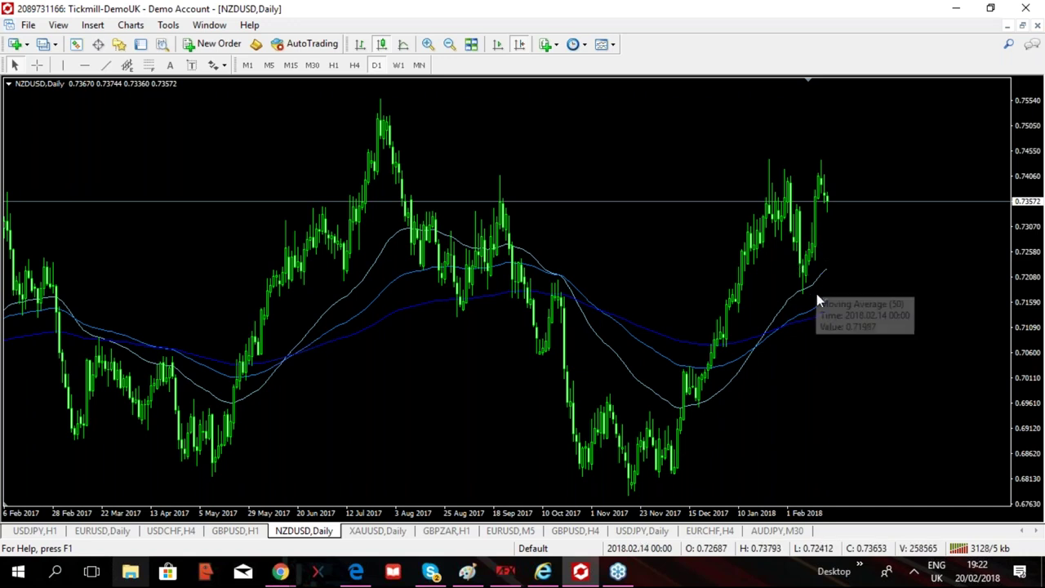
{"action": "mouse_move", "coordinate": [812, 292]}
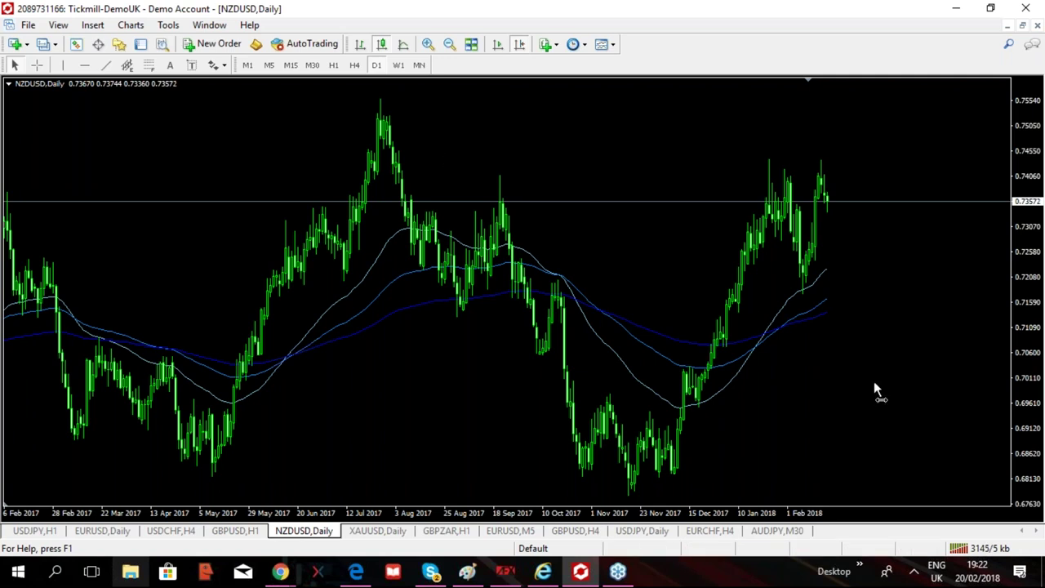
{"action": "left_click_drag", "start_coordinate": [873, 381], "coordinate": [780, 413]}
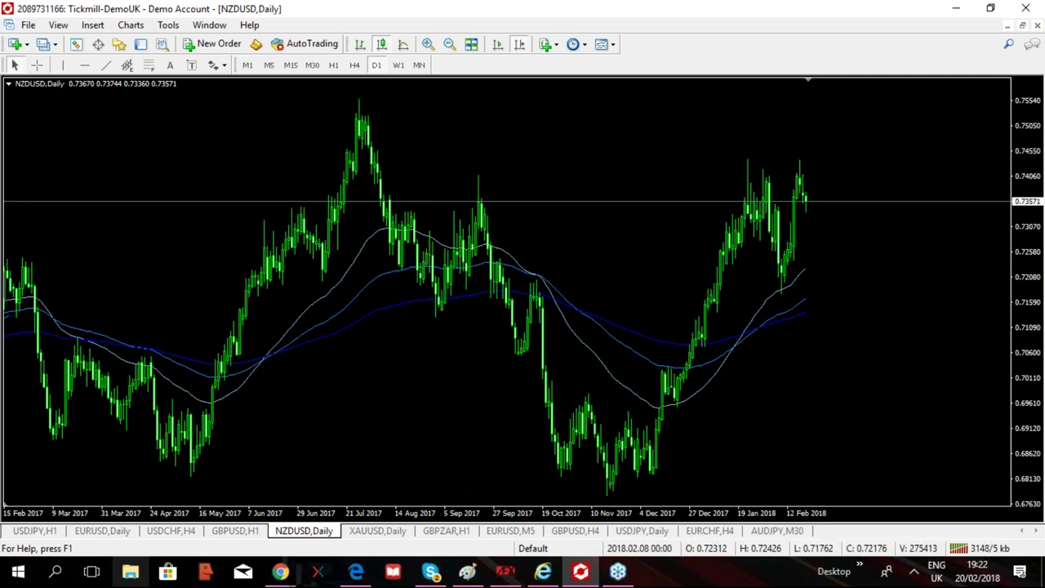
Examine the moving average crossovers on the NZDUSD daily chart at closer zoom, ending on the latest bars with chart shift turned off.
{"action": "left_click", "coordinate": [426, 45]}
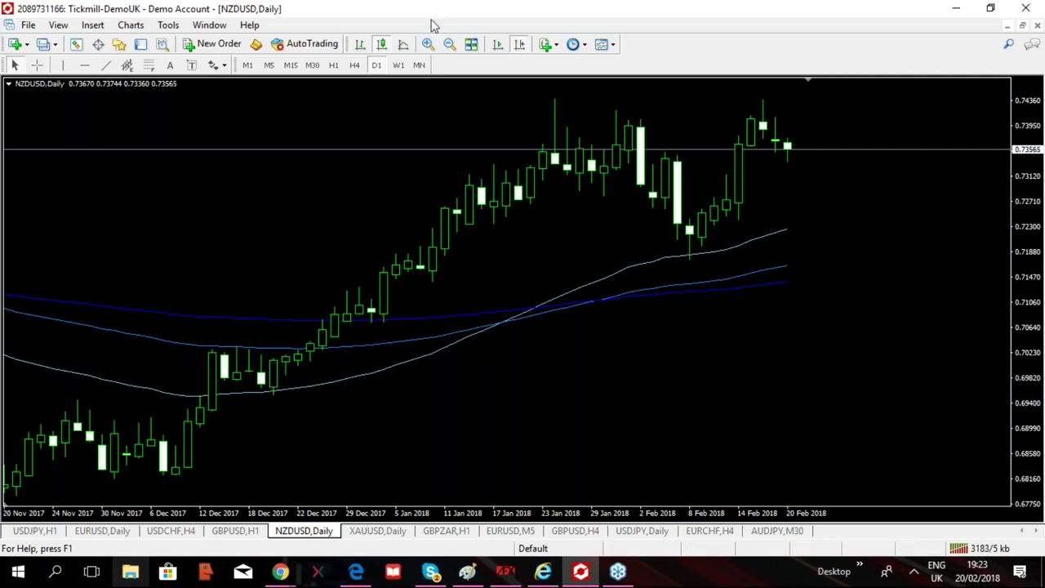
{"action": "left_click", "coordinate": [448, 45]}
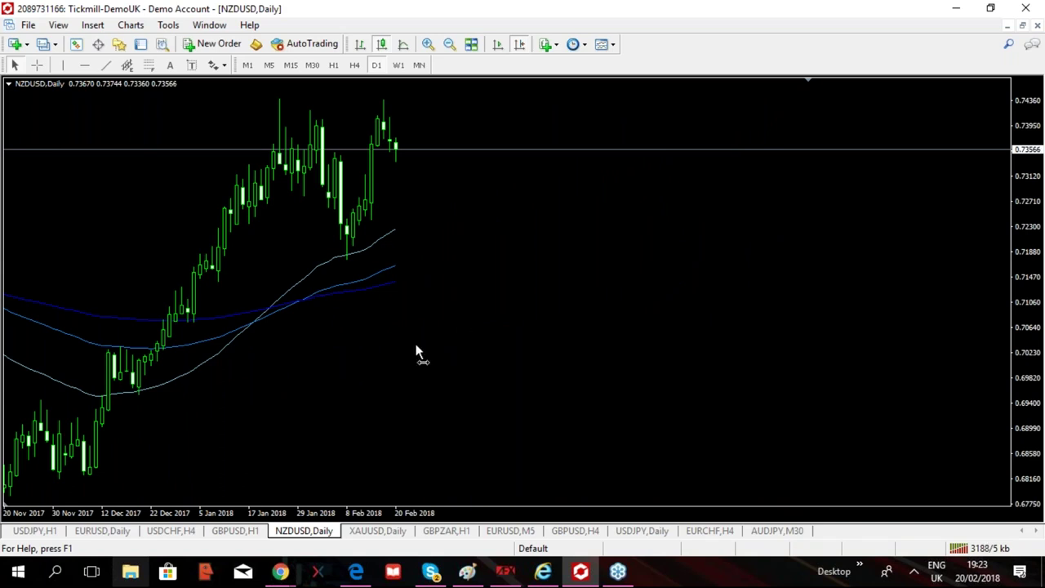
{"action": "scroll", "coordinate": [415, 353], "scroll_direction": "up", "scroll_amount": 5}
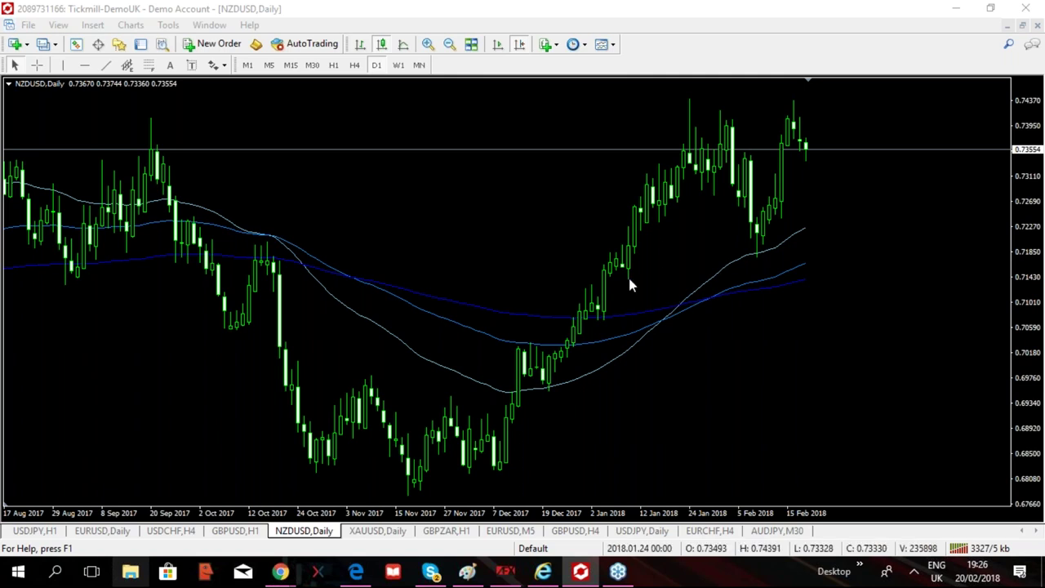
{"action": "left_click", "coordinate": [449, 44]}
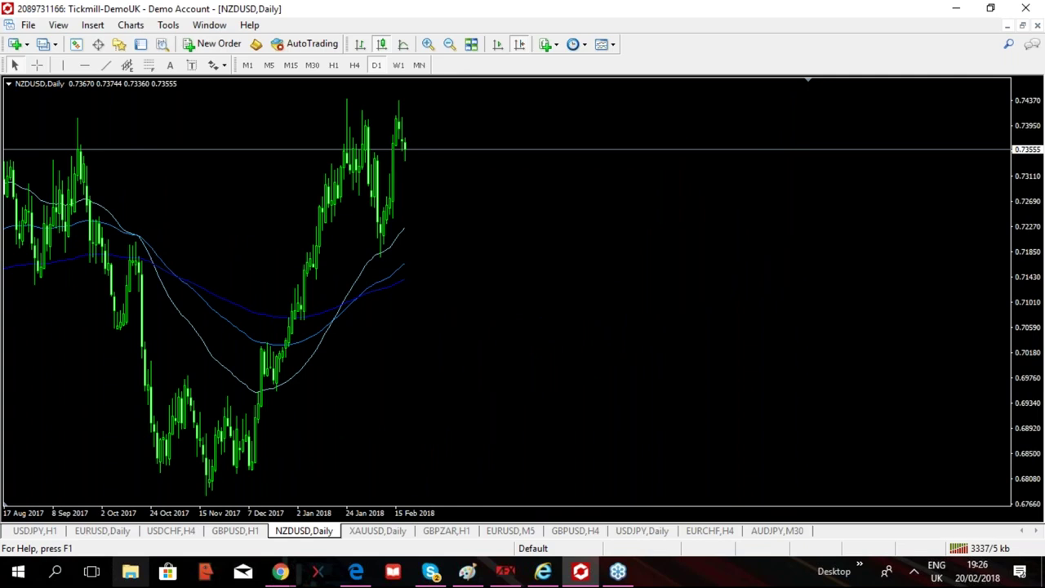
{"action": "scroll", "coordinate": [506, 293], "scroll_direction": "up", "scroll_amount": 5}
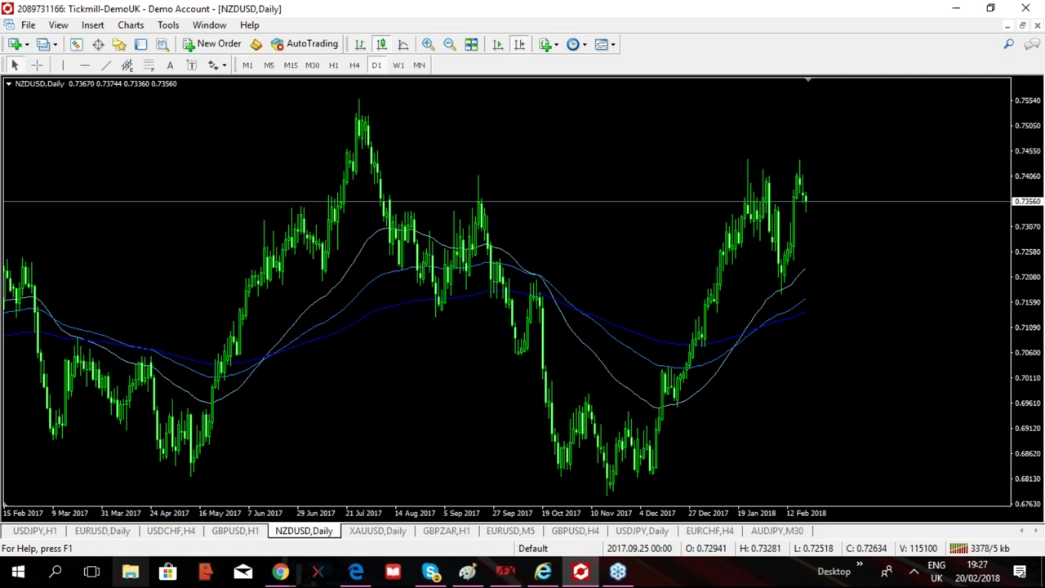
{"action": "left_click", "coordinate": [426, 45]}
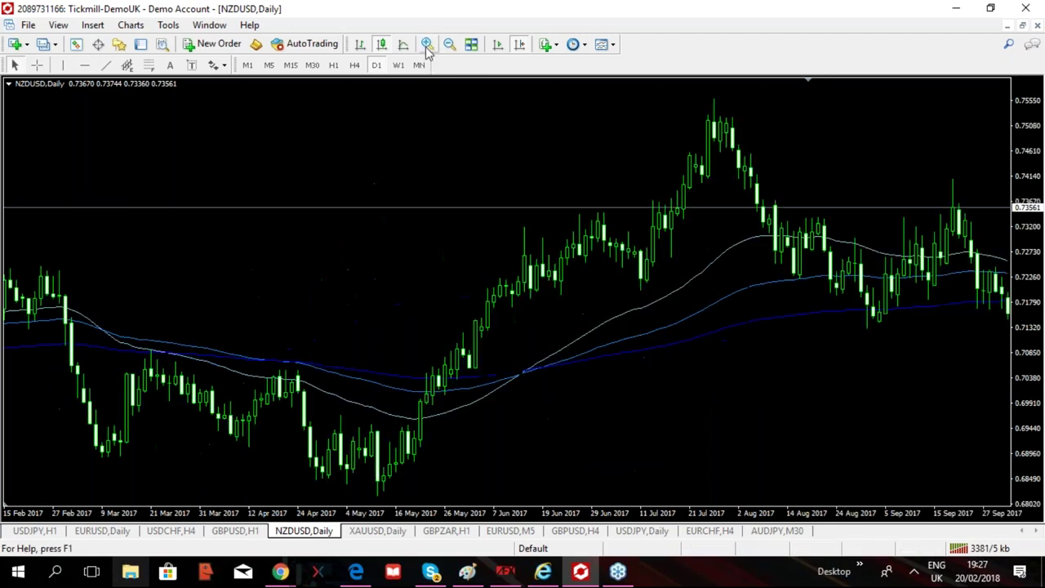
{"action": "left_click", "coordinate": [523, 48]}
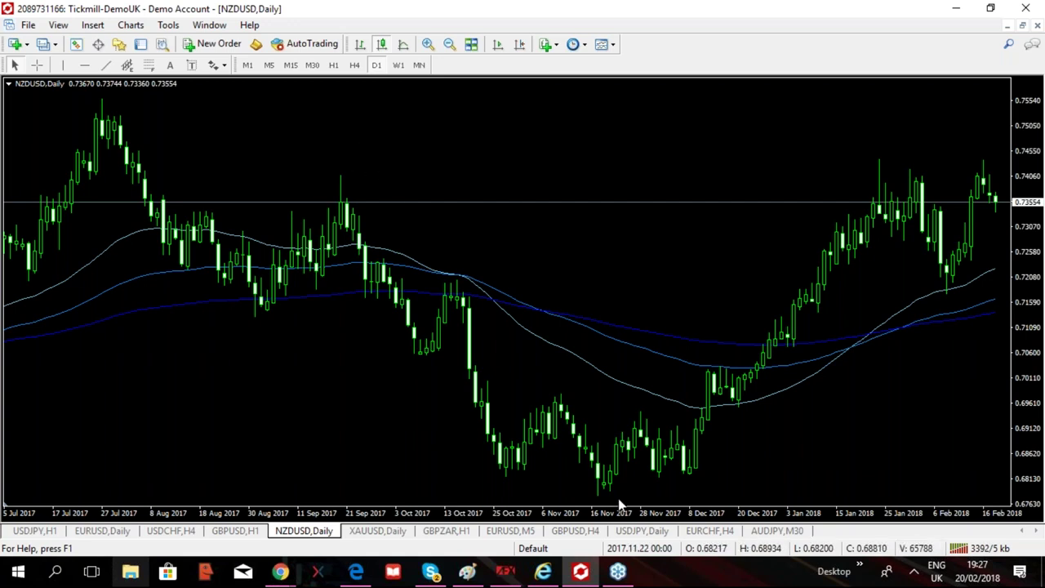
Measure the NZDUSD decline from the September 2017 high to the November 2017 low with the crosshair.
{"action": "left_click", "coordinate": [37, 65]}
{"action": "left_click_drag", "start_coordinate": [339, 176], "coordinate": [601, 494]}
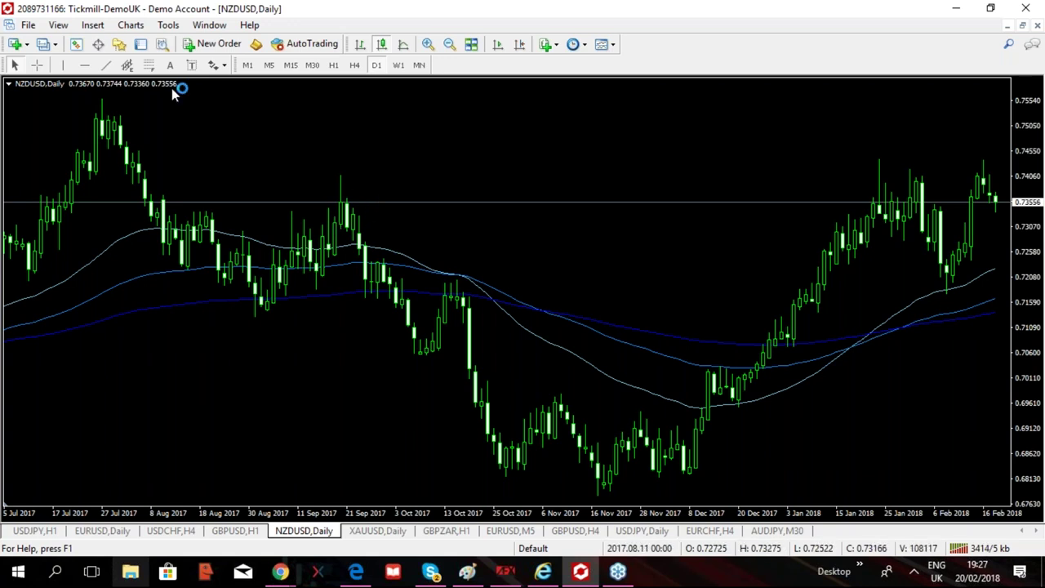
Draw two horizontal lines on the NZDUSD daily chart at about 0.7355 and 0.7410, marking the September 2017 high zone.
{"action": "left_click", "coordinate": [86, 66]}
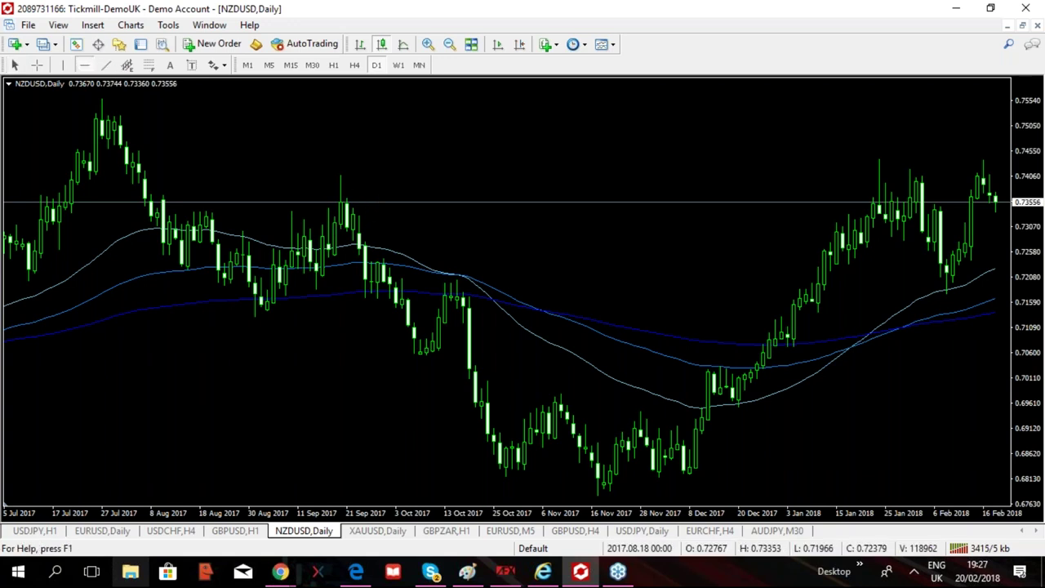
{"action": "left_click", "coordinate": [345, 203]}
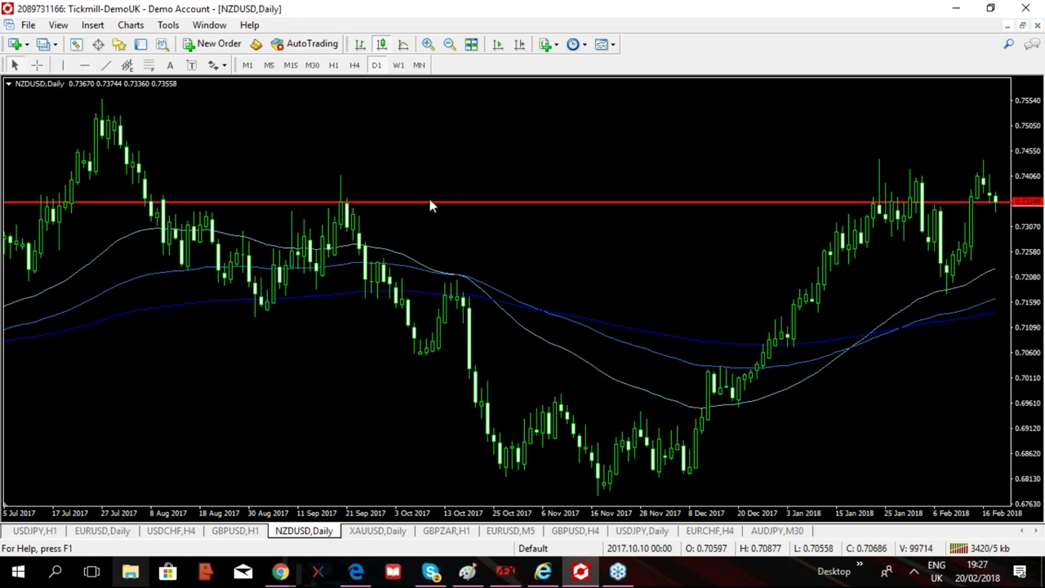
{"action": "left_click", "coordinate": [84, 64]}
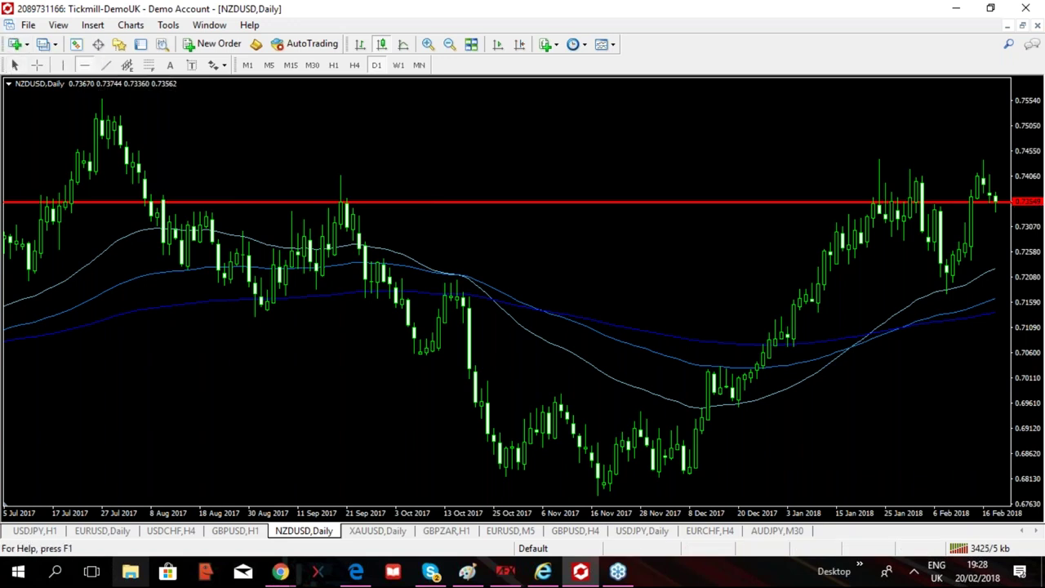
{"action": "left_click", "coordinate": [346, 174]}
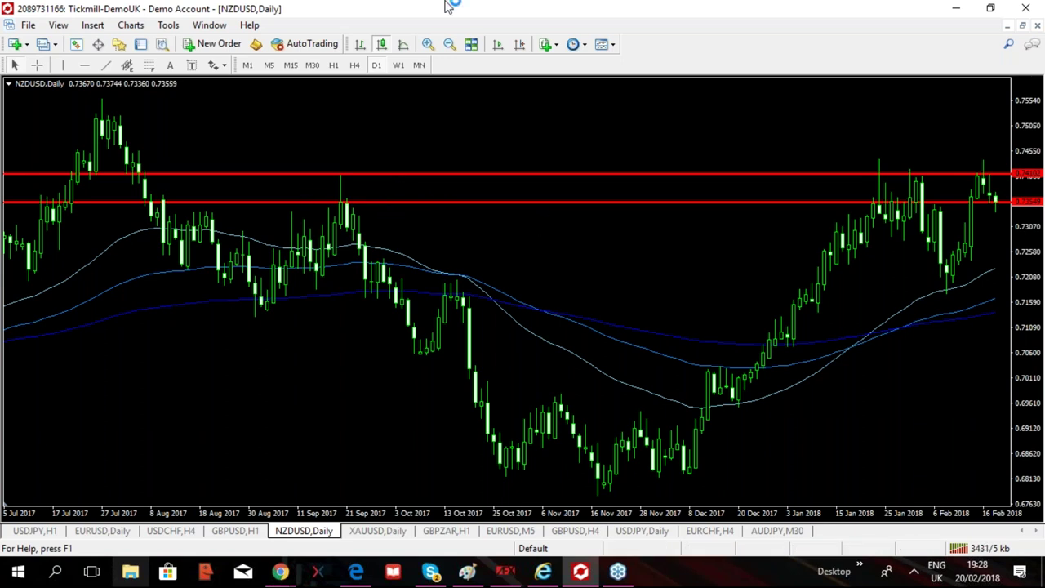
Insert a filled rectangle between the two horizontal lines, spanning from about late May 2017 to beyond the latest bars.
{"action": "left_click", "coordinate": [450, 46]}
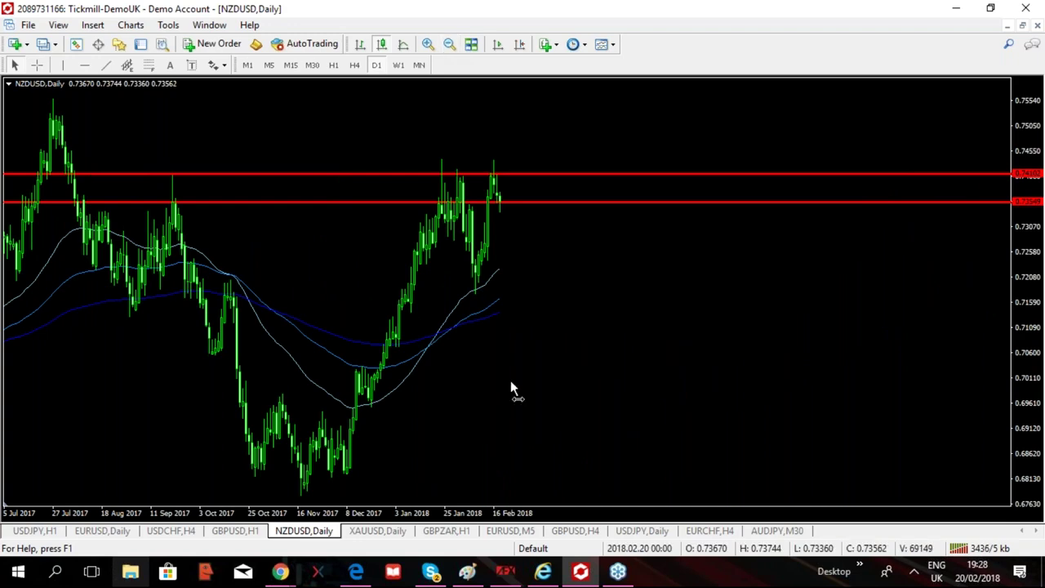
{"action": "scroll", "coordinate": [510, 380], "scroll_direction": "up", "scroll_amount": 5}
{"action": "scroll", "coordinate": [526, 381], "scroll_direction": "down", "scroll_amount": 5}
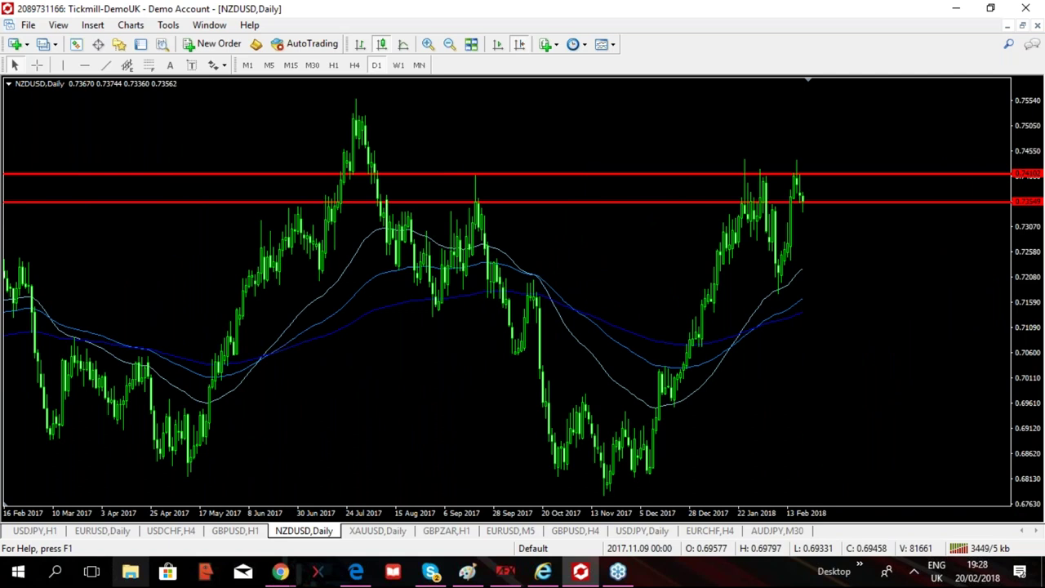
{"action": "left_click", "coordinate": [93, 25]}
{"action": "mouse_move", "coordinate": [135, 144]}
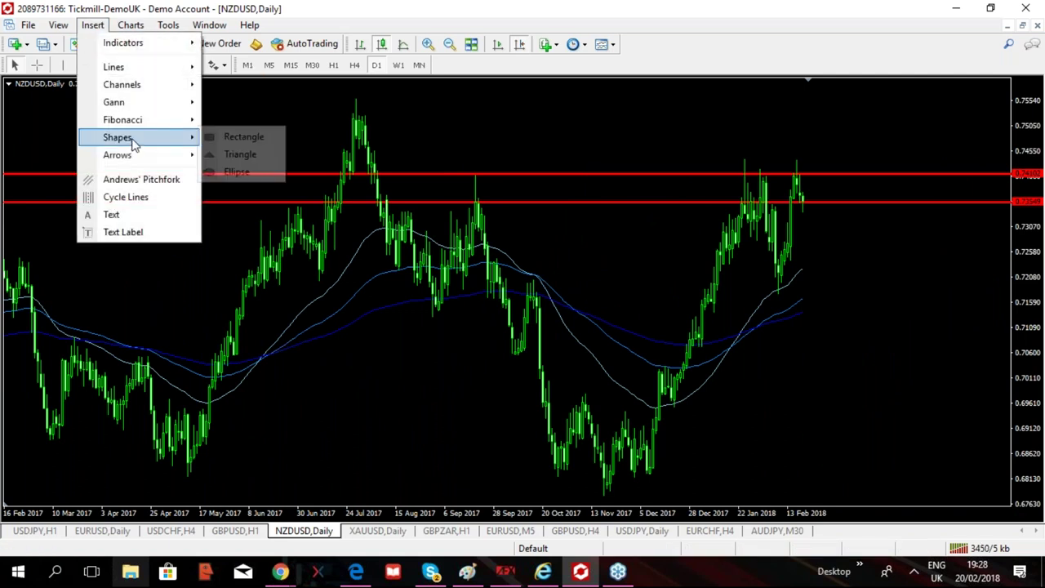
{"action": "left_click", "coordinate": [230, 140]}
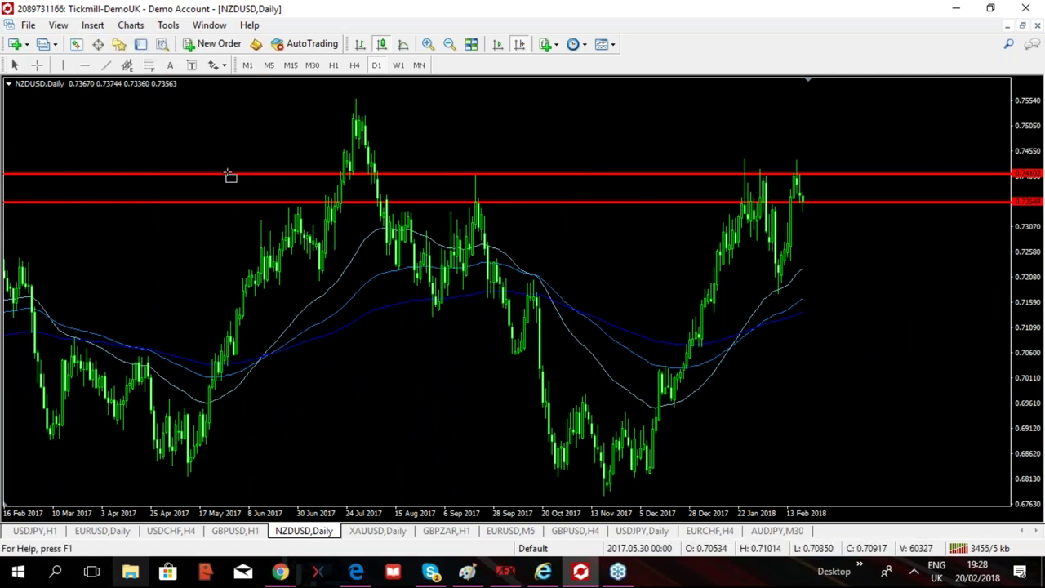
{"action": "left_click_drag", "start_coordinate": [229, 176], "coordinate": [866, 205]}
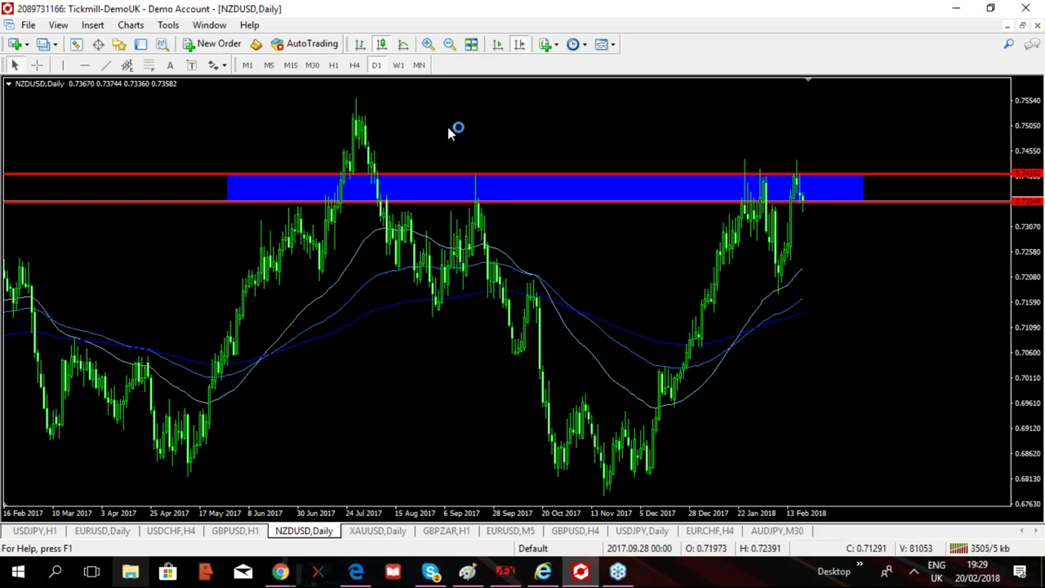
Sketch two connected trendlines in the empty area below the price, rising from about 0.676 to 0.701 and falling to about 0.6845.
{"action": "left_click", "coordinate": [428, 45]}
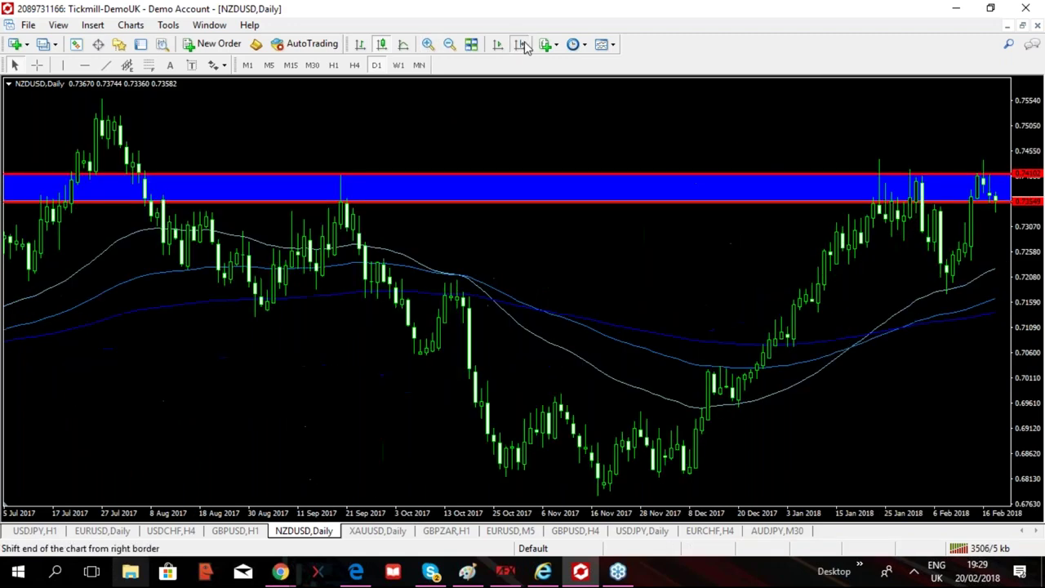
{"action": "left_click", "coordinate": [521, 45]}
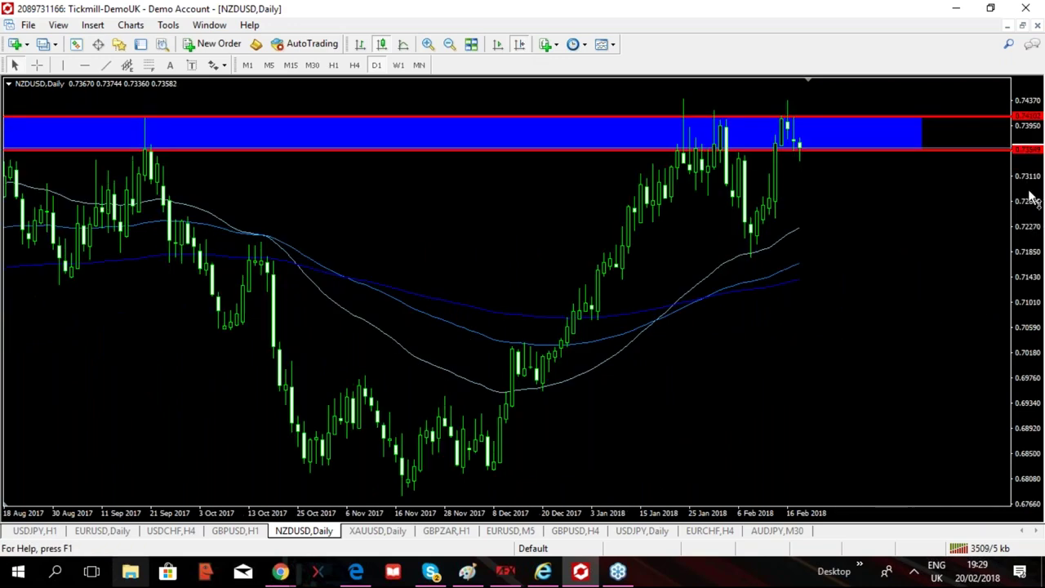
{"action": "left_click_drag", "start_coordinate": [1031, 198], "coordinate": [1027, 221]}
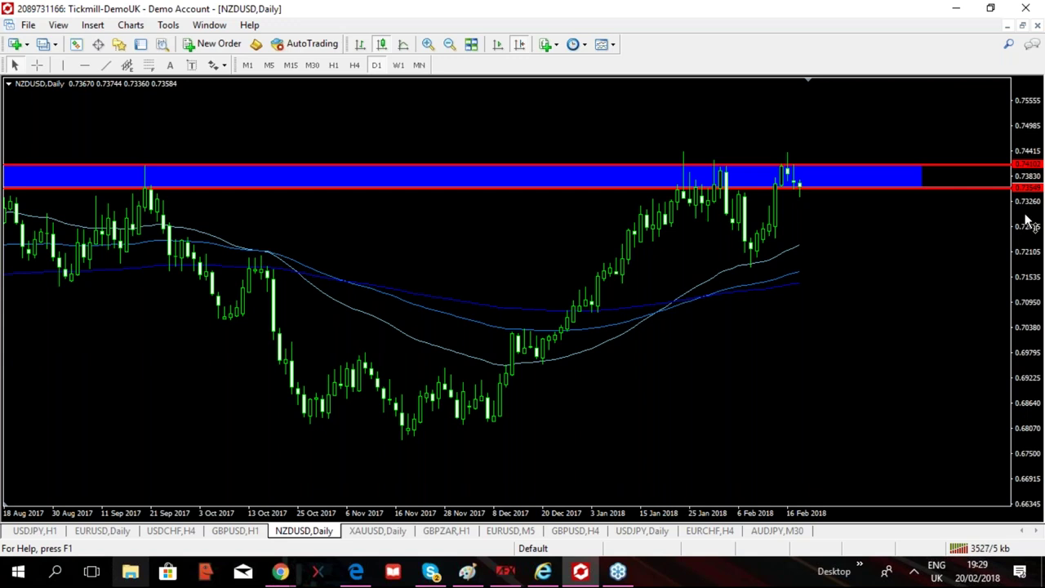
{"action": "left_click", "coordinate": [105, 64]}
{"action": "left_click_drag", "start_coordinate": [561, 448], "coordinate": [716, 340]}
{"action": "left_click", "coordinate": [106, 65]}
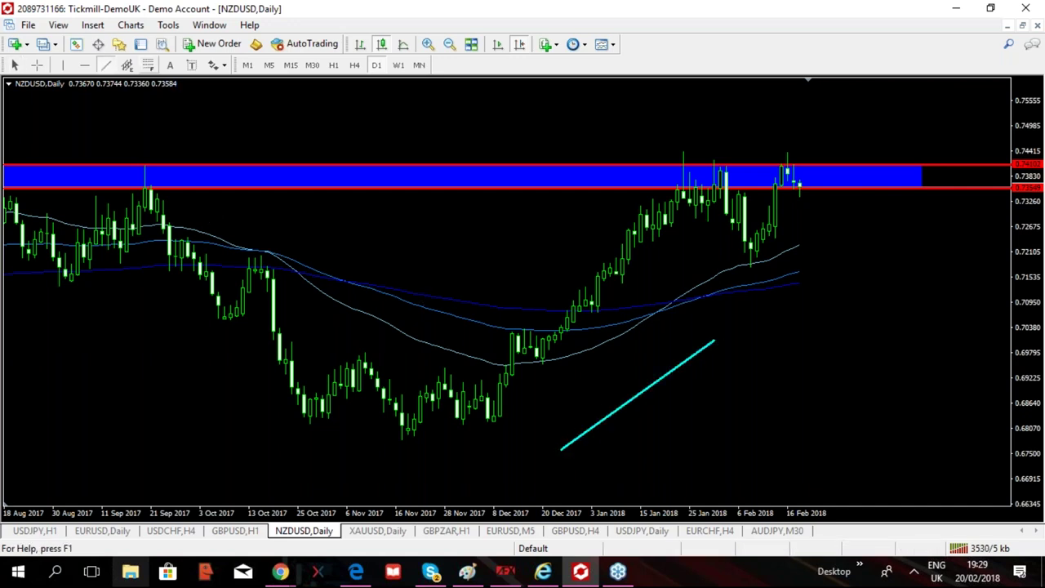
{"action": "left_click_drag", "start_coordinate": [716, 342], "coordinate": [737, 412]}
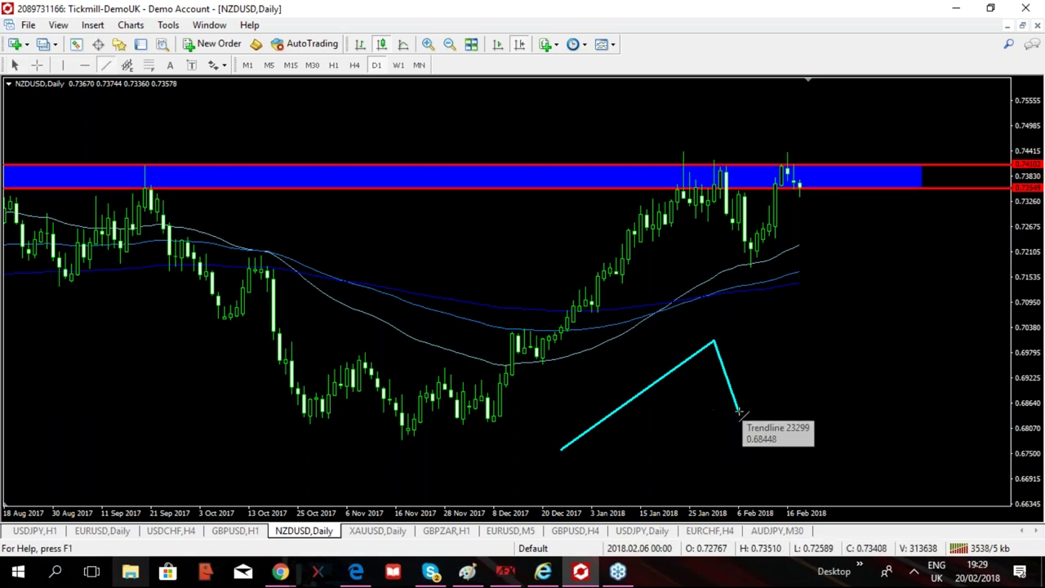
Duplicate the sketched rising leg and attach the copy to the lower end of the falling leg.
{"action": "left_click_drag", "start_coordinate": [738, 413], "coordinate": [891, 295]}
{"action": "left_click_drag", "start_coordinate": [810, 356], "coordinate": [639, 392]}
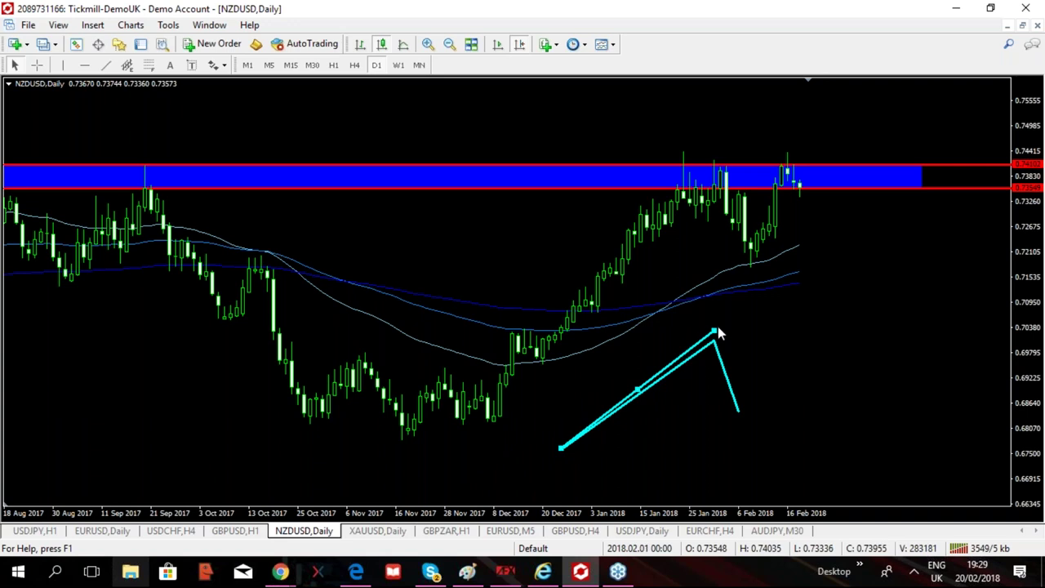
{"action": "left_click_drag", "start_coordinate": [716, 330], "coordinate": [714, 343]}
{"action": "left_click_drag", "start_coordinate": [638, 394], "coordinate": [814, 365], "text": "ctrl"}
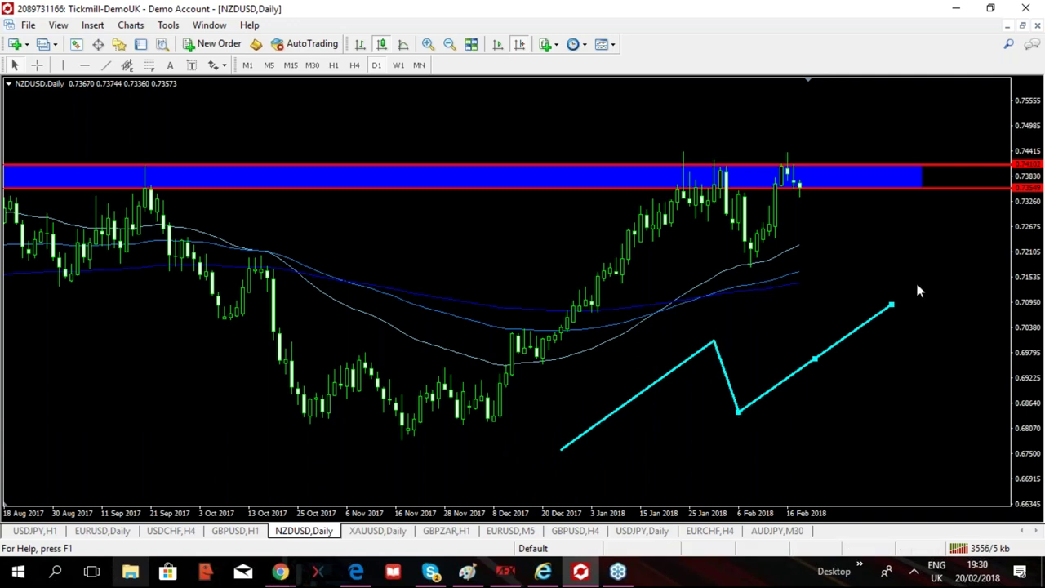
{"action": "left_click", "coordinate": [854, 340]}
Draw trendlines on the price from the 20 December 2017 low to the 24 January 2018 high, then down to the February low.
{"action": "left_click", "coordinate": [105, 64]}
{"action": "left_click_drag", "start_coordinate": [544, 362], "coordinate": [683, 152]}
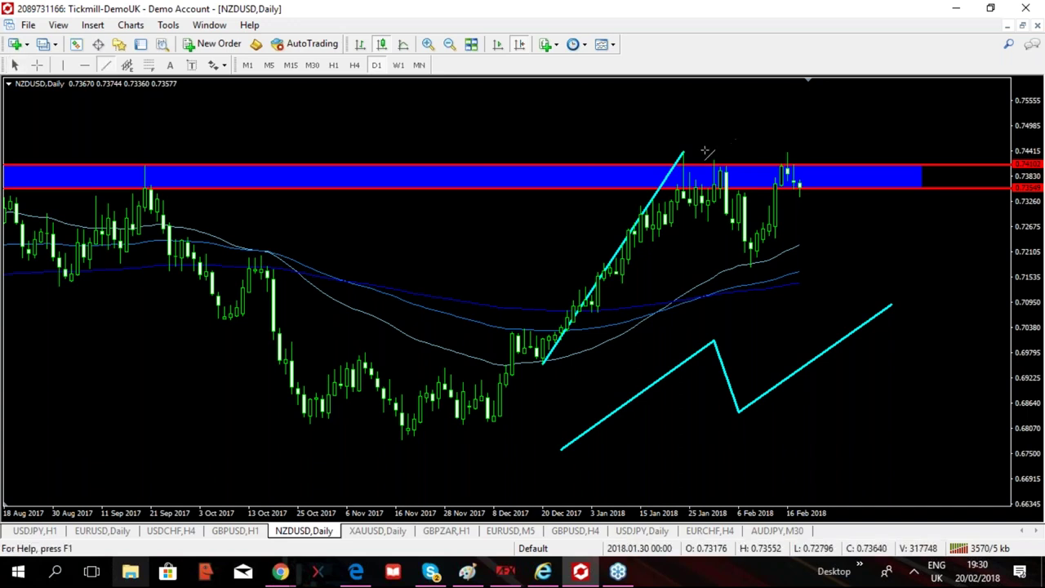
{"action": "left_click_drag", "start_coordinate": [682, 151], "coordinate": [750, 266]}
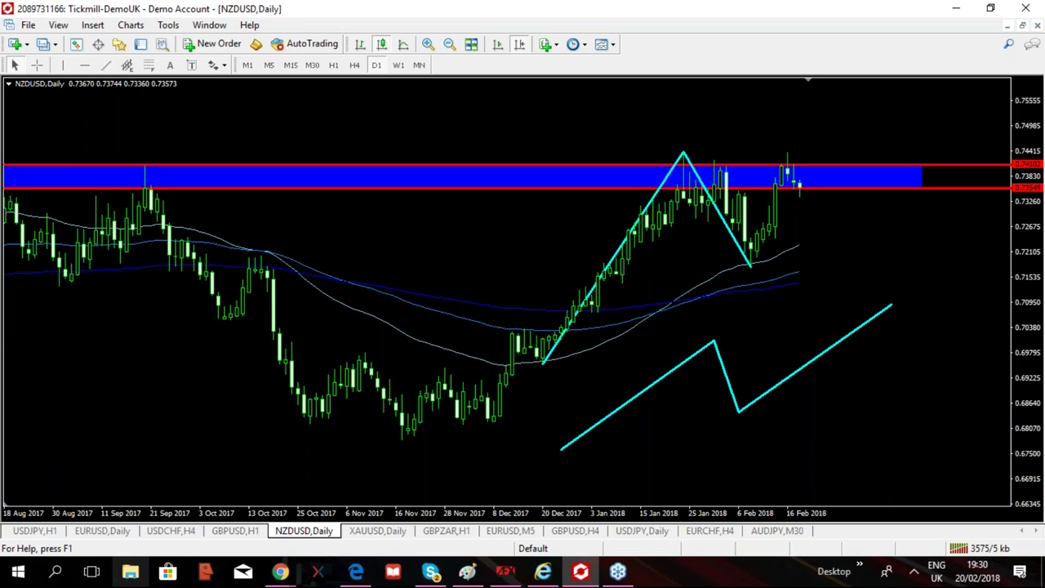
Duplicate the December-to-January rising leg and move the copy so it starts at the February 2018 low.
{"action": "left_click_drag", "start_coordinate": [1031, 121], "coordinate": [1034, 171]}
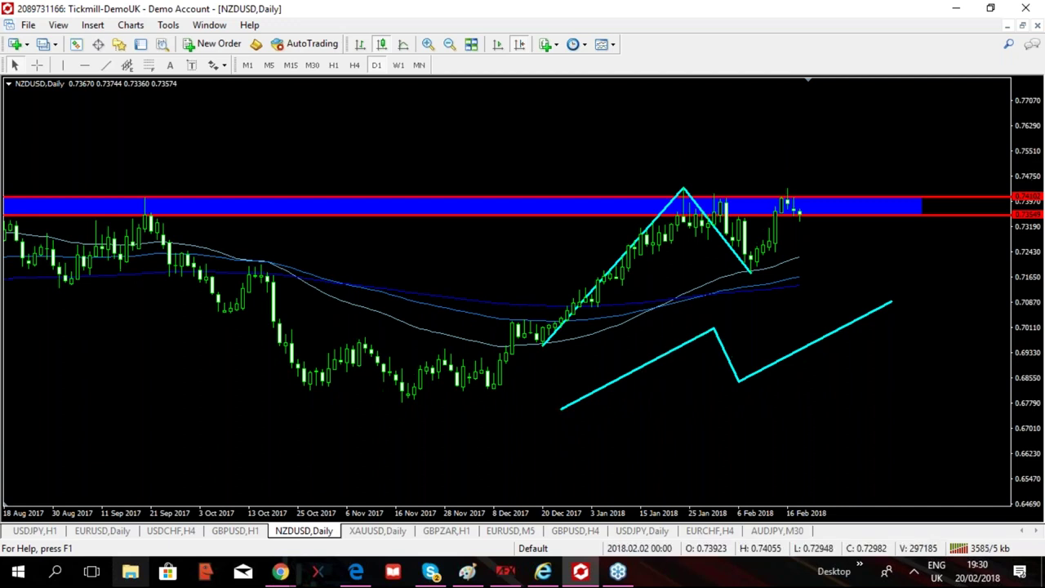
{"action": "mouse_move", "coordinate": [725, 289]}
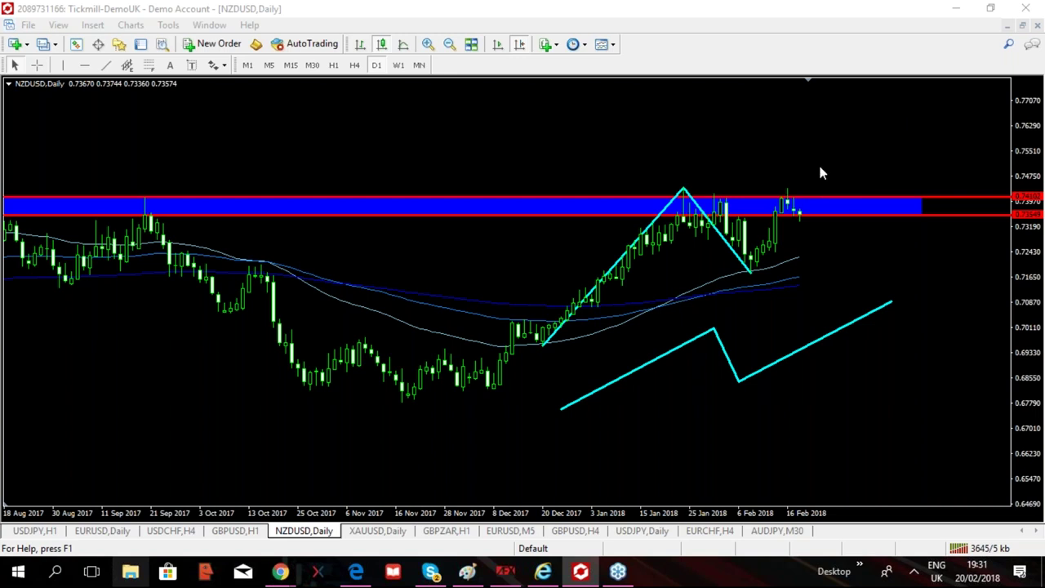
{"action": "left_click", "coordinate": [105, 65]}
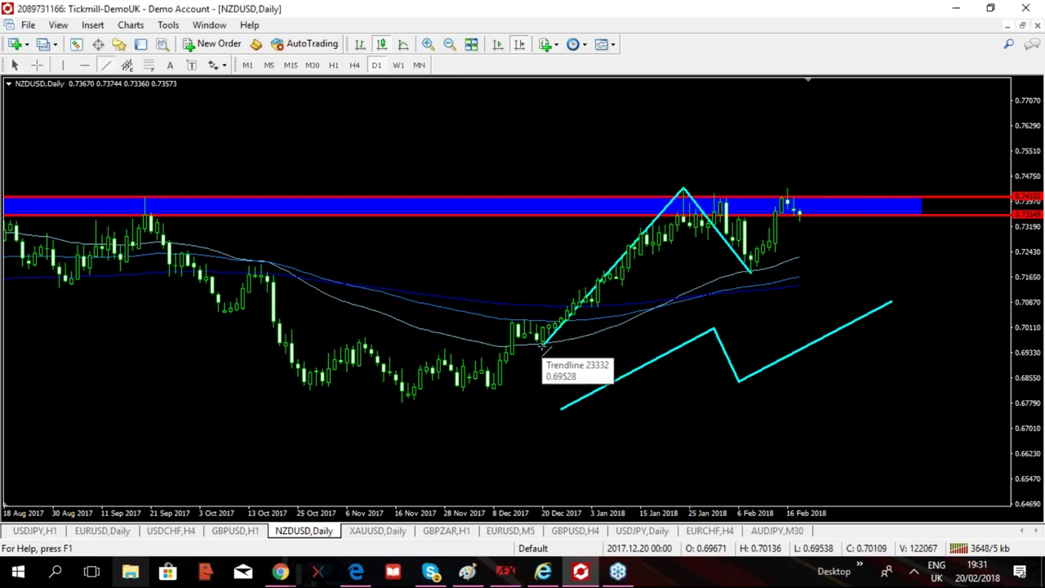
{"action": "left_click_drag", "start_coordinate": [540, 346], "coordinate": [685, 189]}
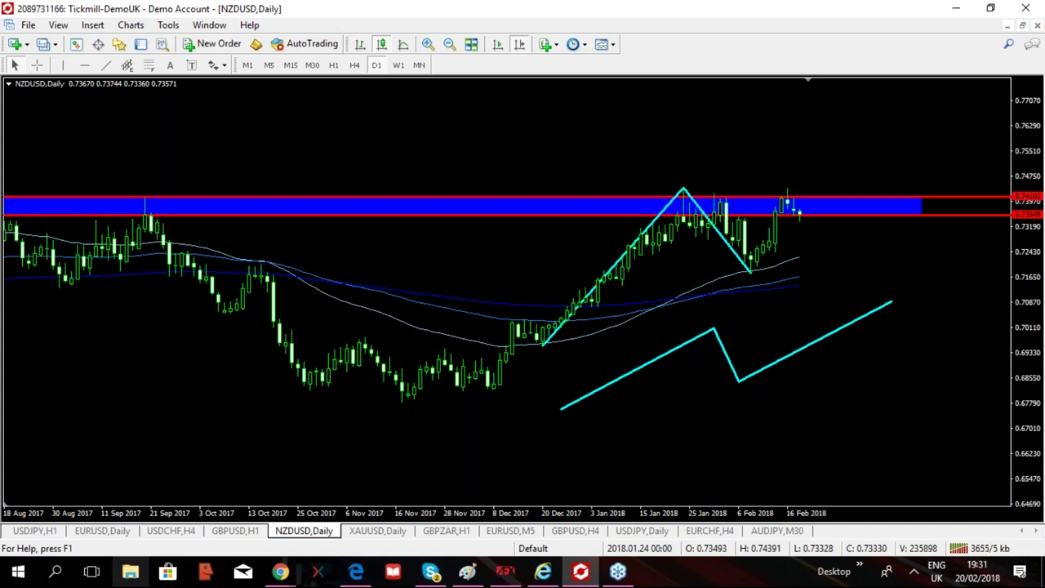
{"action": "double_click", "coordinate": [612, 269]}
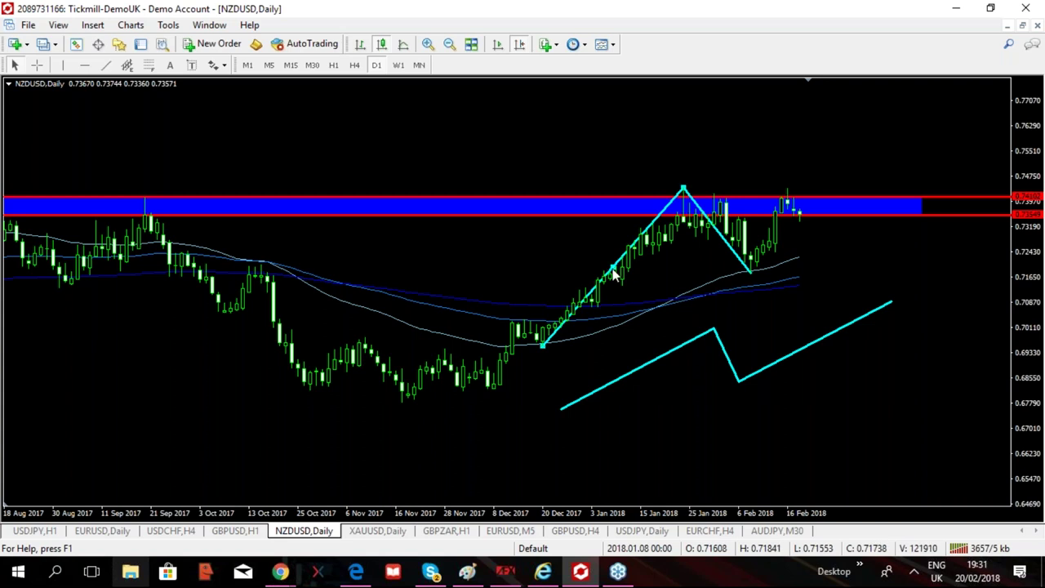
{"action": "left_click_drag", "start_coordinate": [613, 270], "coordinate": [820, 195]}
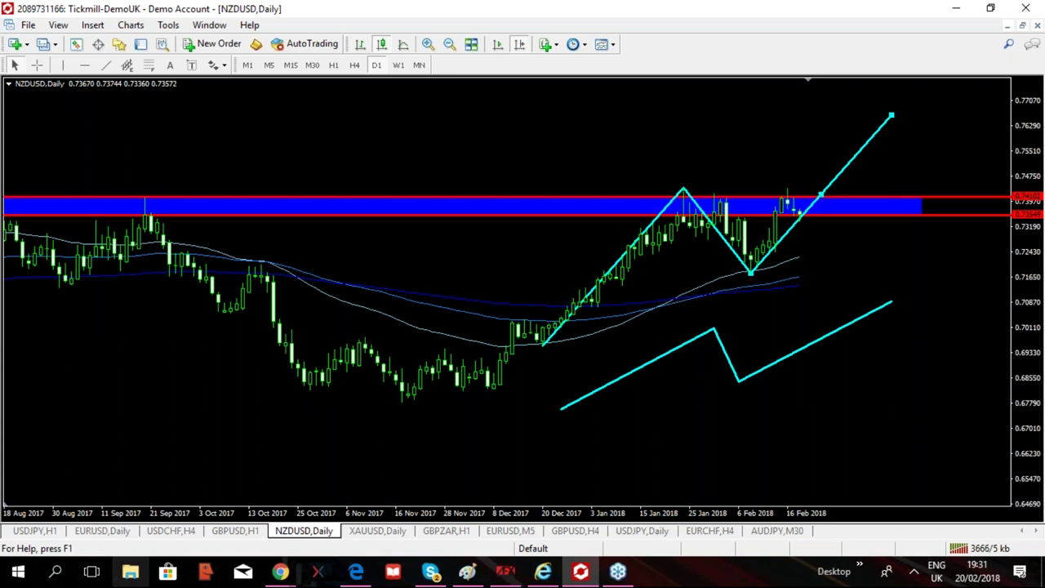
Fine-align the copied leg with the February low and add a horizontal line at its upper end, about 0.7670.
{"action": "mouse_move", "coordinate": [819, 195]}
{"action": "left_mouse_down"}
{"action": "mouse_move", "coordinate": [623, 267]}
{"action": "mouse_move", "coordinate": [623, 255]}
{"action": "mouse_move", "coordinate": [596, 285]}
{"action": "mouse_move", "coordinate": [633, 251]}
{"action": "mouse_move", "coordinate": [622, 260]}
{"action": "mouse_move", "coordinate": [816, 163]}
{"action": "mouse_move", "coordinate": [808, 183]}
{"action": "mouse_move", "coordinate": [828, 182]}
{"action": "mouse_move", "coordinate": [821, 192]}
{"action": "left_mouse_up"}
{"action": "left_click", "coordinate": [872, 138]}
{"action": "left_click", "coordinate": [84, 66]}
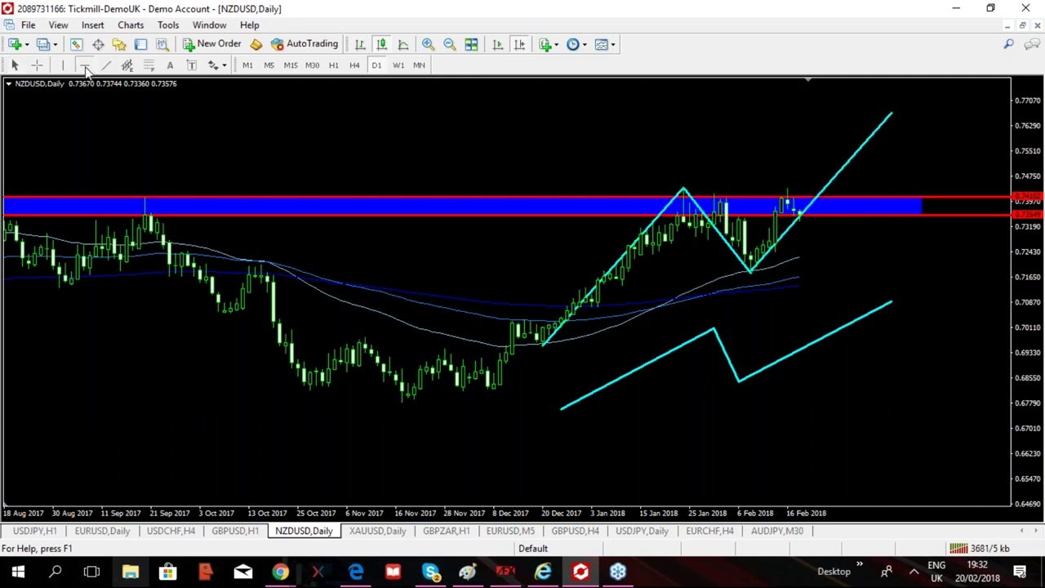
{"action": "left_click", "coordinate": [895, 113]}
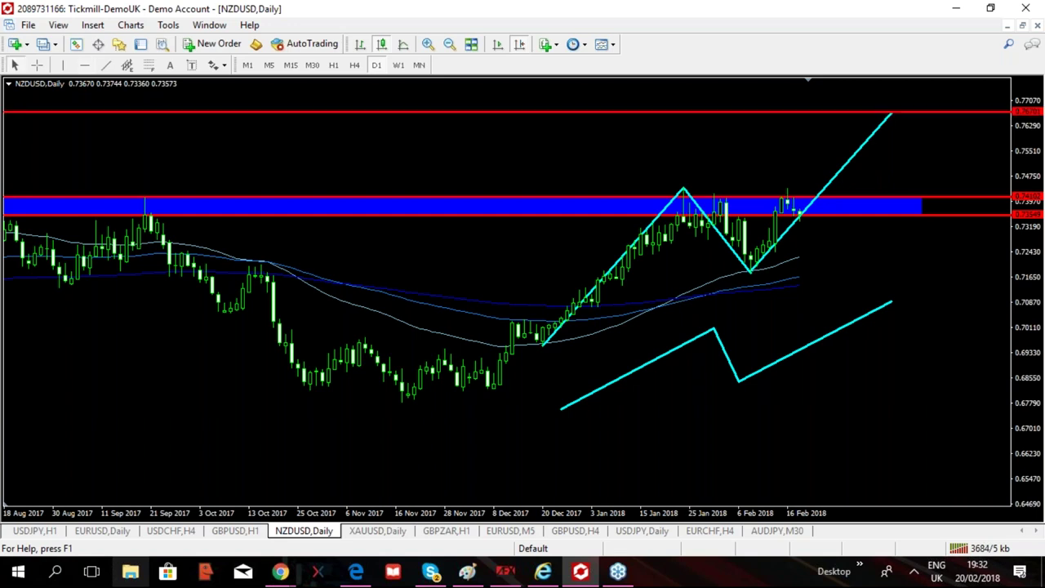
Delete the December-to-January rising leg and replace it with a copy of the projected leg aligned to the same swing.
{"action": "double_click", "coordinate": [607, 275]}
{"action": "key", "text": "Delete"}
{"action": "double_click", "coordinate": [820, 189]}
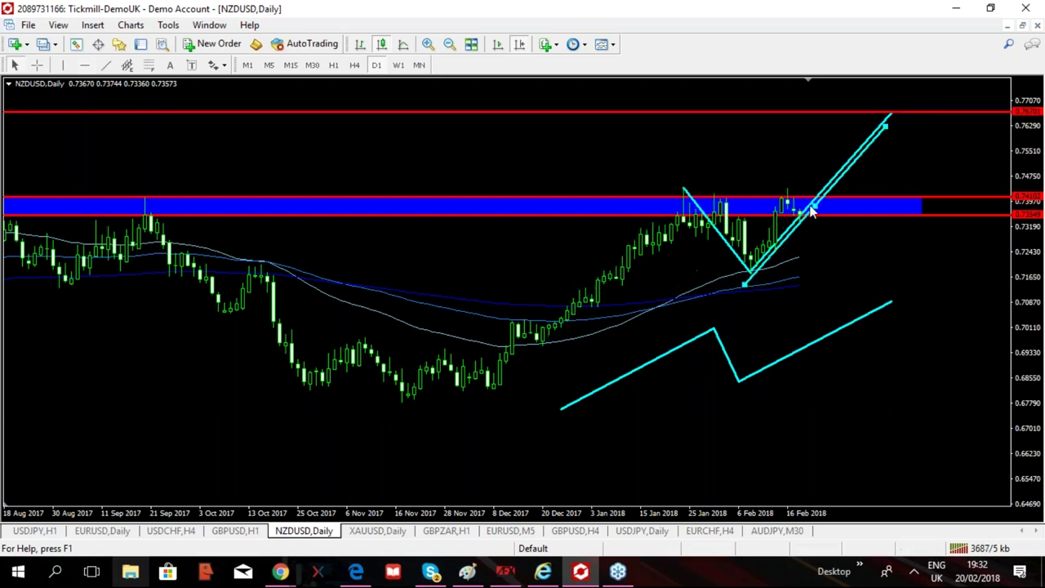
{"action": "double_click", "coordinate": [821, 198]}
{"action": "key", "text": "ctrl+z"}
{"action": "mouse_move", "coordinate": [613, 266]}
{"action": "left_mouse_down"}
{"action": "mouse_move", "coordinate": [541, 280]}
{"action": "mouse_move", "coordinate": [612, 278]}
{"action": "left_mouse_up"}
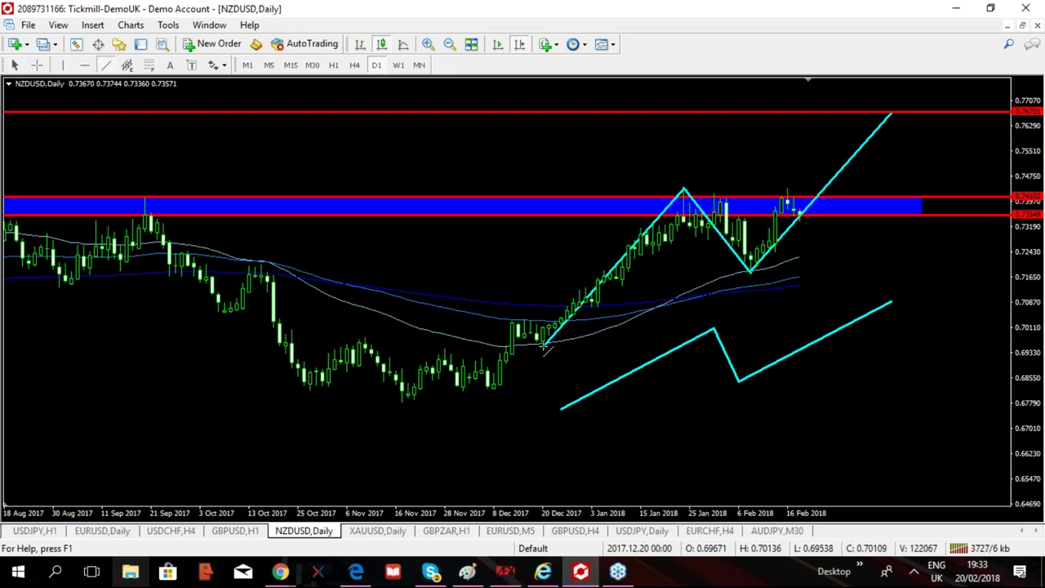
Connect the December 2017 low to the projected target with a trendline and add a horizontal line at about 0.7314 where it crosses the falling leg.
{"action": "left_click_drag", "start_coordinate": [545, 347], "coordinate": [895, 112]}
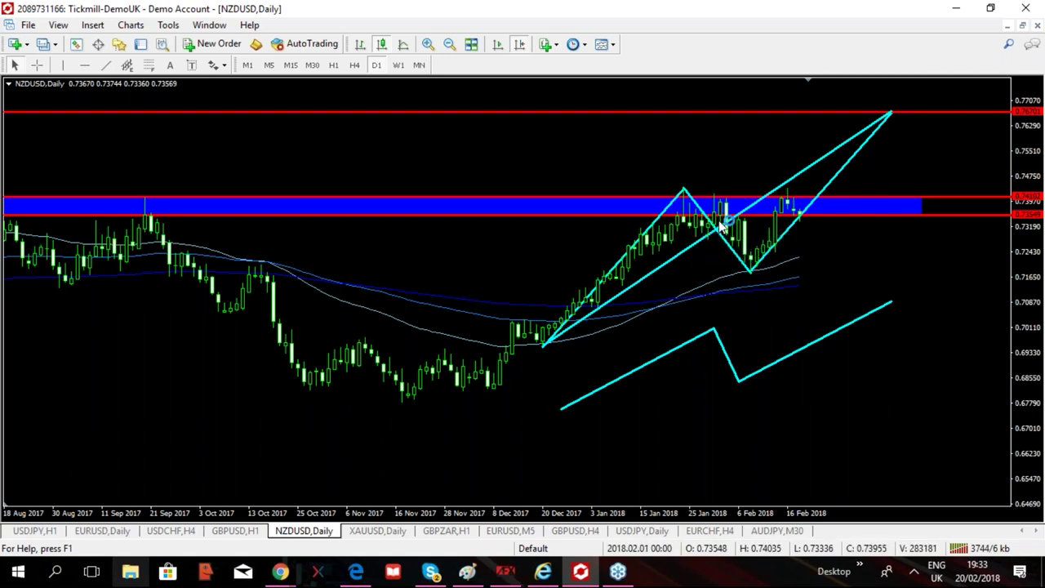
{"action": "left_click", "coordinate": [84, 64]}
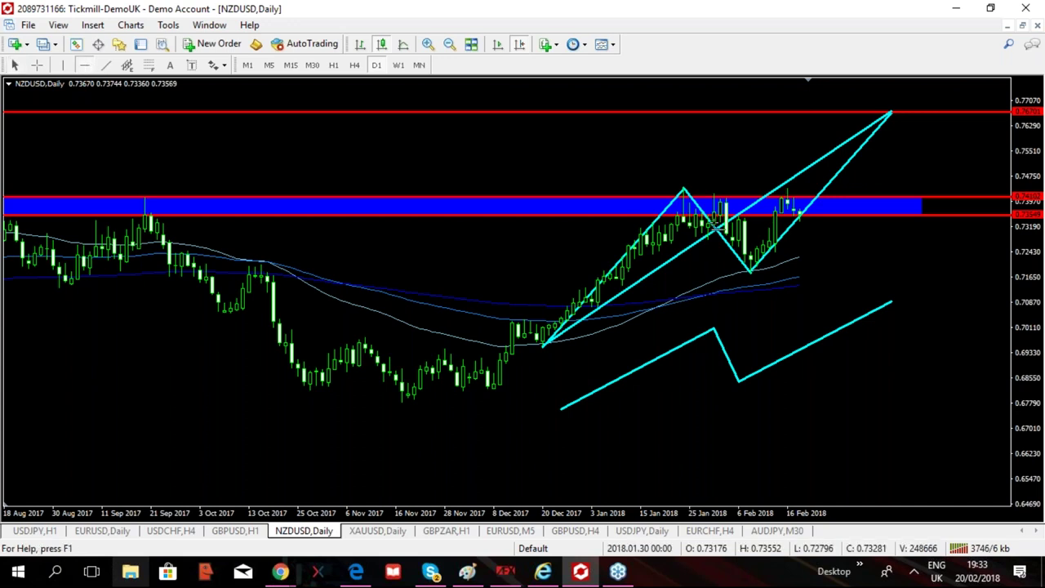
{"action": "left_click", "coordinate": [725, 226]}
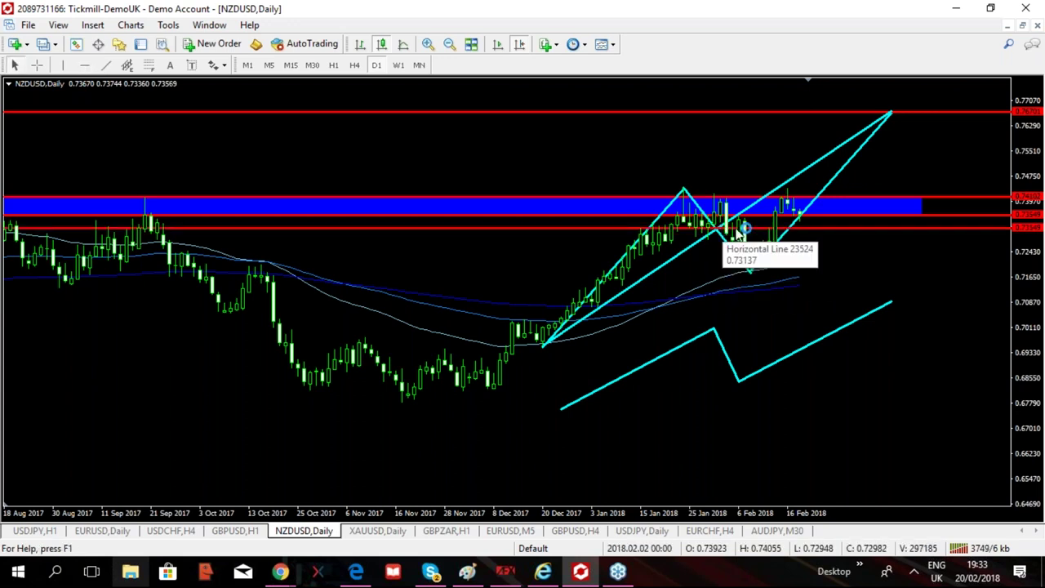
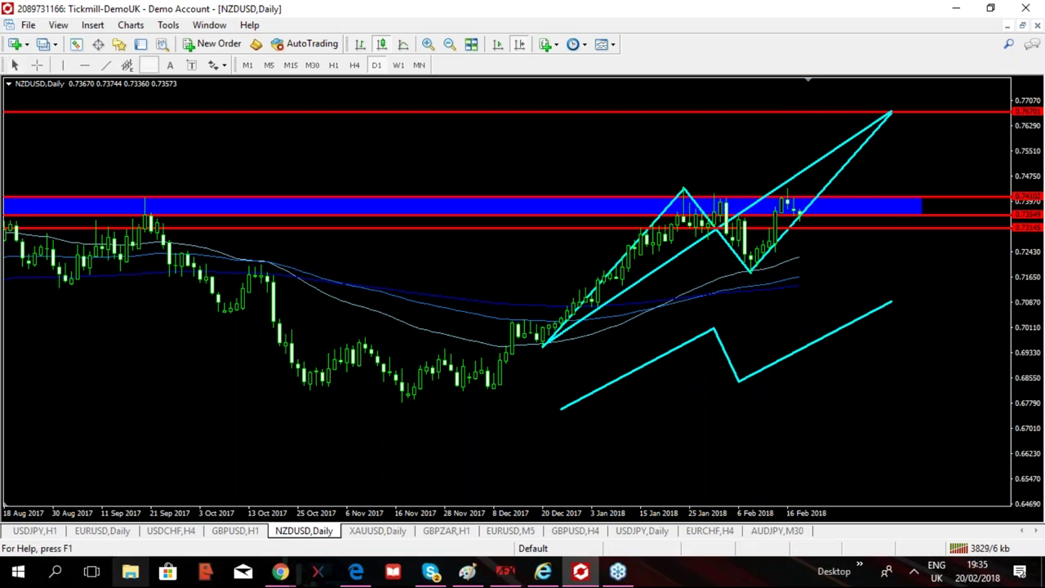
Place a Fibonacci retracement from the December 2017 low to the January 2018 high, then remove it.
{"action": "left_click", "coordinate": [149, 65]}
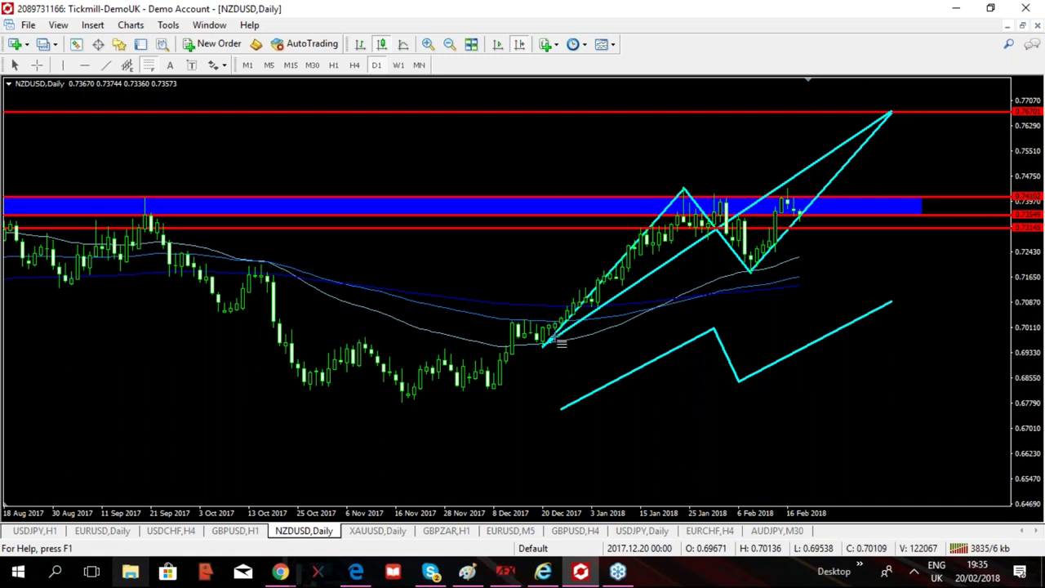
{"action": "left_click_drag", "start_coordinate": [556, 339], "coordinate": [725, 189]}
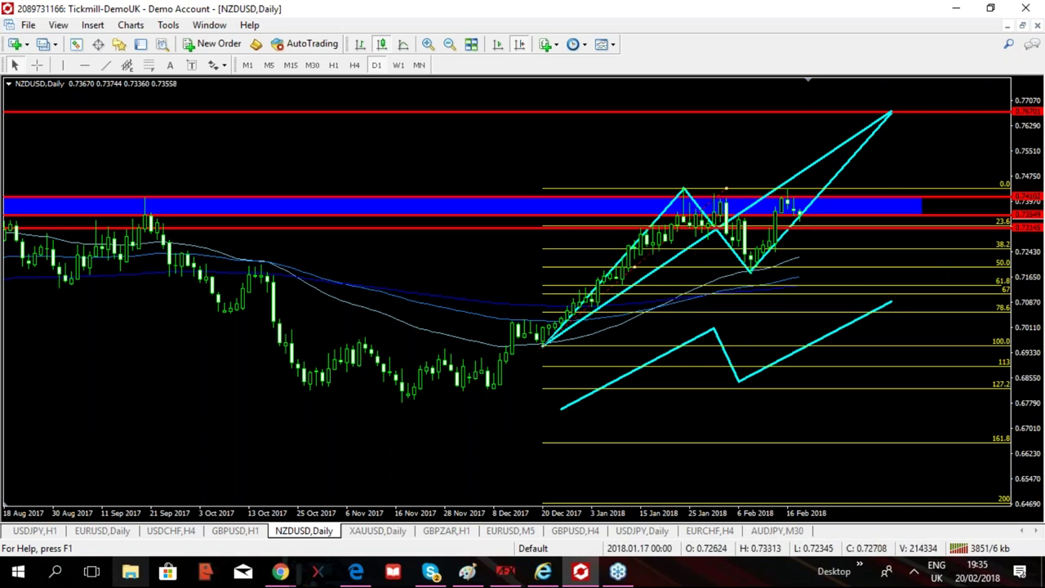
{"action": "key", "text": "Delete"}
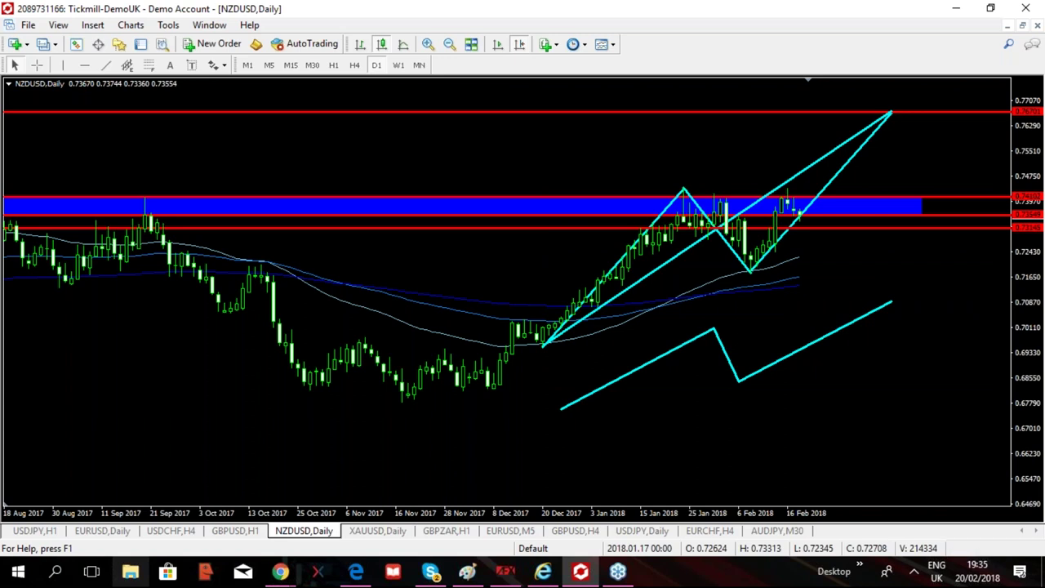
Place a Fibonacci retracement from the January 2018 high to the February low, mark its 200 level with a horizontal line, and remove the retracement.
{"action": "left_click", "coordinate": [147, 65]}
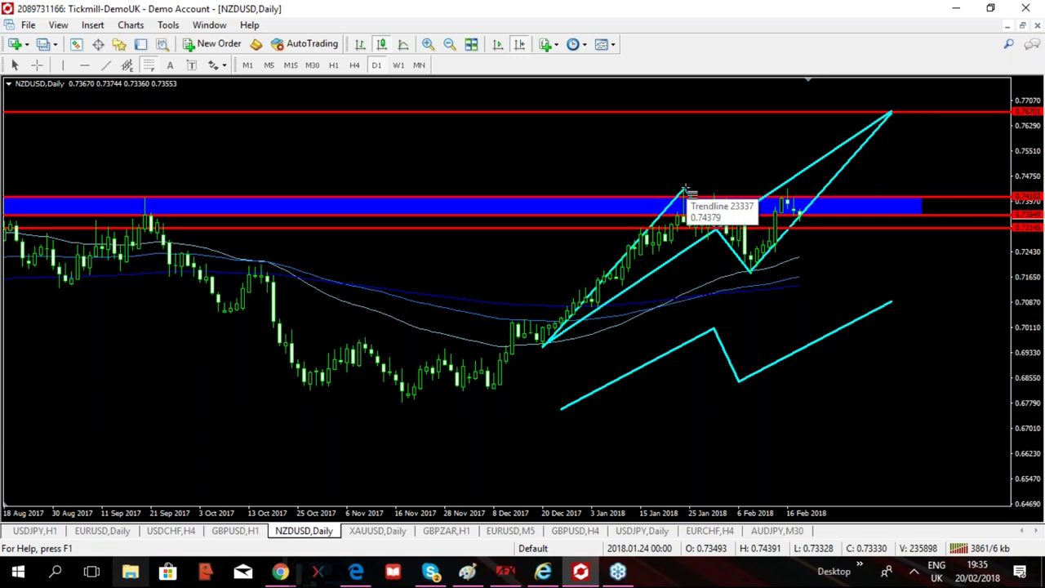
{"action": "mouse_move", "coordinate": [683, 190]}
{"action": "left_mouse_down"}
{"action": "mouse_move", "coordinate": [725, 214]}
{"action": "mouse_move", "coordinate": [759, 269]}
{"action": "mouse_move", "coordinate": [774, 267]}
{"action": "left_mouse_up"}
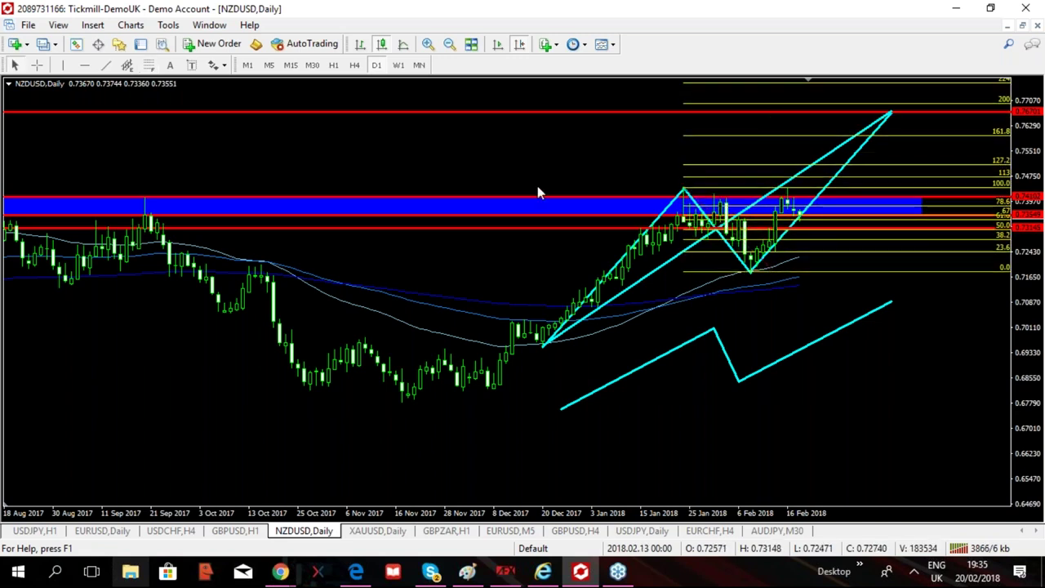
{"action": "left_click", "coordinate": [85, 65]}
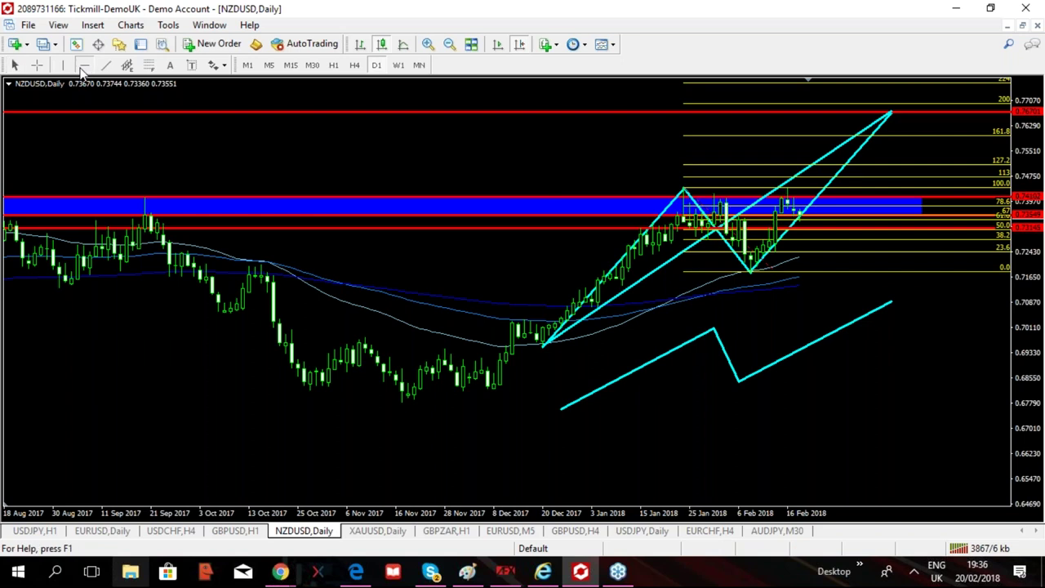
{"action": "left_click", "coordinate": [823, 104]}
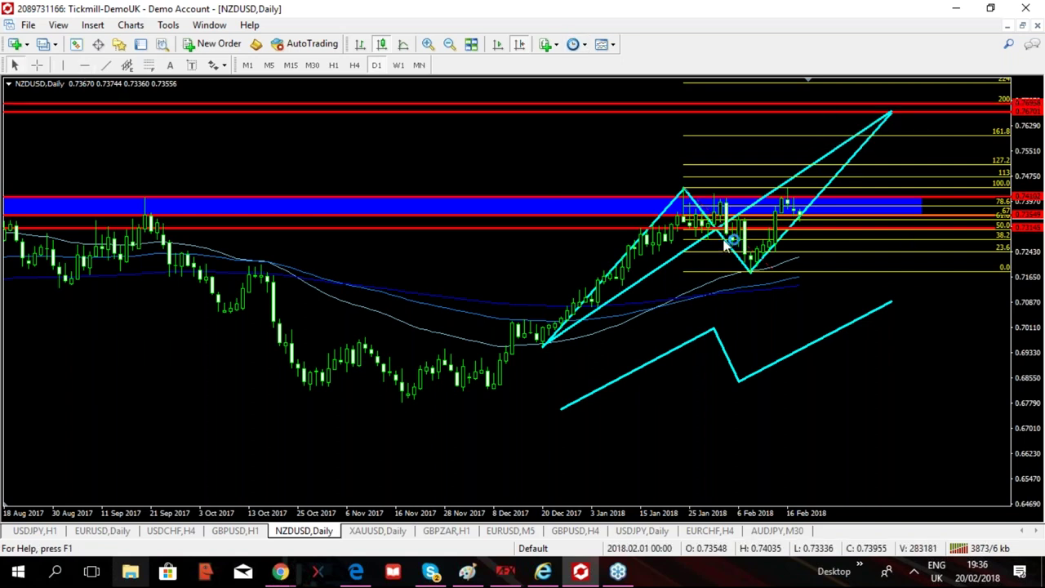
{"action": "key", "text": "Delete"}
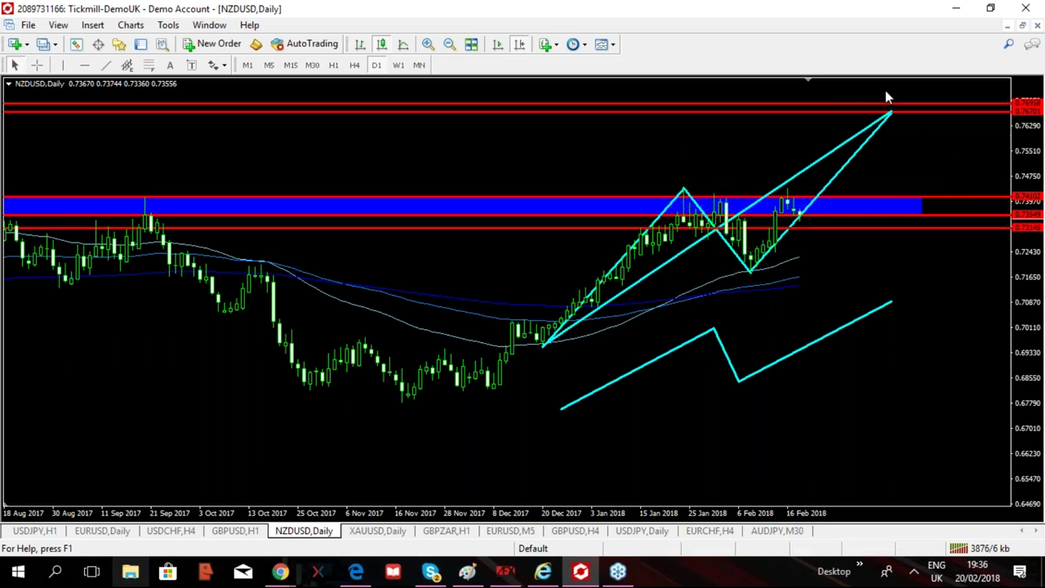
Shade the target zone between the horizontal lines at about 0.7670 and 0.7696 with a rectangle, and measure the distance up to it from the lower blue zone.
{"action": "left_click", "coordinate": [92, 25]}
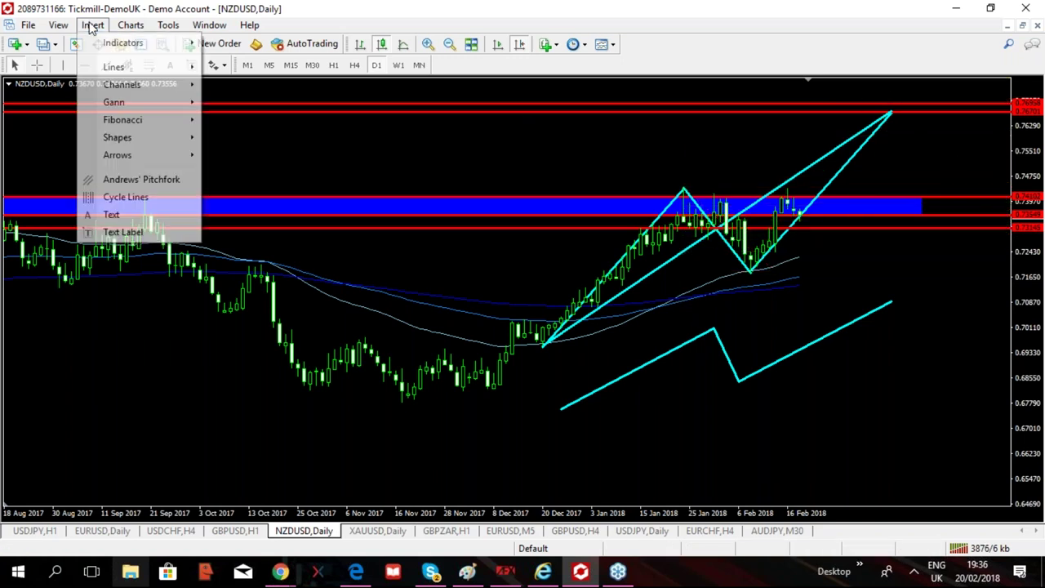
{"action": "mouse_move", "coordinate": [135, 137]}
{"action": "left_click", "coordinate": [237, 135]}
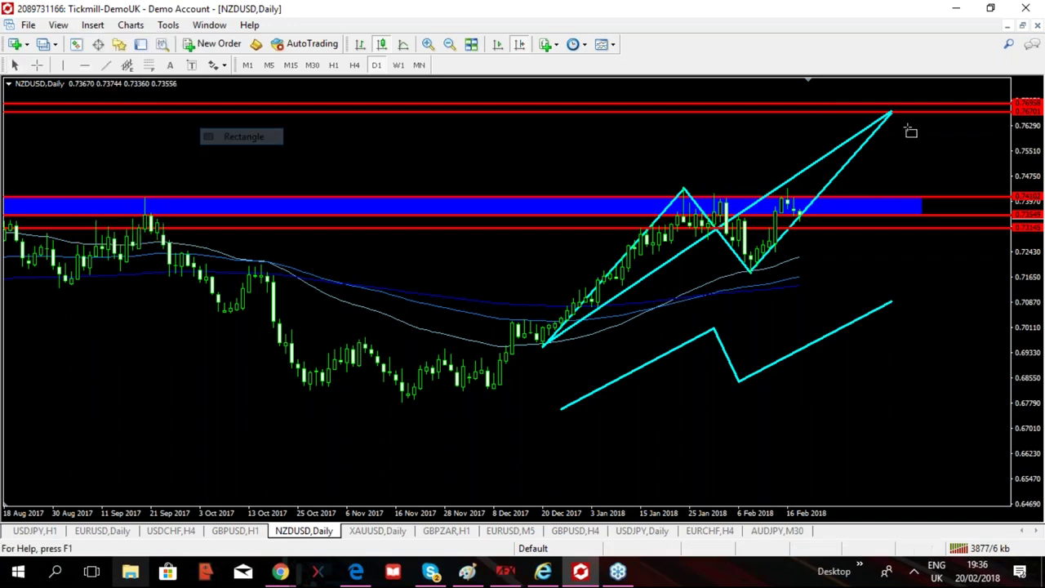
{"action": "left_click_drag", "start_coordinate": [782, 104], "coordinate": [1008, 109]}
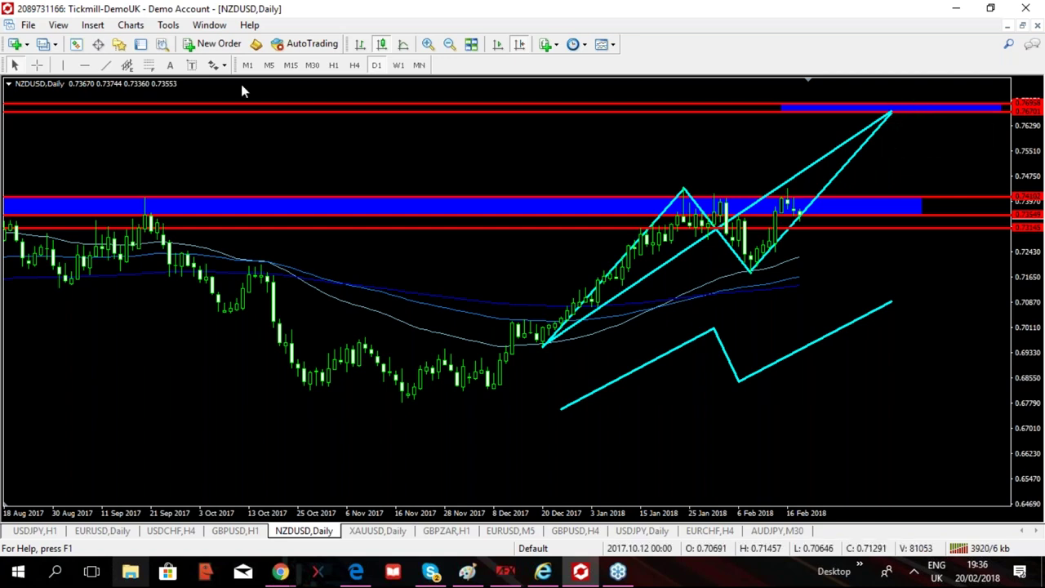
{"action": "left_click", "coordinate": [36, 65]}
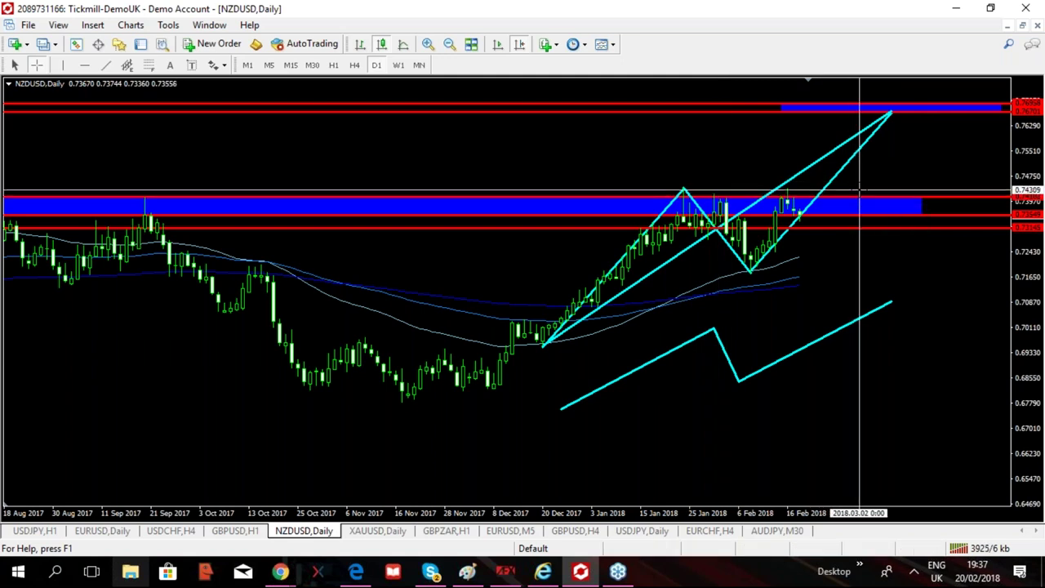
{"action": "left_click_drag", "start_coordinate": [859, 189], "coordinate": [911, 109]}
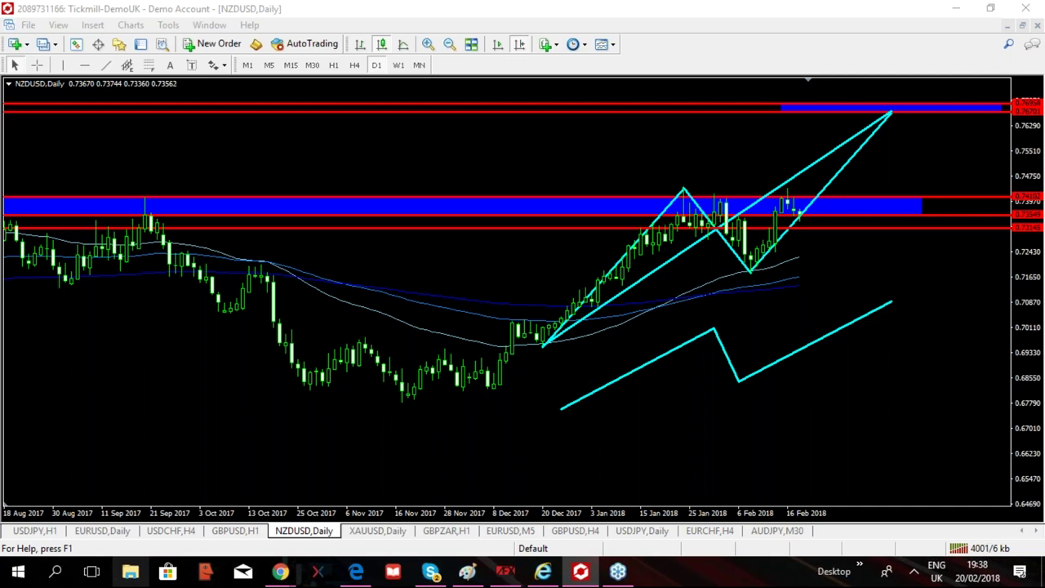
Delete the three-segment zigzag sketched below the price candles.
{"action": "double_click", "coordinate": [681, 347]}
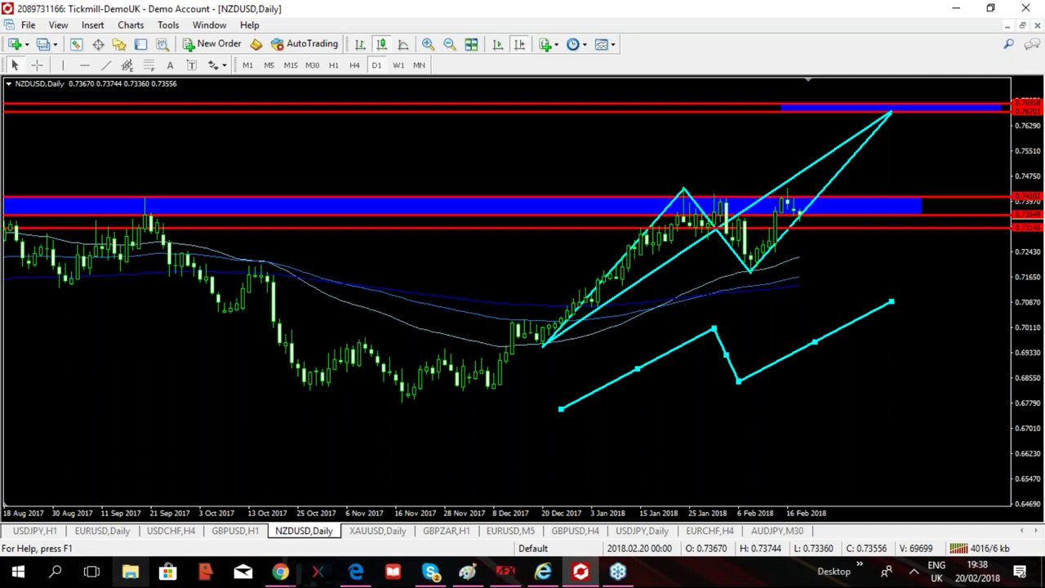
{"action": "key", "text": "Delete"}
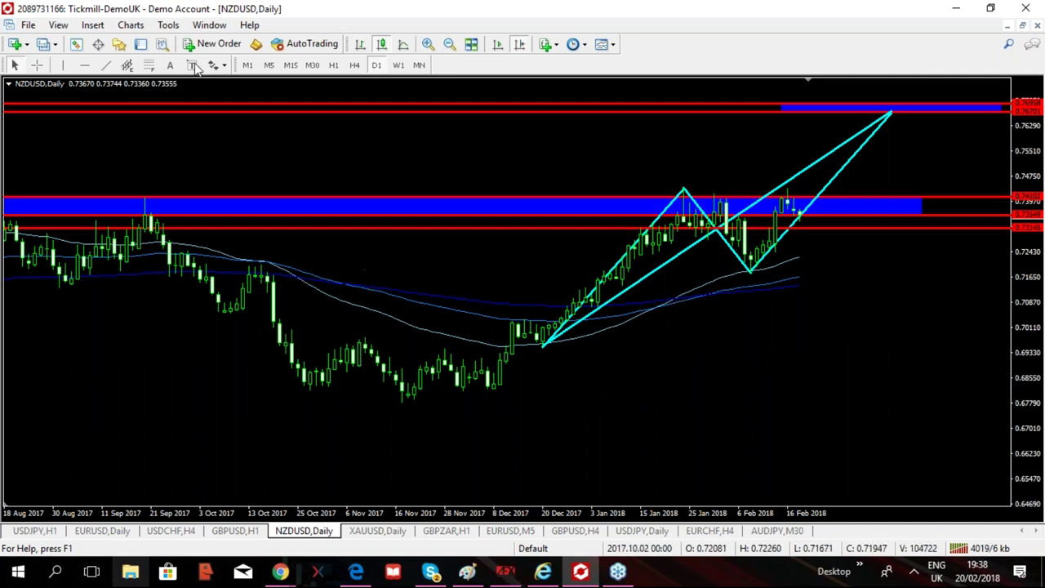
Place a Fibonacci retracement from the December 2017 low to the late-January high, re-anchor its start at the mid-November low, then remove it.
{"action": "left_click", "coordinate": [148, 65]}
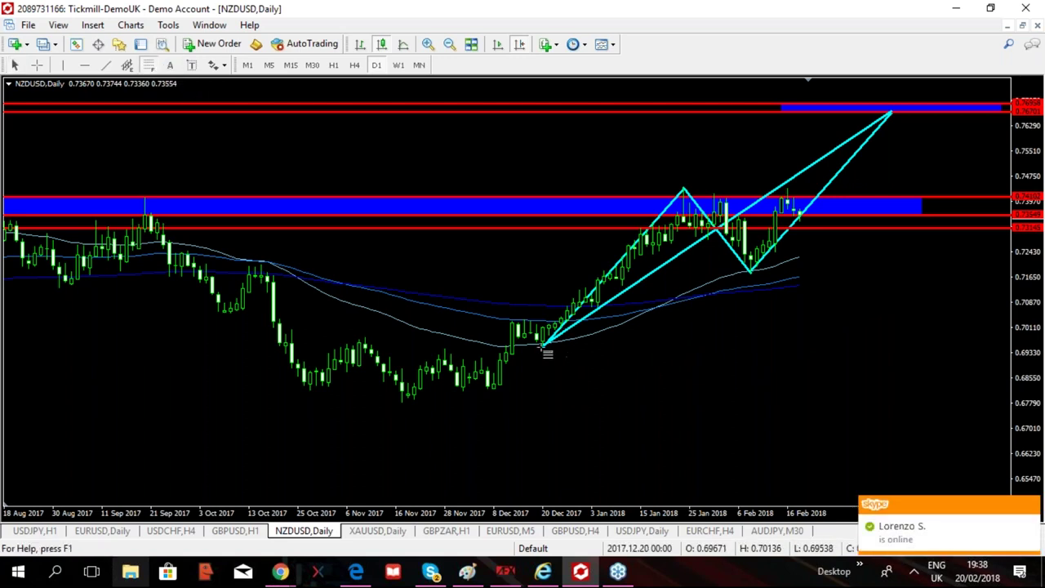
{"action": "left_click_drag", "start_coordinate": [542, 344], "coordinate": [716, 194]}
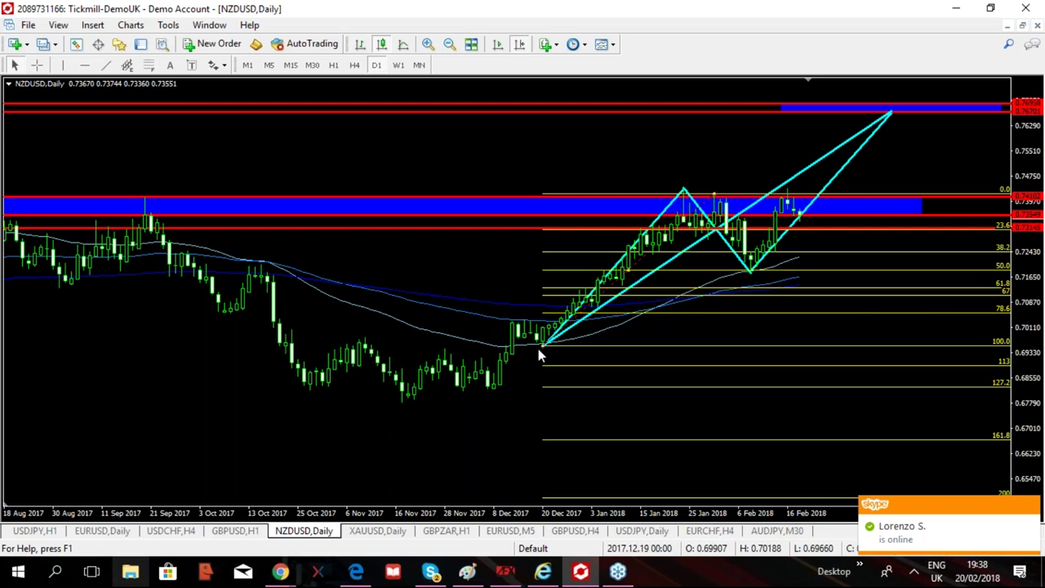
{"action": "left_click_drag", "start_coordinate": [541, 354], "coordinate": [401, 403]}
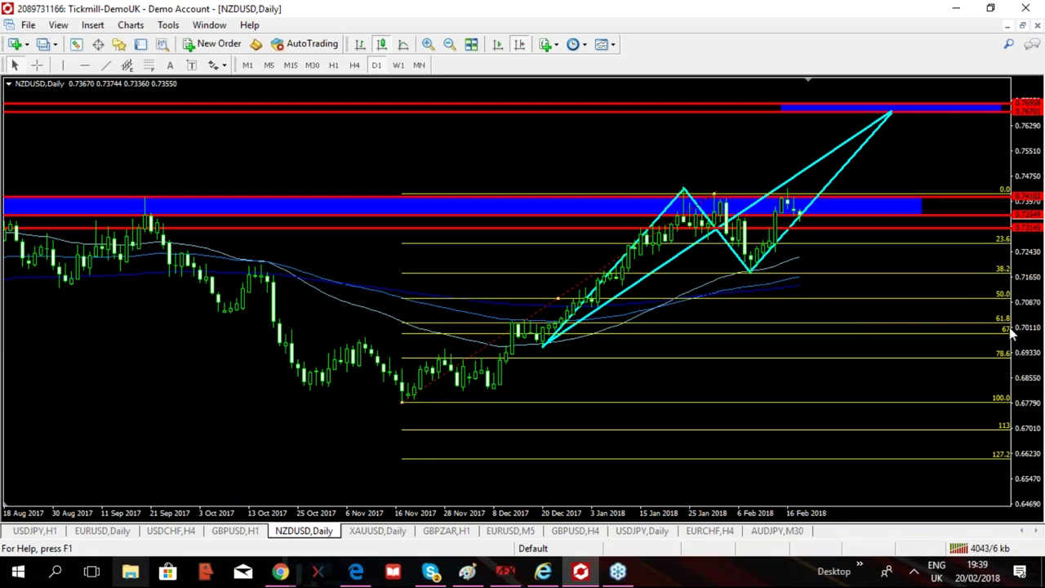
{"action": "key", "text": "Delete"}
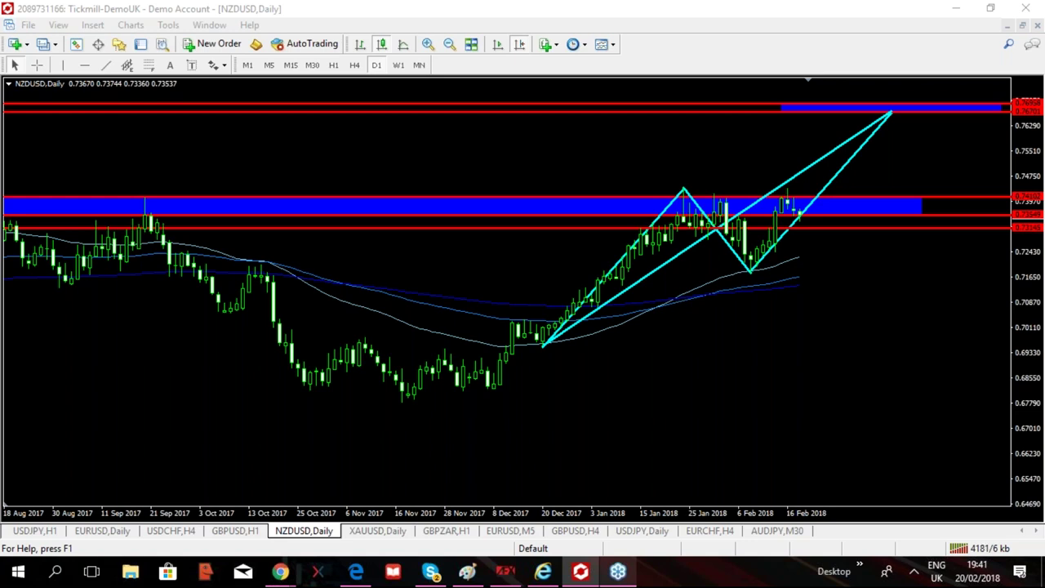
Load AUDJPY from the Market Watch into the GBPUSD H1 chart and shift it to the latest candles, hiding the Market Watch.
{"action": "left_click", "coordinate": [75, 44]}
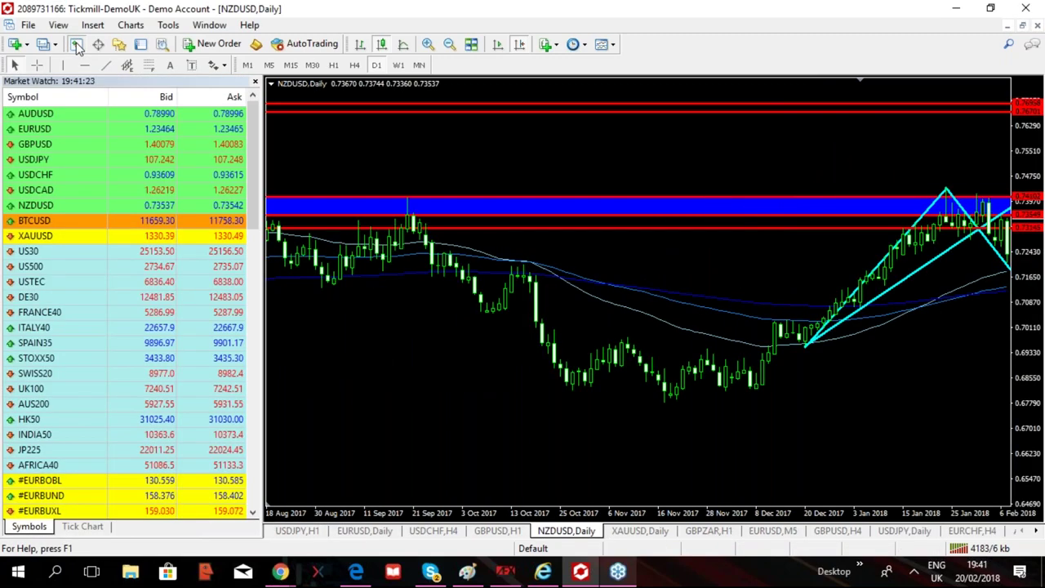
{"action": "left_click", "coordinate": [296, 532]}
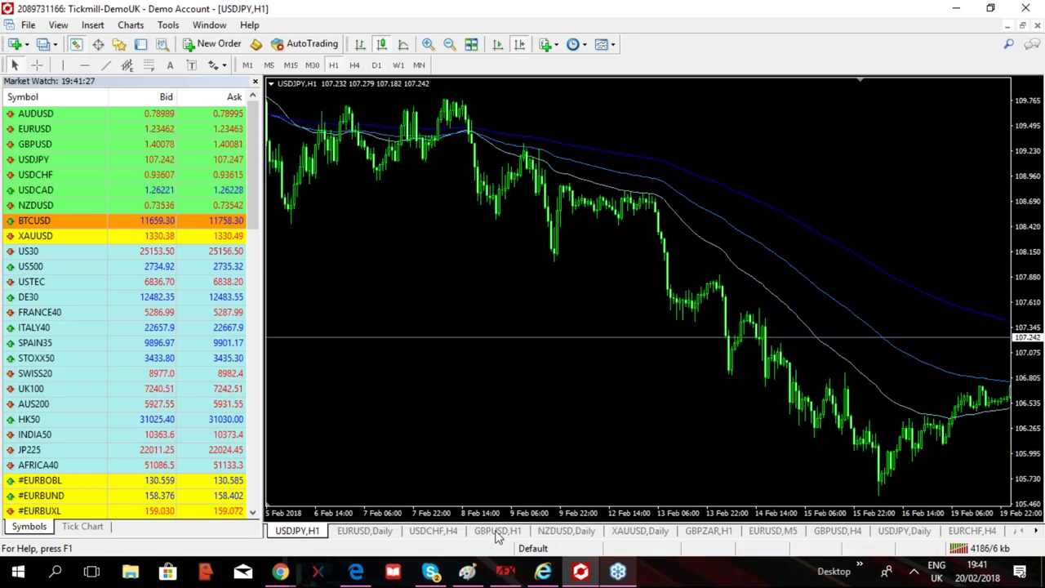
{"action": "left_click", "coordinate": [490, 532]}
{"action": "left_click_drag", "start_coordinate": [254, 163], "coordinate": [272, 301]}
{"action": "left_click", "coordinate": [65, 281]}
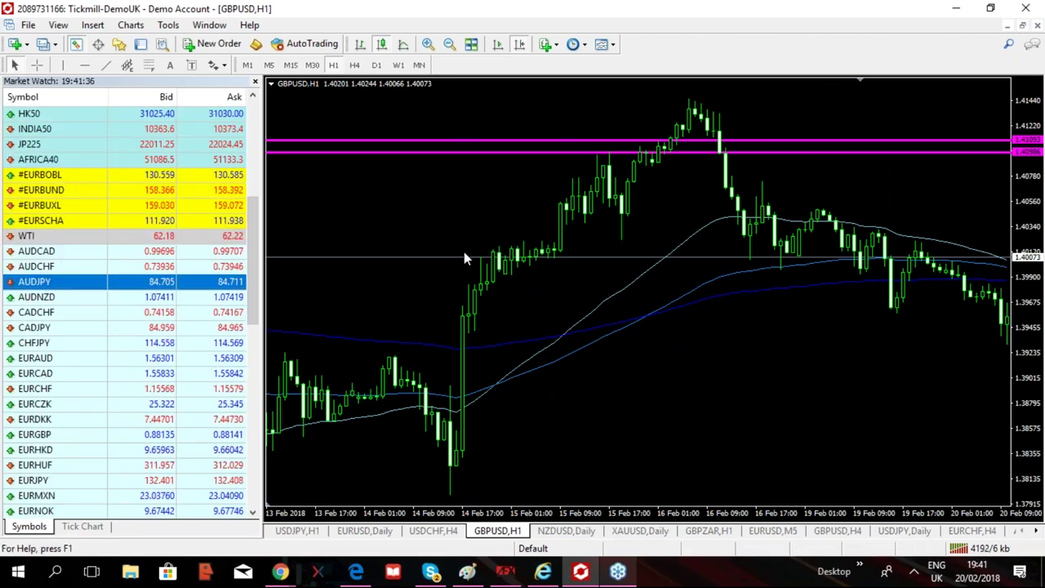
{"action": "left_click_drag", "start_coordinate": [464, 256], "coordinate": [463, 256]}
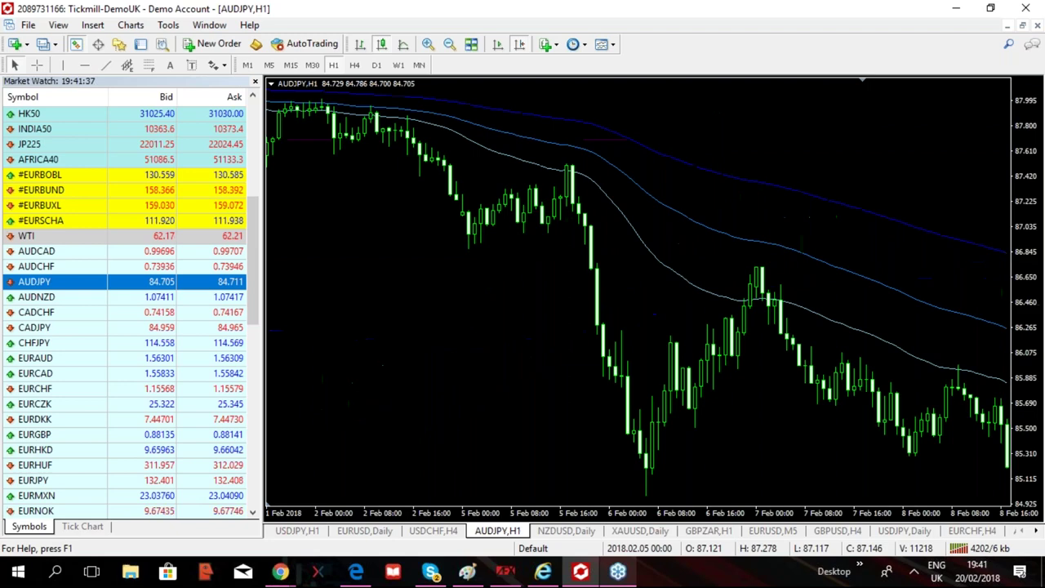
{"action": "left_click", "coordinate": [520, 45]}
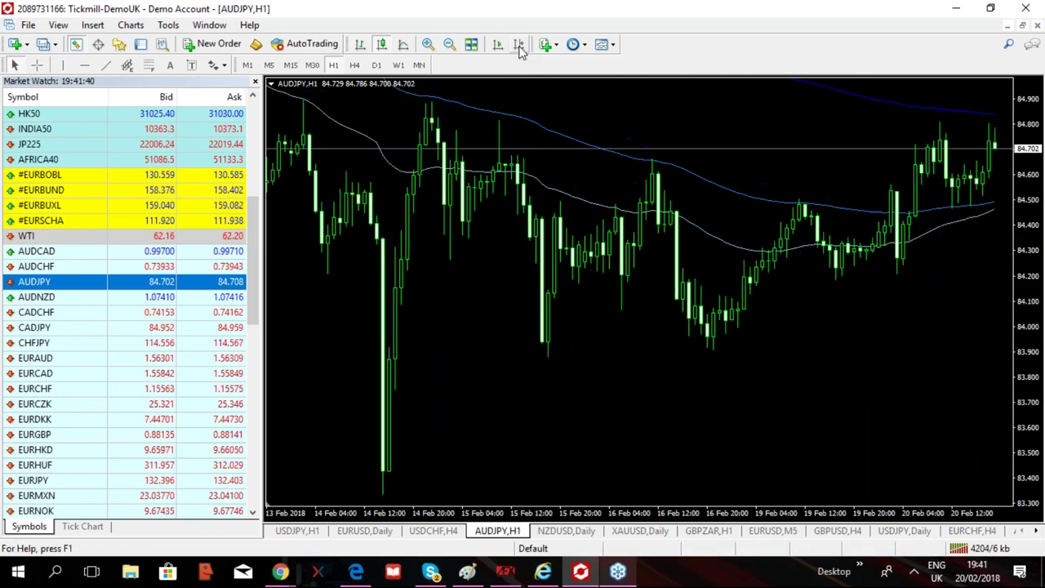
{"action": "left_click", "coordinate": [255, 82]}
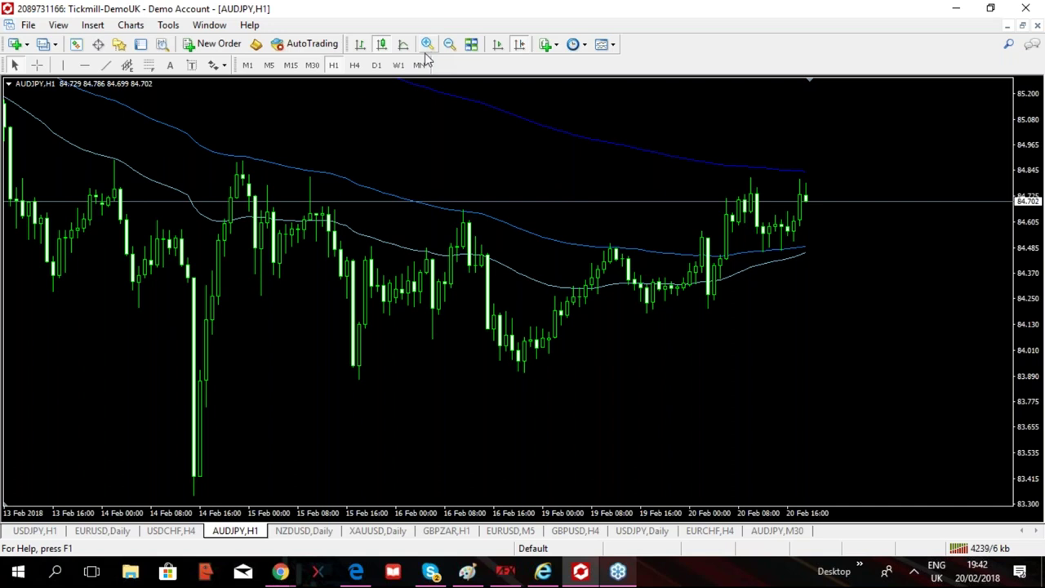
Examine AUDJPY H1 price action since early February against the moving averages, and return to the latest candles.
{"action": "left_click", "coordinate": [449, 44]}
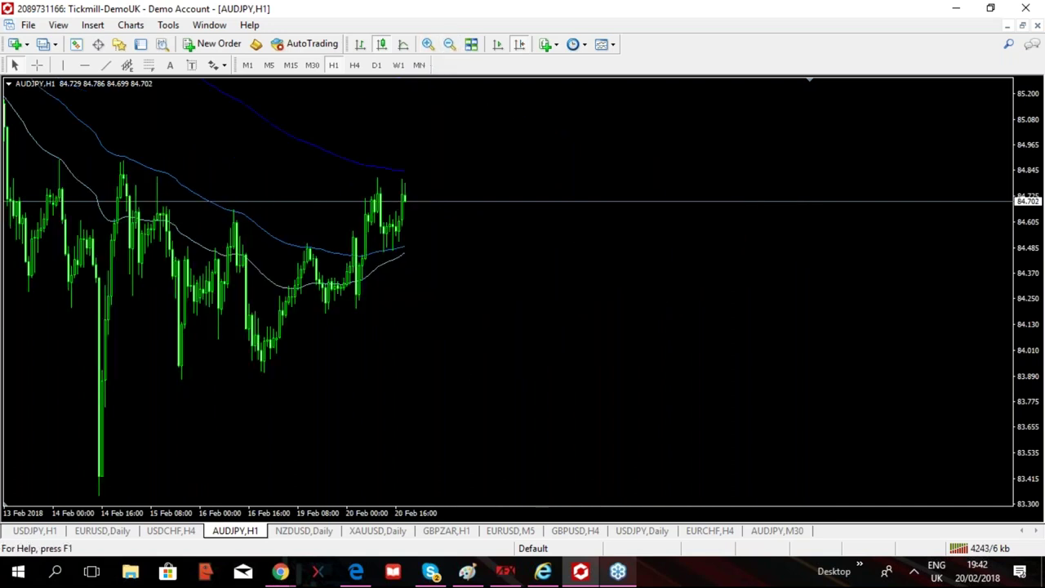
{"action": "scroll", "coordinate": [506, 367], "scroll_direction": "down", "scroll_amount": 10}
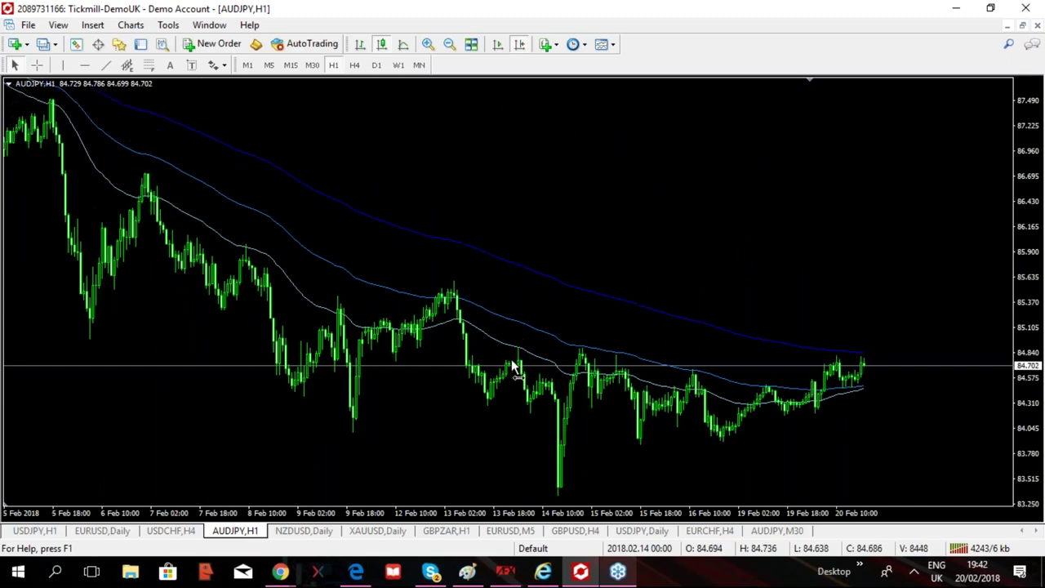
{"action": "left_click", "coordinate": [426, 44]}
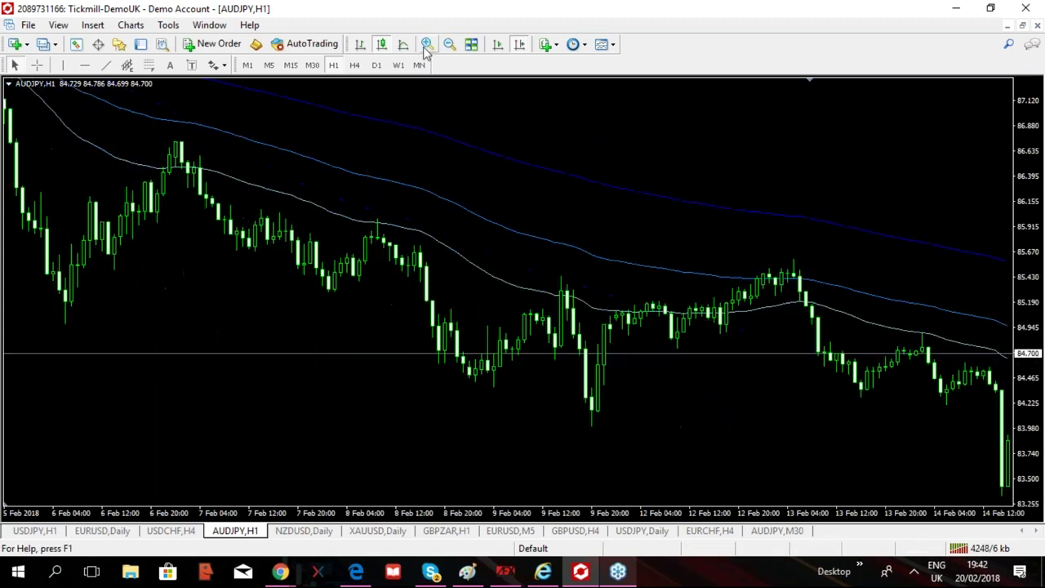
{"action": "left_click", "coordinate": [519, 44]}
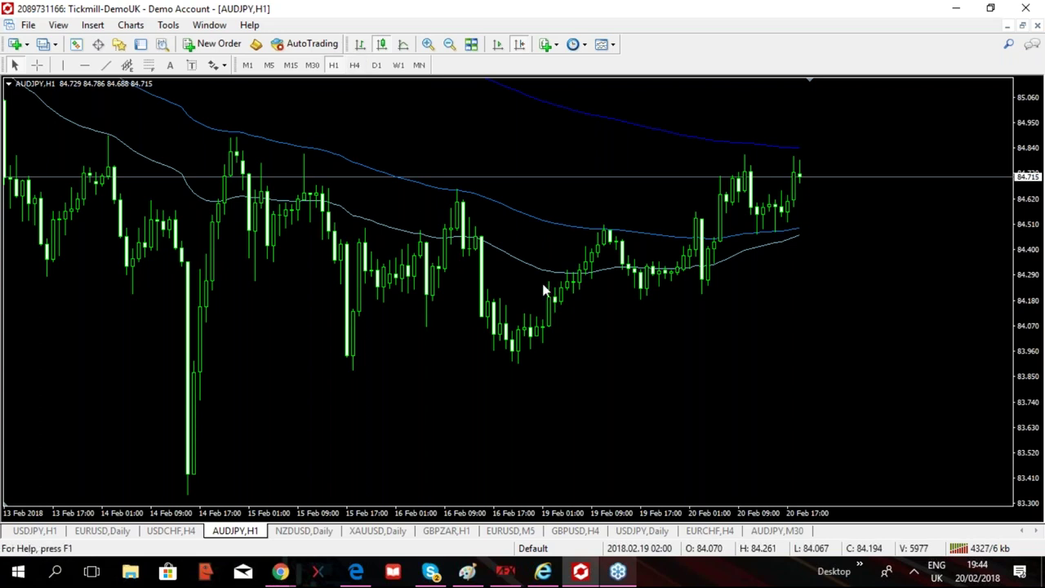
Examine the AUDJPY trend against the moving averages on the H4, daily and weekly timeframes.
{"action": "left_click", "coordinate": [354, 65]}
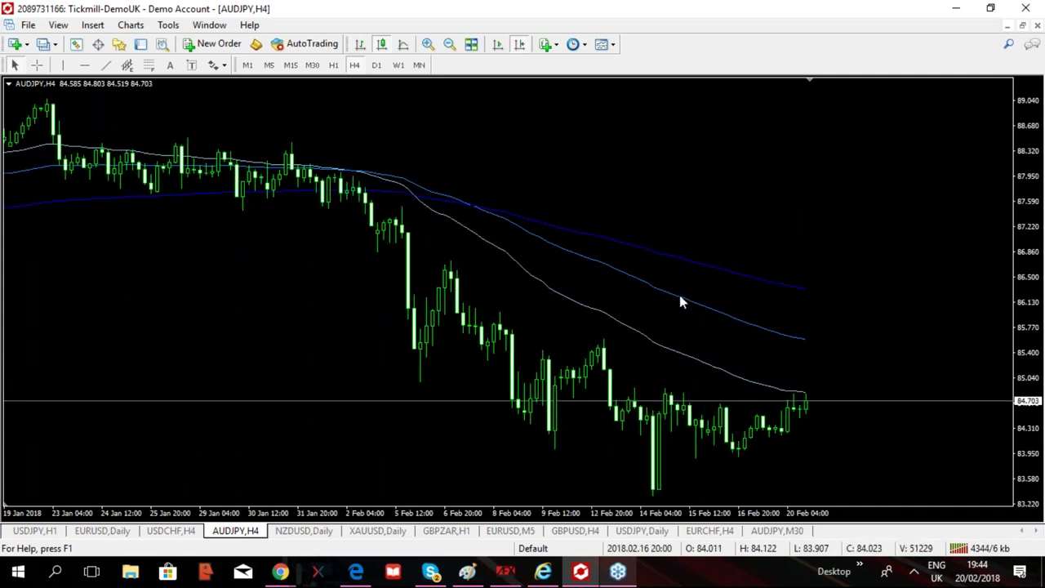
{"action": "mouse_move", "coordinate": [700, 321]}
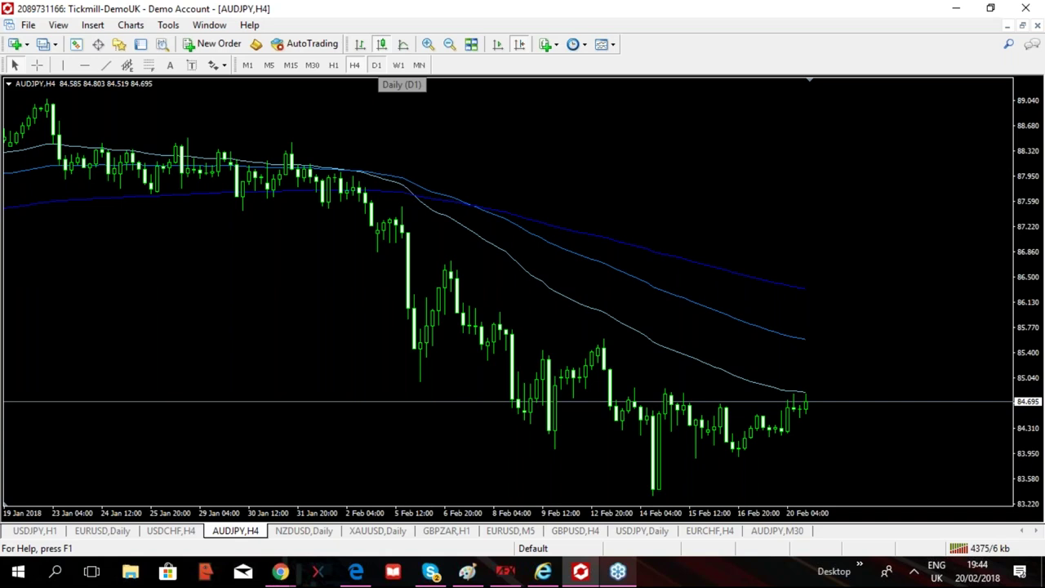
{"action": "left_click", "coordinate": [377, 65]}
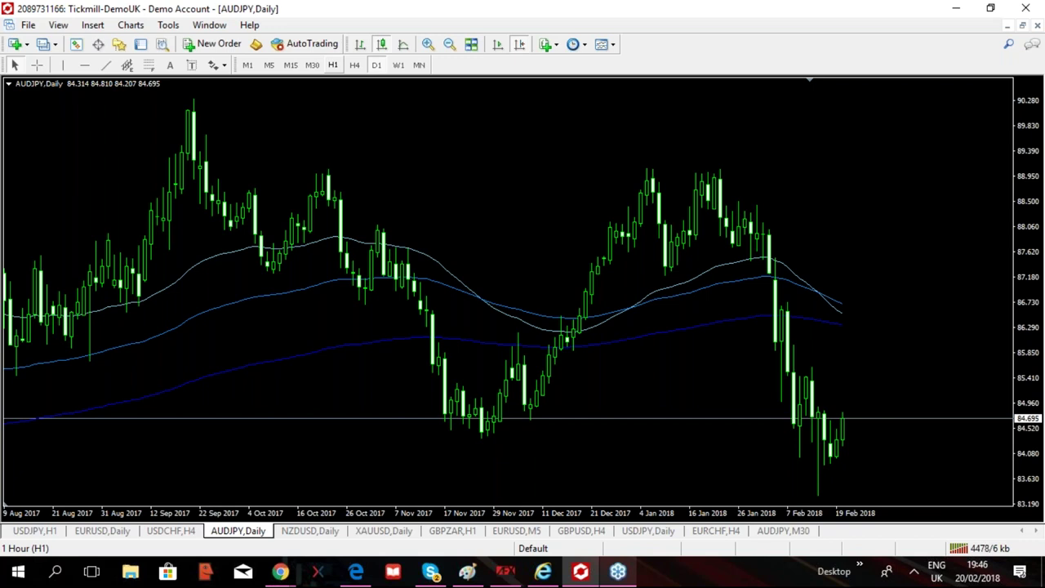
{"action": "left_click", "coordinate": [398, 66]}
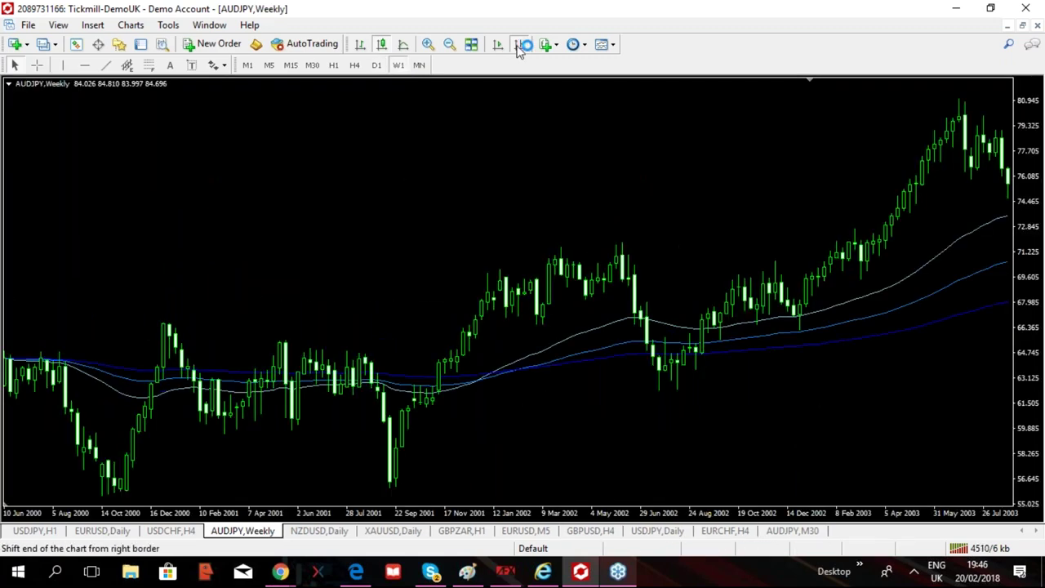
{"action": "left_click", "coordinate": [403, 44]}
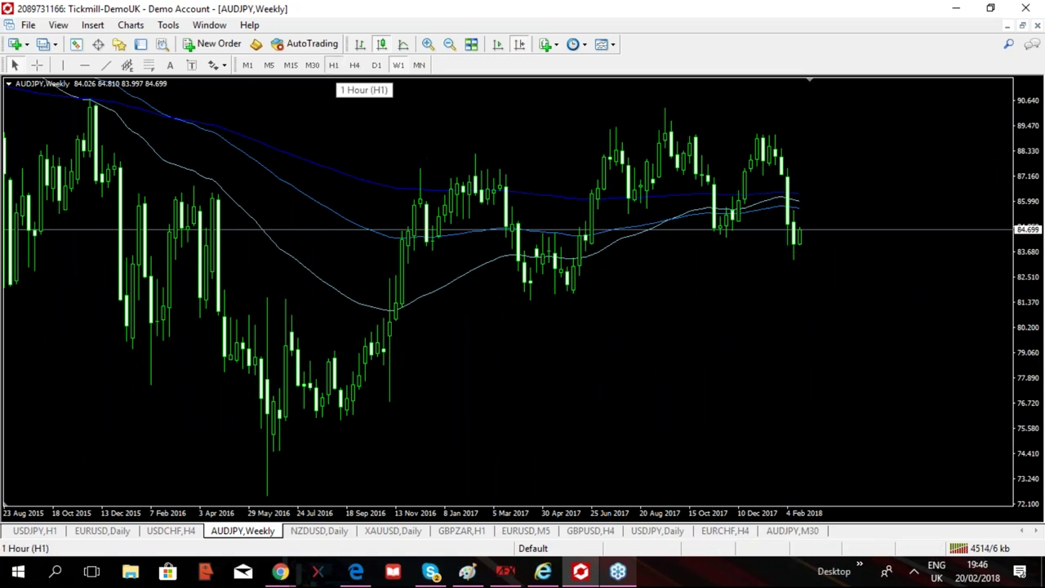
Review the latest AUDJPY candles on the H1 timeframe with chart shift on, and switch the chart back to H4.
{"action": "left_click", "coordinate": [333, 65]}
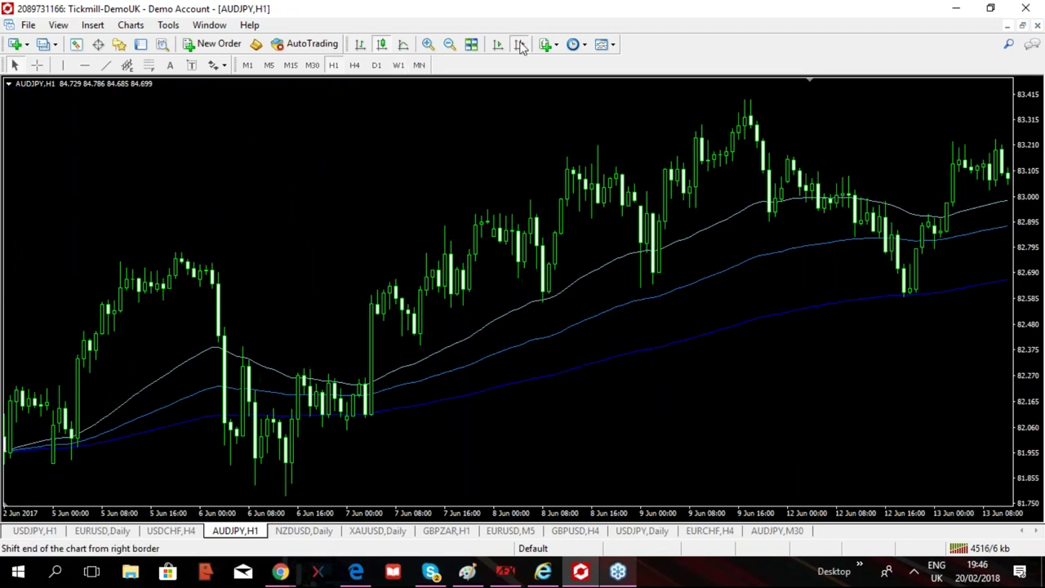
{"action": "left_click", "coordinate": [520, 45]}
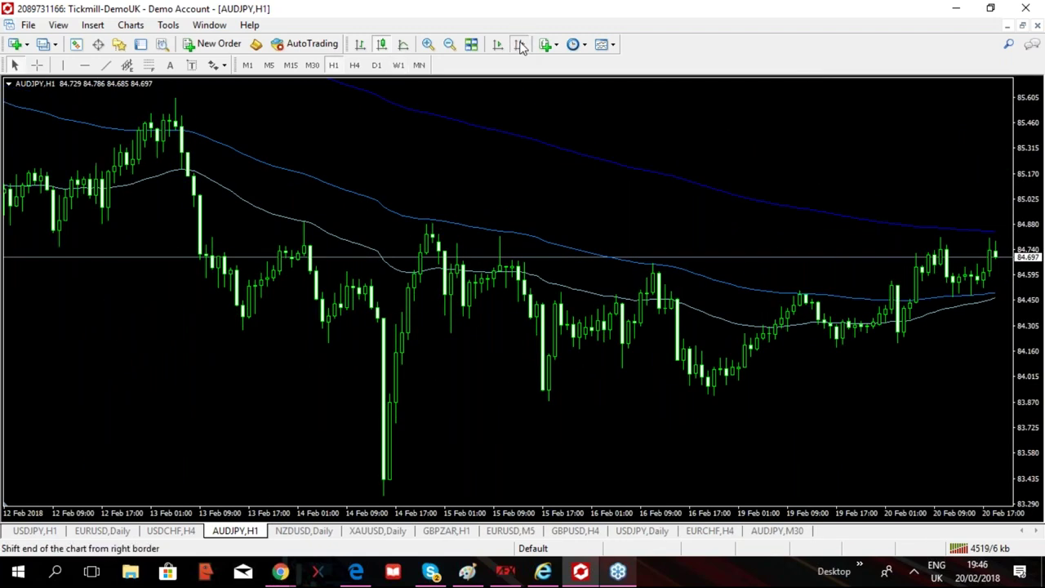
{"action": "left_click", "coordinate": [521, 45]}
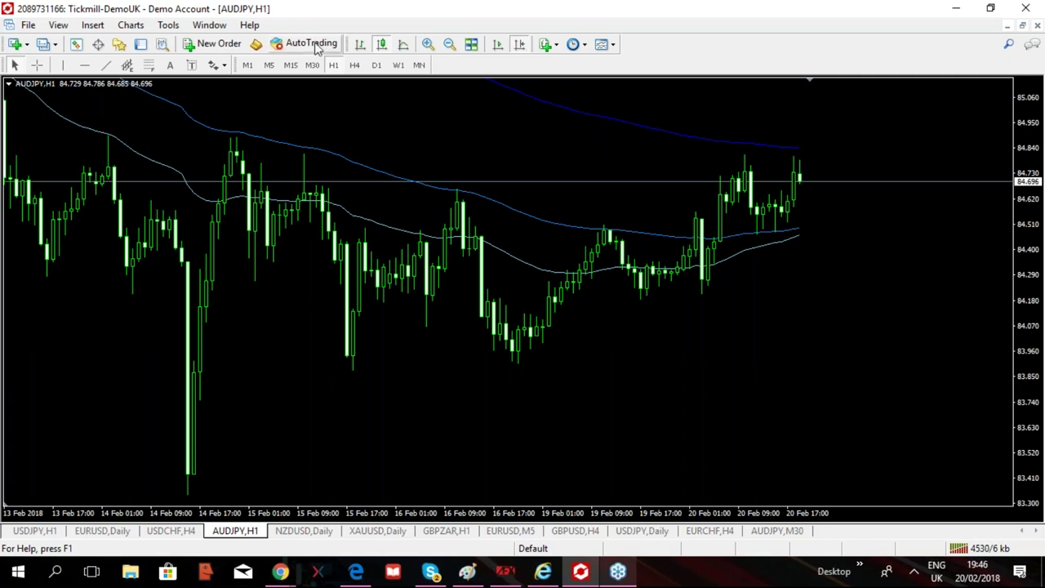
{"action": "left_click", "coordinate": [355, 67]}
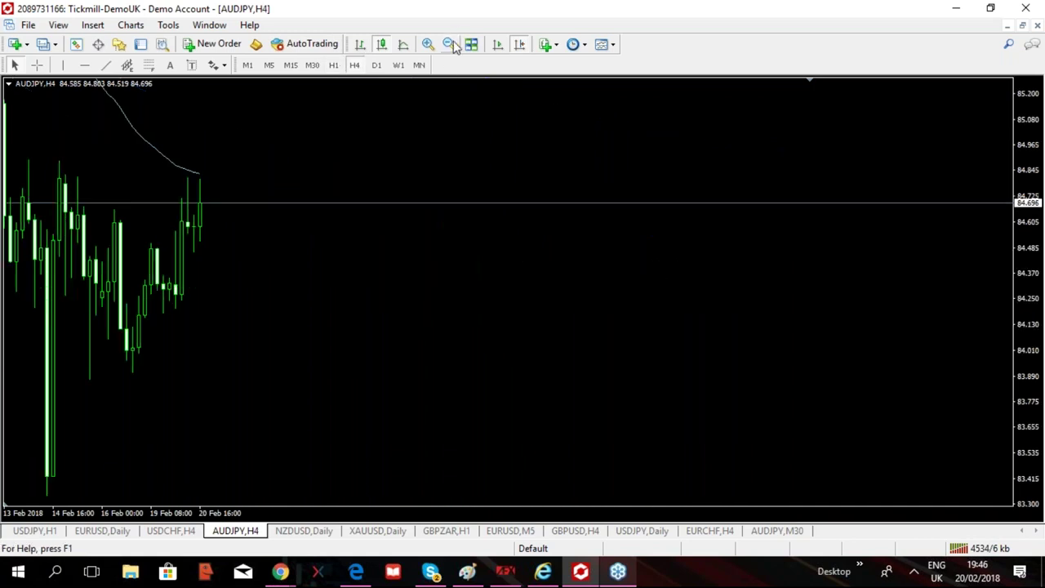
Switch the AUDJPY chart to the daily timeframe and examine its latest candles up close against the moving averages.
{"action": "left_click", "coordinate": [378, 67]}
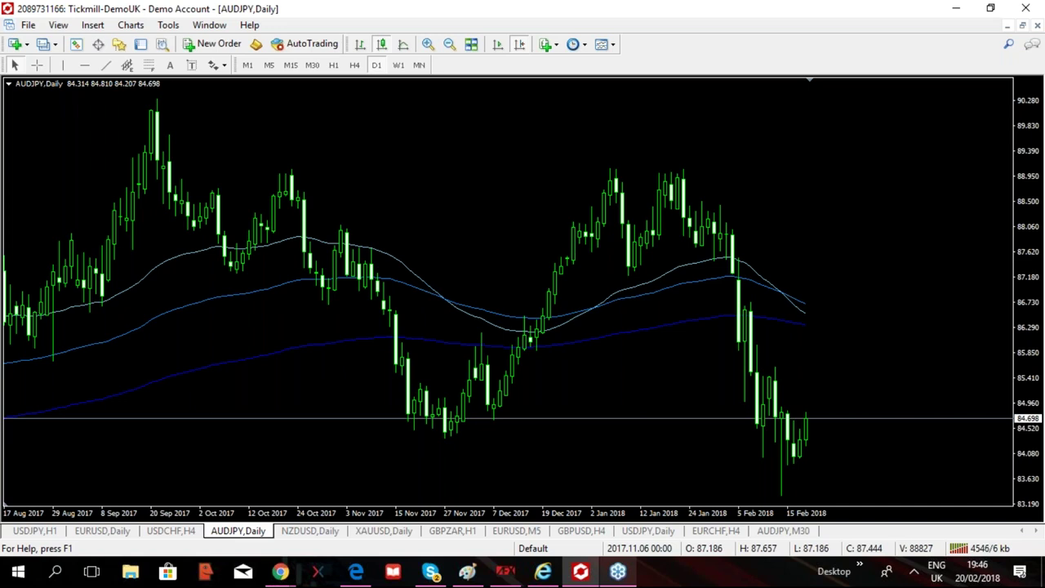
{"action": "left_click", "coordinate": [427, 44]}
{"action": "left_click", "coordinate": [427, 44]}
{"action": "left_click", "coordinate": [497, 44]}
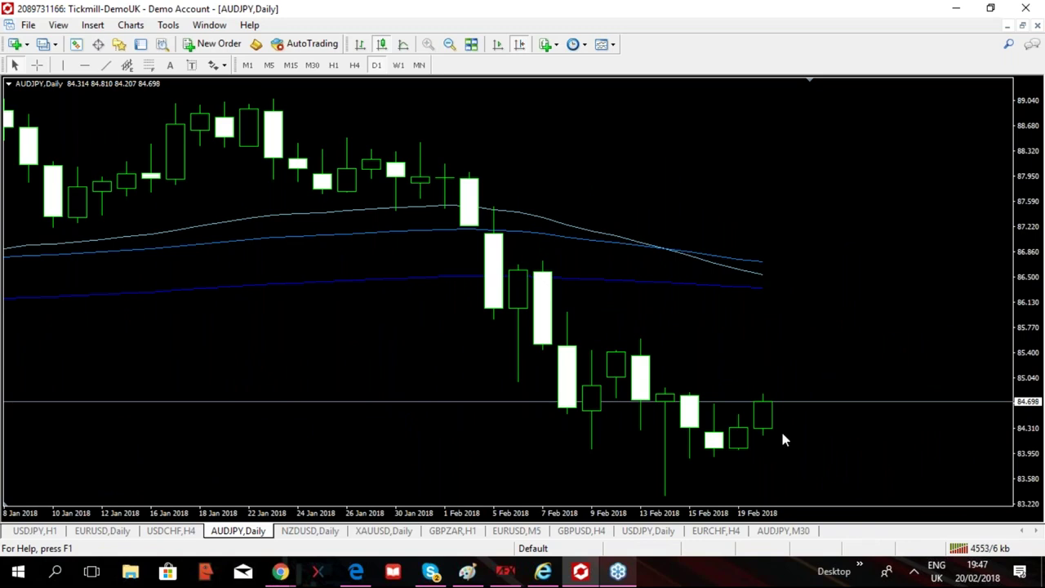
Examine the AUDJPY daily trend from late 2013 to February 2018, and return to a closer view of the latest candles.
{"action": "left_click", "coordinate": [449, 44]}
{"action": "key", "text": "minus"}
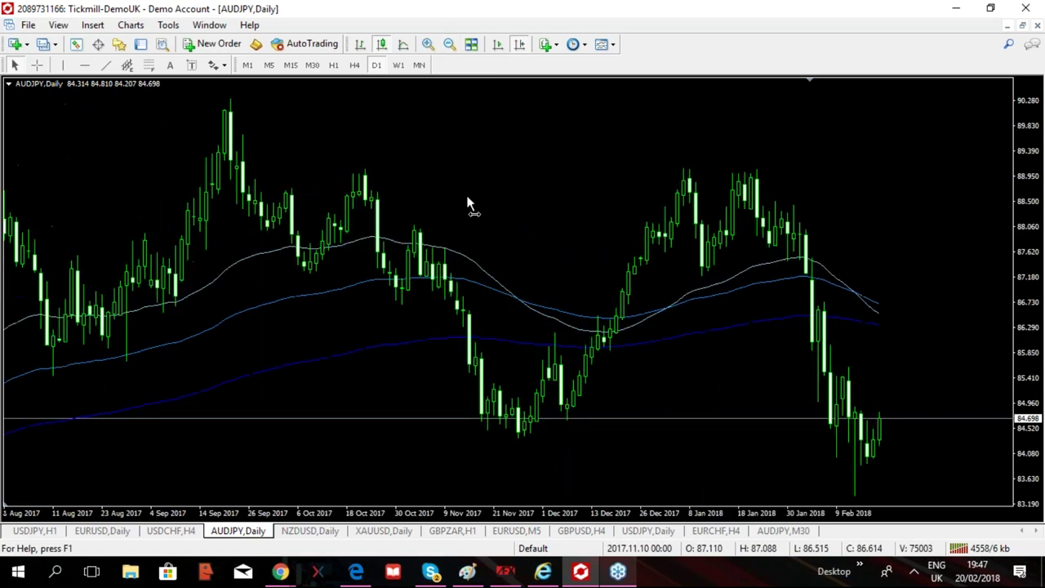
{"action": "key", "text": "minus"}
{"action": "key", "text": "minus"}
{"action": "key", "text": "minus"}
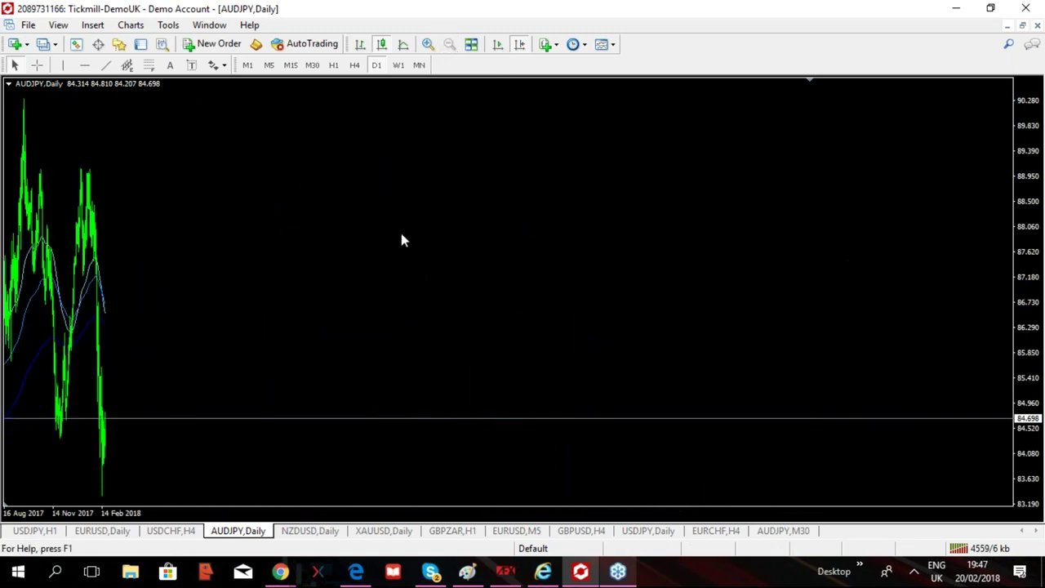
{"action": "key", "text": "End"}
{"action": "mouse_move", "coordinate": [453, 226]}
{"action": "left_mouse_down"}
{"action": "mouse_move", "coordinate": [618, 199]}
{"action": "mouse_move", "coordinate": [419, 200]}
{"action": "left_mouse_up"}
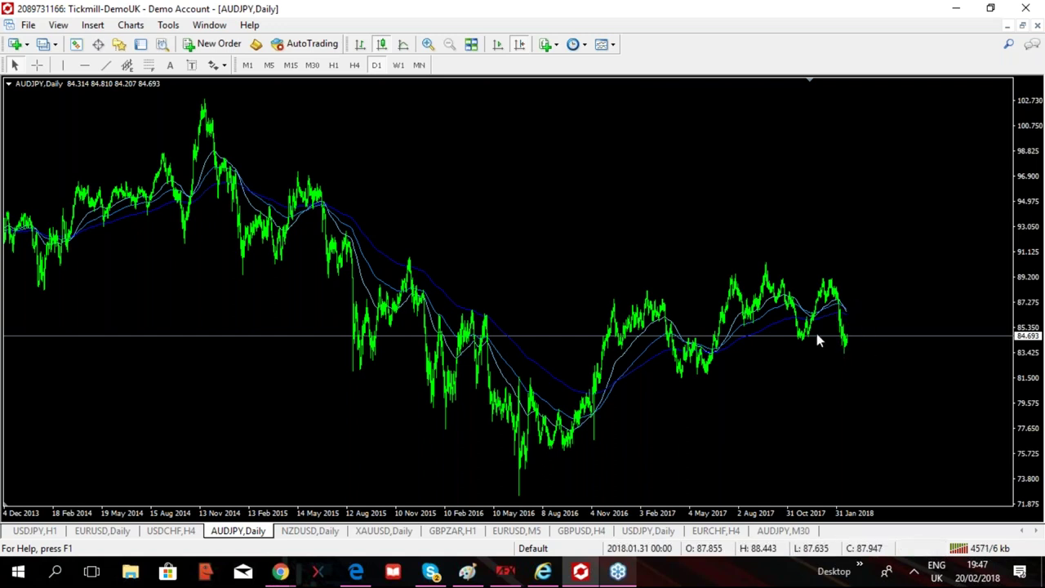
{"action": "left_click", "coordinate": [428, 44]}
{"action": "left_click", "coordinate": [519, 44]}
{"action": "left_click", "coordinate": [520, 45]}
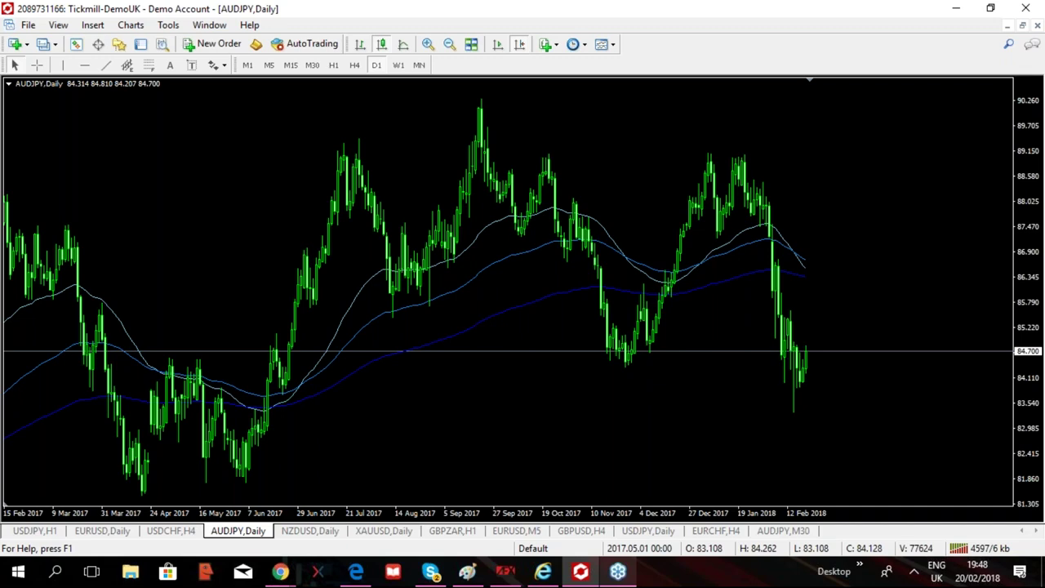
Look back through the AUDJPY daily history to the 2011–2012 candles to find earlier price action around the current price.
{"action": "scroll", "coordinate": [273, 180], "scroll_direction": "left", "scroll_amount": 5}
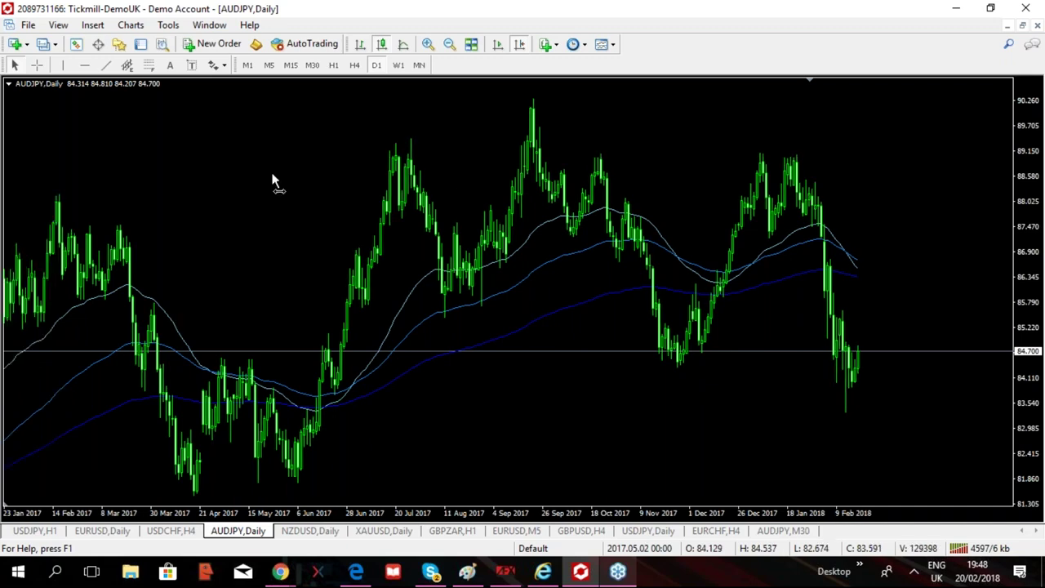
{"action": "scroll", "coordinate": [726, 285], "scroll_direction": "left", "scroll_amount": 8}
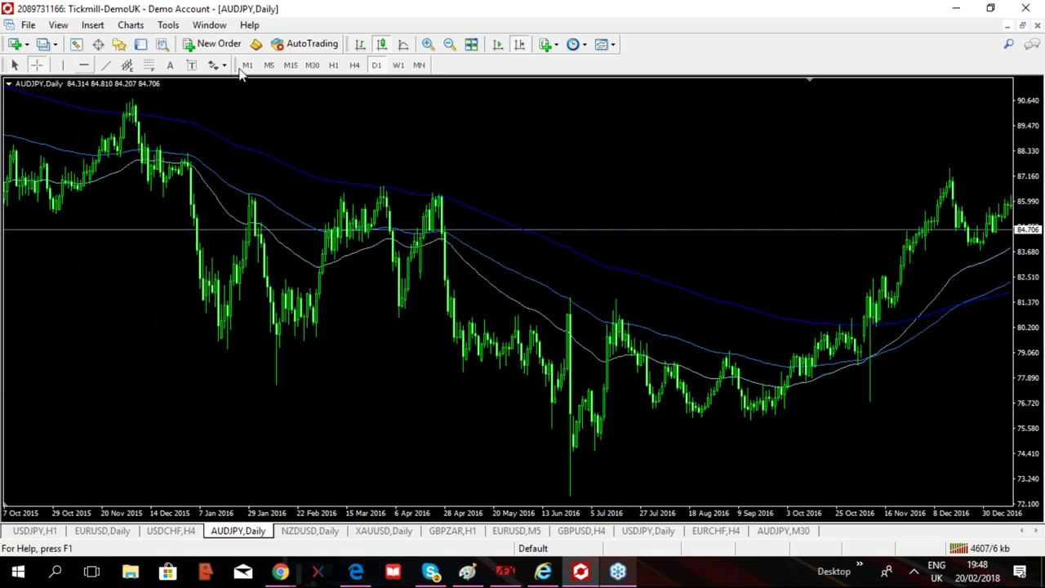
{"action": "left_click", "coordinate": [444, 212]}
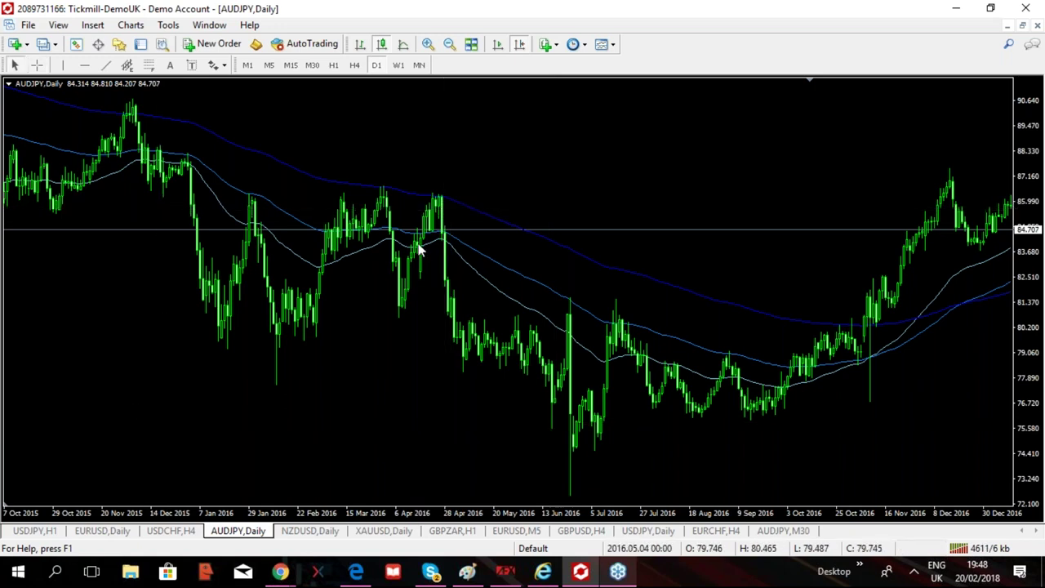
{"action": "scroll", "coordinate": [63, 350], "scroll_direction": "up", "scroll_amount": 5}
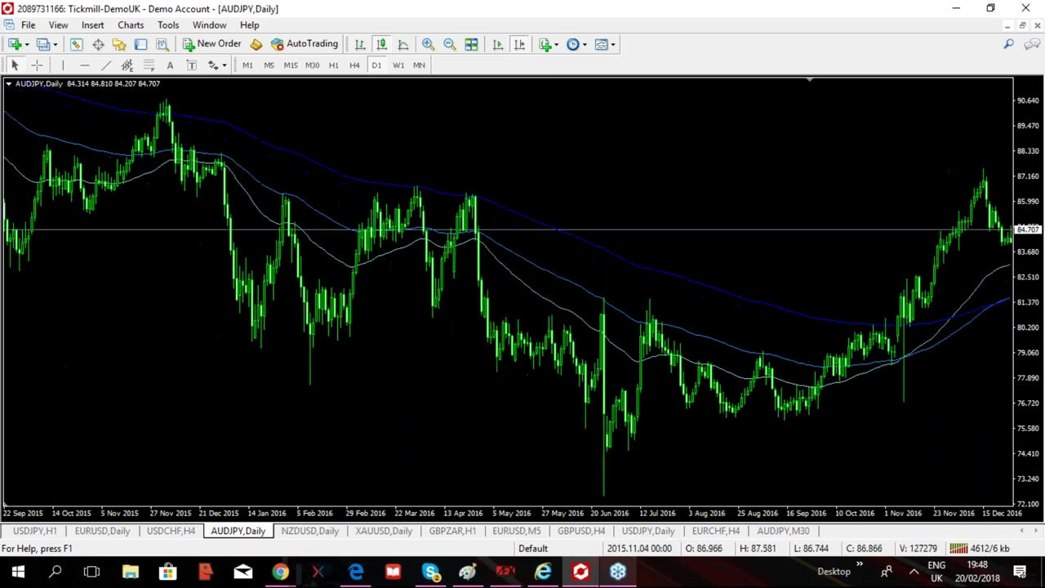
{"action": "scroll", "coordinate": [158, 404], "scroll_direction": "up", "scroll_amount": 3}
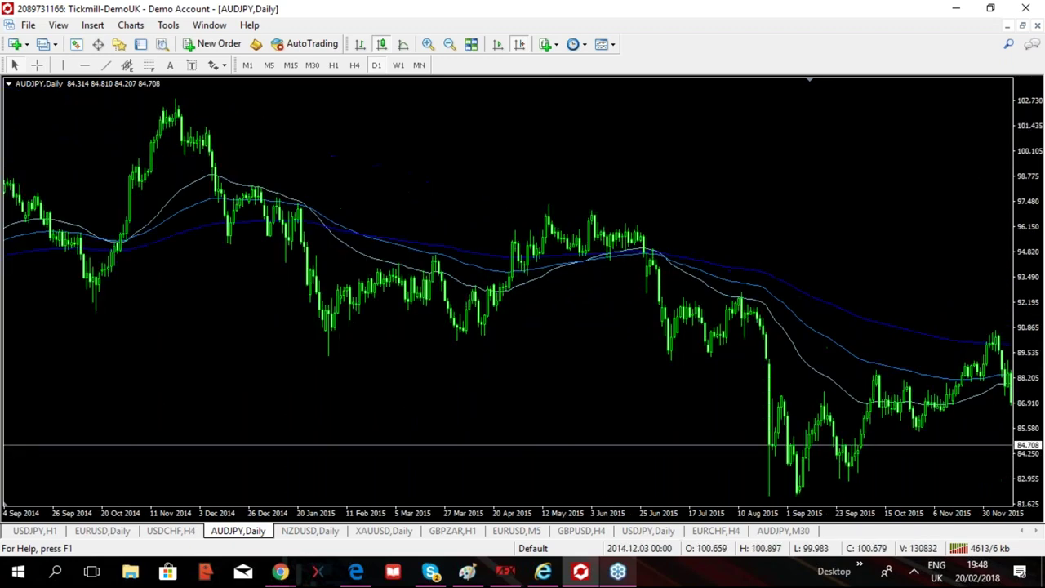
{"action": "scroll", "coordinate": [785, 302], "scroll_direction": "up", "scroll_amount": 8}
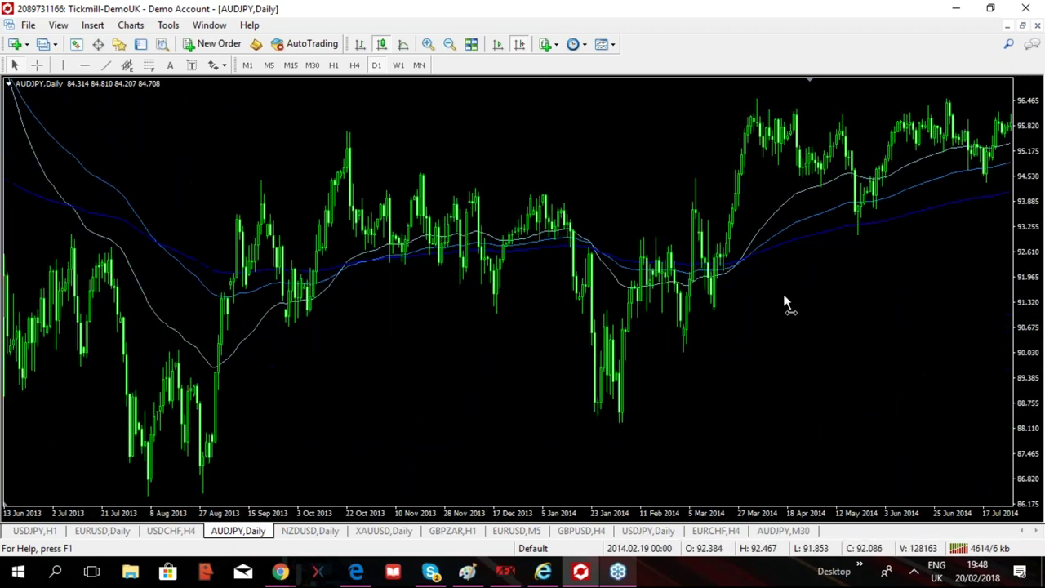
{"action": "scroll", "coordinate": [202, 355], "scroll_direction": "up", "scroll_amount": 10}
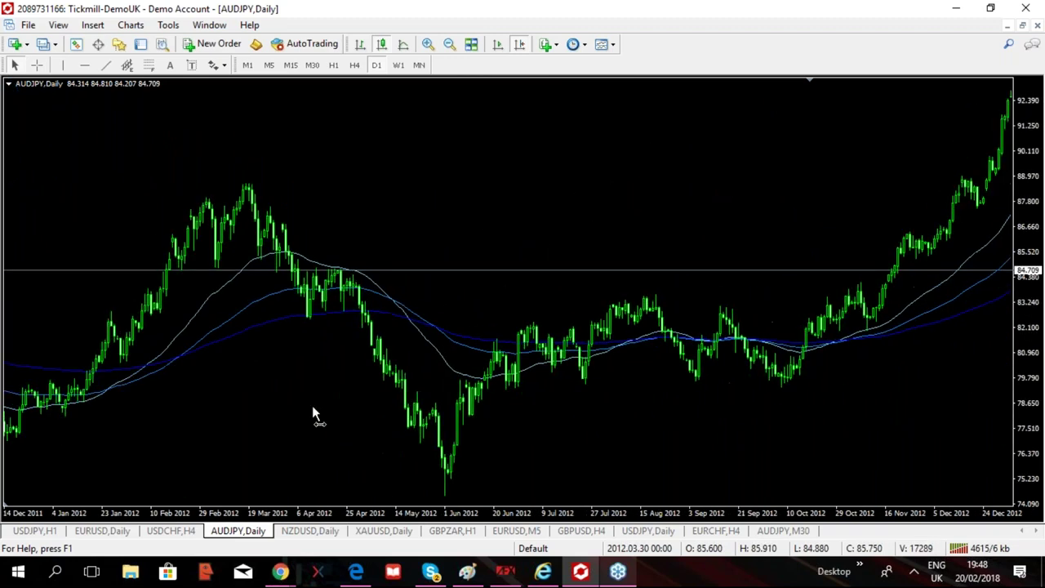
{"action": "scroll", "coordinate": [313, 408], "scroll_direction": "up", "scroll_amount": 3}
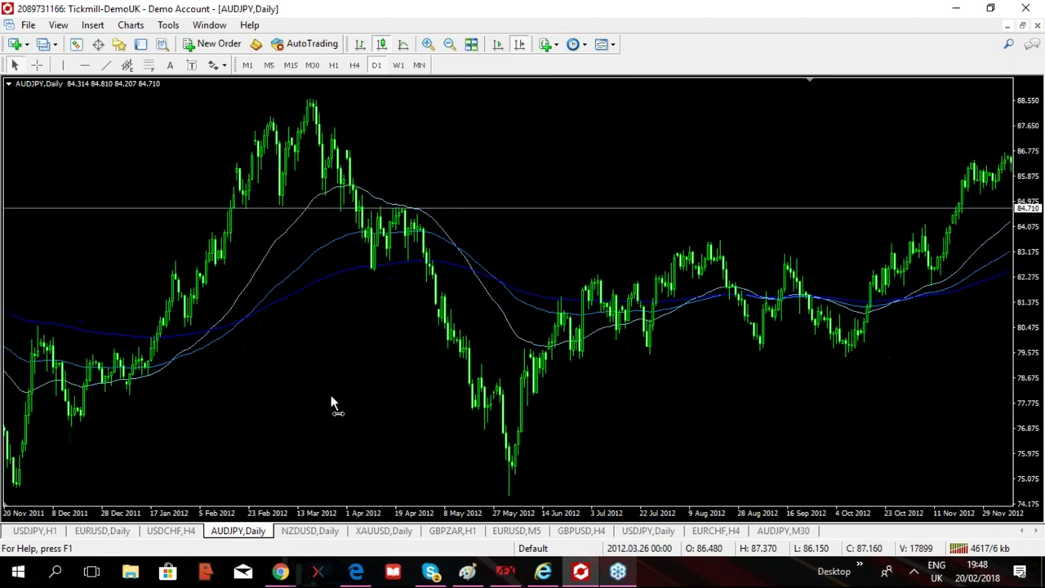
{"action": "scroll", "coordinate": [331, 402], "scroll_direction": "up", "scroll_amount": 1}
Measure the decline from the April 2012 swing high to the early June 2012 low with the Crosshair.
{"action": "middle_click", "coordinate": [413, 208]}
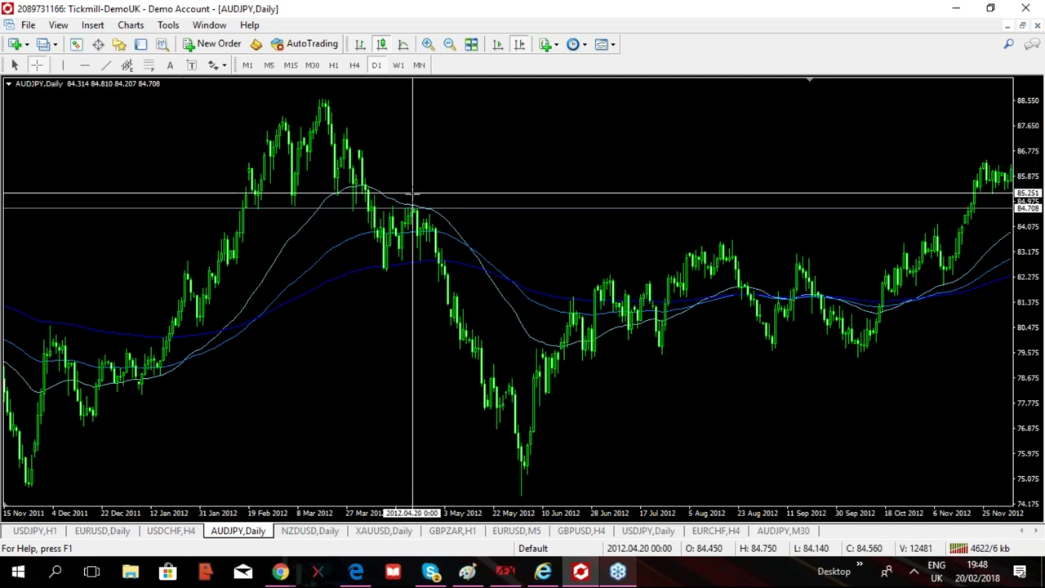
{"action": "left_click", "coordinate": [420, 269]}
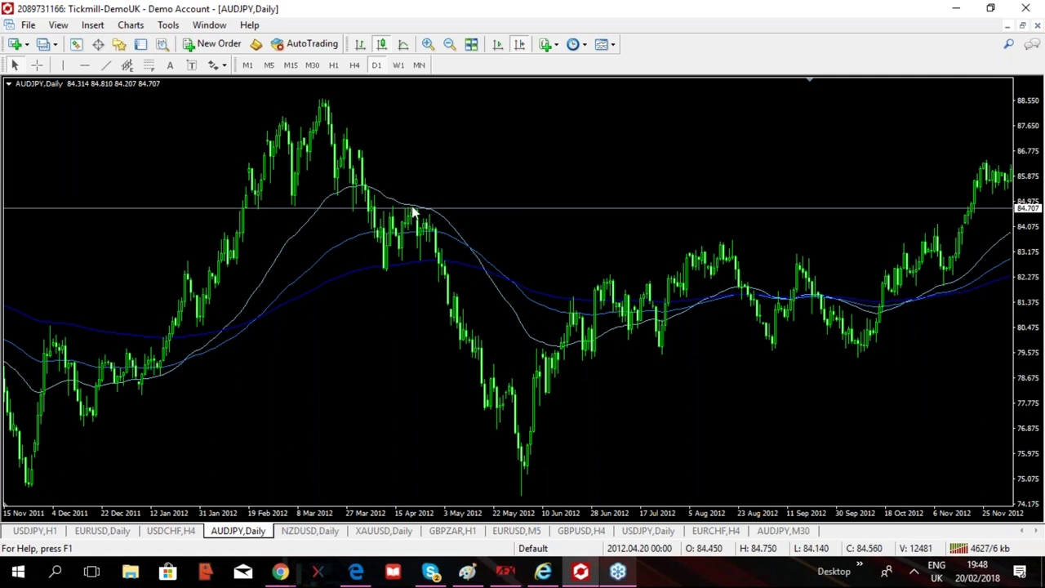
{"action": "left_click", "coordinate": [36, 65]}
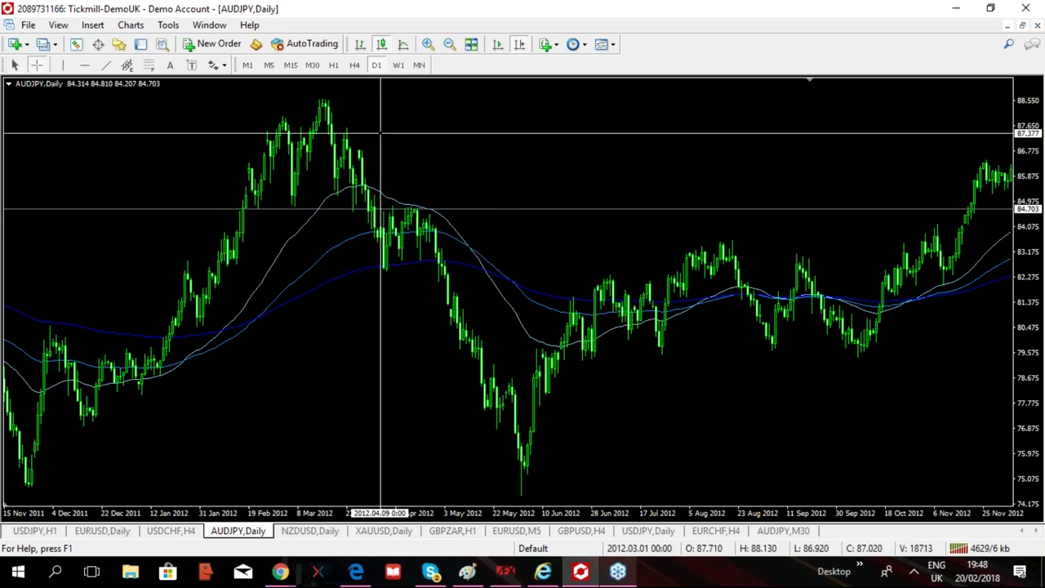
{"action": "mouse_move", "coordinate": [410, 210]}
{"action": "left_mouse_down"}
{"action": "mouse_move", "coordinate": [516, 433]}
{"action": "mouse_move", "coordinate": [520, 496]}
{"action": "left_mouse_up"}
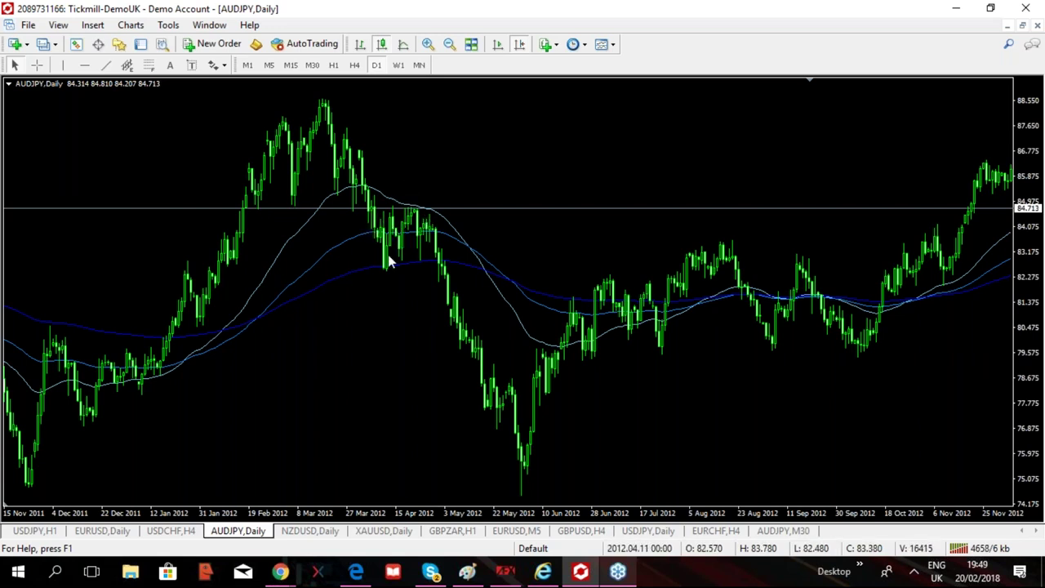
Draw two horizontal lines around the April 2012 highs, at 84.414 and about 84.85.
{"action": "left_click", "coordinate": [84, 65]}
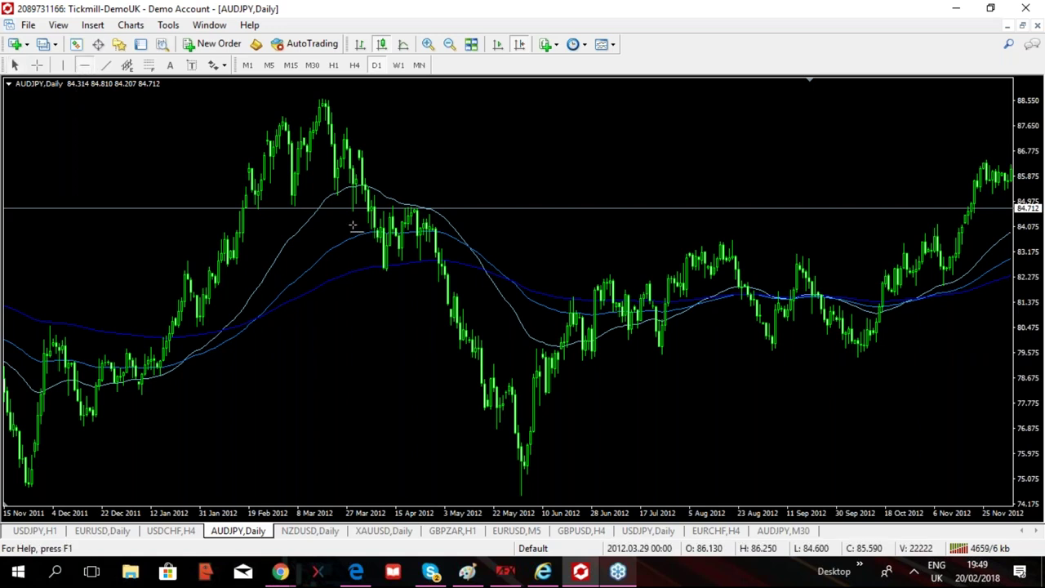
{"action": "left_click", "coordinate": [399, 216]}
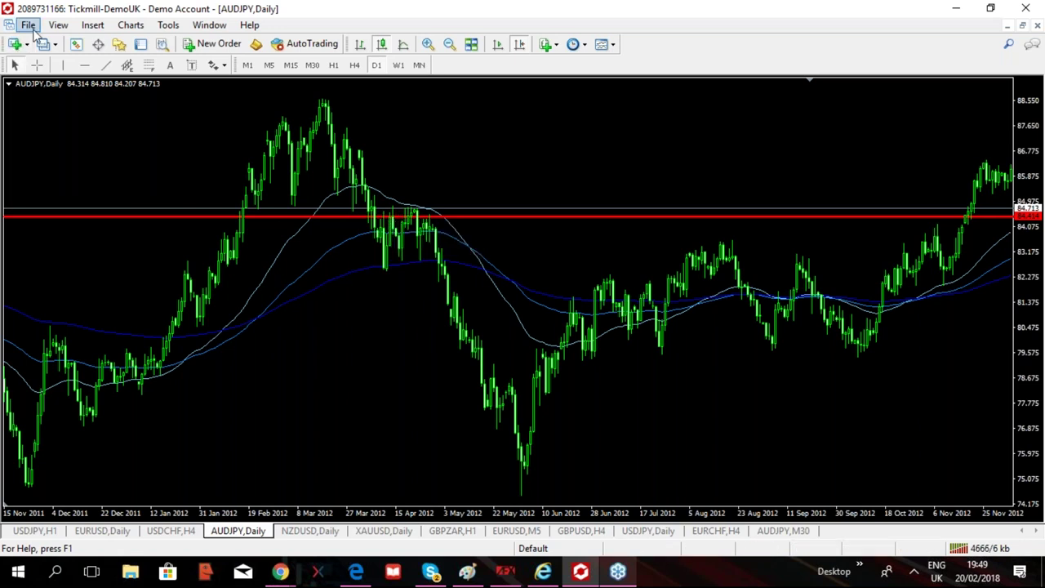
{"action": "left_click", "coordinate": [84, 65]}
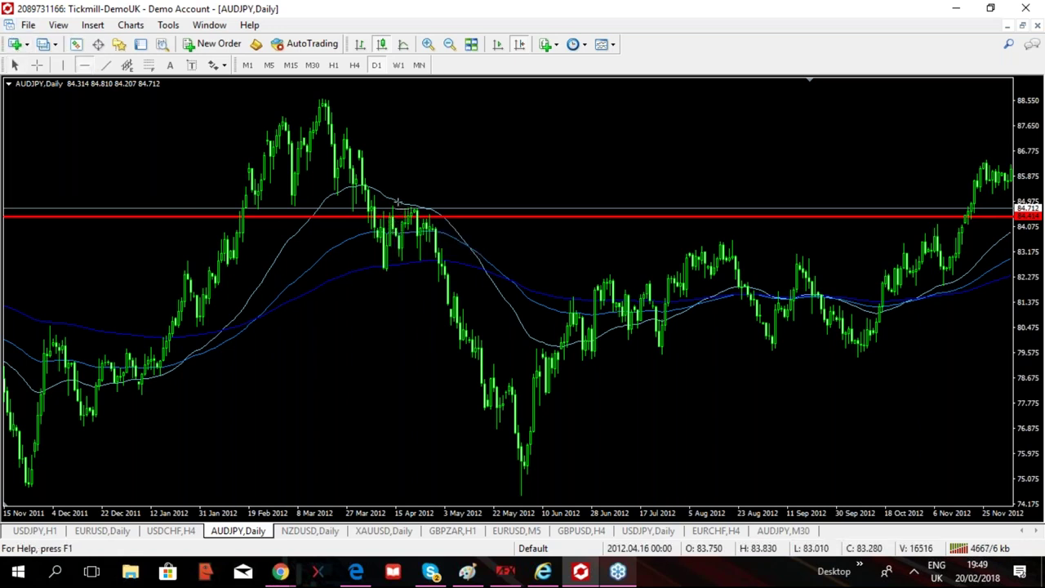
{"action": "left_click", "coordinate": [398, 206]}
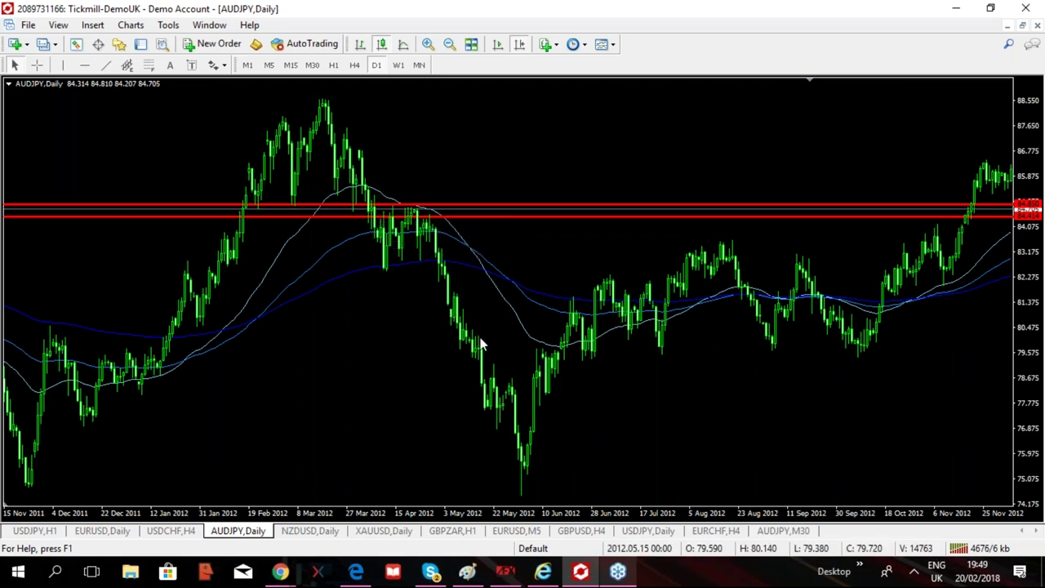
Examine how AUDJPY daily price reacted to the zone between the two horizontal lines, from the latest candles back to 2008.
{"action": "left_click", "coordinate": [519, 46]}
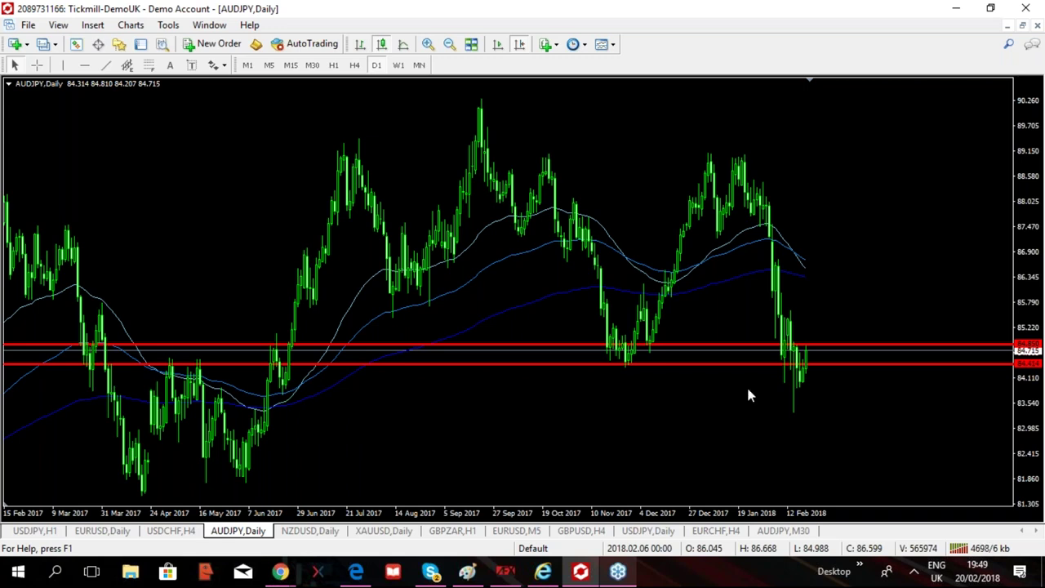
{"action": "left_click", "coordinate": [451, 46]}
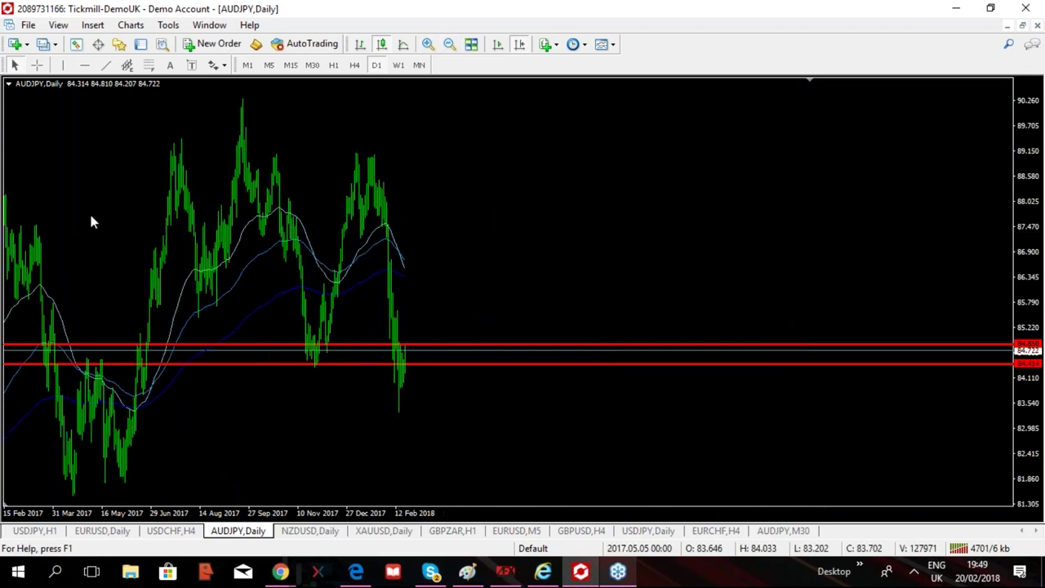
{"action": "scroll", "coordinate": [92, 222], "scroll_direction": "up", "scroll_amount": 10}
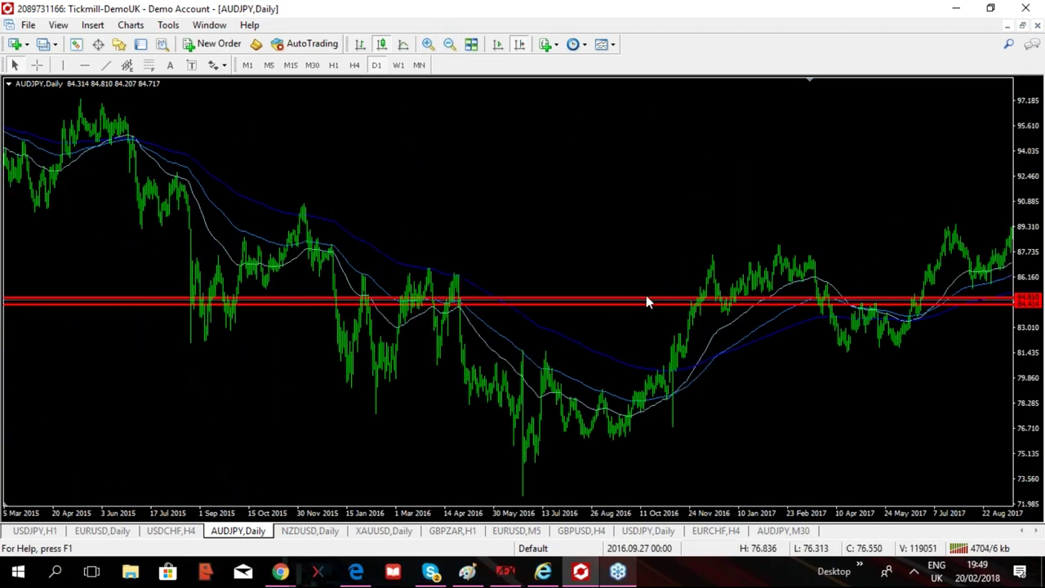
{"action": "scroll", "coordinate": [136, 445], "scroll_direction": "up", "scroll_amount": 10}
{"action": "scroll", "coordinate": [137, 444], "scroll_direction": "up", "scroll_amount": 15}
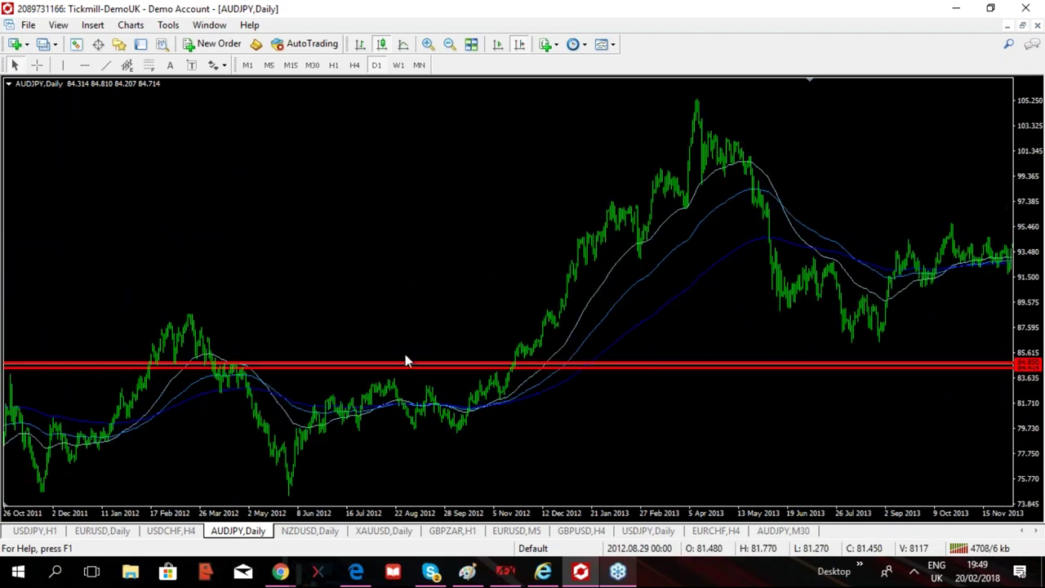
{"action": "scroll", "coordinate": [164, 262], "scroll_direction": "up", "scroll_amount": 10}
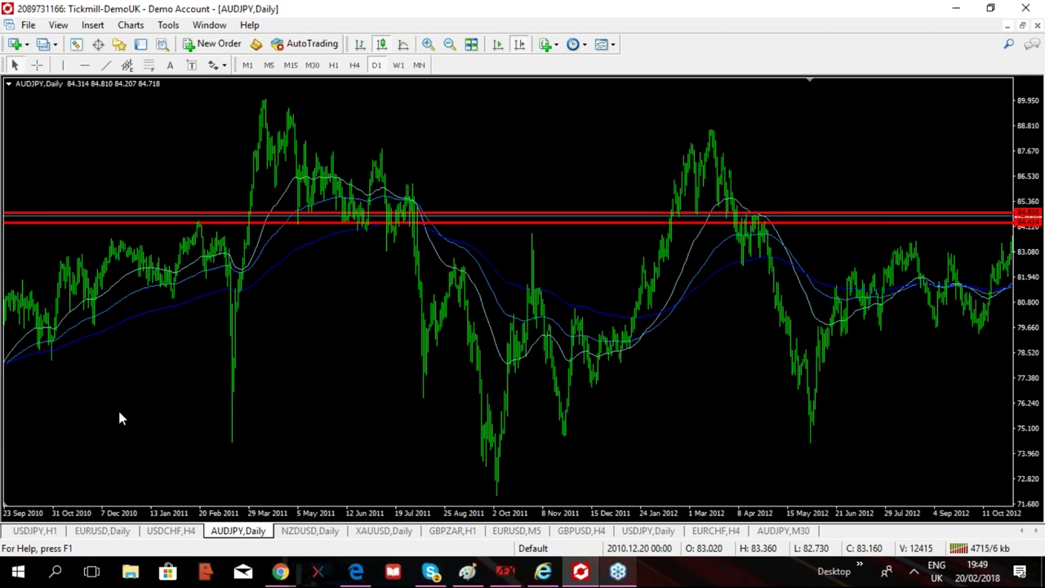
{"action": "left_click_drag", "start_coordinate": [119, 417], "coordinate": [618, 441]}
{"action": "scroll", "coordinate": [85, 254], "scroll_direction": "up", "scroll_amount": 5}
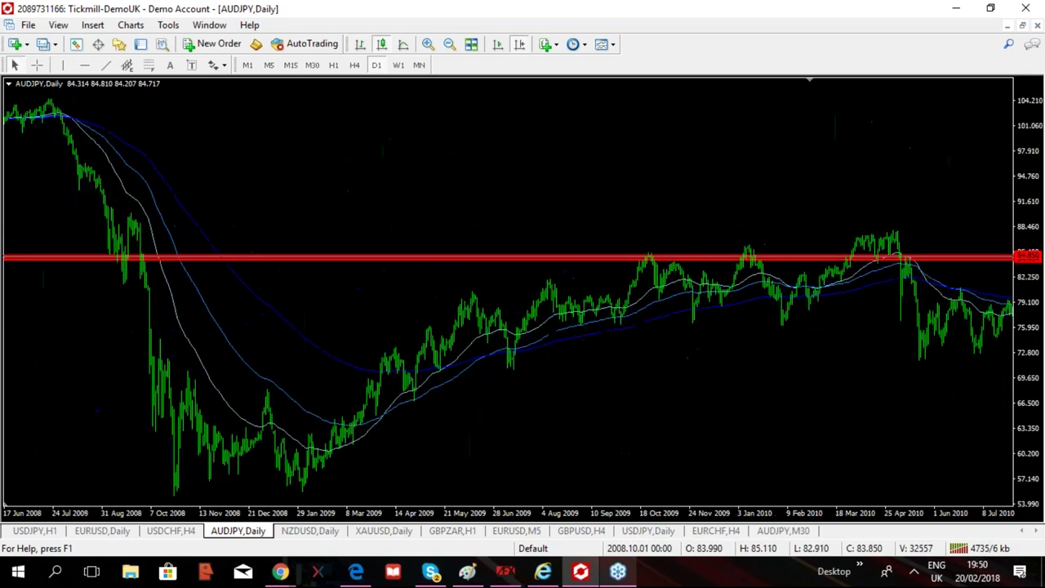
Draw a rectangle filling the zone between the two horizontal lines, from early November 2017 to just past the latest daily candle.
{"action": "left_click", "coordinate": [527, 47]}
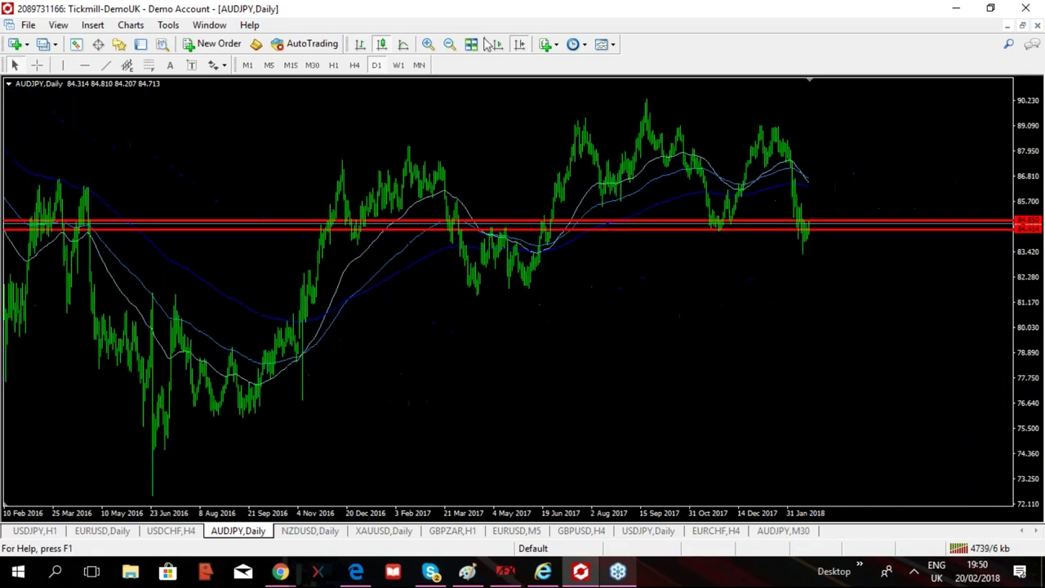
{"action": "left_click", "coordinate": [427, 44]}
{"action": "left_click", "coordinate": [428, 44]}
{"action": "left_click", "coordinate": [519, 44]}
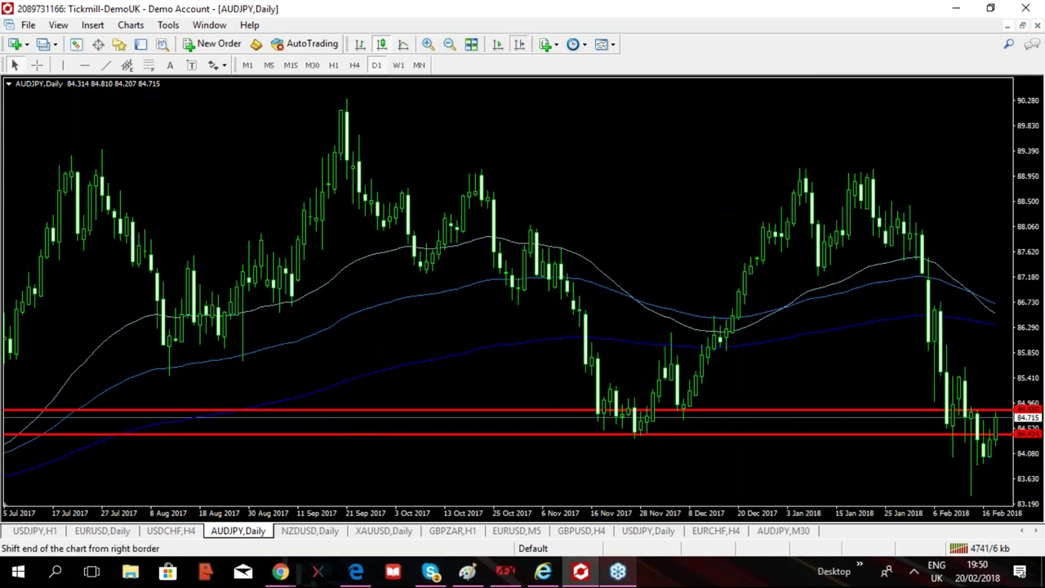
{"action": "left_click", "coordinate": [519, 44]}
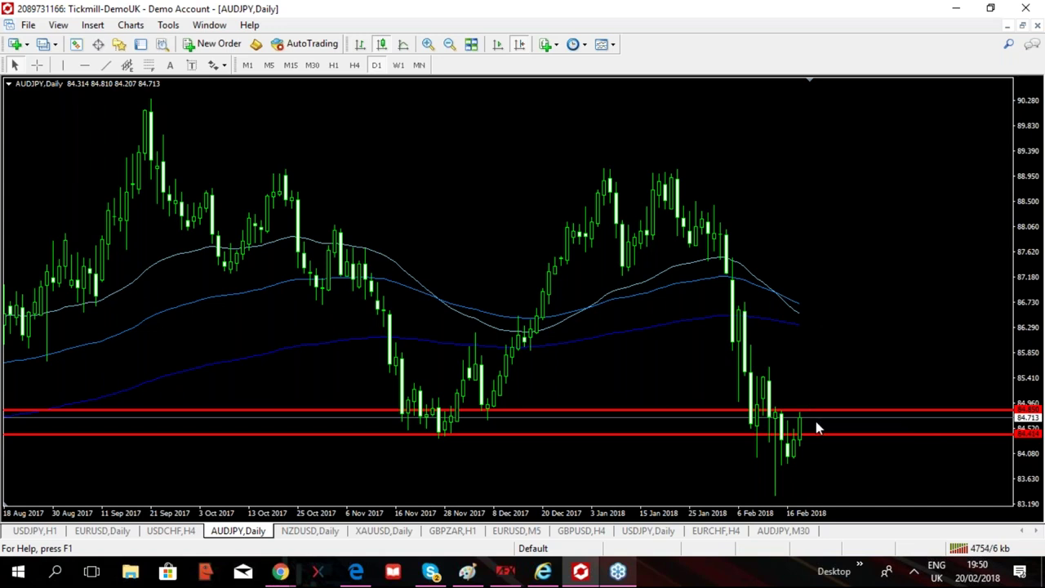
{"action": "left_click", "coordinate": [92, 25]}
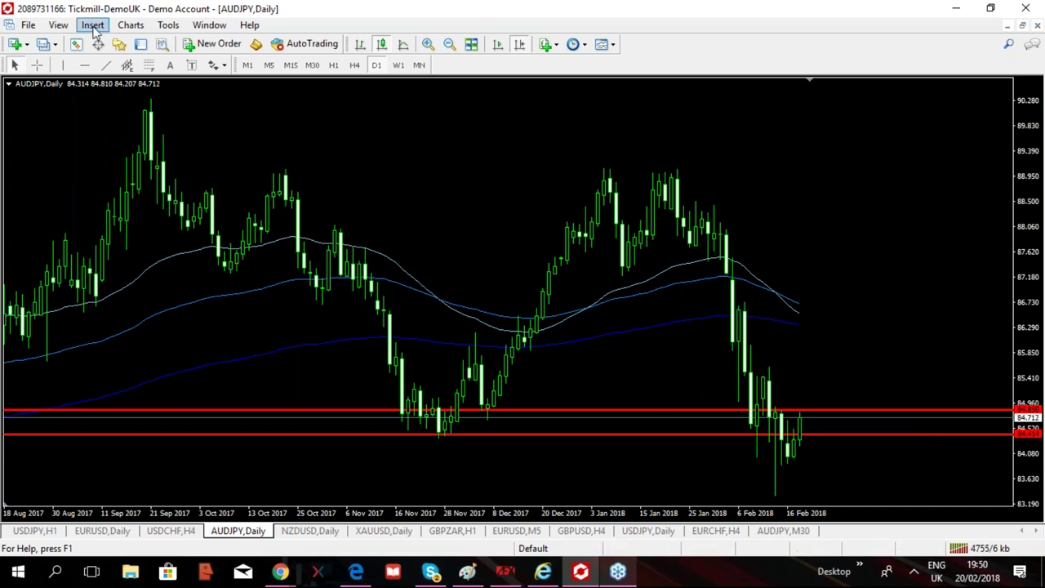
{"action": "mouse_move", "coordinate": [135, 143]}
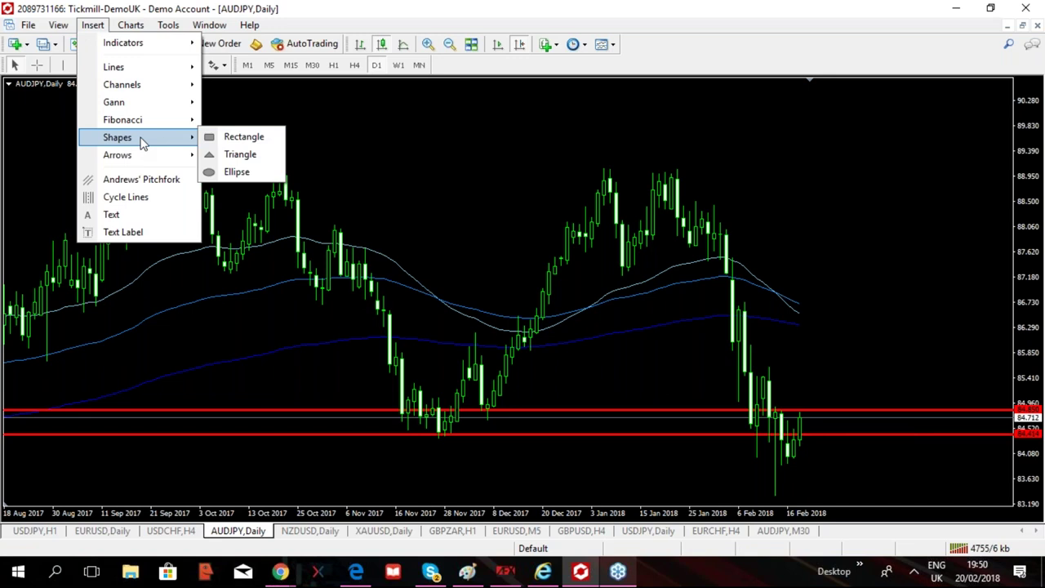
{"action": "left_click", "coordinate": [237, 136]}
{"action": "left_click_drag", "start_coordinate": [353, 409], "coordinate": [856, 436]}
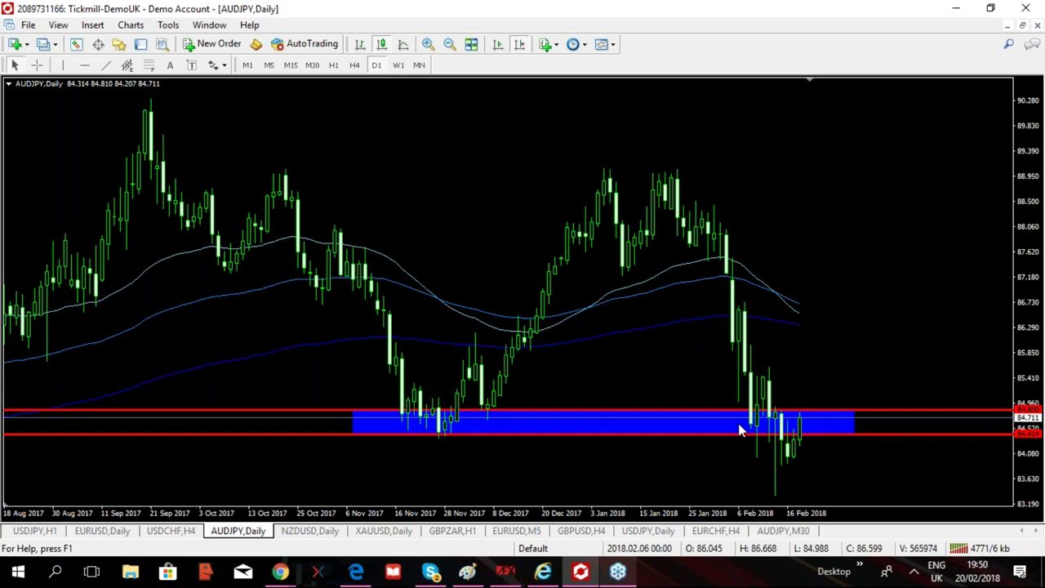
{"action": "left_click_drag", "start_coordinate": [518, 427], "coordinate": [747, 427]}
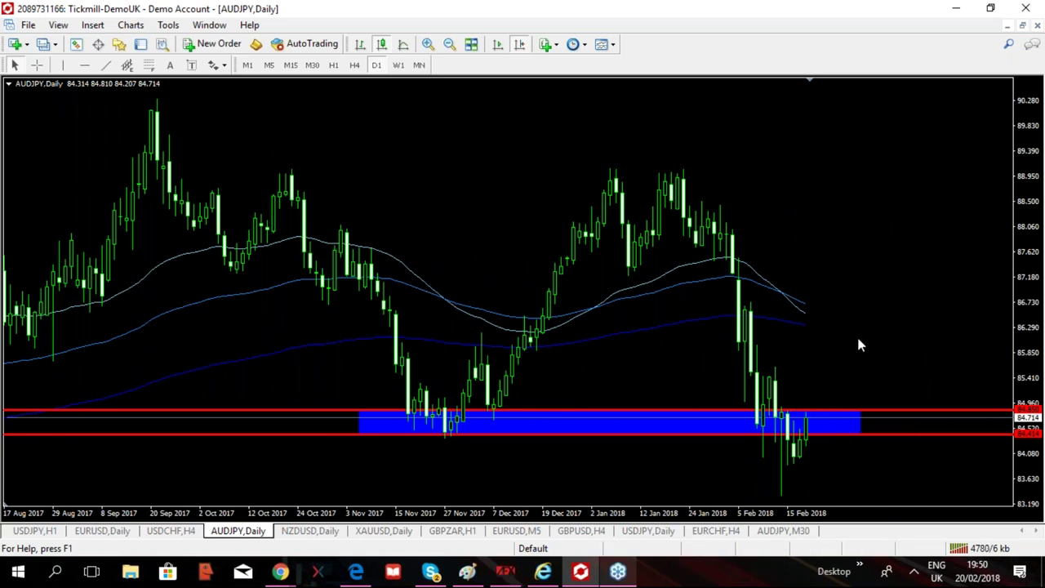
Compare AUDJPY price with the shaded zone on the M5, M15 and H1 timeframes.
{"action": "left_click", "coordinate": [271, 66]}
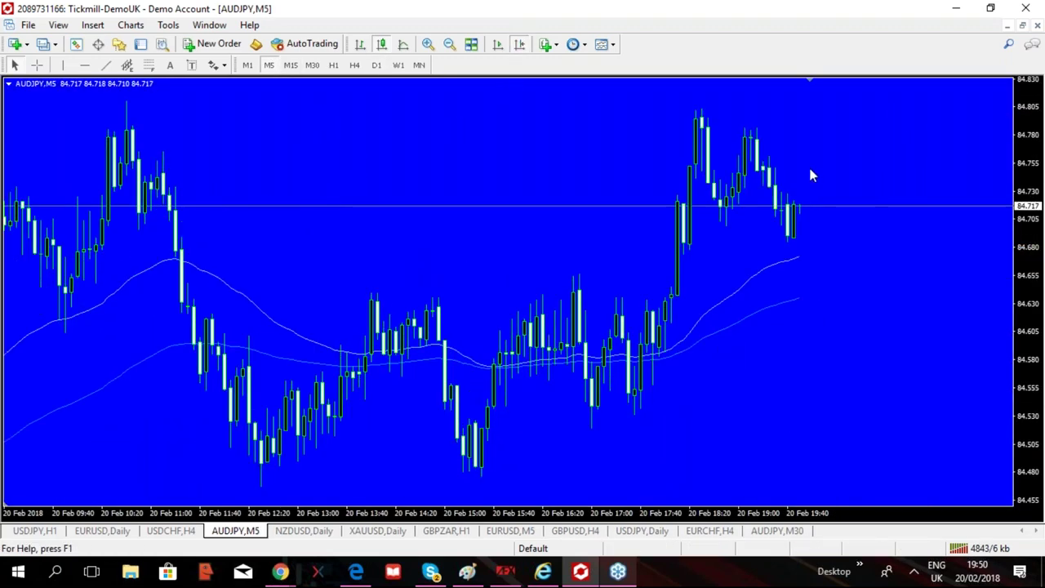
{"action": "left_click", "coordinate": [292, 69]}
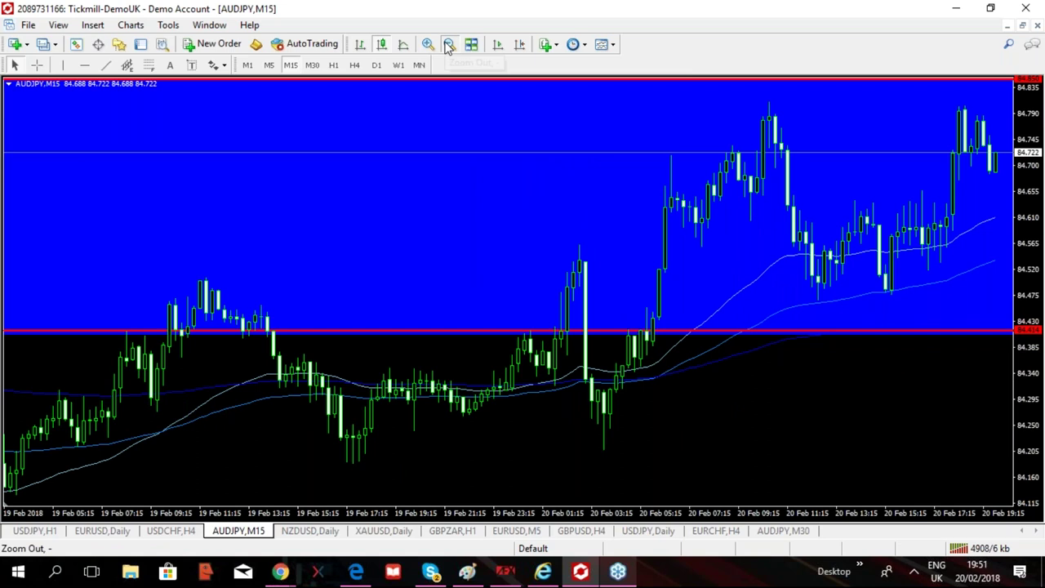
{"action": "left_click", "coordinate": [448, 46]}
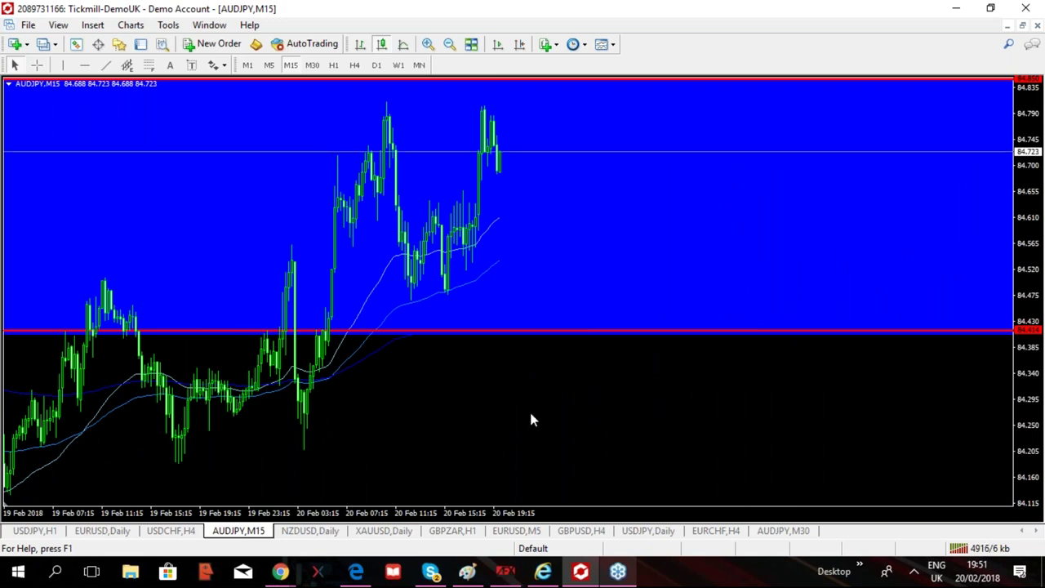
{"action": "left_click", "coordinate": [335, 65]}
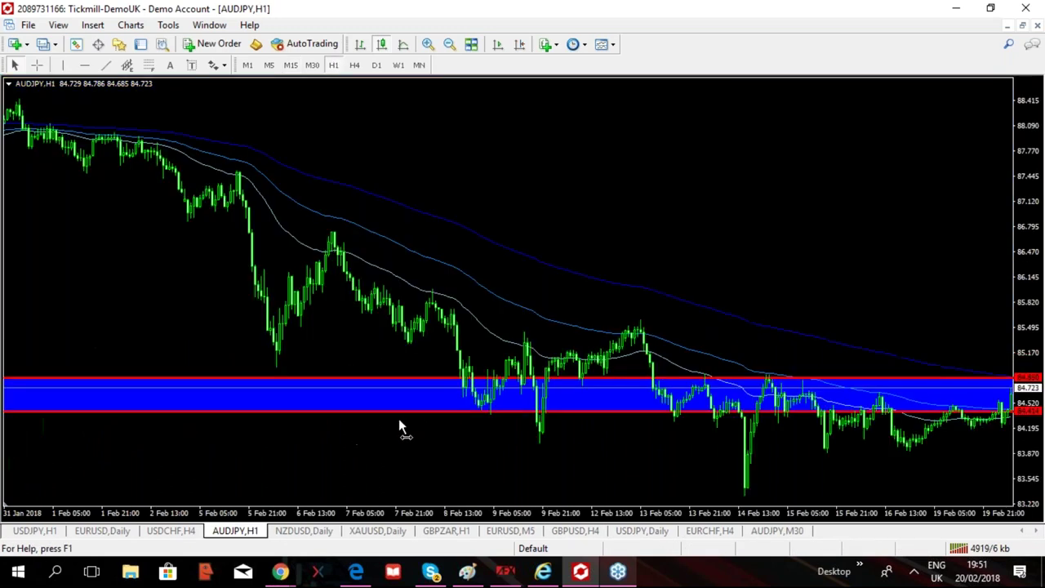
{"action": "left_click", "coordinate": [522, 46]}
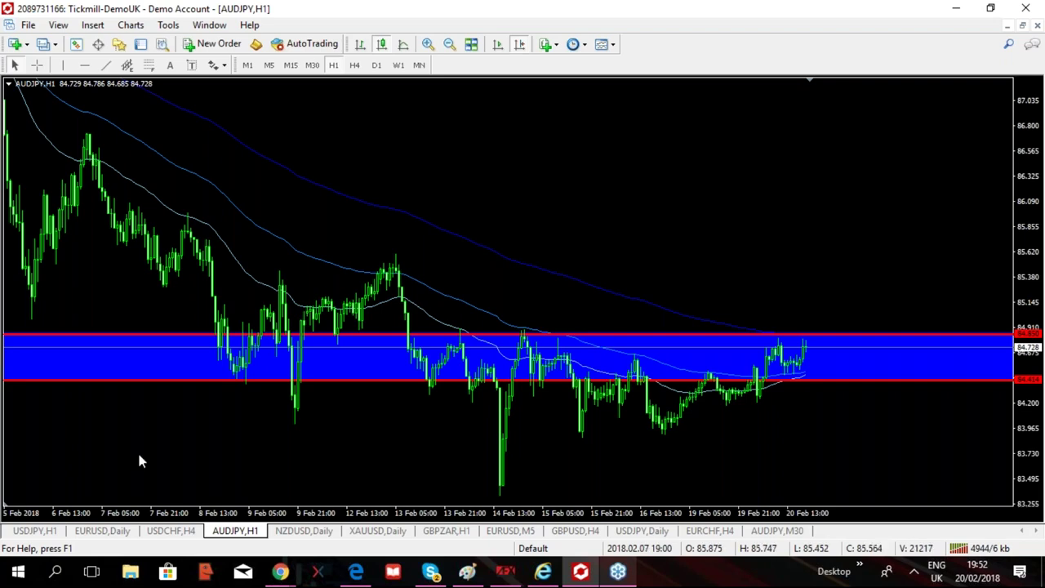
Switch to the EURUSD daily chart and remove the ADX indicator window from it.
{"action": "left_click", "coordinate": [114, 533]}
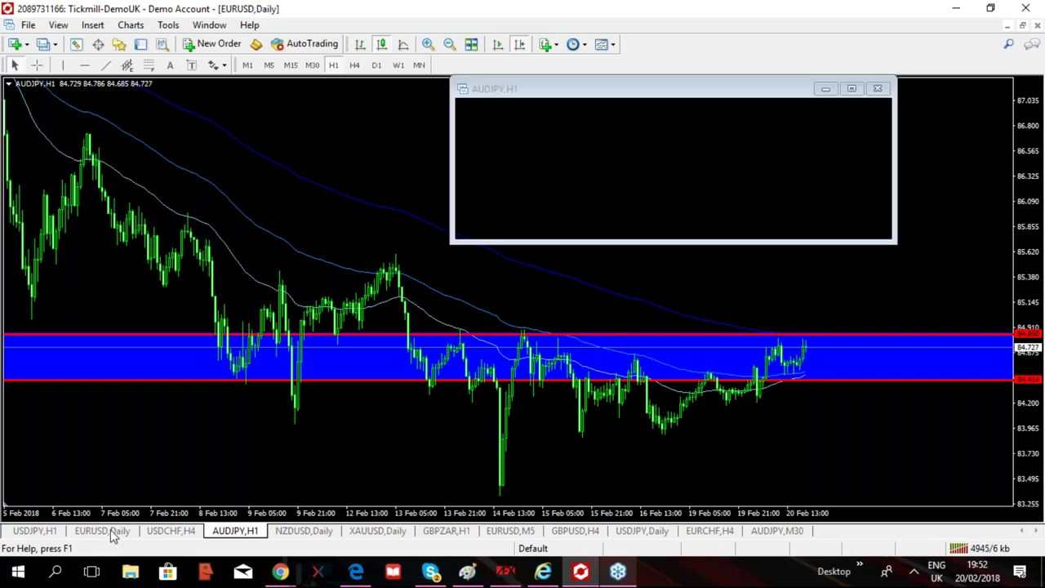
{"action": "key", "text": "minus"}
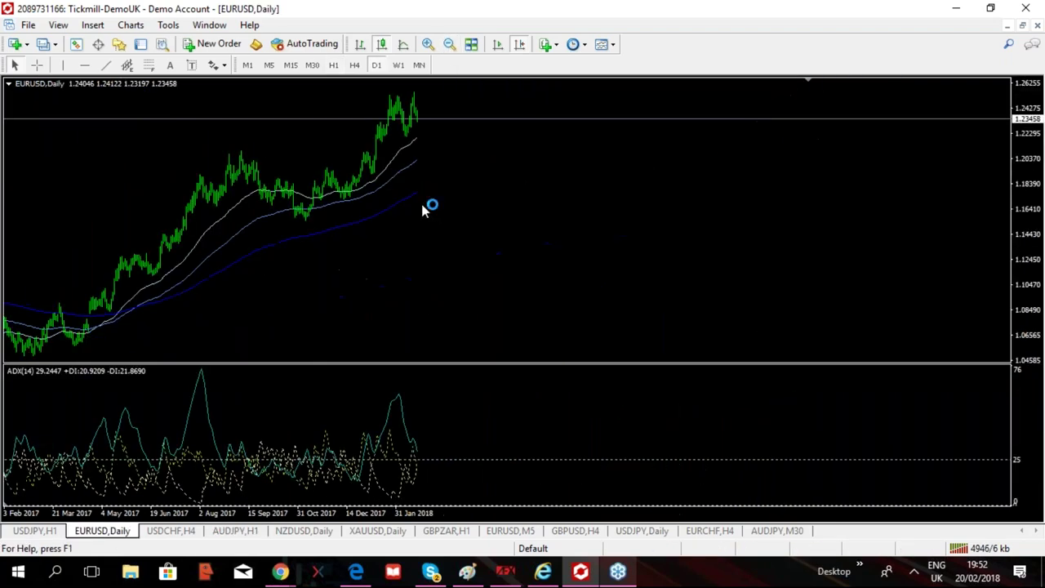
{"action": "left_click_drag", "start_coordinate": [530, 249], "coordinate": [343, 282]}
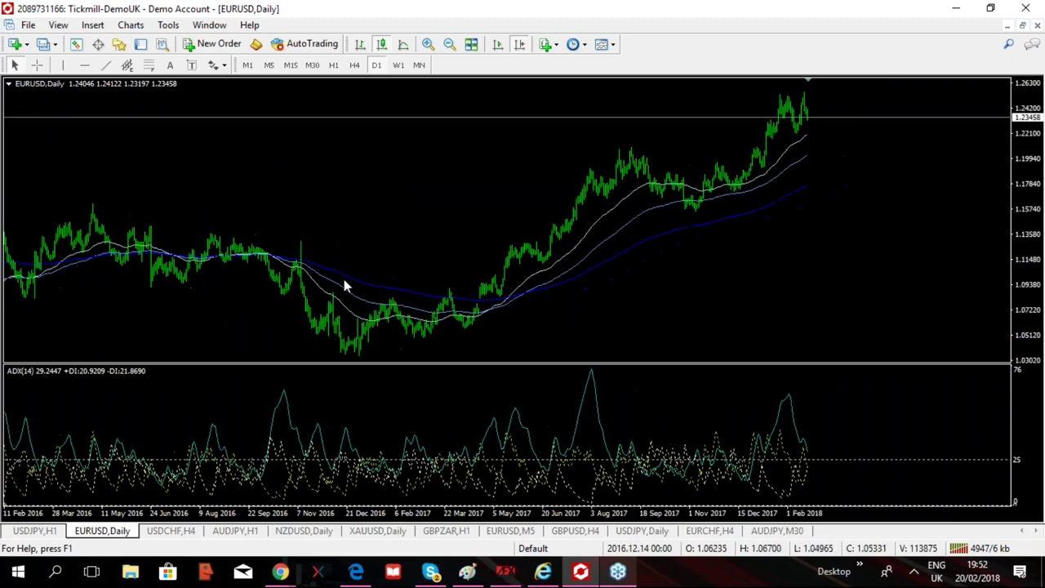
{"action": "right_click", "coordinate": [408, 436]}
{"action": "left_click", "coordinate": [462, 333]}
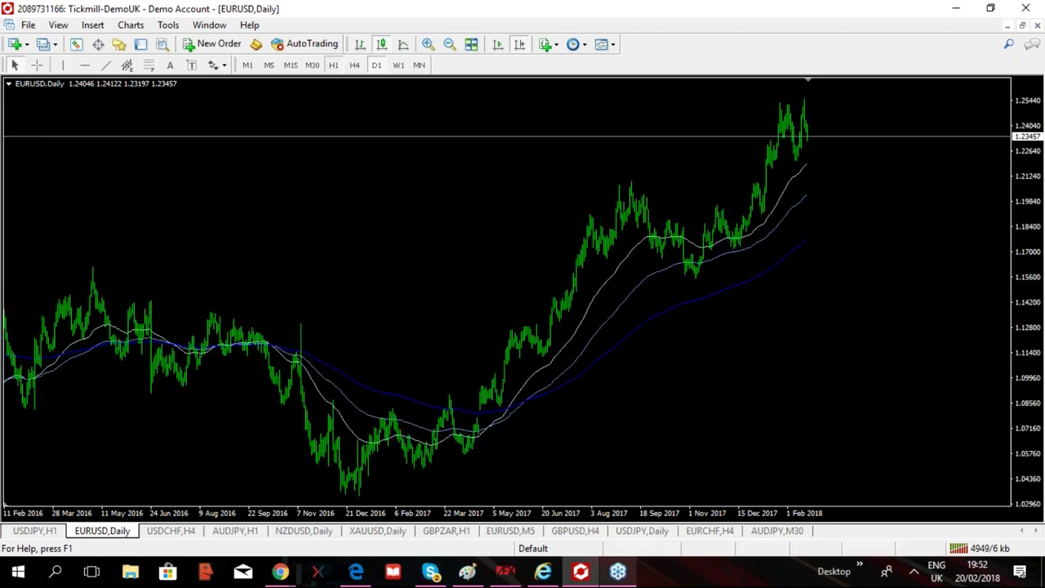
View EURUSD on the H1 timeframe with the latest candles enlarged against the moving averages.
{"action": "left_click", "coordinate": [333, 65]}
{"action": "left_click", "coordinate": [519, 44]}
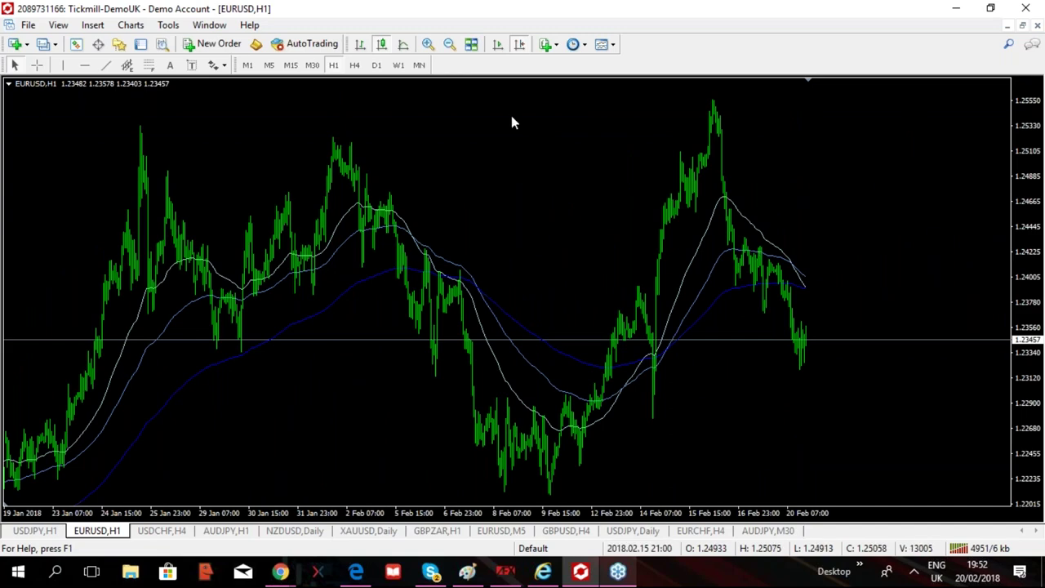
{"action": "left_click", "coordinate": [430, 44]}
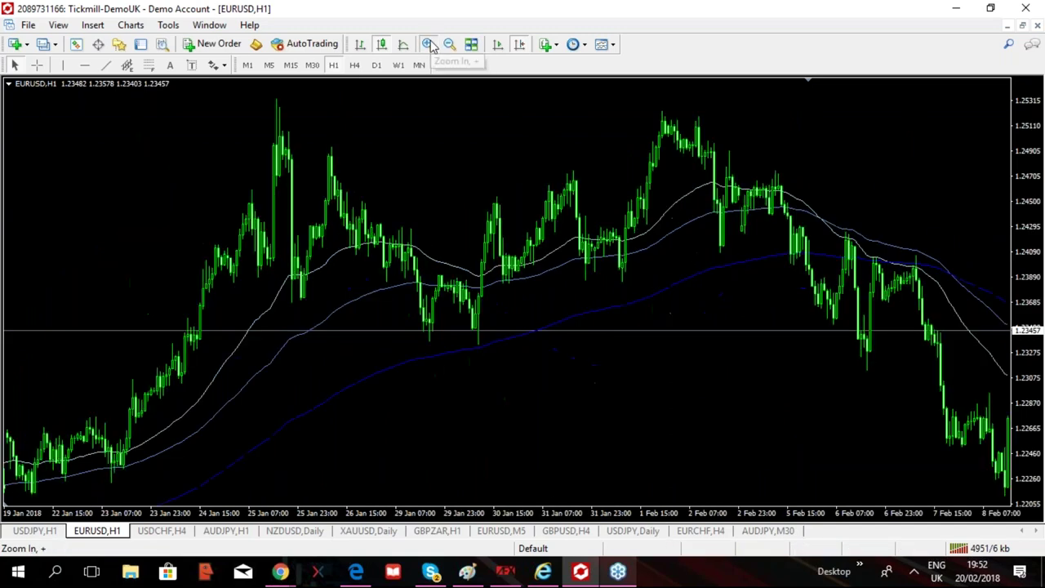
{"action": "left_click", "coordinate": [429, 44]}
{"action": "left_click", "coordinate": [519, 44]}
{"action": "left_click", "coordinate": [519, 44]}
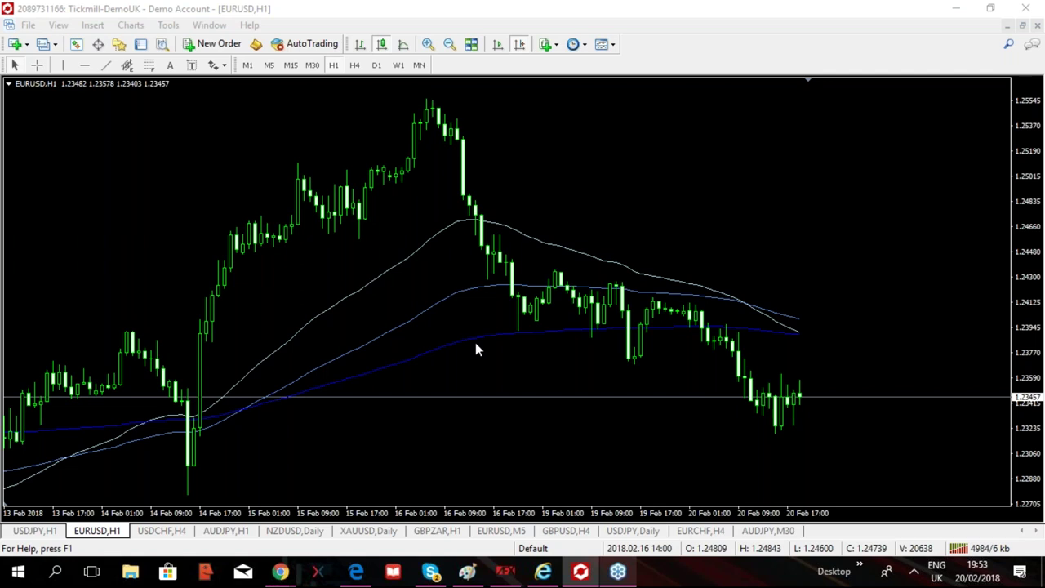
View the parameters of the Moving Average trend indicator without adding another one to the EURUSD chart.
{"action": "left_click", "coordinate": [98, 25]}
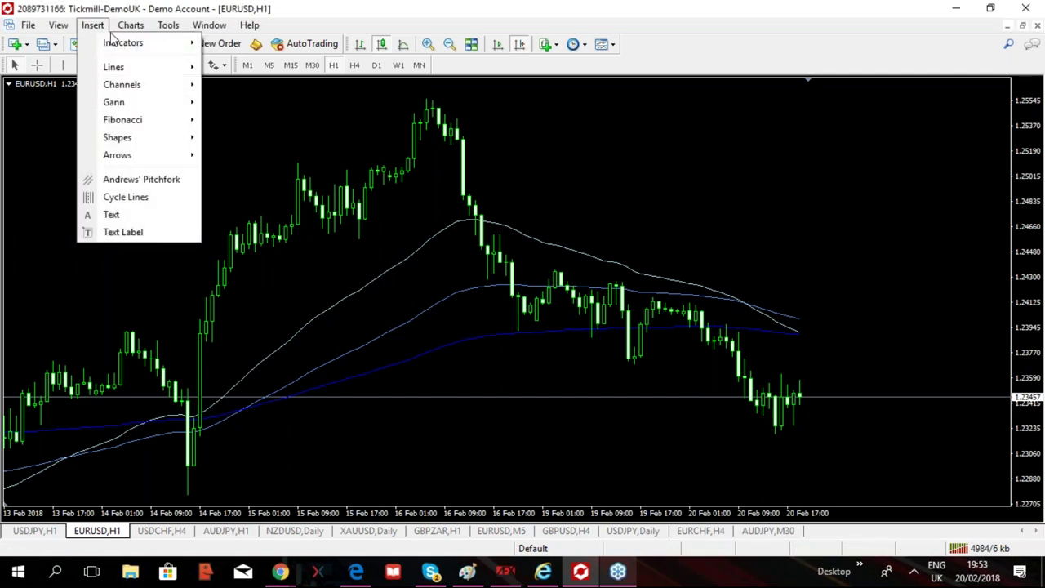
{"action": "mouse_move", "coordinate": [123, 47]}
{"action": "mouse_move", "coordinate": [272, 157]}
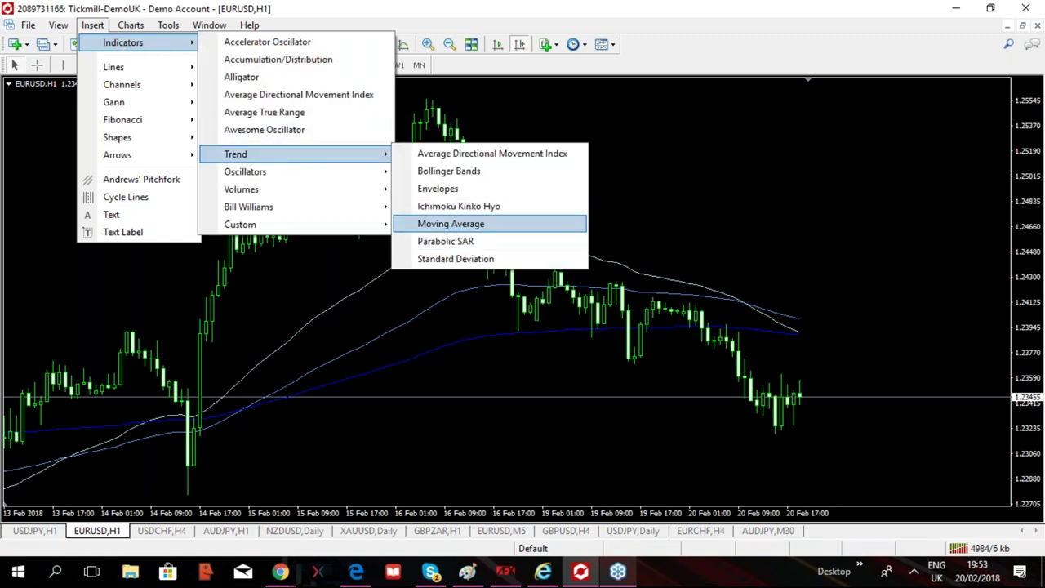
{"action": "left_click", "coordinate": [451, 224]}
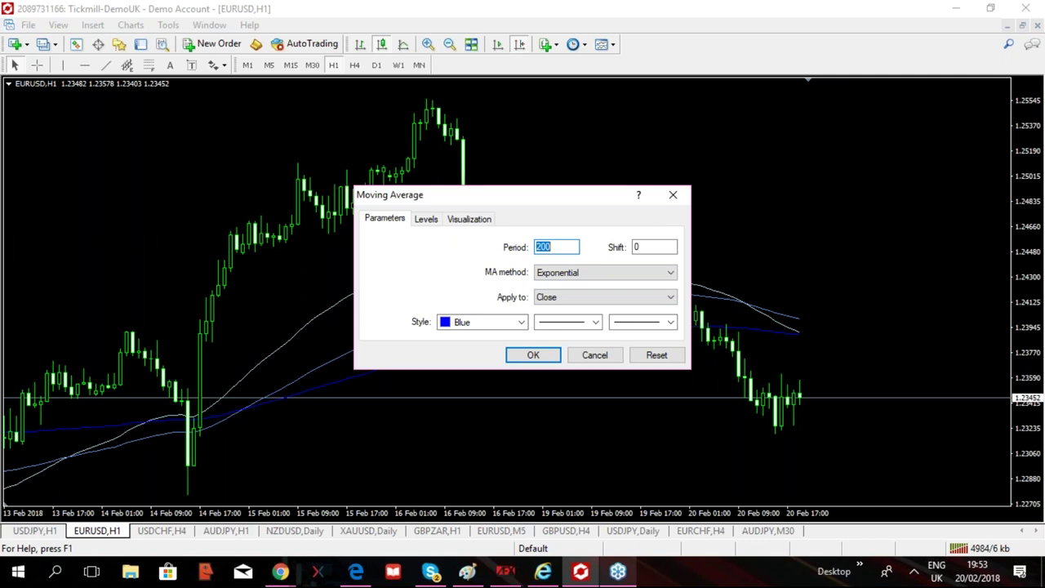
{"action": "left_click", "coordinate": [673, 196]}
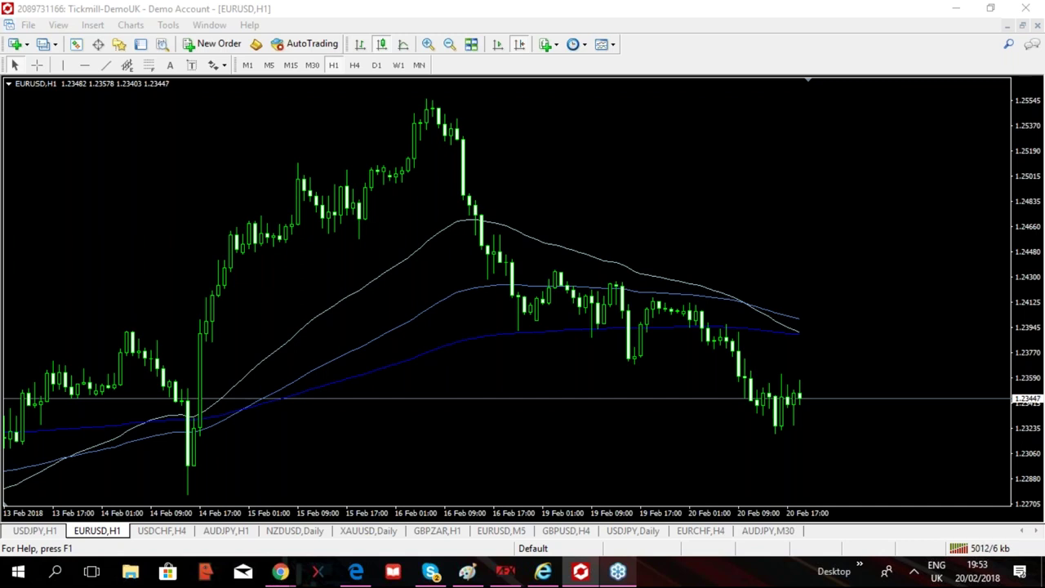
{"action": "left_click", "coordinate": [568, 289]}
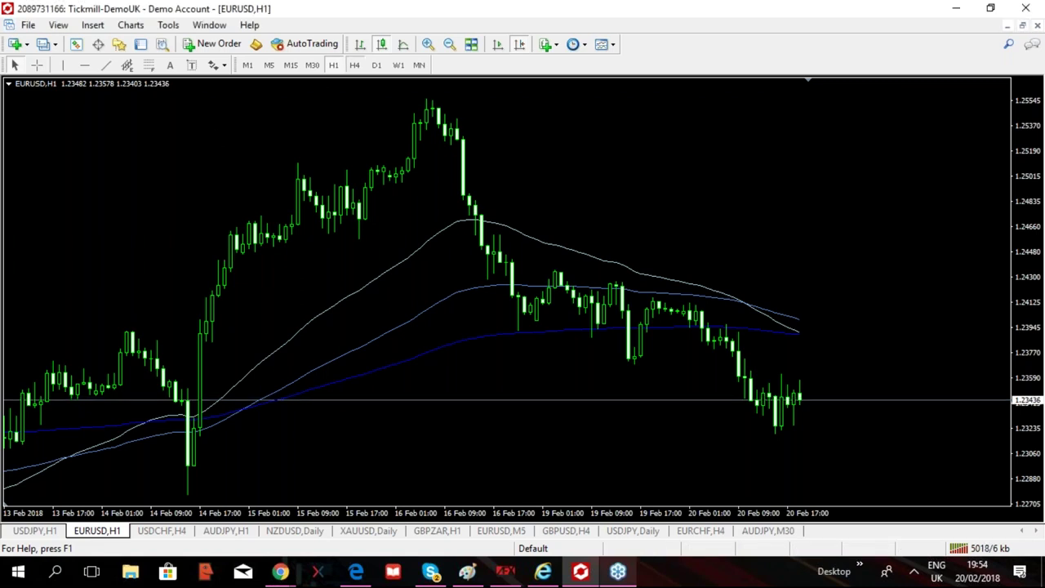
Review the EURUSD trend against its moving averages on the H4 timeframe and on Daily back to early 2017.
{"action": "left_click", "coordinate": [354, 65]}
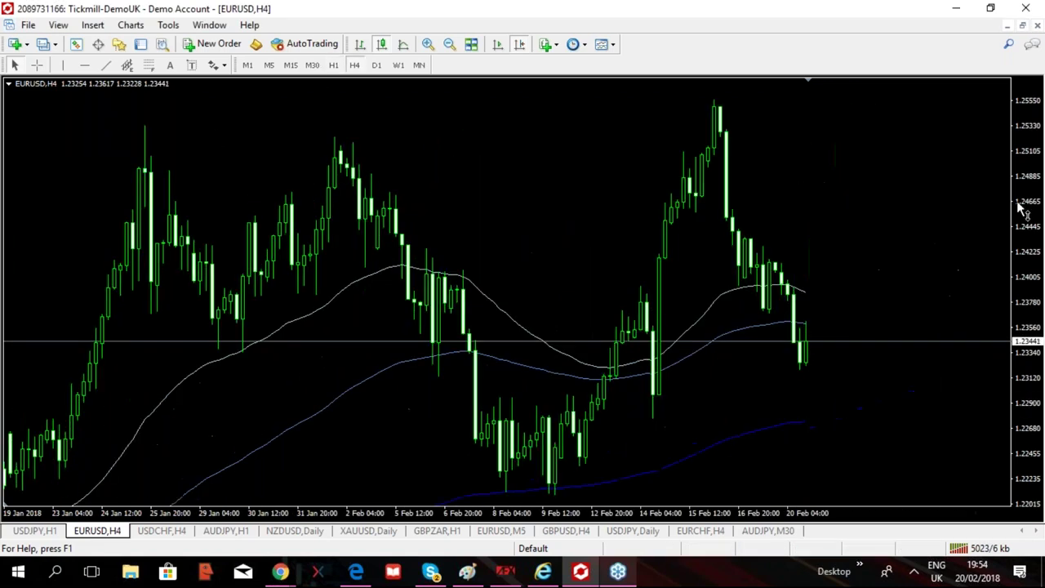
{"action": "left_click_drag", "start_coordinate": [1021, 206], "coordinate": [1033, 278]}
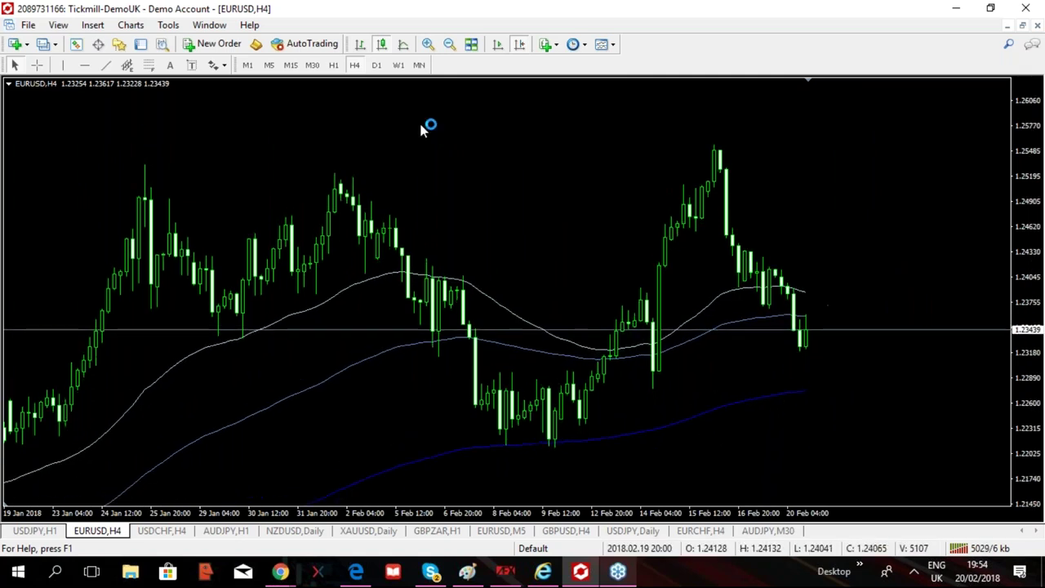
{"action": "left_click", "coordinate": [377, 65]}
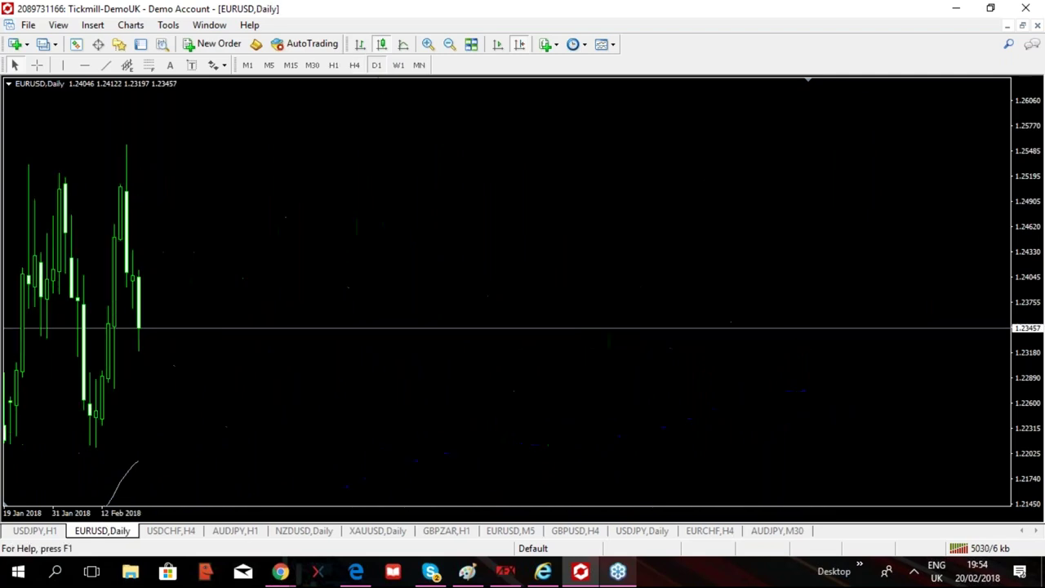
{"action": "left_click", "coordinate": [449, 45]}
{"action": "scroll", "coordinate": [466, 324], "scroll_direction": "up", "scroll_amount": 10}
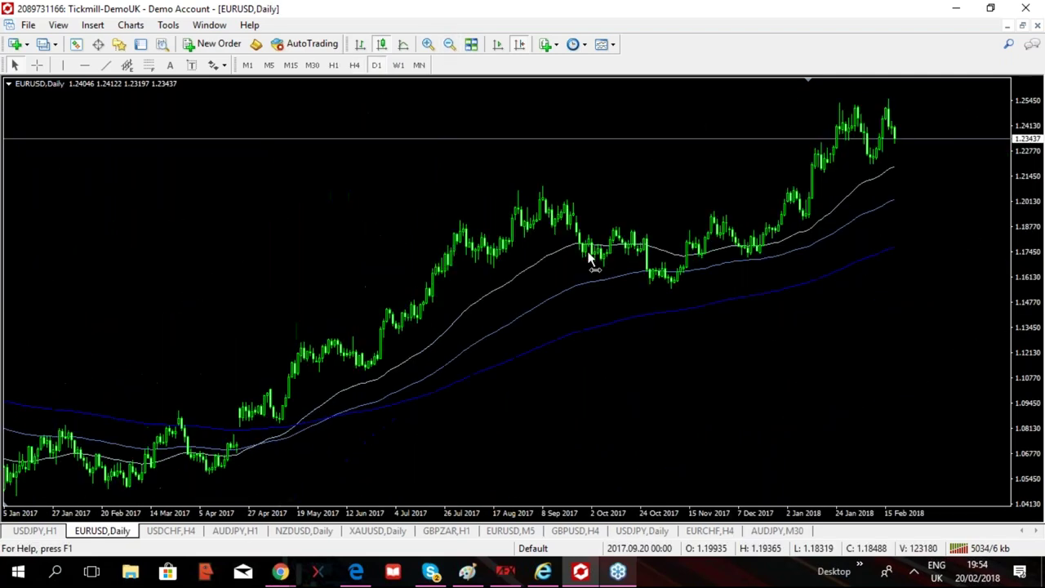
{"action": "scroll", "coordinate": [496, 264], "scroll_direction": "down", "scroll_amount": 3}
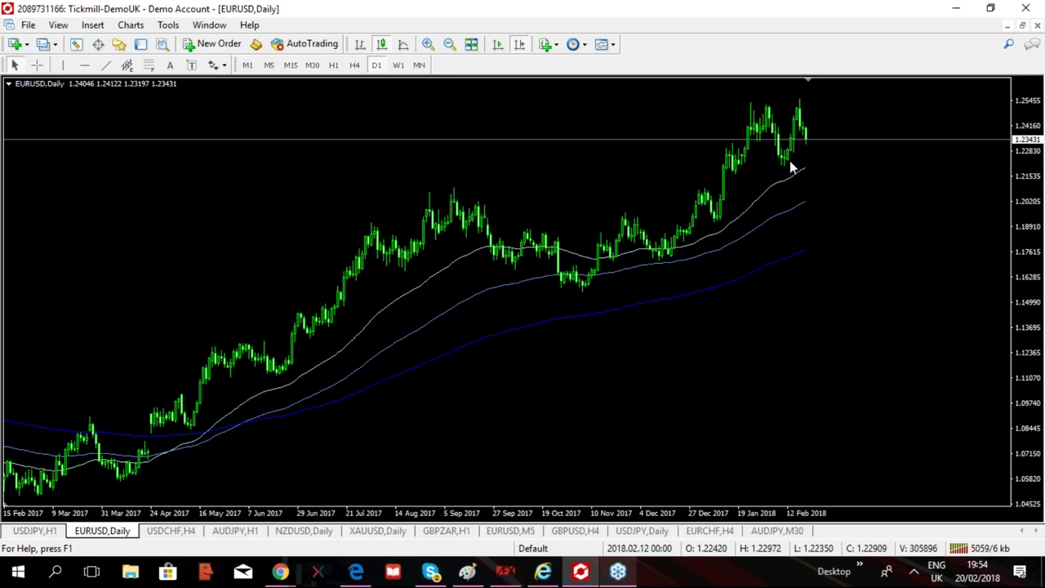
Draw two horizontal lines around the February 2018 low on EURUSD daily, at about 1.2235 and about 1.2200.
{"action": "left_click", "coordinate": [83, 65]}
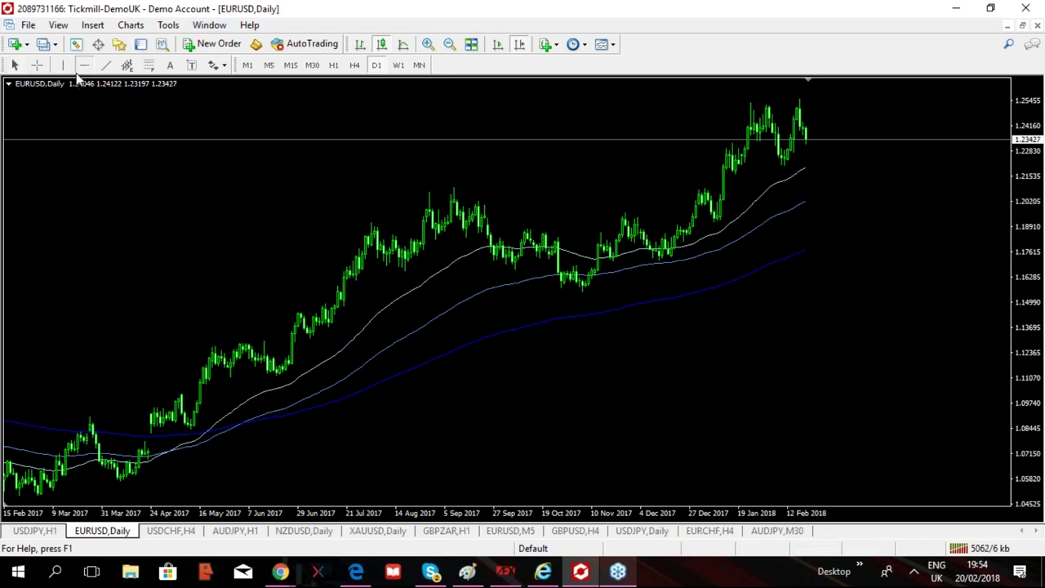
{"action": "left_click", "coordinate": [792, 160]}
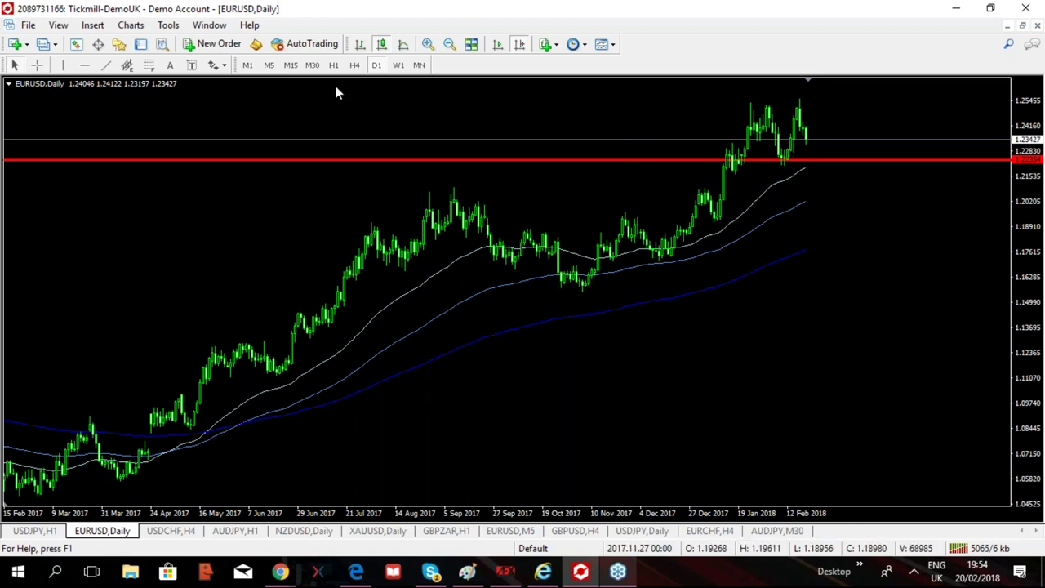
{"action": "left_click", "coordinate": [85, 67]}
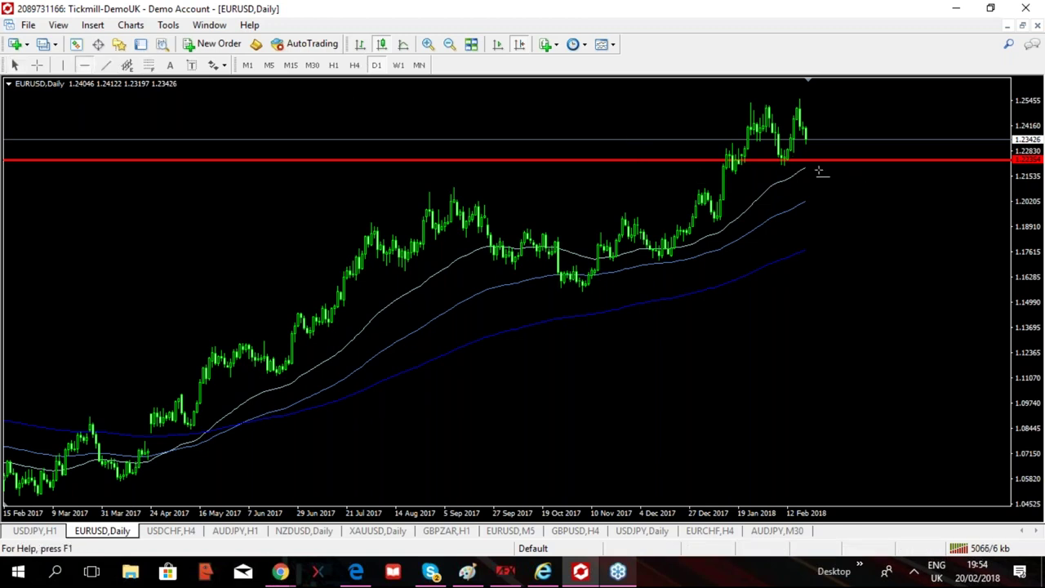
{"action": "left_click", "coordinate": [787, 167]}
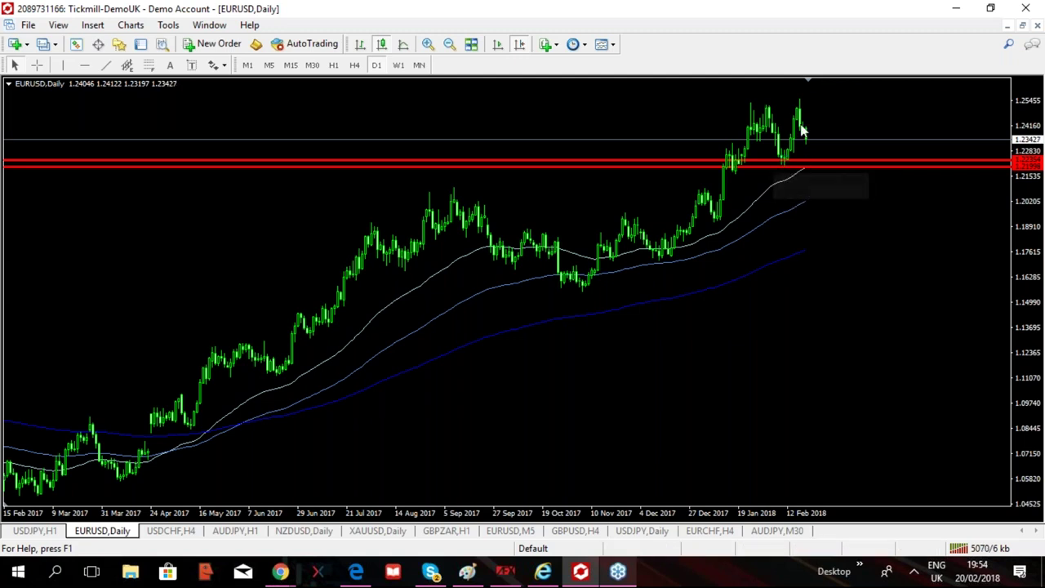
Examine how EURUSD daily price reacted to the zone between the two horizontal lines, going back to 2012.
{"action": "left_click", "coordinate": [450, 46]}
{"action": "left_click", "coordinate": [450, 46]}
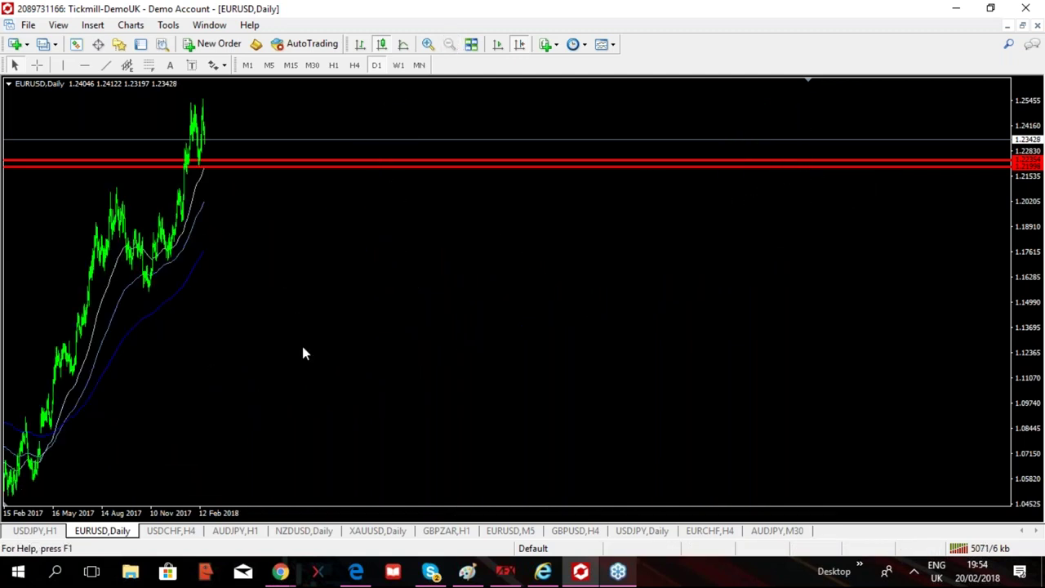
{"action": "scroll", "coordinate": [302, 353], "scroll_direction": "up", "scroll_amount": 10}
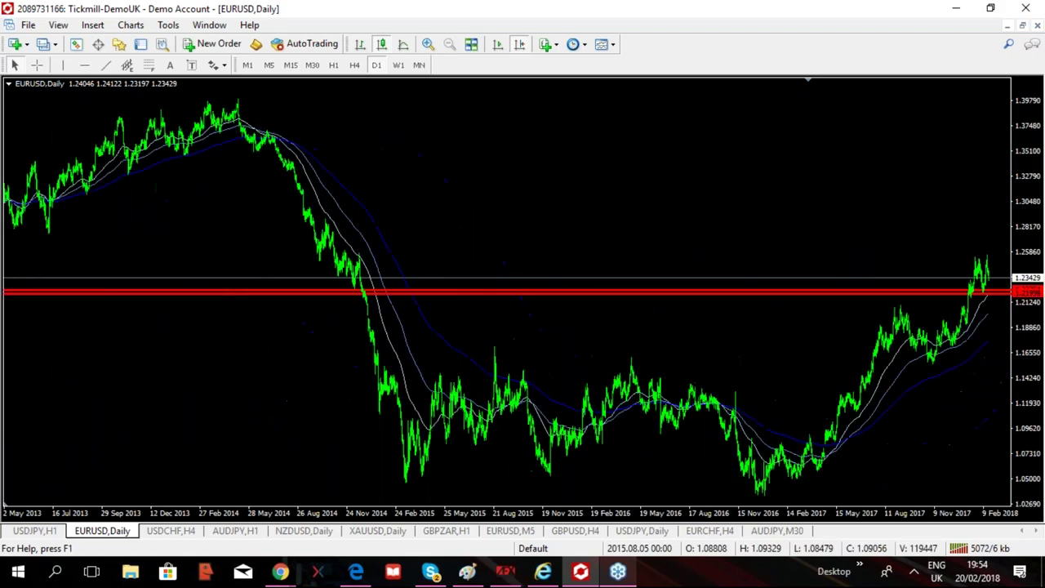
{"action": "left_click", "coordinate": [428, 44]}
{"action": "left_click", "coordinate": [428, 44]}
{"action": "scroll", "coordinate": [935, 276], "scroll_direction": "down", "scroll_amount": 1}
{"action": "scroll", "coordinate": [721, 351], "scroll_direction": "down", "scroll_amount": 5}
{"action": "scroll", "coordinate": [567, 353], "scroll_direction": "down", "scroll_amount": 4}
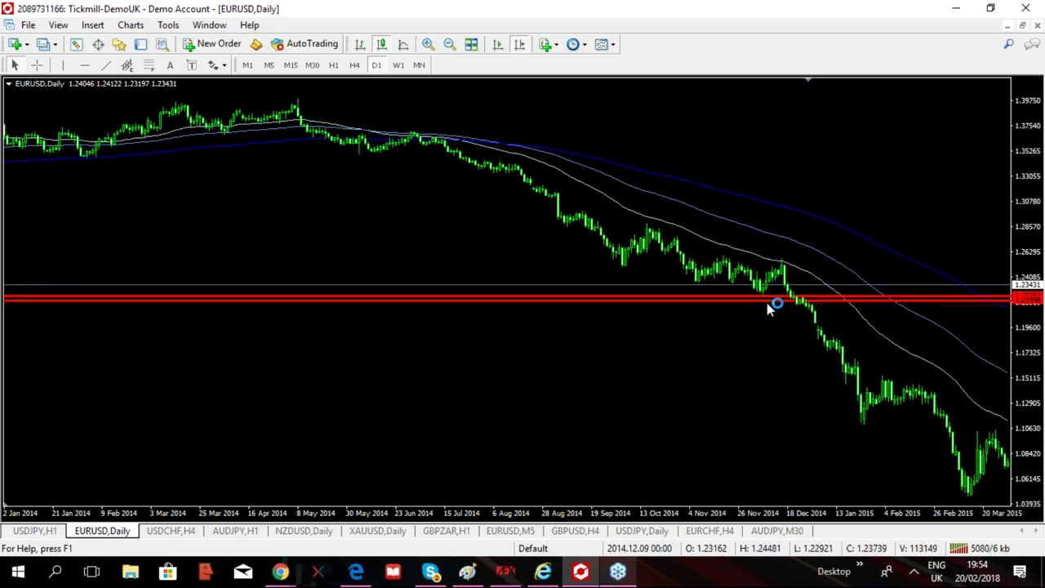
{"action": "scroll", "coordinate": [433, 382], "scroll_direction": "up", "scroll_amount": 5}
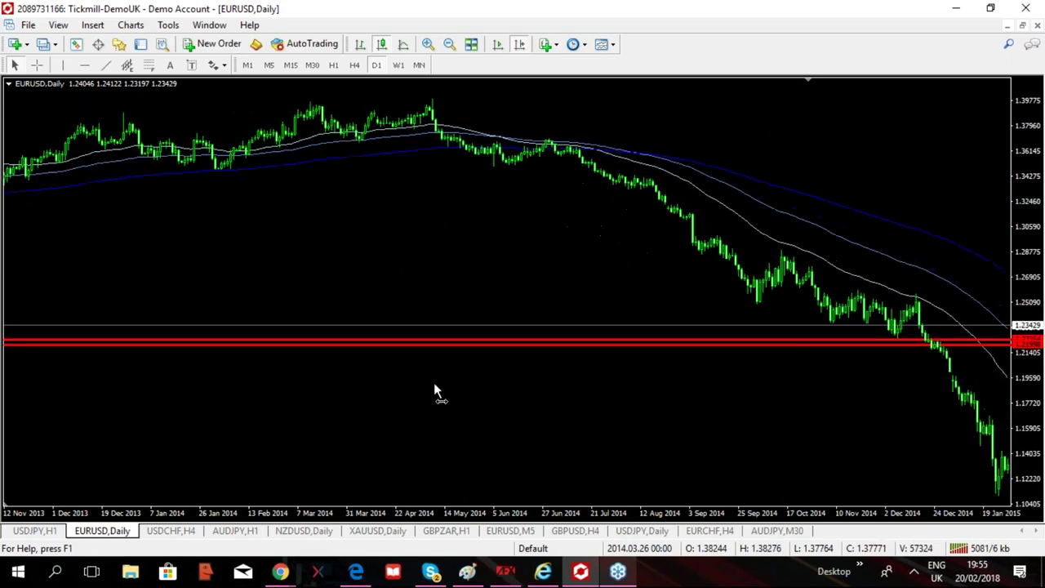
{"action": "scroll", "coordinate": [190, 374], "scroll_direction": "up", "scroll_amount": 4}
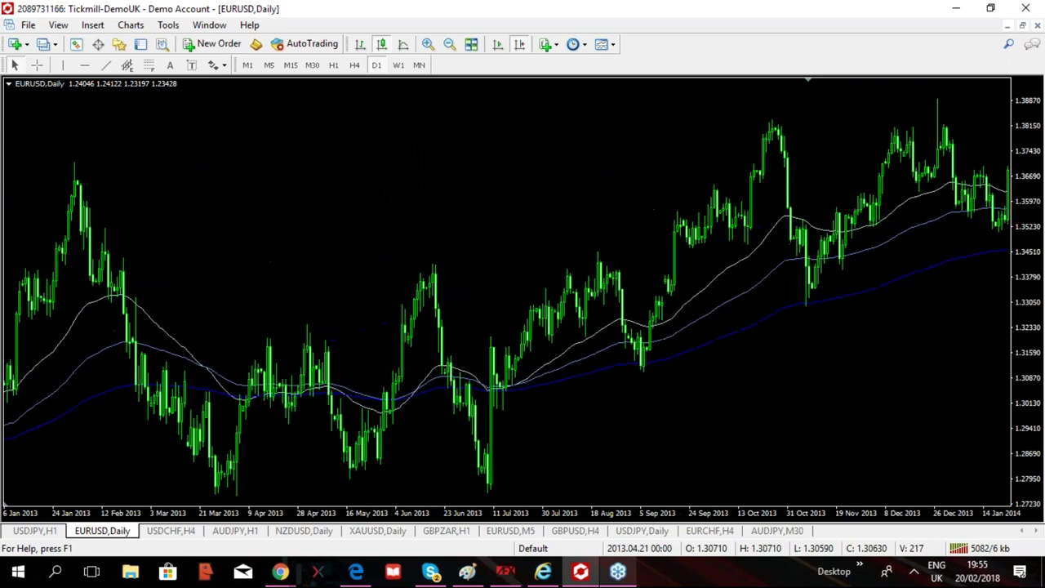
{"action": "scroll", "coordinate": [354, 270], "scroll_direction": "up", "scroll_amount": 8}
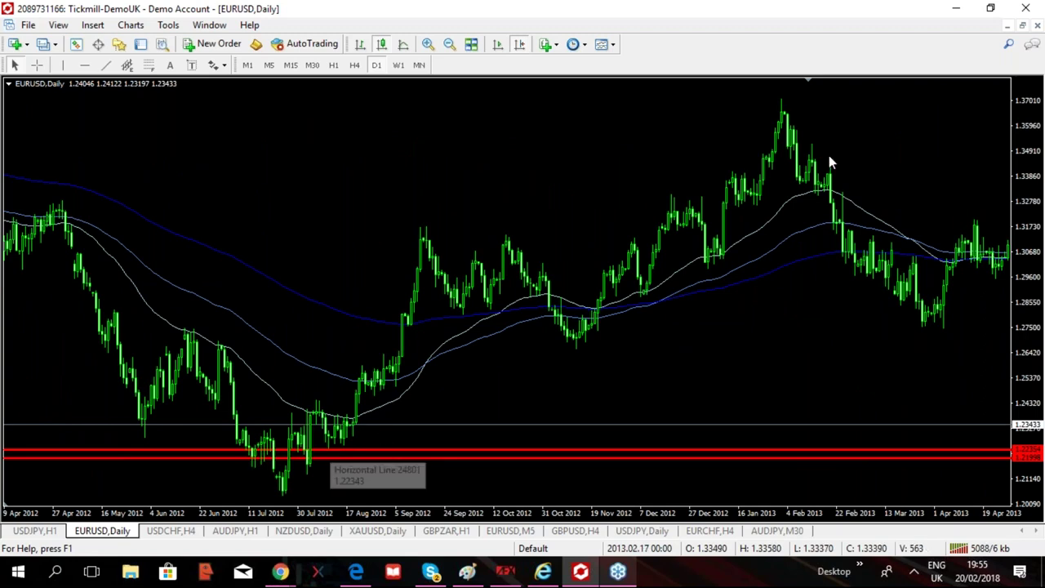
Show the latest EURUSD candles on the M15 timeframe and dismiss the Skype notification.
{"action": "left_click", "coordinate": [521, 48]}
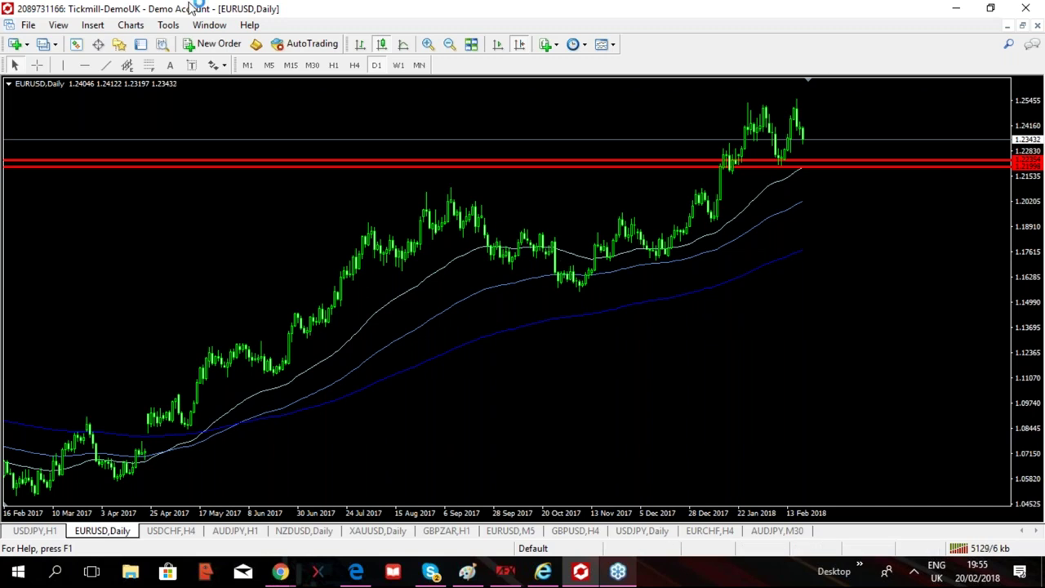
{"action": "left_click", "coordinate": [291, 65]}
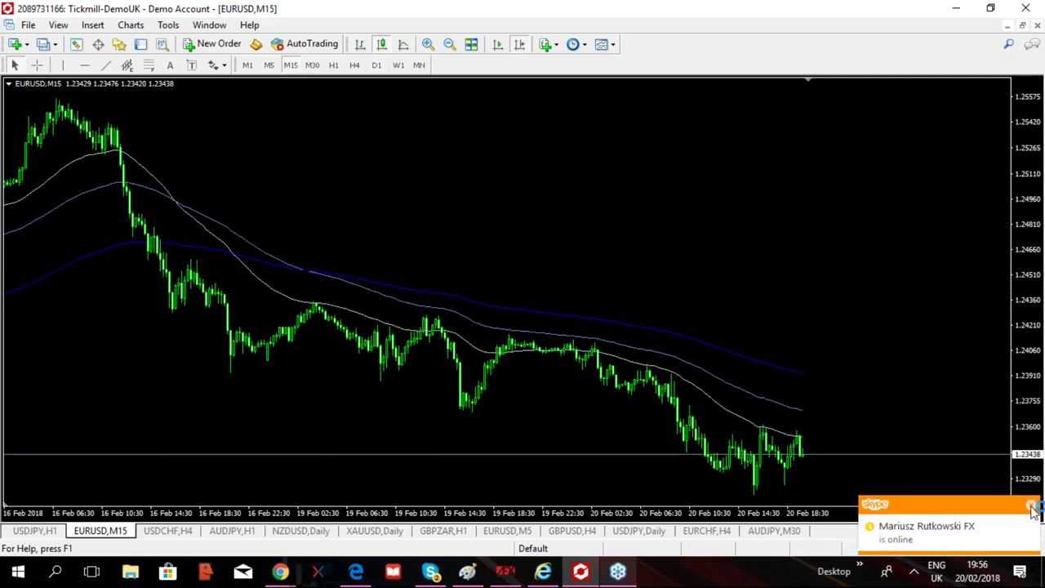
{"action": "left_click", "coordinate": [1032, 507]}
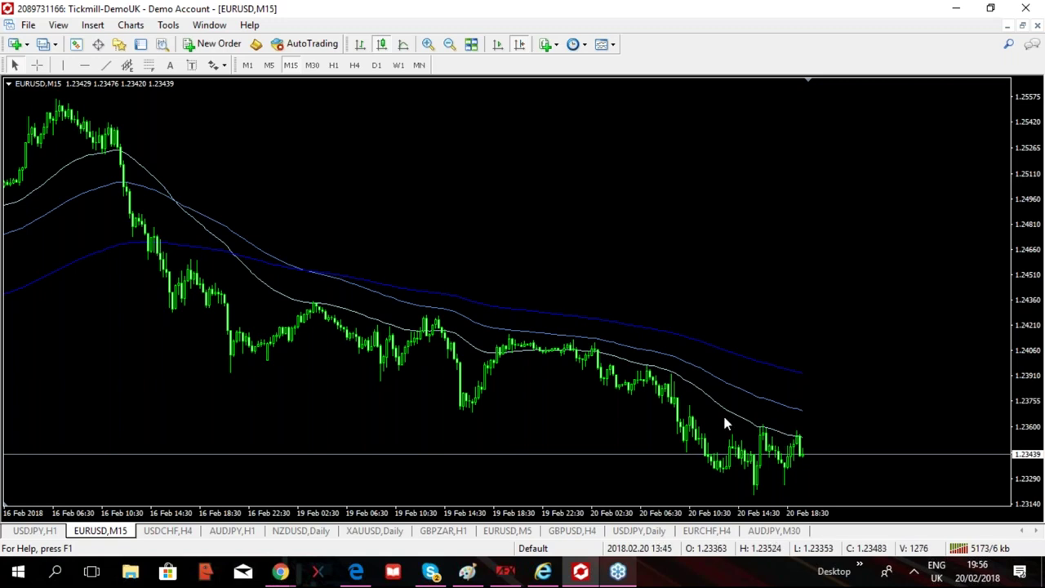
Review the EURUSD trend against its moving averages on M15 back to 13 February 2018 and on M30.
{"action": "mouse_move", "coordinate": [803, 440]}
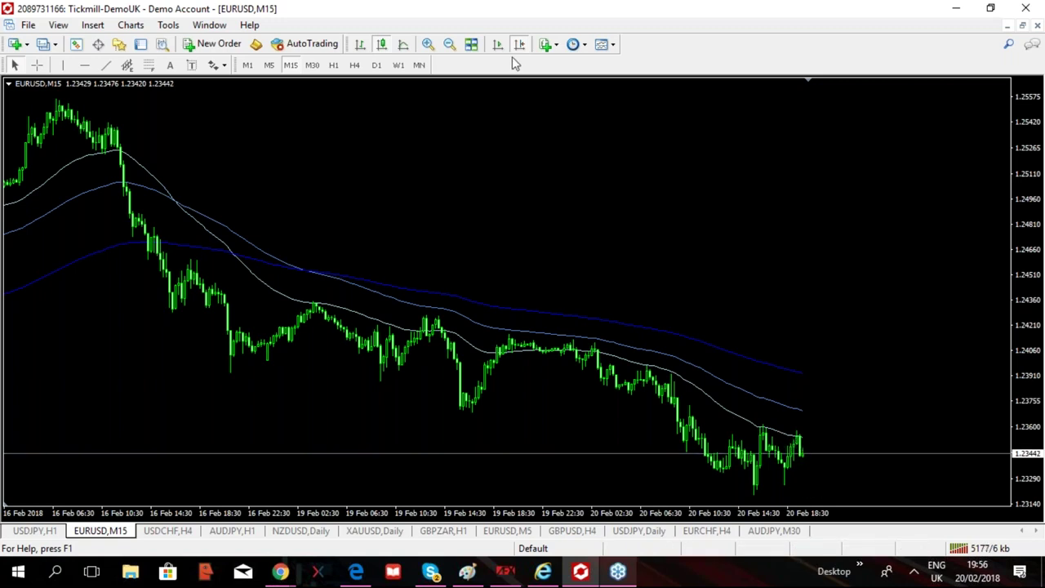
{"action": "left_click", "coordinate": [449, 44]}
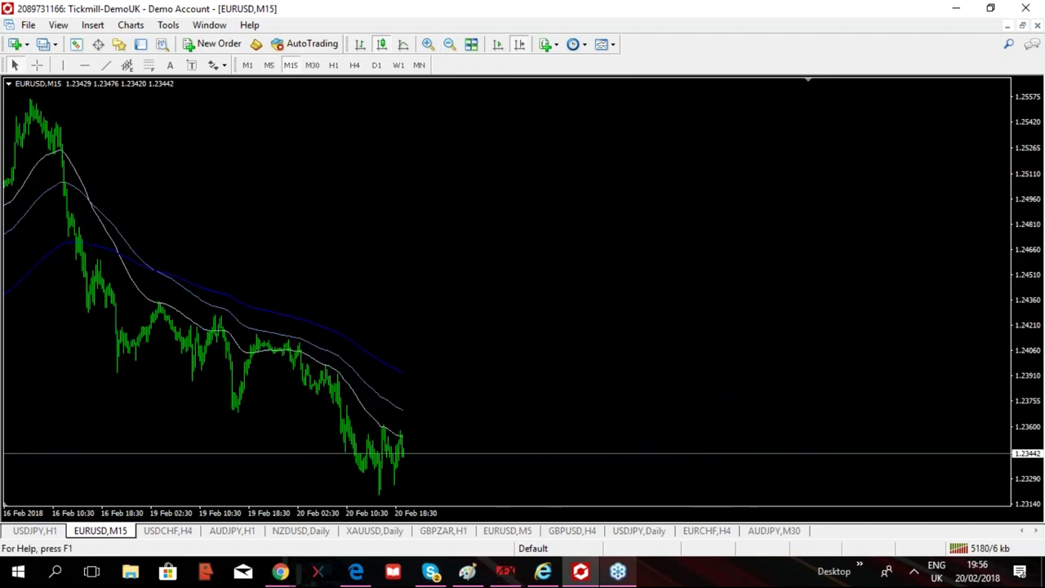
{"action": "scroll", "coordinate": [532, 246], "scroll_direction": "up", "scroll_amount": 5}
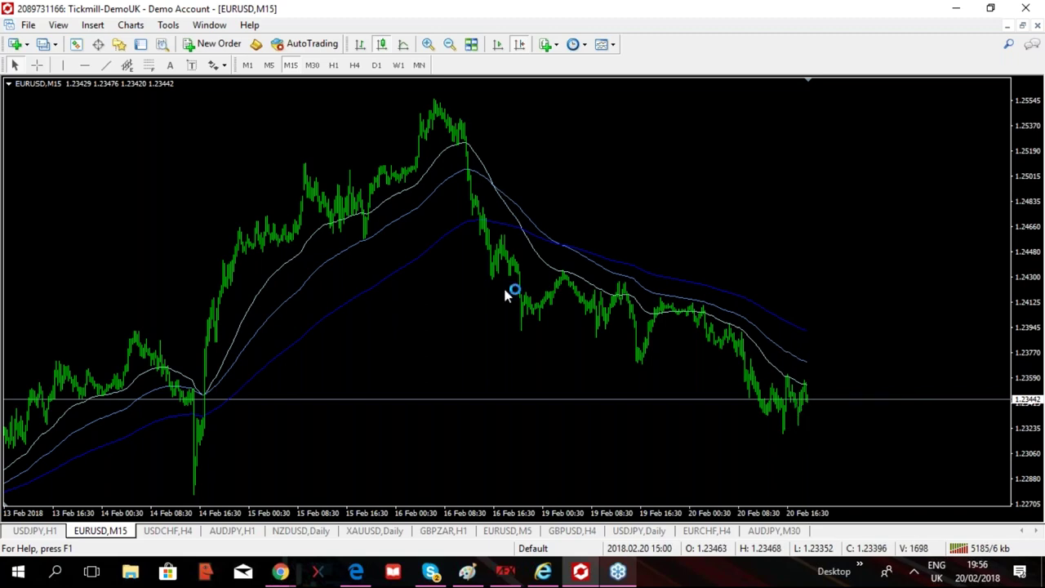
{"action": "left_click", "coordinate": [311, 69]}
{"action": "left_click", "coordinate": [519, 46]}
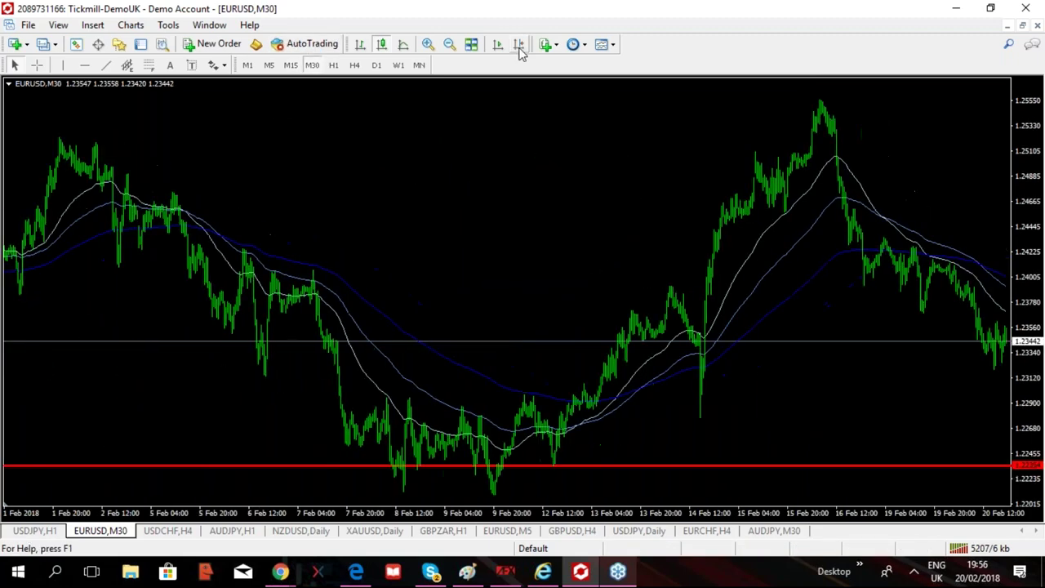
{"action": "left_click", "coordinate": [428, 44]}
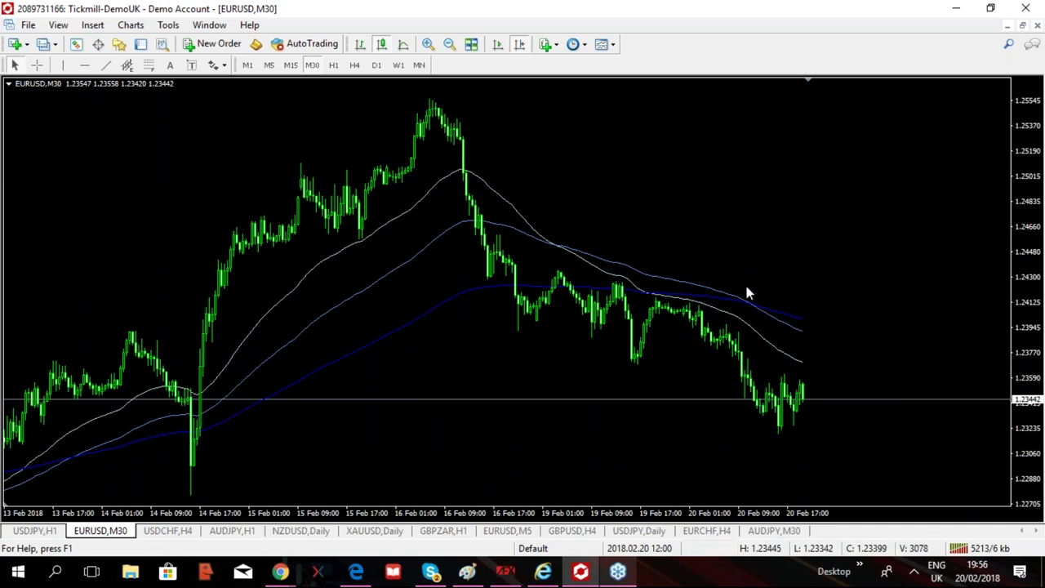
{"action": "mouse_move", "coordinate": [810, 336]}
{"action": "mouse_move", "coordinate": [736, 302]}
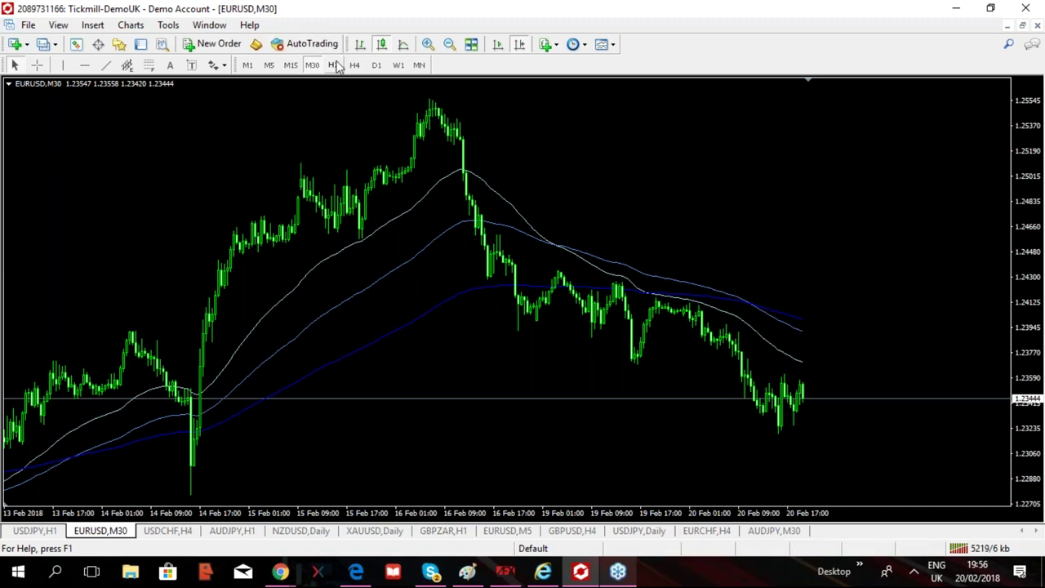
Switch EURUSD to the H1 timeframe and draw a horizontal line just above the current price, at about 1.2356.
{"action": "left_click", "coordinate": [334, 65]}
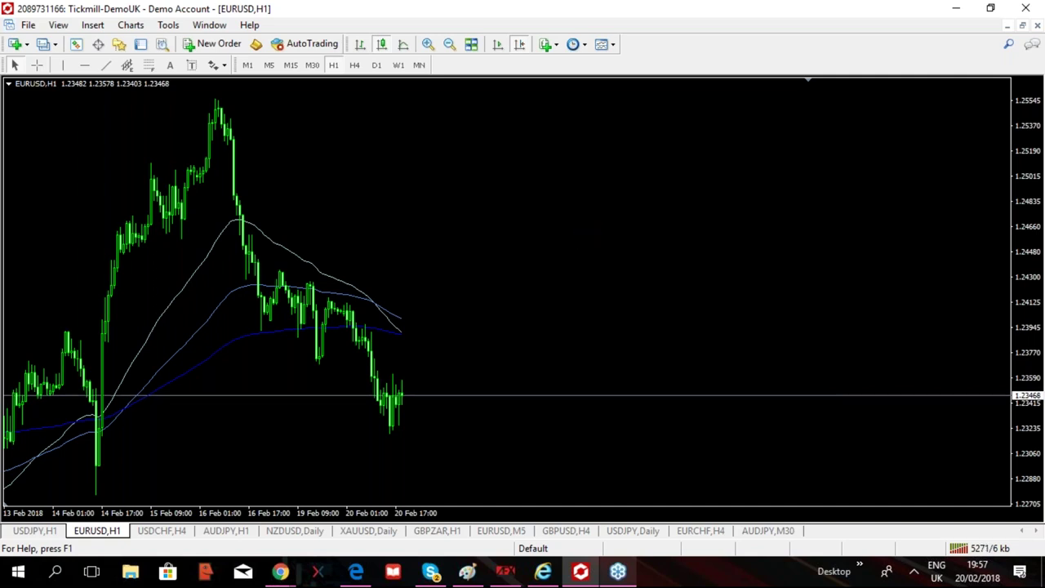
{"action": "scroll", "coordinate": [644, 236], "scroll_direction": "down", "scroll_amount": 5}
{"action": "scroll", "coordinate": [645, 314], "scroll_direction": "up", "scroll_amount": 3}
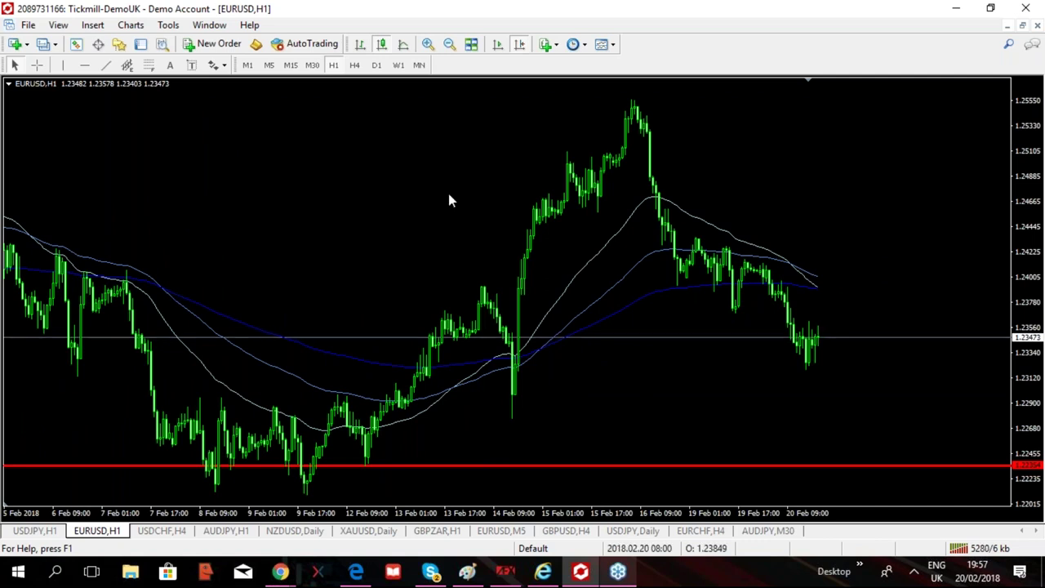
{"action": "left_click", "coordinate": [84, 64]}
{"action": "left_click", "coordinate": [877, 328]}
Set the value of the horizontal line just above the current EURUSD price to 1.2350.
{"action": "right_click", "coordinate": [861, 328]}
{"action": "left_click", "coordinate": [913, 338]}
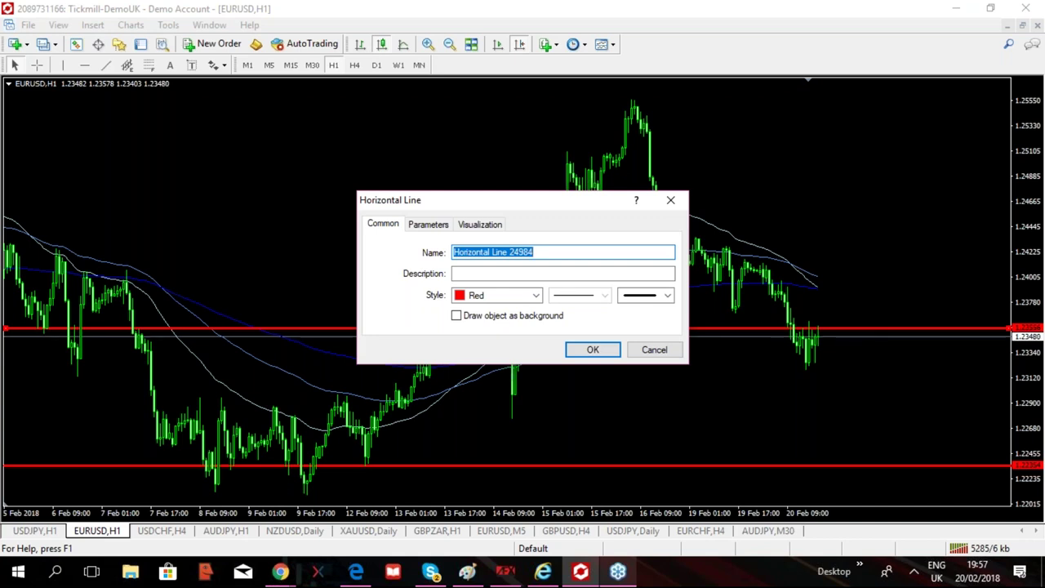
{"action": "left_click", "coordinate": [433, 225]}
{"action": "left_click", "coordinate": [655, 254]}
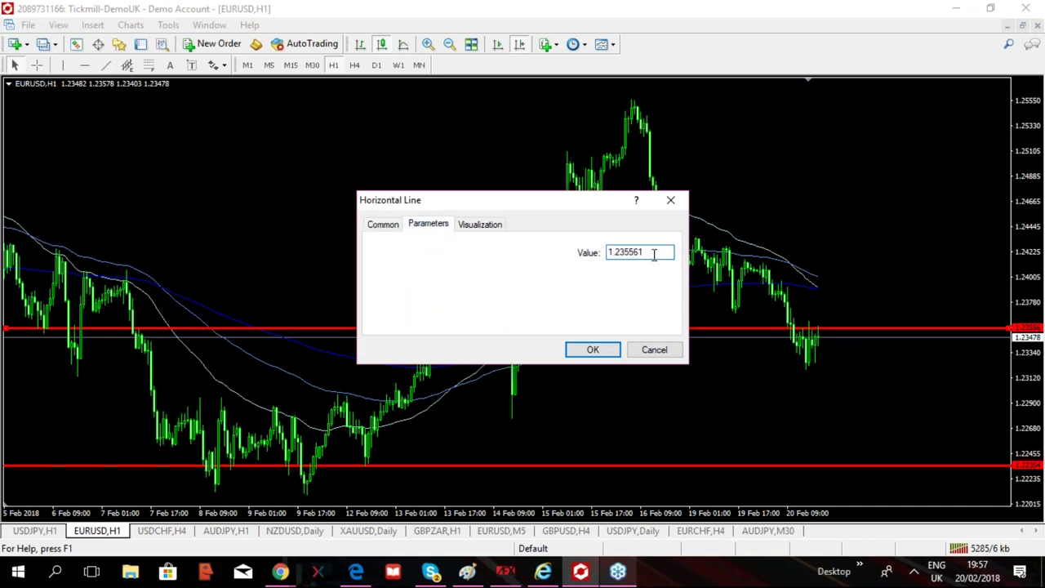
{"action": "key", "text": "BackSpace"}
{"action": "key", "text": "BackSpace"}
{"action": "key", "text": "BackSpace"}
{"action": "key", "text": "BackSpace"}
{"action": "type", "text": "50"}
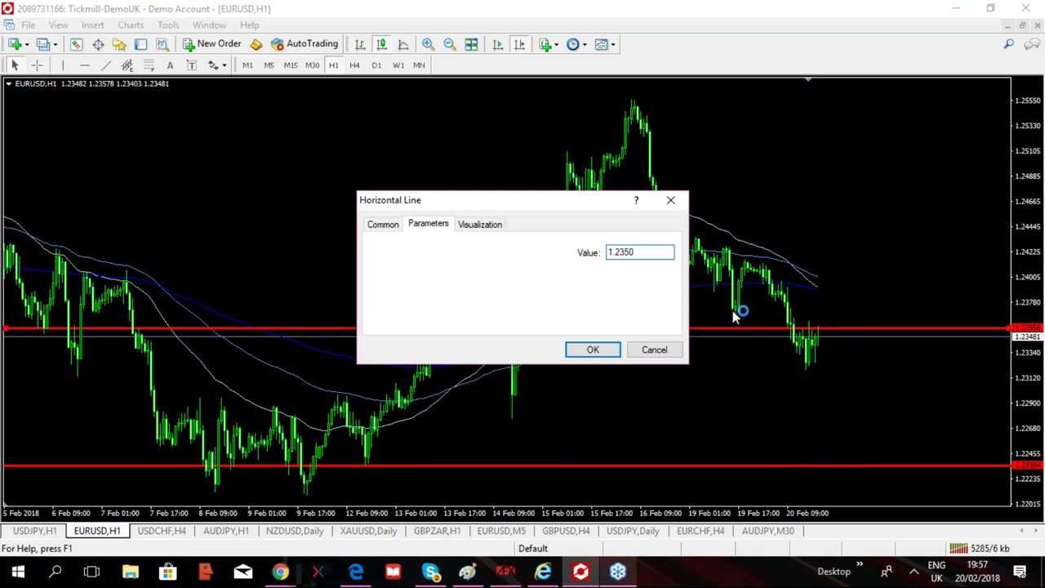
{"action": "left_click", "coordinate": [601, 353]}
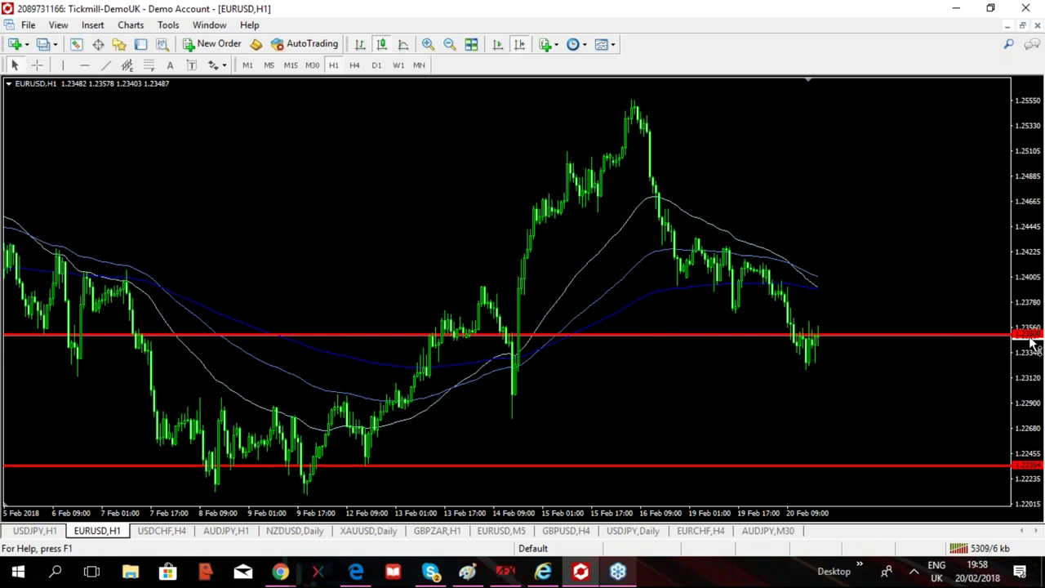
Draw another horizontal line just below the 1.2350 line and set its value to 1.2320.
{"action": "key", "text": "h"}
{"action": "left_click", "coordinate": [935, 341]}
{"action": "right_click", "coordinate": [935, 341]}
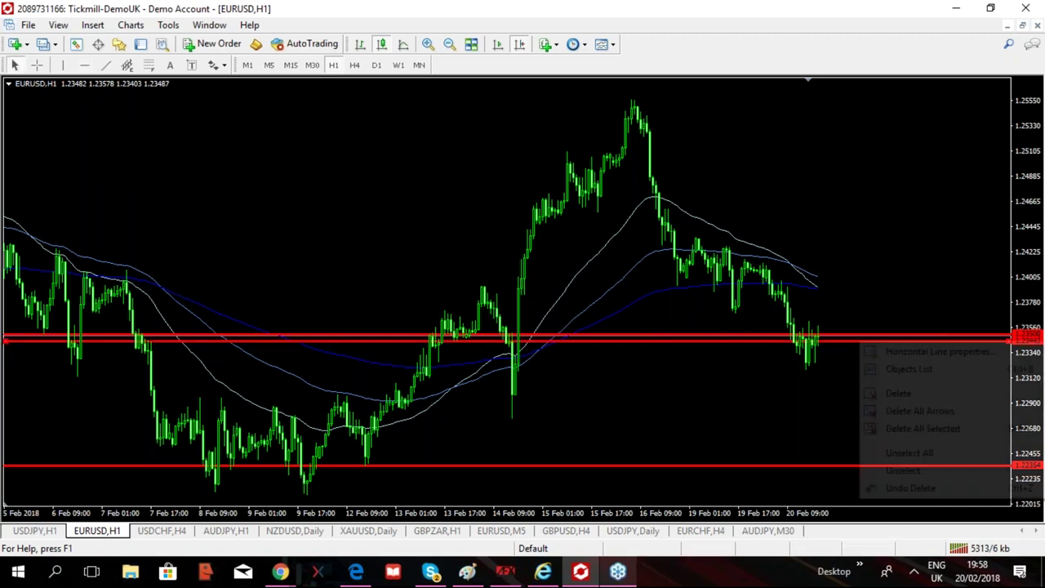
{"action": "left_click", "coordinate": [940, 356]}
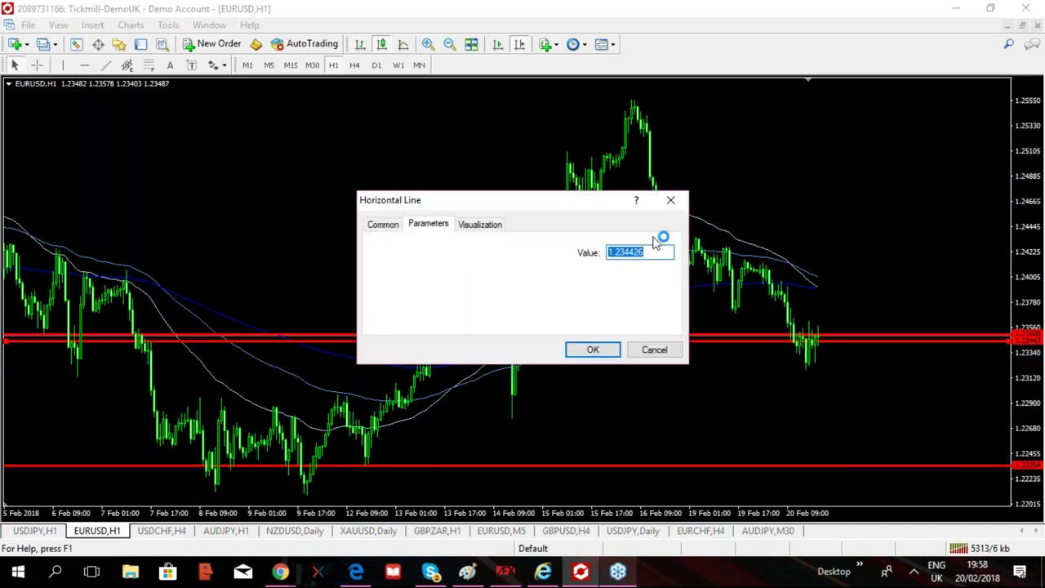
{"action": "left_click", "coordinate": [650, 255]}
{"action": "key", "text": "BackSpace"}
{"action": "key", "text": "BackSpace"}
{"action": "key", "text": "BackSpace"}
{"action": "key", "text": "BackSpace"}
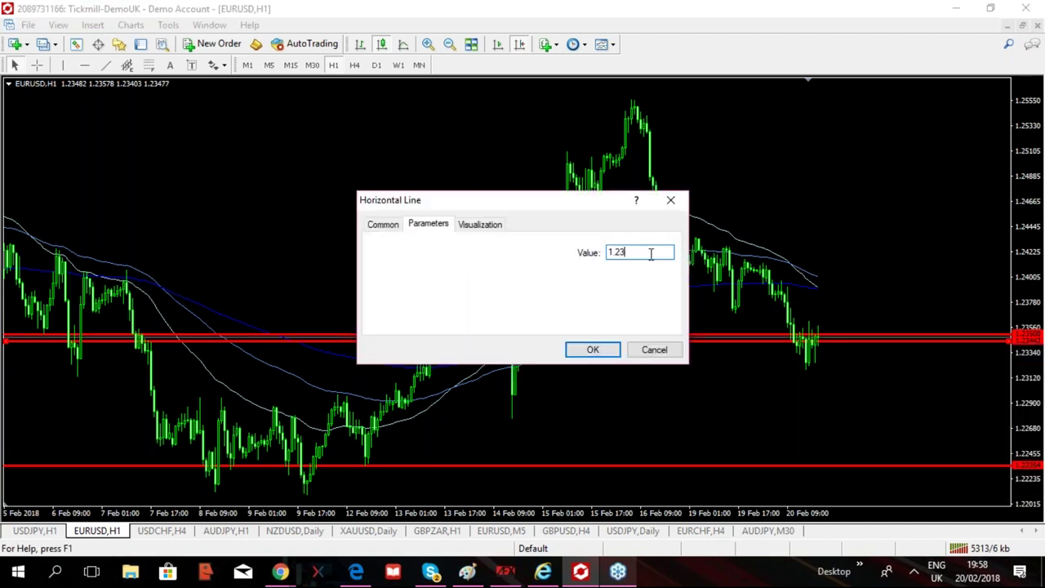
{"action": "type", "text": "20"}
{"action": "left_click", "coordinate": [599, 352]}
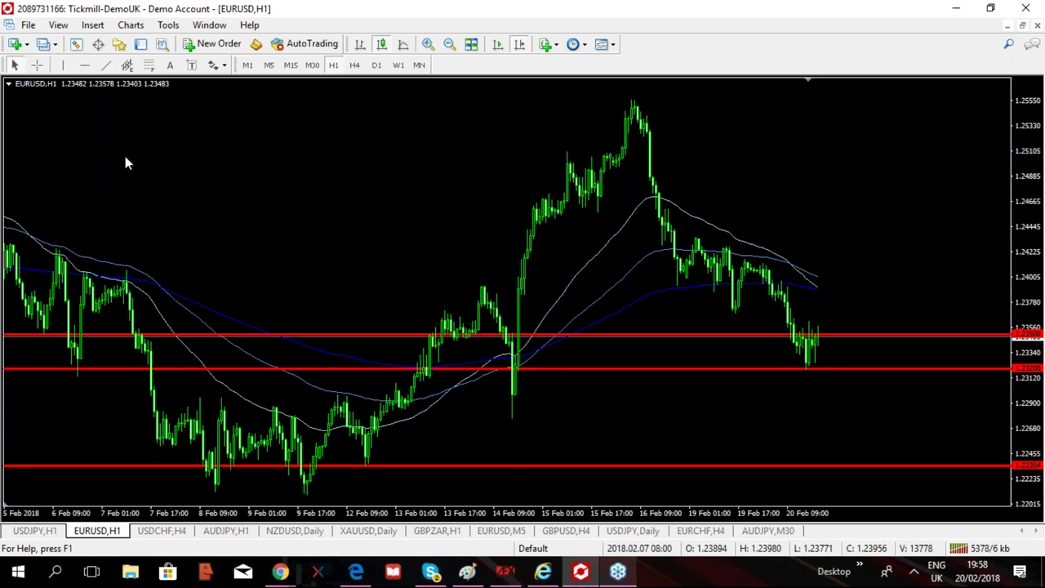
Draw a rectangle filling the zone between the 1.2350 and 1.2320 lines, from early February 2018 to past the latest candles.
{"action": "left_click", "coordinate": [93, 25]}
{"action": "mouse_move", "coordinate": [168, 137]}
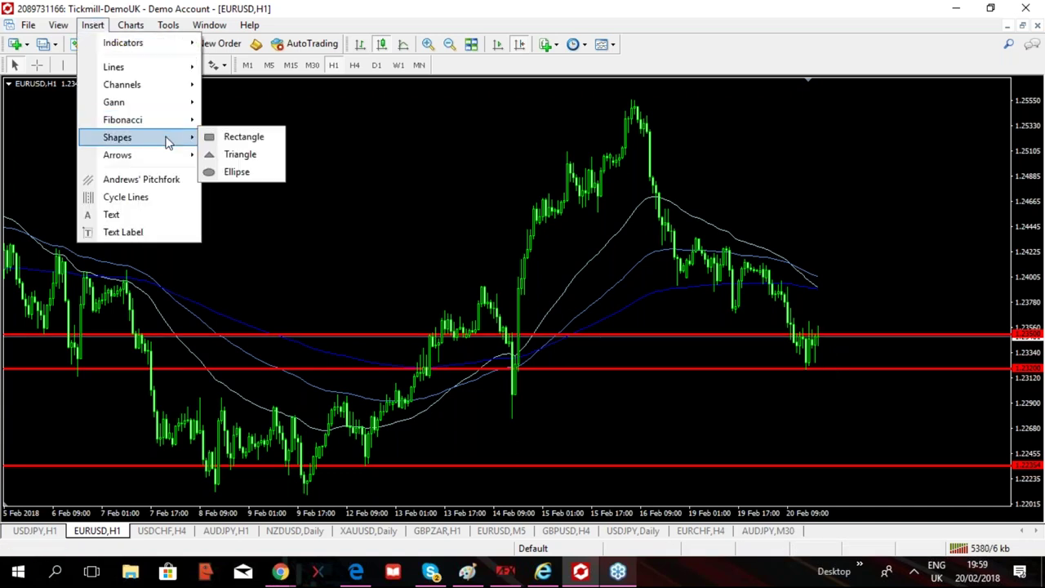
{"action": "left_click", "coordinate": [255, 140]}
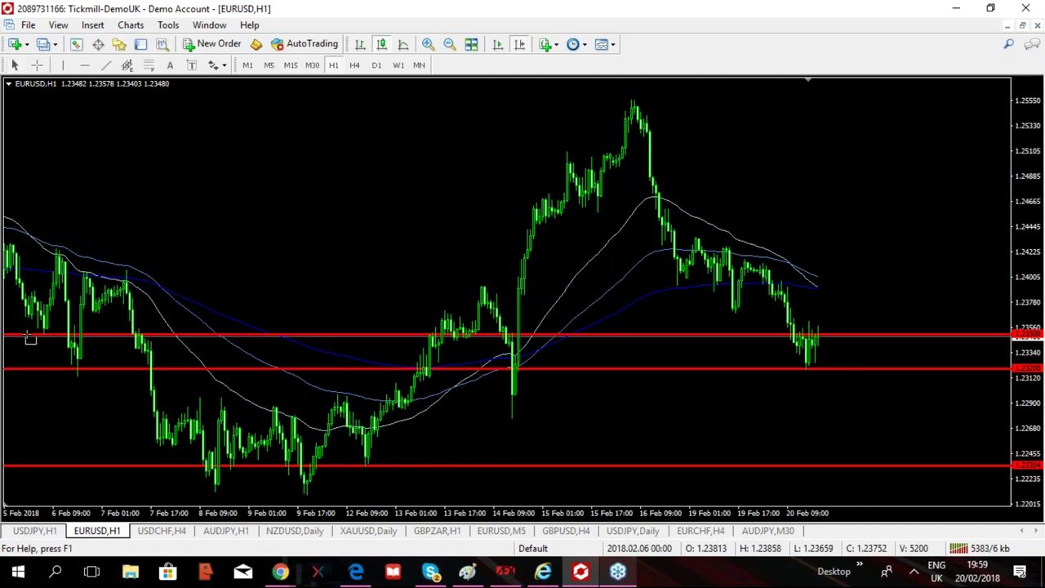
{"action": "left_click_drag", "start_coordinate": [25, 334], "coordinate": [931, 369]}
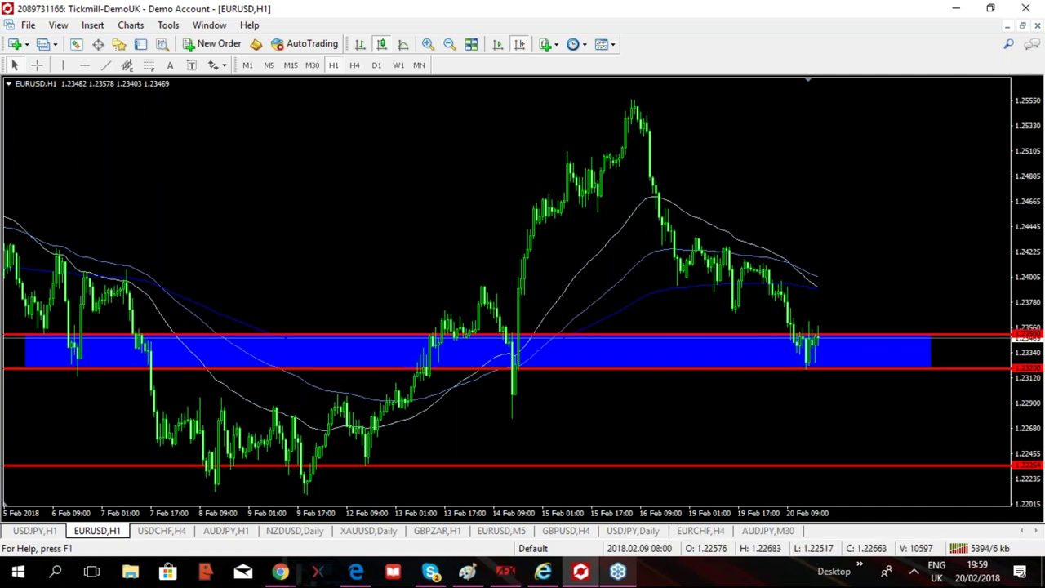
Draw a trendline from the 9 February low to the 14 February high and move it to start at the 14 February low.
{"action": "scroll", "coordinate": [703, 204], "scroll_direction": "down", "scroll_amount": 5}
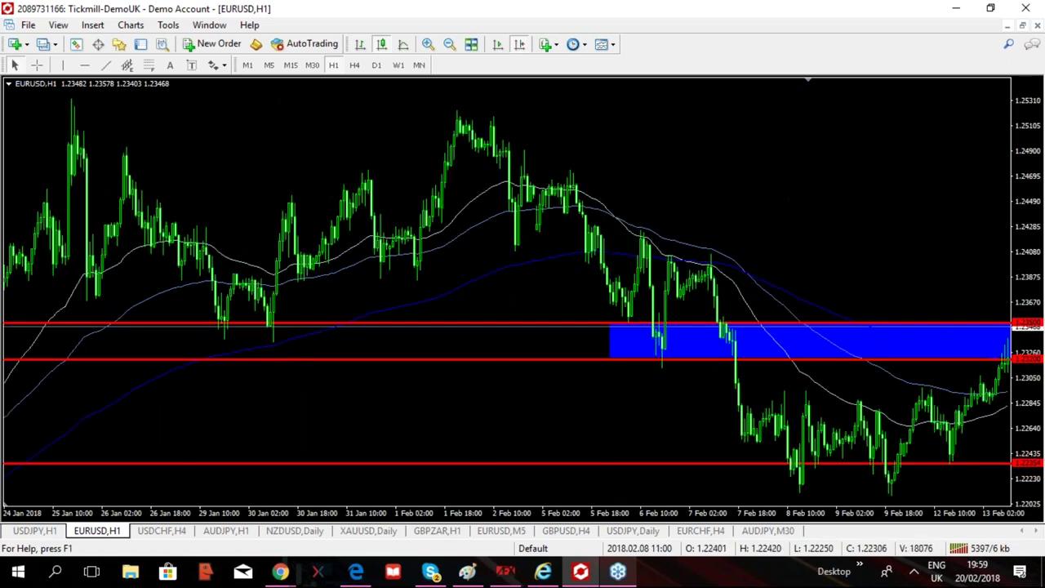
{"action": "scroll", "coordinate": [441, 191], "scroll_direction": "up", "scroll_amount": 3}
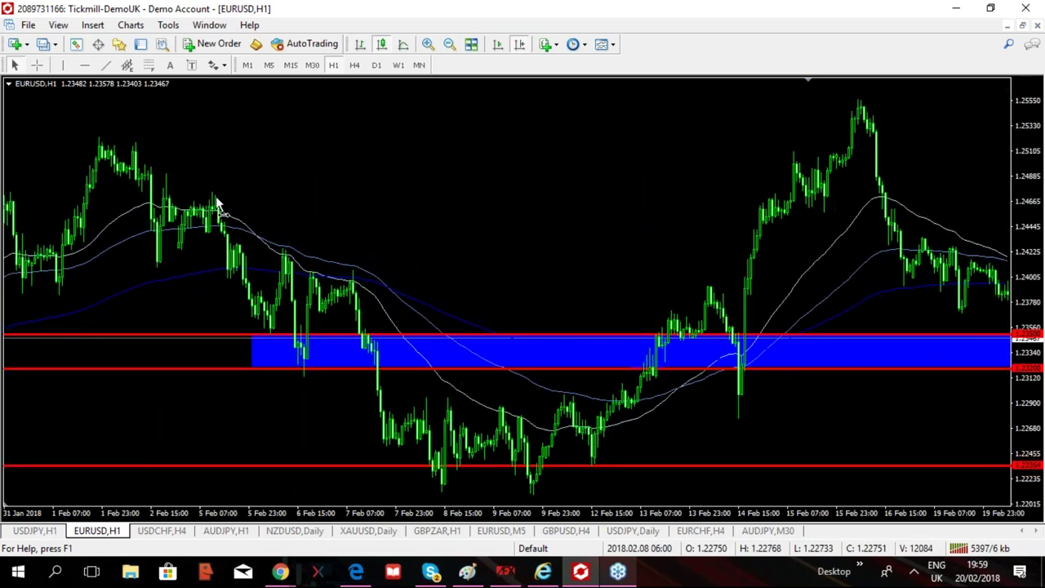
{"action": "scroll", "coordinate": [216, 204], "scroll_direction": "up", "scroll_amount": 2}
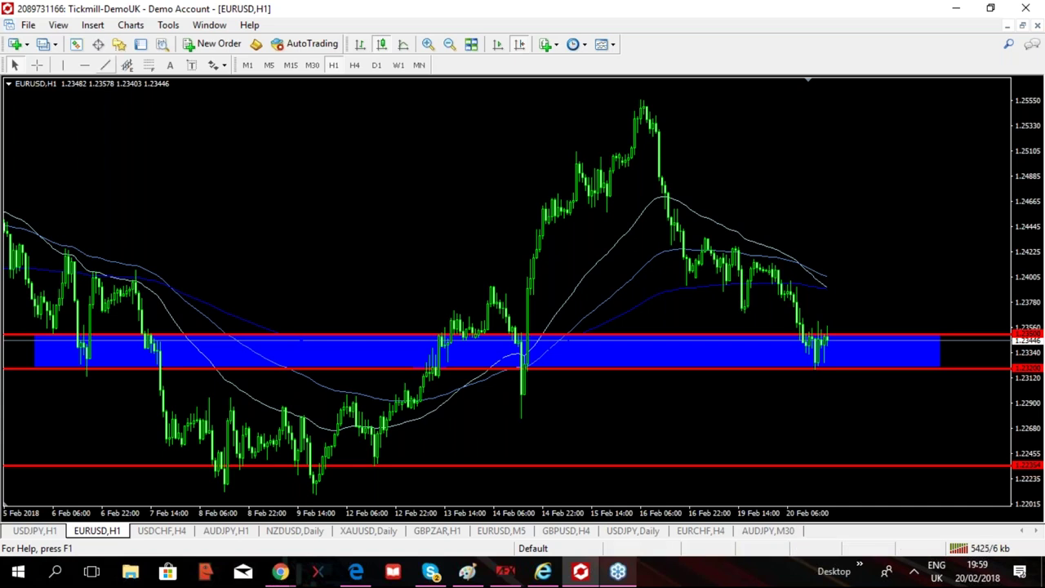
{"action": "left_click", "coordinate": [105, 64]}
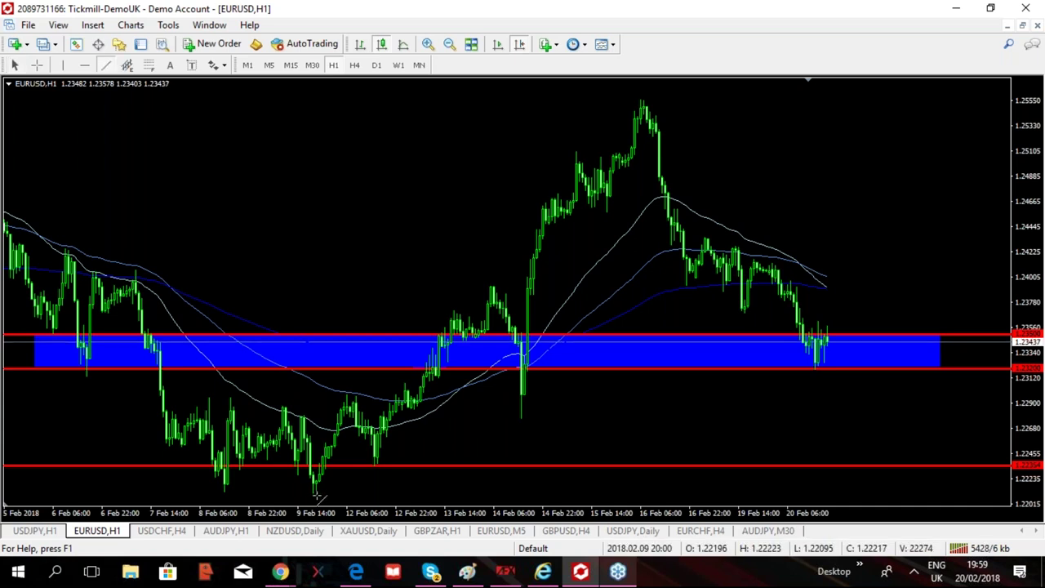
{"action": "mouse_move", "coordinate": [316, 493]}
{"action": "left_mouse_down"}
{"action": "mouse_move", "coordinate": [501, 268]}
{"action": "mouse_move", "coordinate": [490, 286]}
{"action": "left_mouse_up"}
{"action": "double_click", "coordinate": [396, 398]}
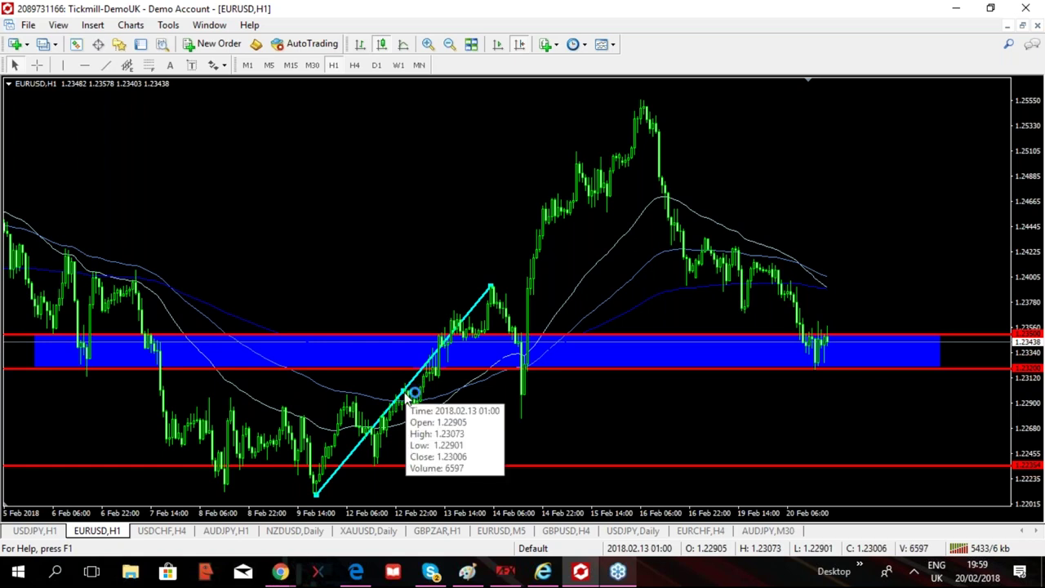
{"action": "left_click_drag", "start_coordinate": [406, 398], "coordinate": [608, 321]}
Draw trendlines from the 9 February low to the 14 February high and from that high to the 14 February low.
{"action": "left_click", "coordinate": [105, 64]}
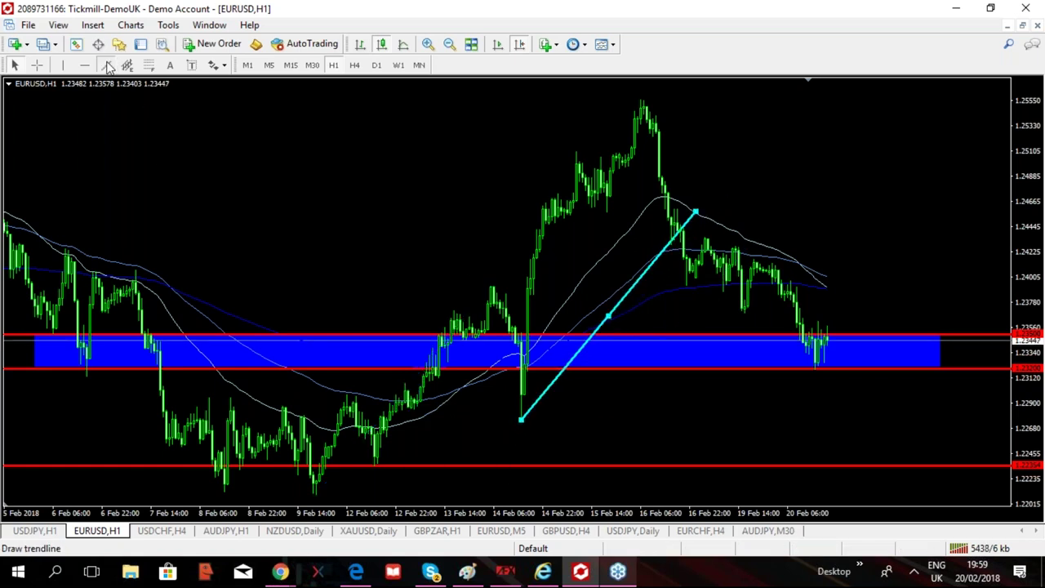
{"action": "mouse_move", "coordinate": [316, 495]}
{"action": "left_mouse_down"}
{"action": "mouse_move", "coordinate": [469, 341]}
{"action": "mouse_move", "coordinate": [491, 287]}
{"action": "left_mouse_up"}
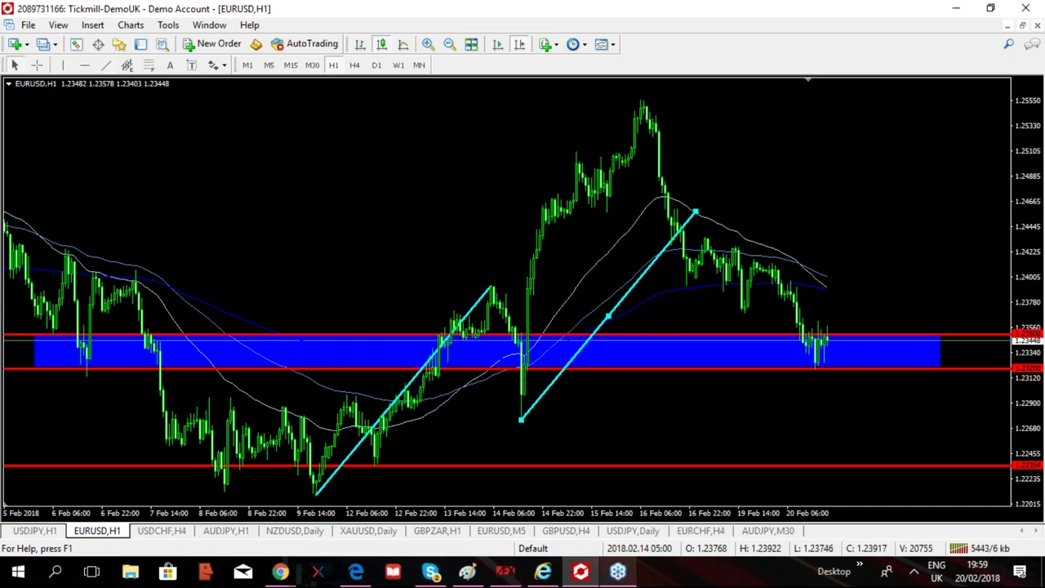
{"action": "left_click", "coordinate": [106, 65]}
{"action": "left_click_drag", "start_coordinate": [491, 289], "coordinate": [520, 419]}
{"action": "left_click", "coordinate": [632, 290]}
Draw a horizontal line at the projected leg's upper end, about 1.2458, and a trendline from the 9 February low to that end.
{"action": "left_click", "coordinate": [84, 65]}
{"action": "left_click", "coordinate": [702, 212]}
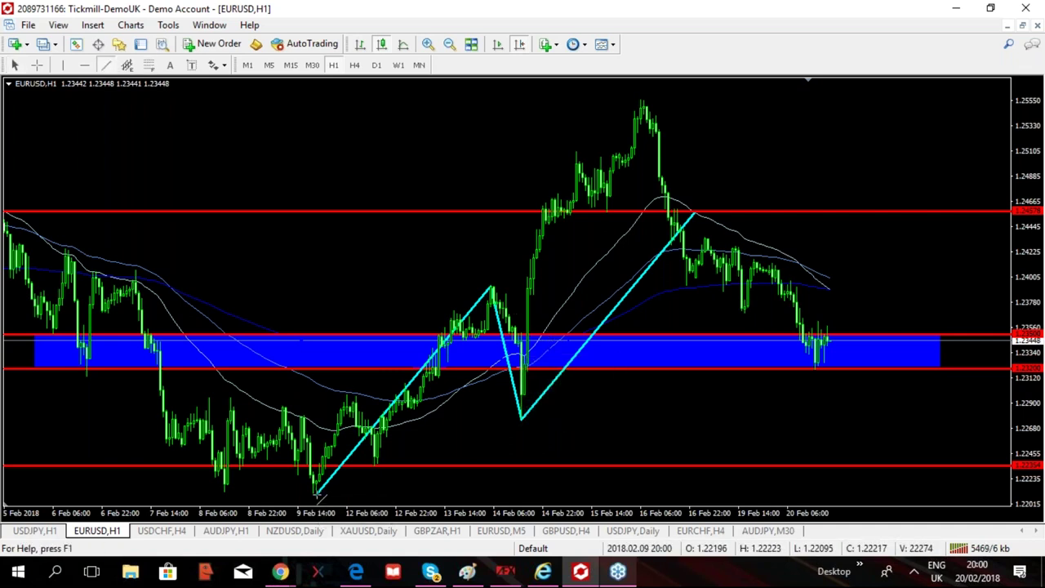
{"action": "left_click_drag", "start_coordinate": [318, 493], "coordinate": [694, 212]}
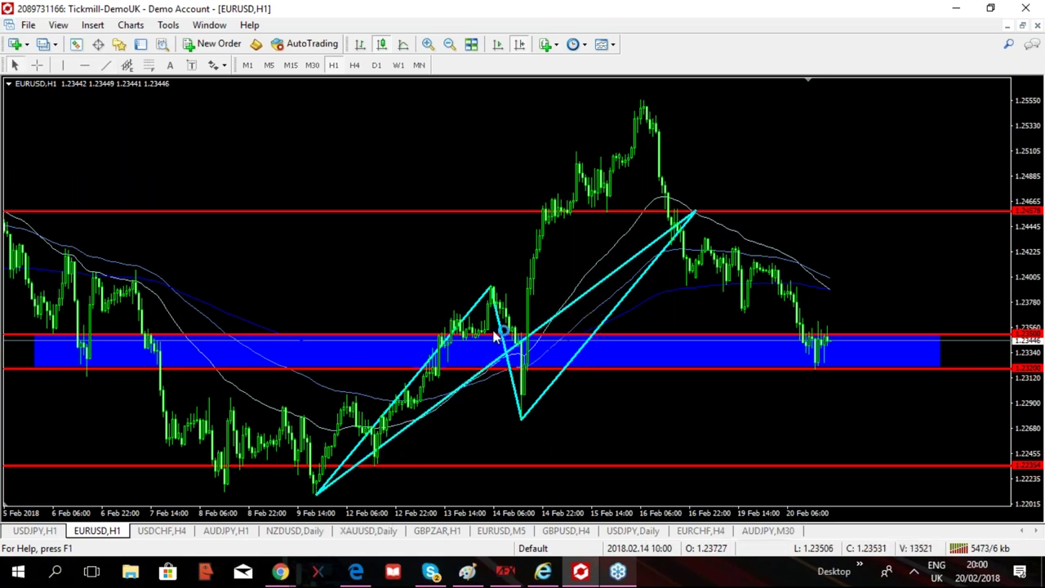
Draw a horizontal line where the long diagonal crosses the middle leg, about 1.2334, and measure up from it towards the 1.2458 line.
{"action": "left_click", "coordinate": [84, 65]}
{"action": "left_click", "coordinate": [529, 352]}
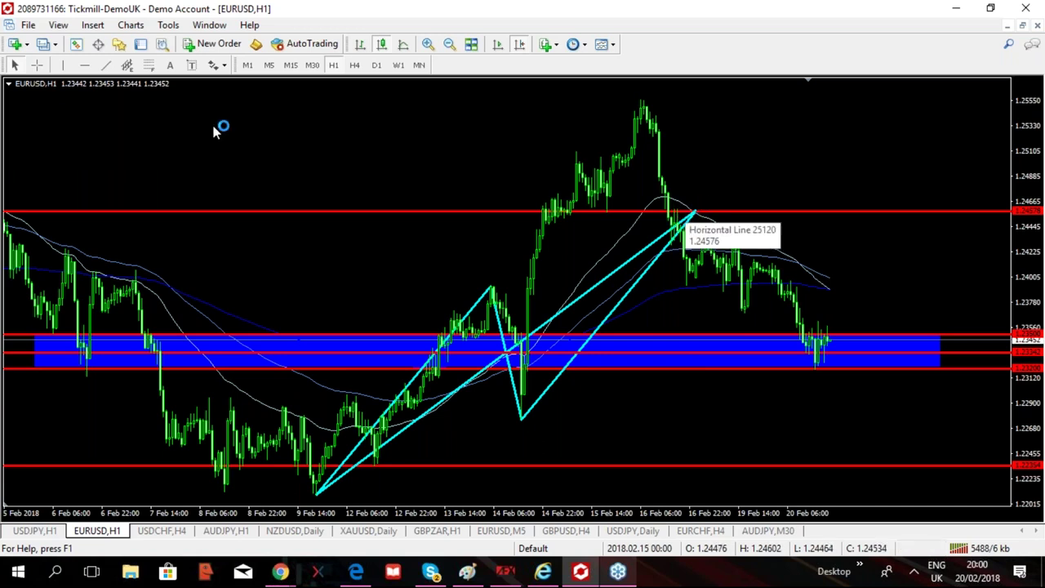
{"action": "left_click", "coordinate": [36, 66]}
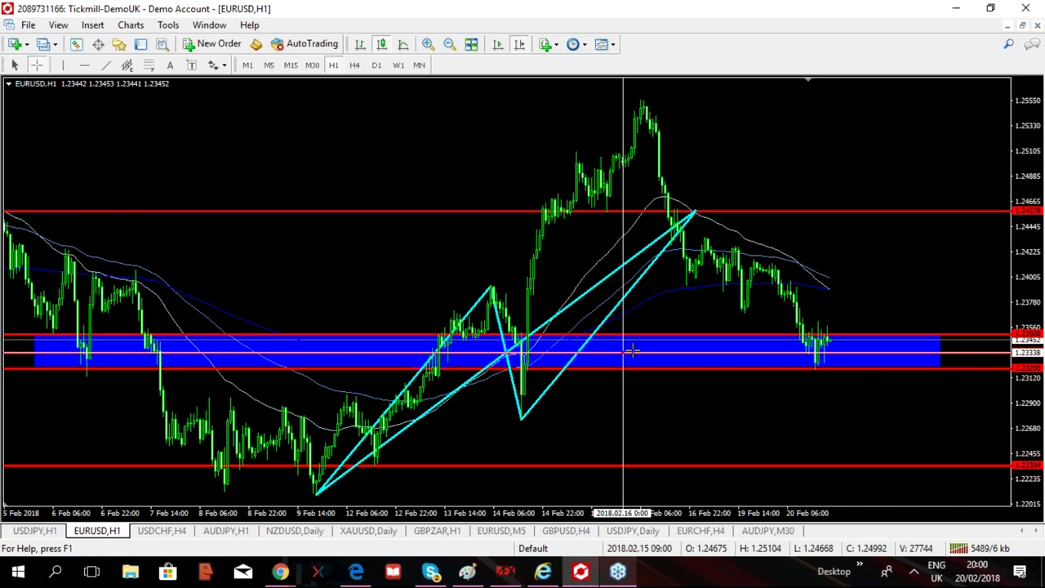
{"action": "left_click_drag", "start_coordinate": [633, 352], "coordinate": [707, 227]}
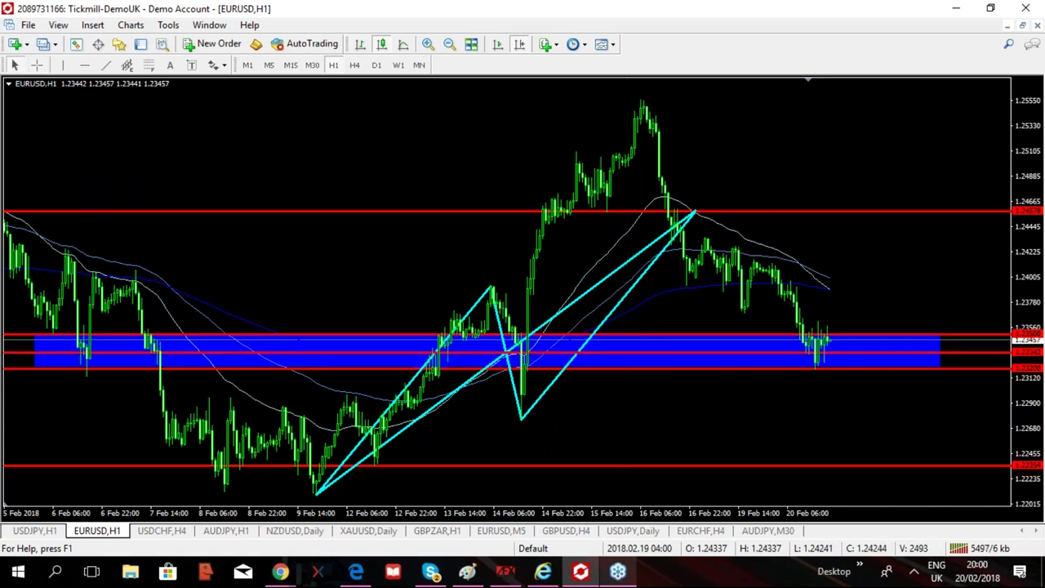
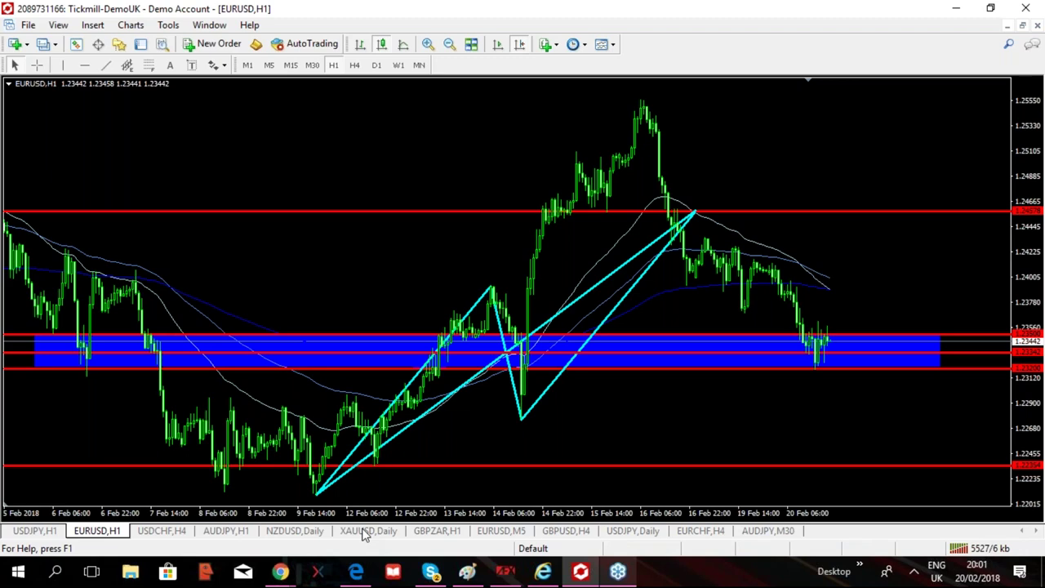
Open the XAUUSD daily chart and examine the projected swing and its blue target zone with the crosshair.
{"action": "left_click", "coordinate": [365, 531]}
{"action": "left_click_drag", "start_coordinate": [1031, 143], "coordinate": [1028, 189]}
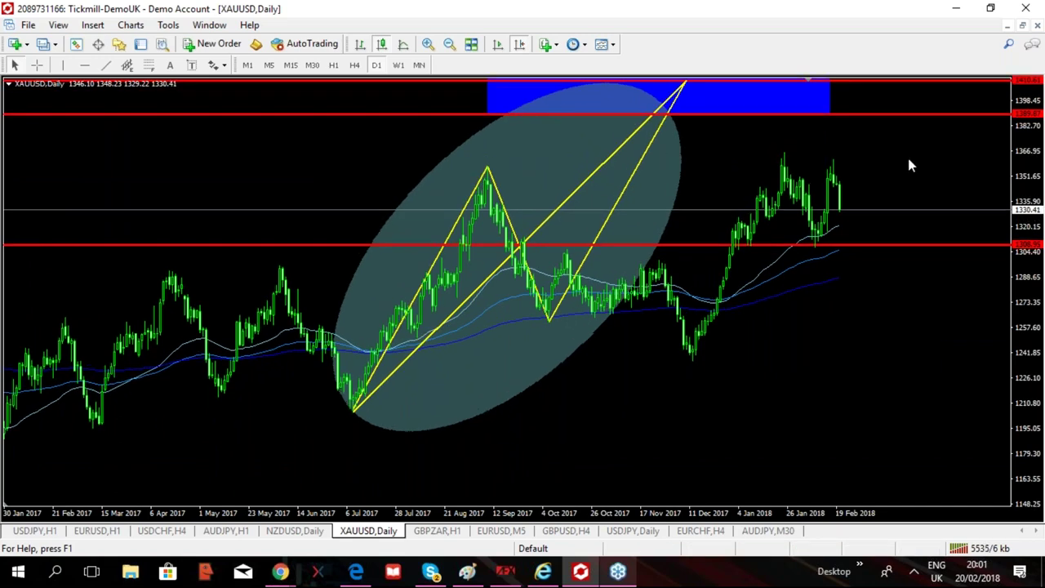
{"action": "left_click_drag", "start_coordinate": [1031, 158], "coordinate": [1027, 227]}
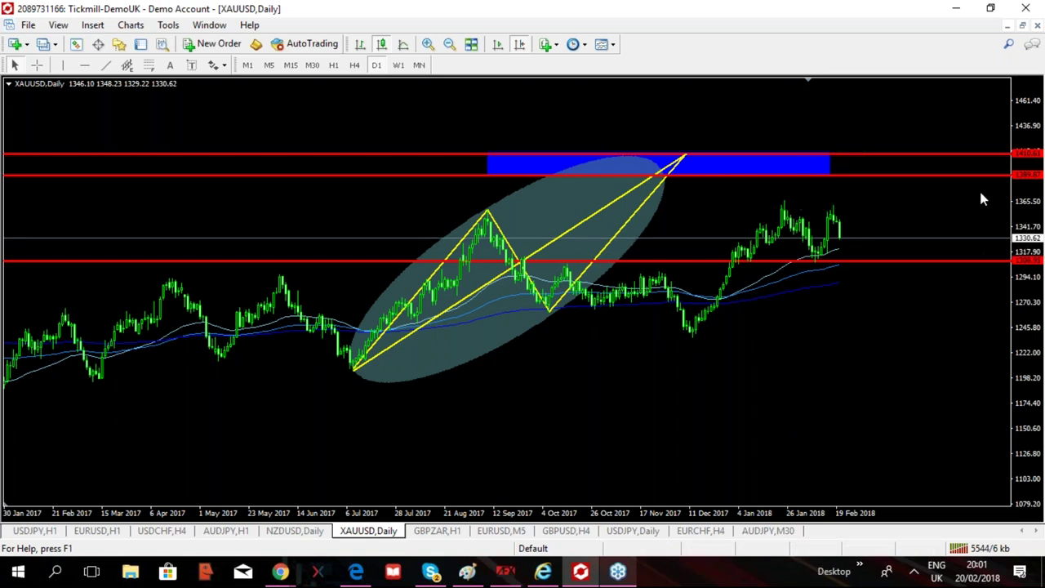
{"action": "left_click", "coordinate": [37, 65]}
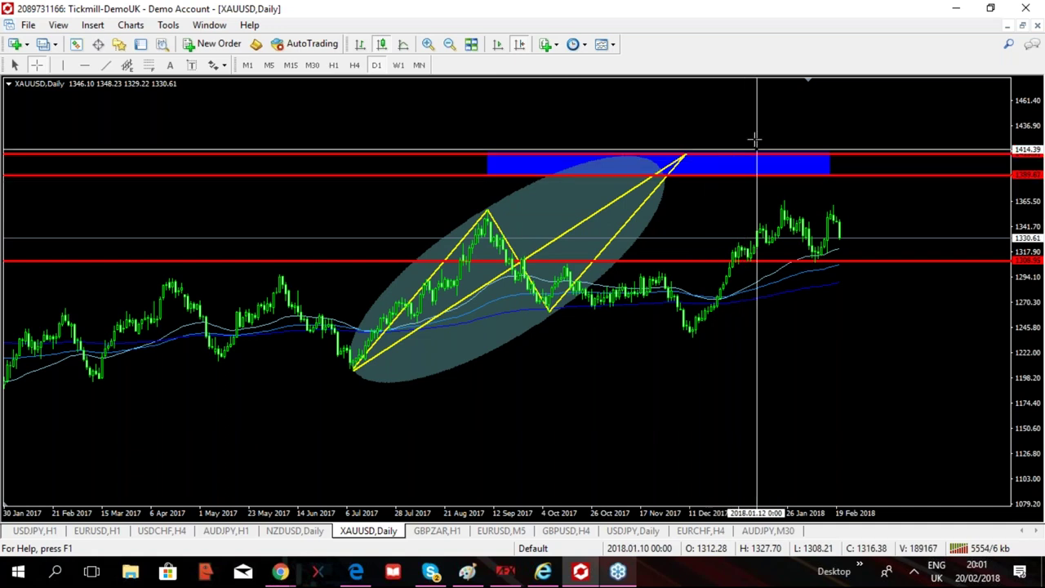
{"action": "left_click_drag", "start_coordinate": [753, 173], "coordinate": [755, 173]}
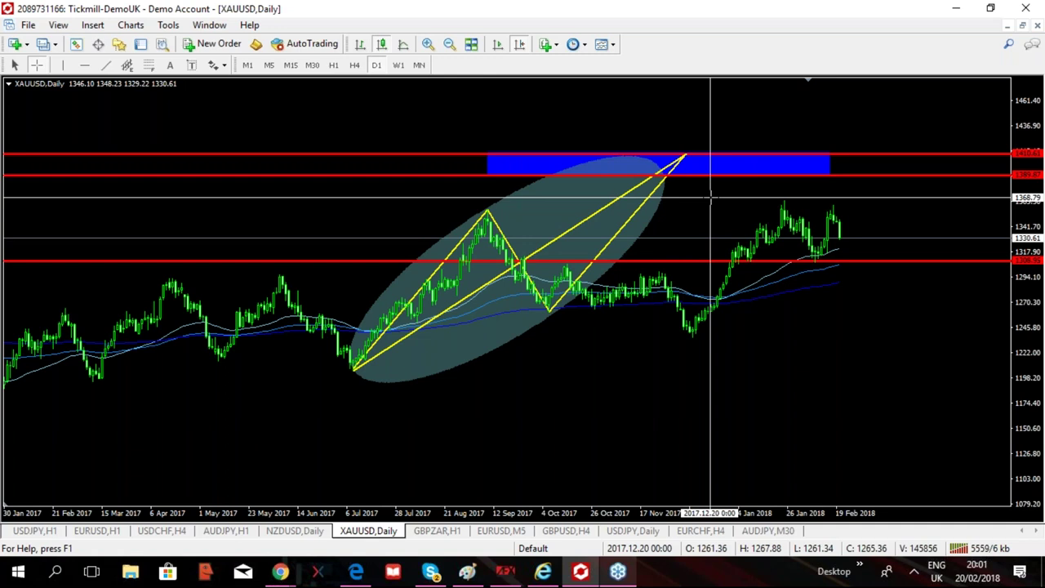
{"action": "key", "text": "Escape"}
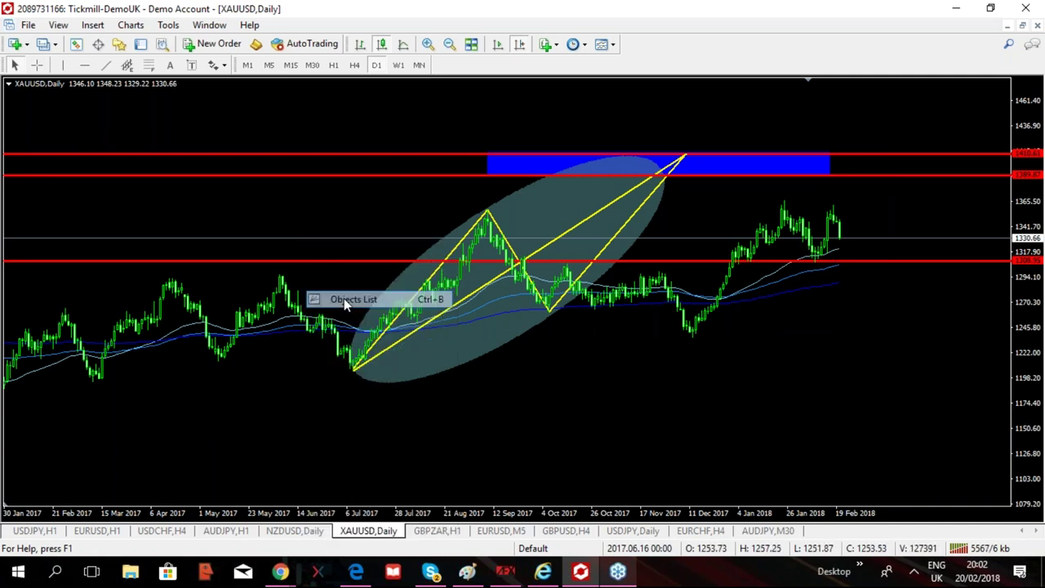
Delete the ellipse, the blue rectangle and all trendlines and horizontal lines from the XAUUSD daily chart.
{"action": "double_click", "coordinate": [421, 289]}
{"action": "key", "text": "Delete"}
{"action": "key", "text": "BackSpace"}
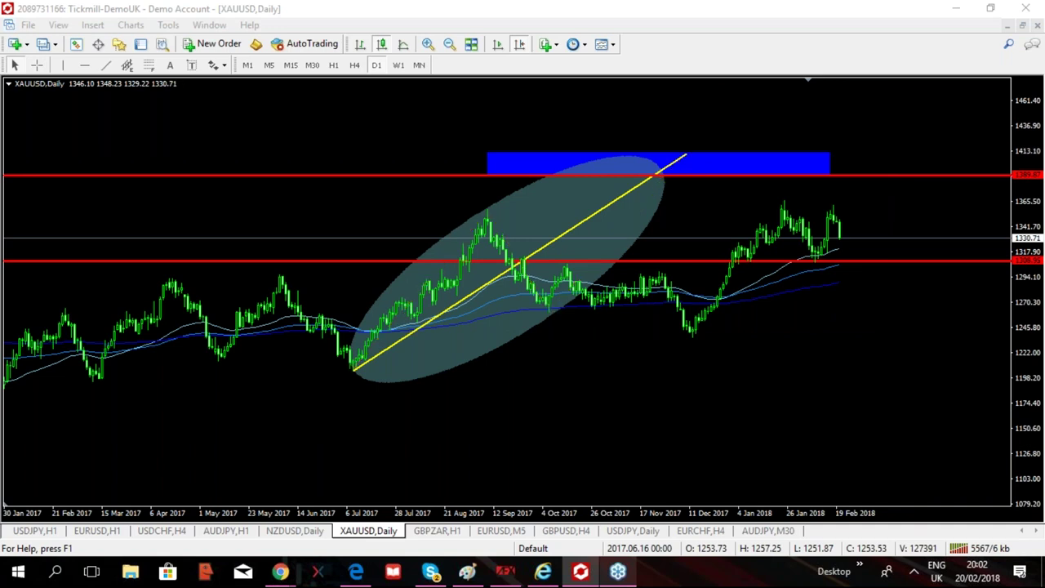
{"action": "key", "text": "BackSpace"}
{"action": "key", "text": "BackSpace"}
{"action": "key", "text": "BackSpace"}
{"action": "key", "text": "BackSpace"}
{"action": "key", "text": "BackSpace"}
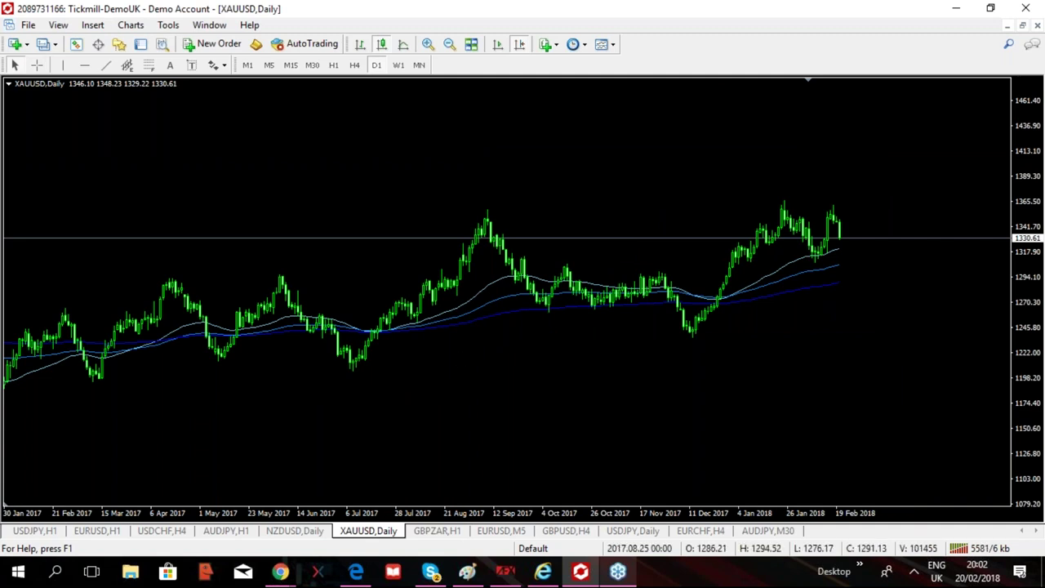
Enlarge the XAUUSD candles and compare price with the moving averages on the daily and H1 timeframes, back to 8 February.
{"action": "left_click", "coordinate": [429, 47]}
{"action": "left_click", "coordinate": [522, 46]}
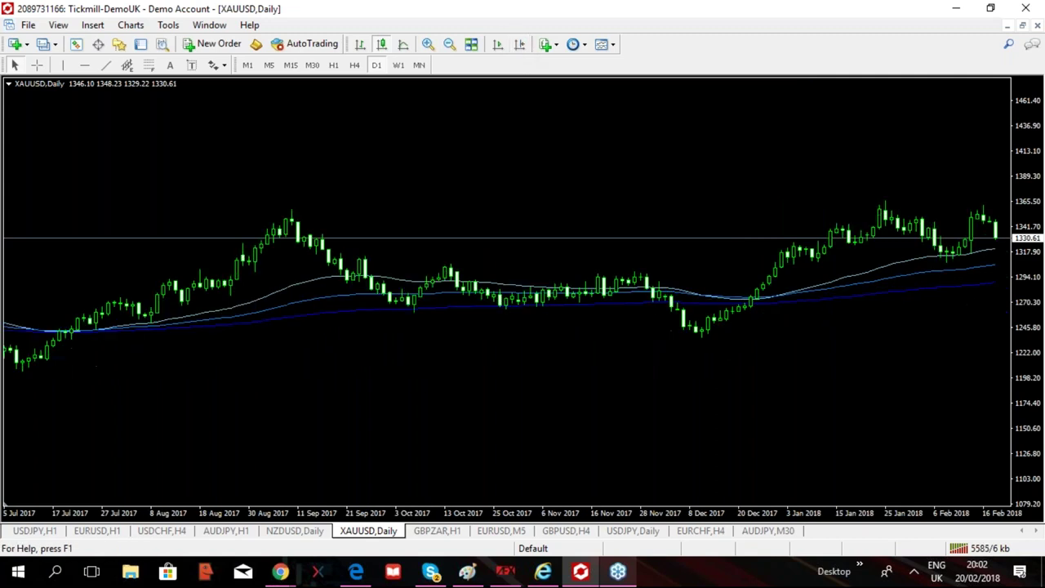
{"action": "left_click_drag", "start_coordinate": [1024, 343], "coordinate": [940, 144]}
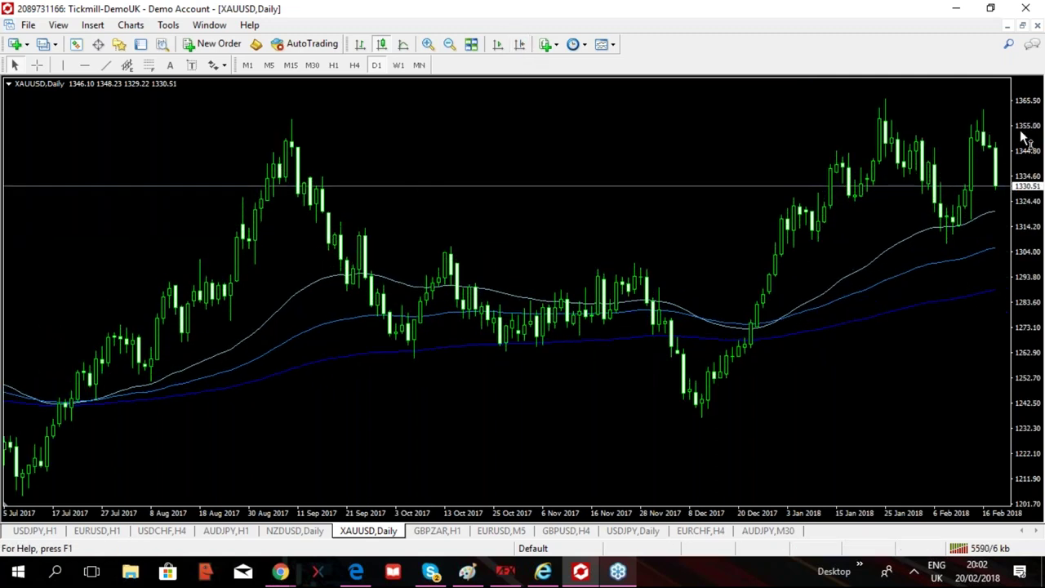
{"action": "left_click_drag", "start_coordinate": [1035, 173], "coordinate": [1031, 196]}
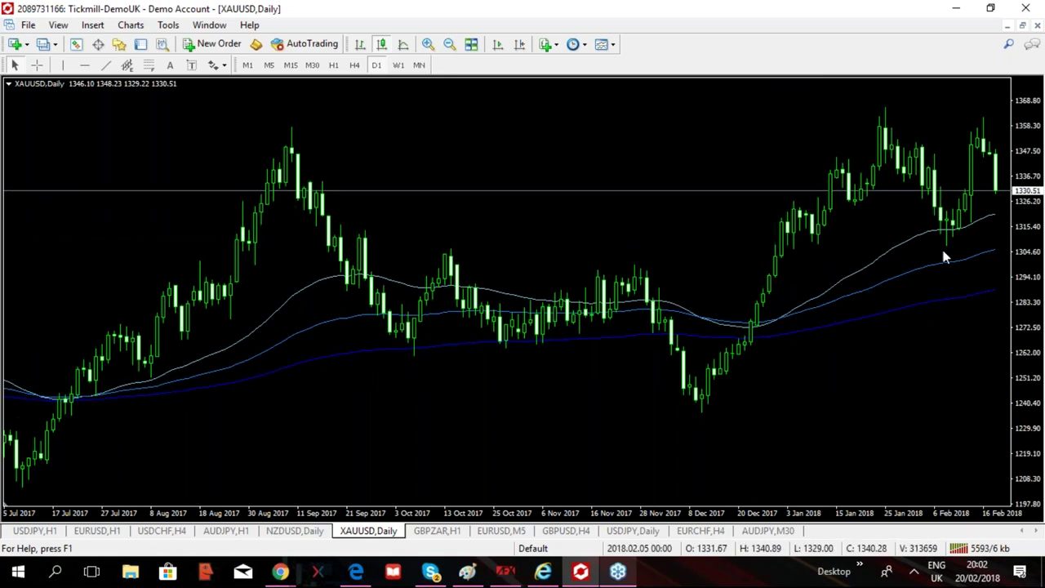
{"action": "left_click", "coordinate": [333, 66]}
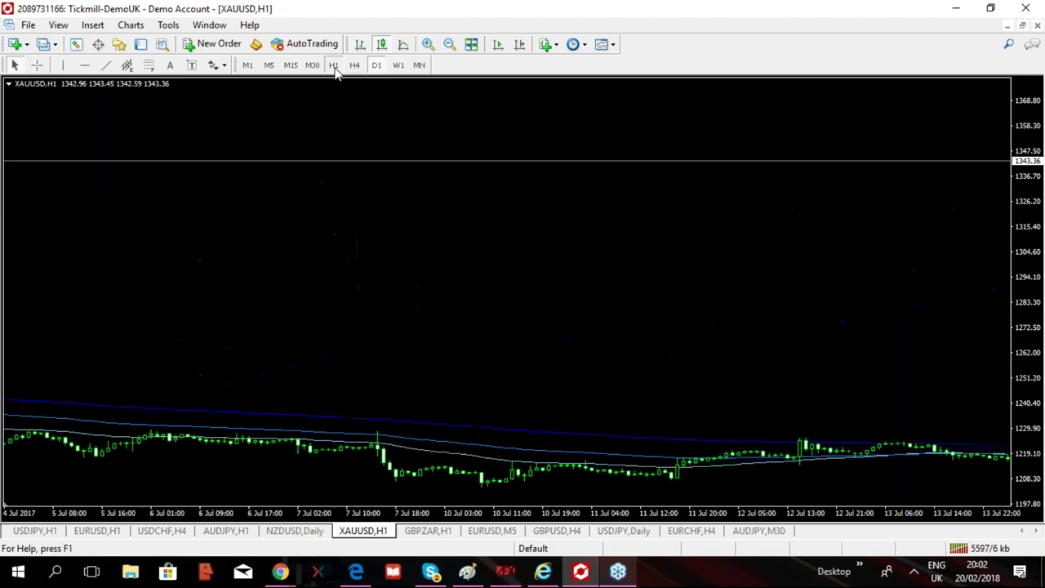
{"action": "left_click_drag", "start_coordinate": [1030, 237], "coordinate": [1031, 315]}
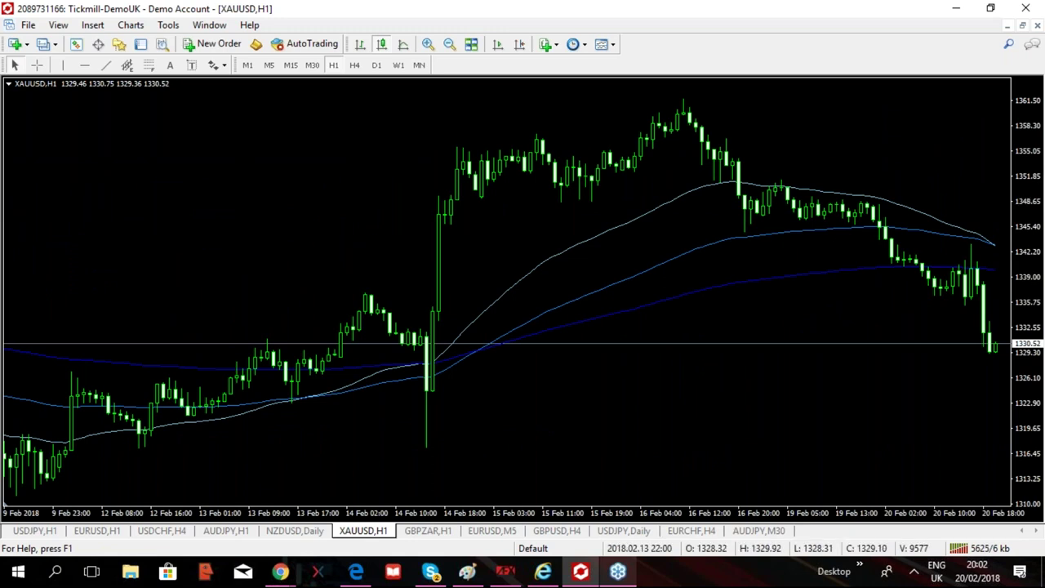
{"action": "left_click", "coordinate": [520, 44]}
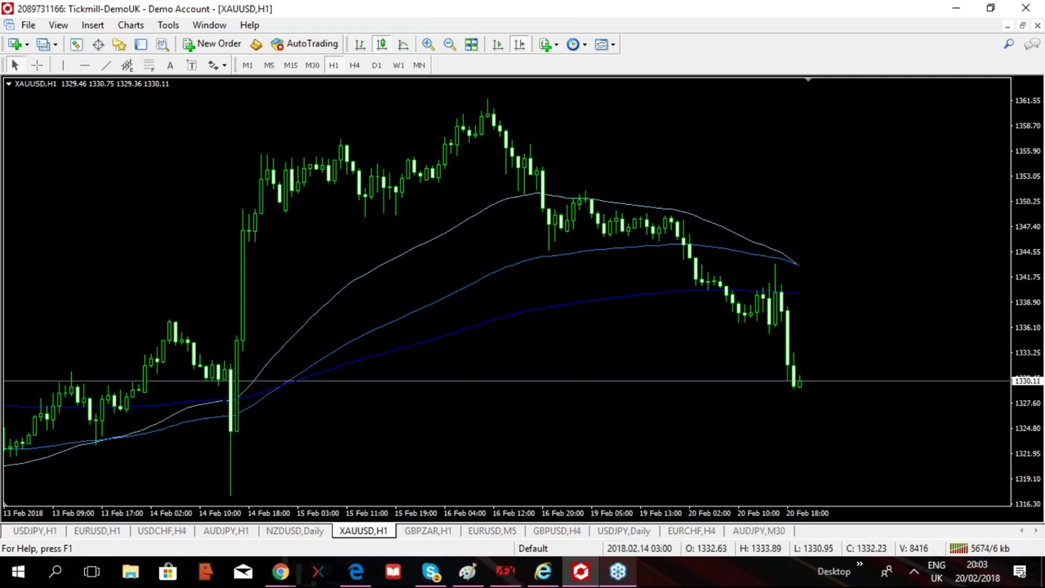
{"action": "left_click_drag", "start_coordinate": [175, 233], "coordinate": [433, 269]}
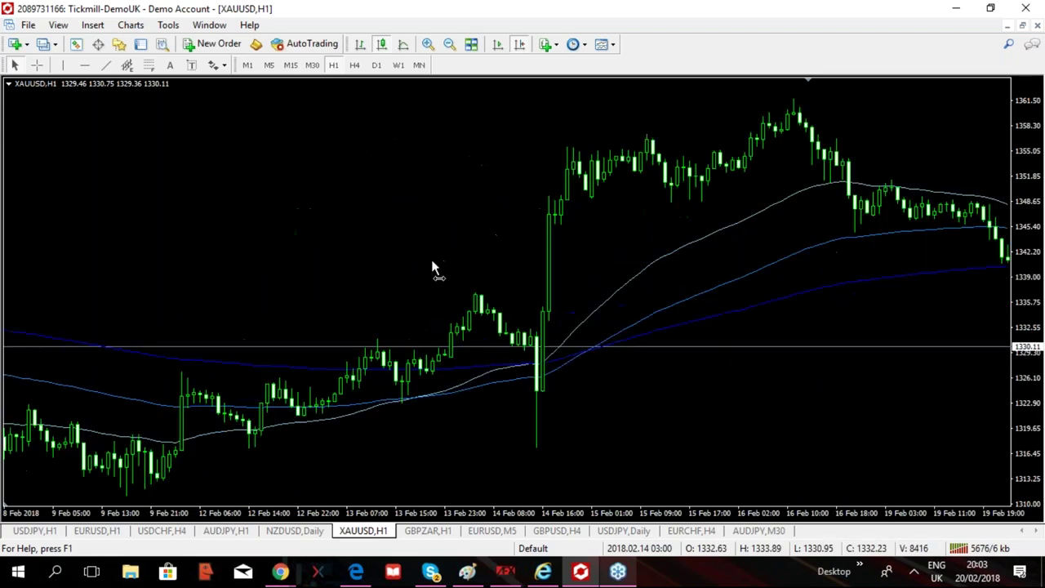
Examine XAUUSD price against its moving averages on H4 and then daily, including the early February pullback.
{"action": "left_click", "coordinate": [360, 66]}
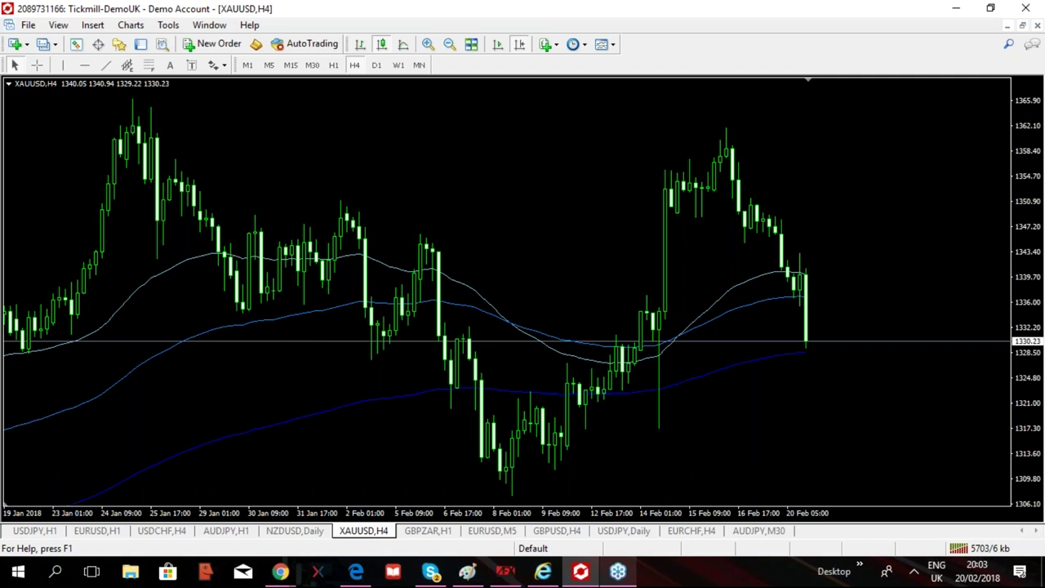
{"action": "left_click", "coordinate": [376, 64]}
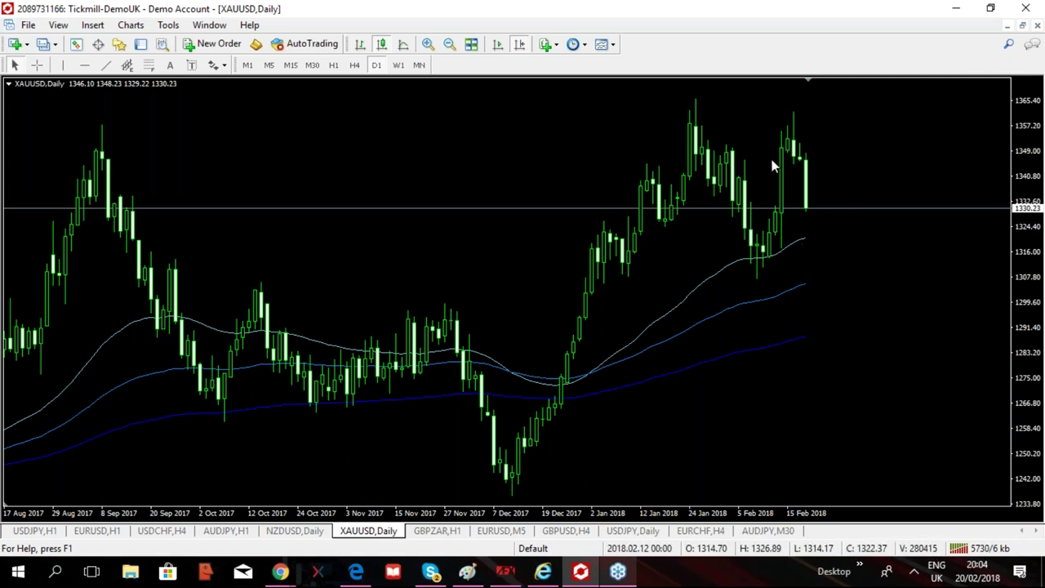
{"action": "left_click_drag", "start_coordinate": [1034, 164], "coordinate": [1035, 206]}
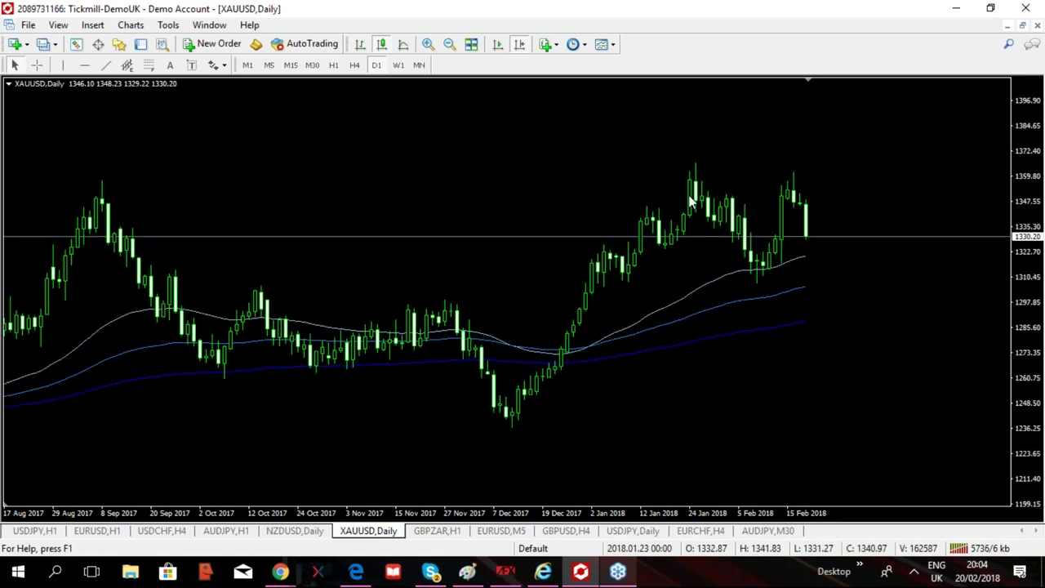
{"action": "left_click", "coordinate": [772, 271]}
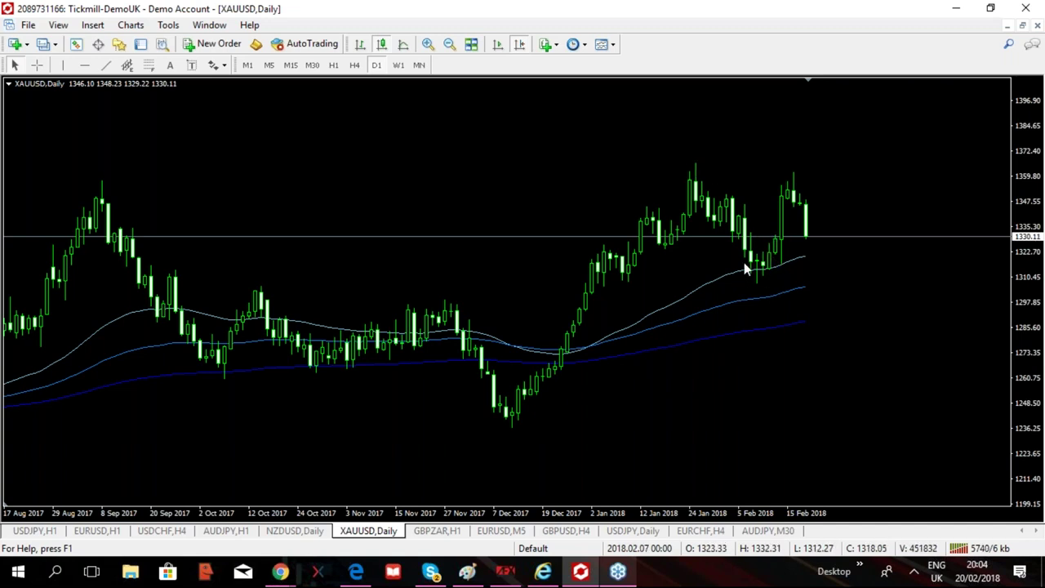
{"action": "mouse_move", "coordinate": [803, 264]}
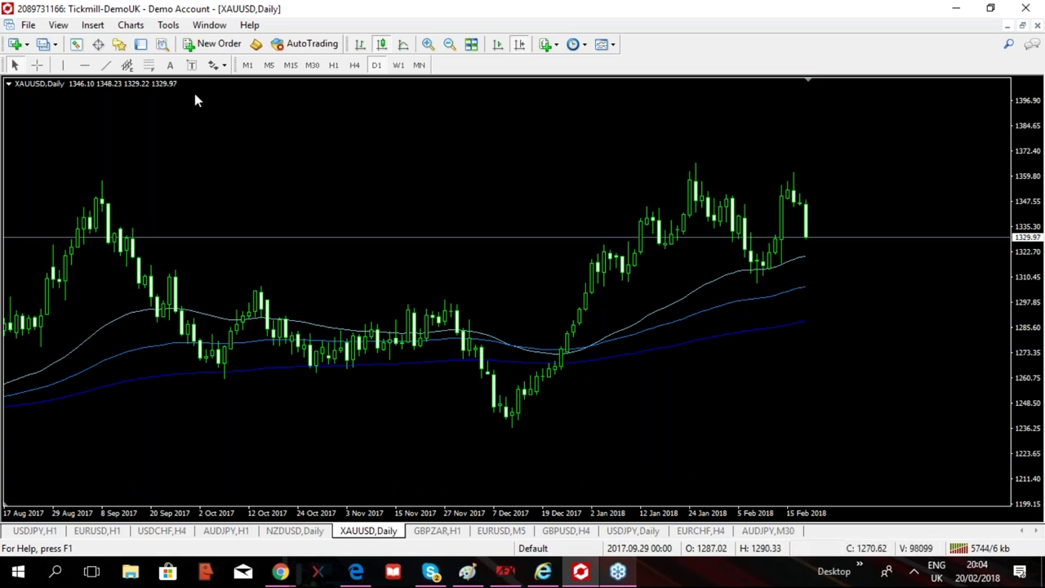
Draw trendlines from the 12 December low to the late January high and from that high to the early February low.
{"action": "left_click", "coordinate": [105, 72]}
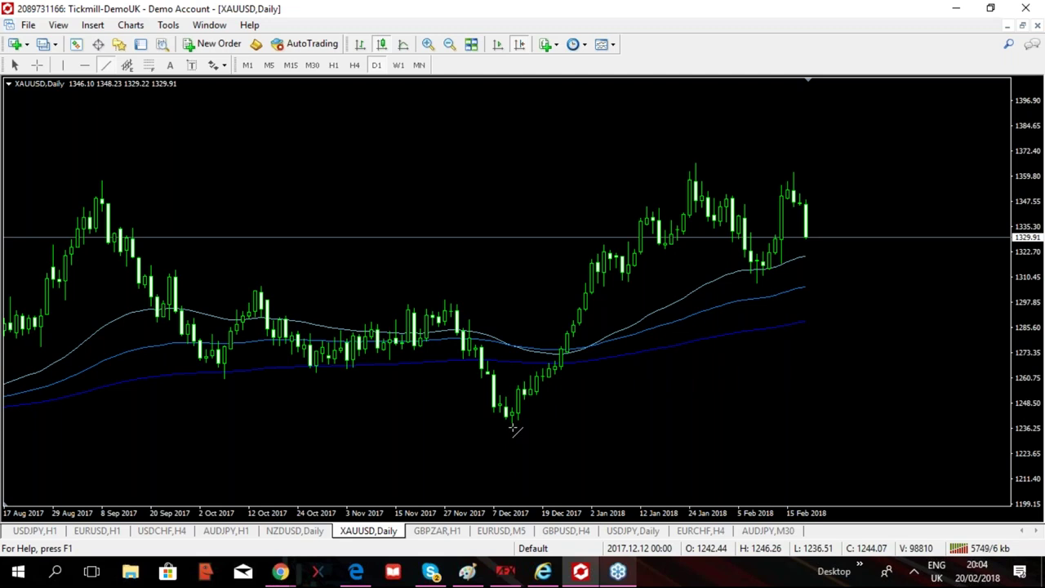
{"action": "left_click_drag", "start_coordinate": [513, 427], "coordinate": [695, 164]}
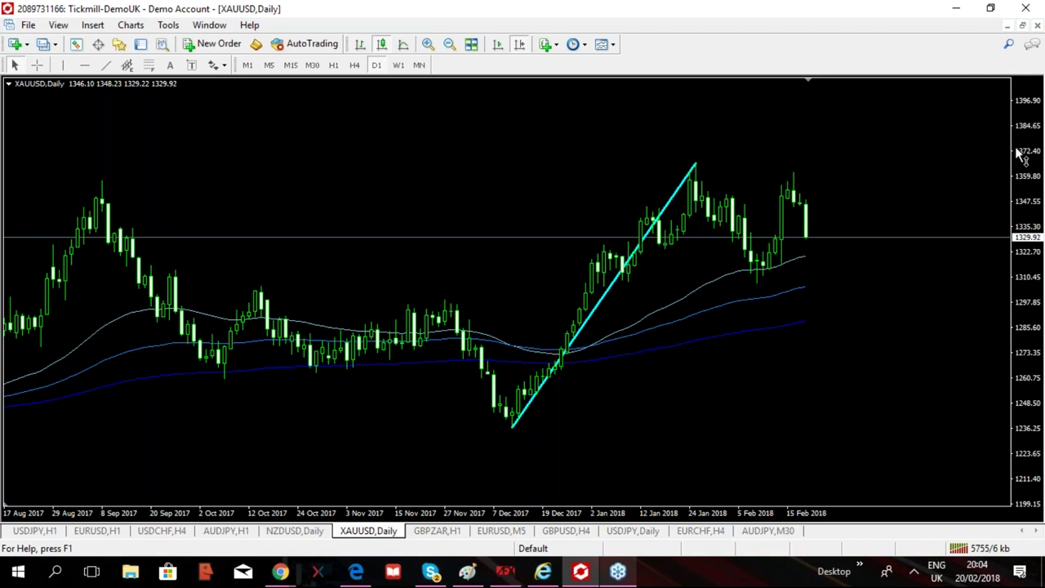
{"action": "left_click_drag", "start_coordinate": [1021, 154], "coordinate": [1020, 170]}
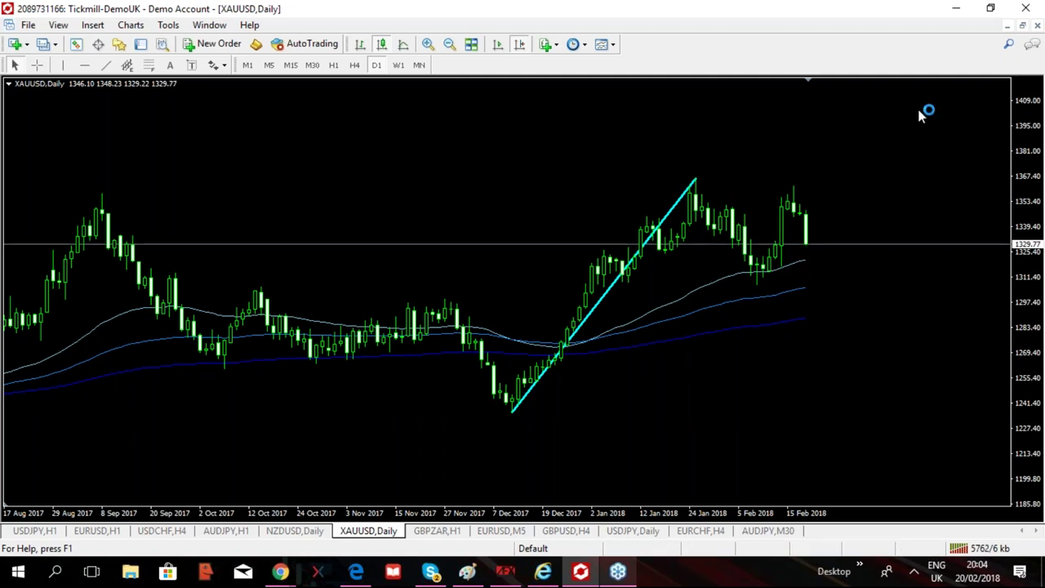
{"action": "left_click", "coordinate": [105, 65]}
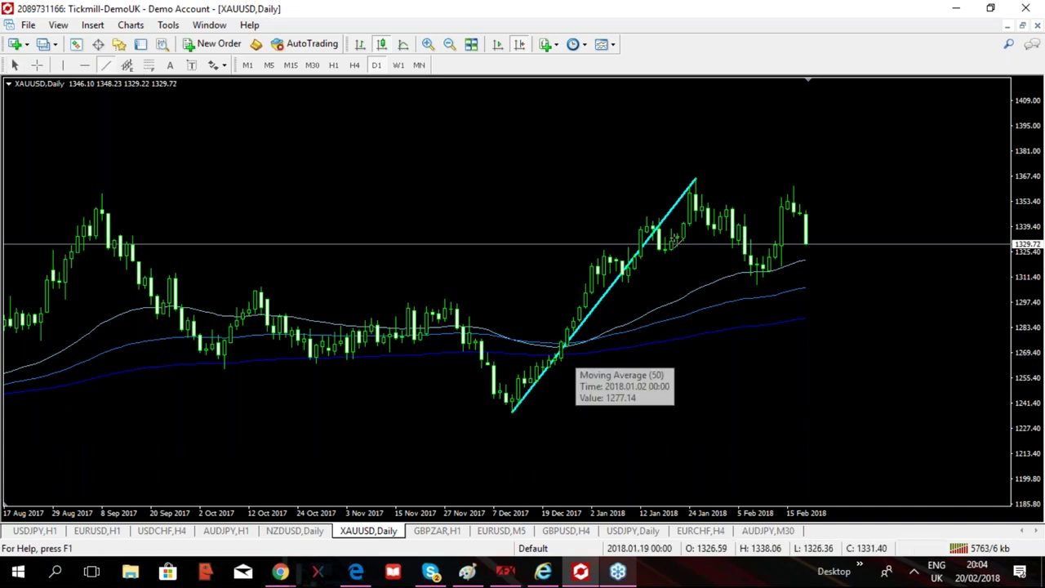
{"action": "left_click_drag", "start_coordinate": [696, 177], "coordinate": [756, 284]}
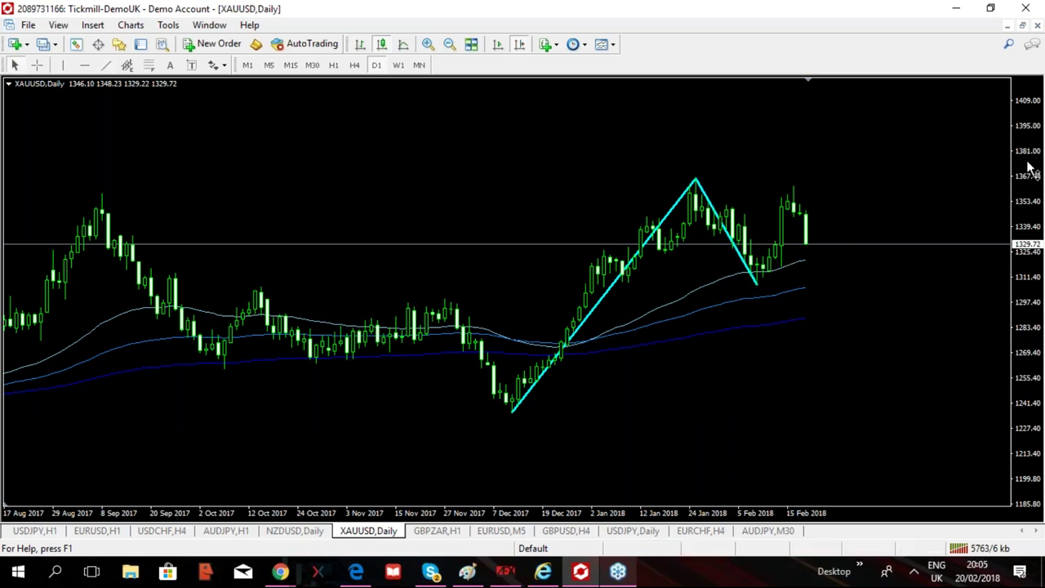
{"action": "left_click_drag", "start_coordinate": [1030, 169], "coordinate": [1032, 196]}
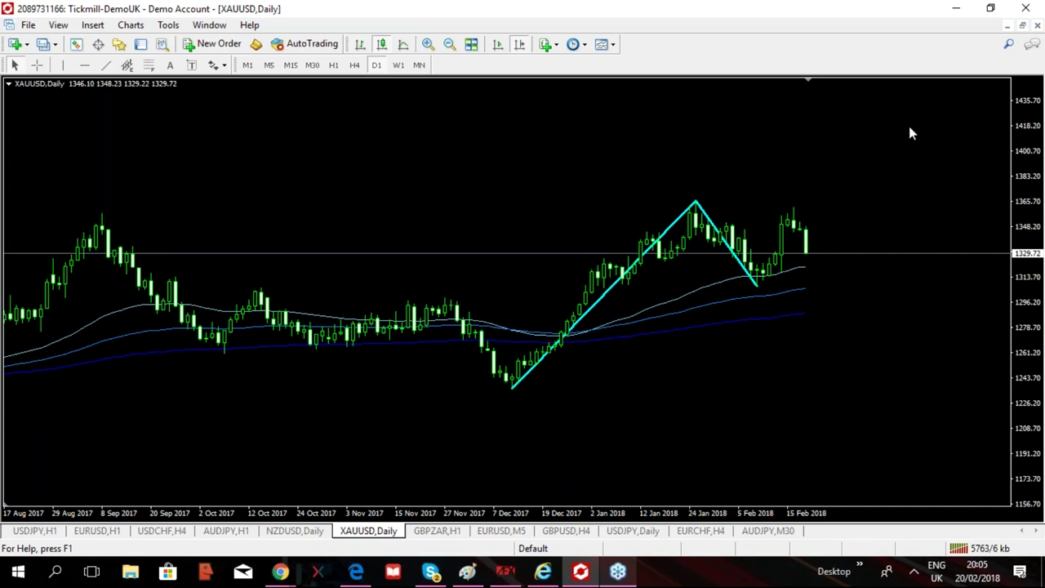
Move the first rising trendline to start at the early February low and redraw one from the December low to the January high.
{"action": "double_click", "coordinate": [607, 295]}
{"action": "left_click_drag", "start_coordinate": [607, 300], "coordinate": [849, 191]}
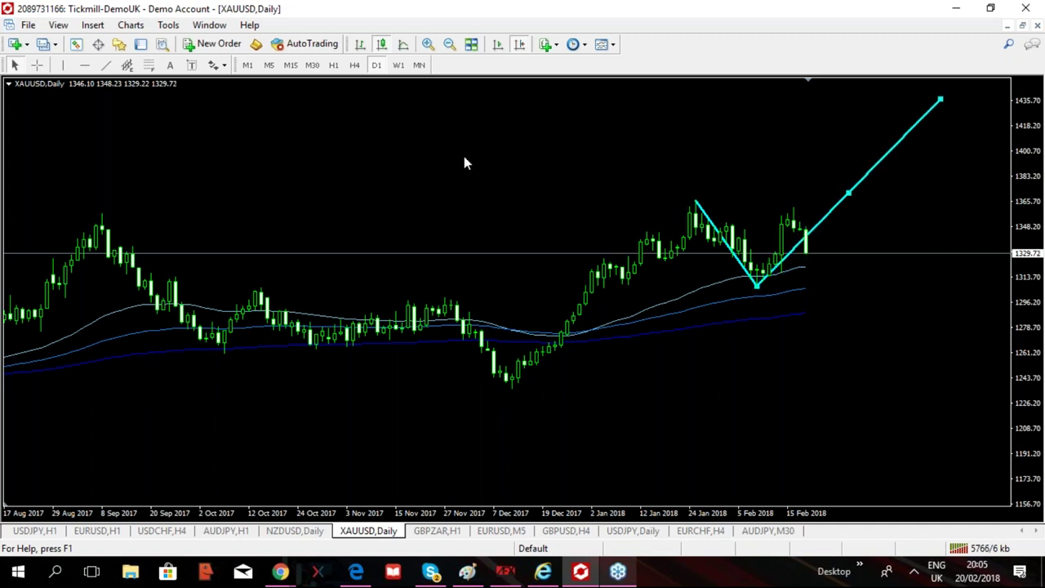
{"action": "left_click", "coordinate": [104, 65]}
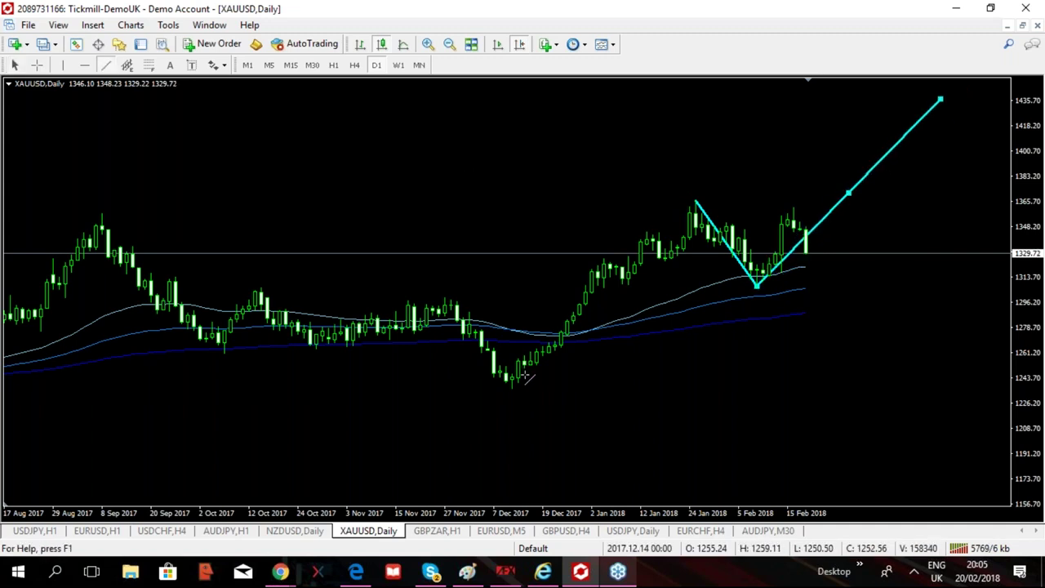
{"action": "left_click_drag", "start_coordinate": [512, 390], "coordinate": [695, 201]}
{"action": "left_click", "coordinate": [872, 183]}
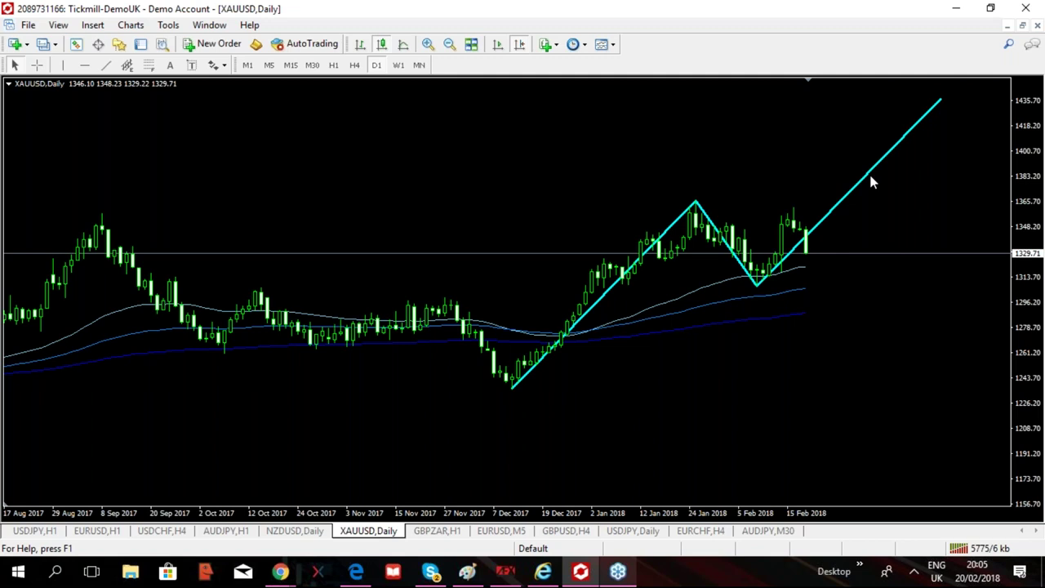
Draw a horizontal line at the projected leg's upper end, about 1436, and a trendline from the December low to that end.
{"action": "left_click", "coordinate": [84, 65]}
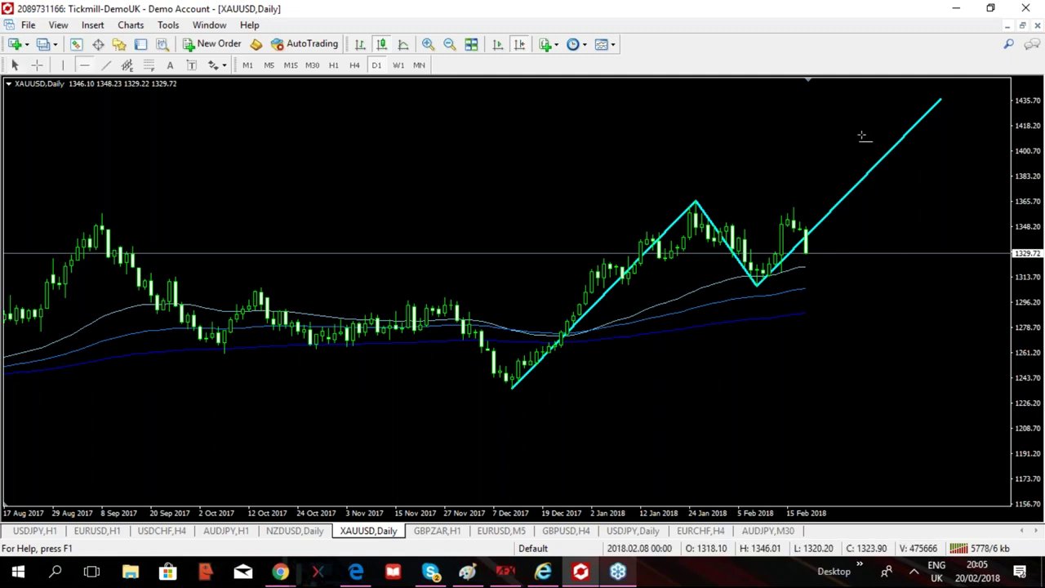
{"action": "left_click", "coordinate": [943, 99]}
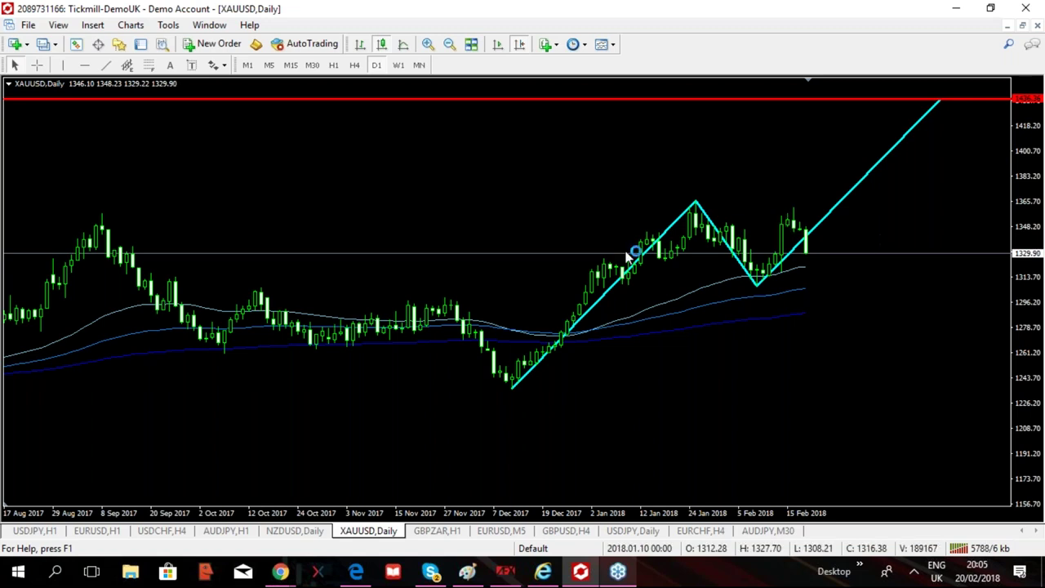
{"action": "left_click", "coordinate": [107, 65]}
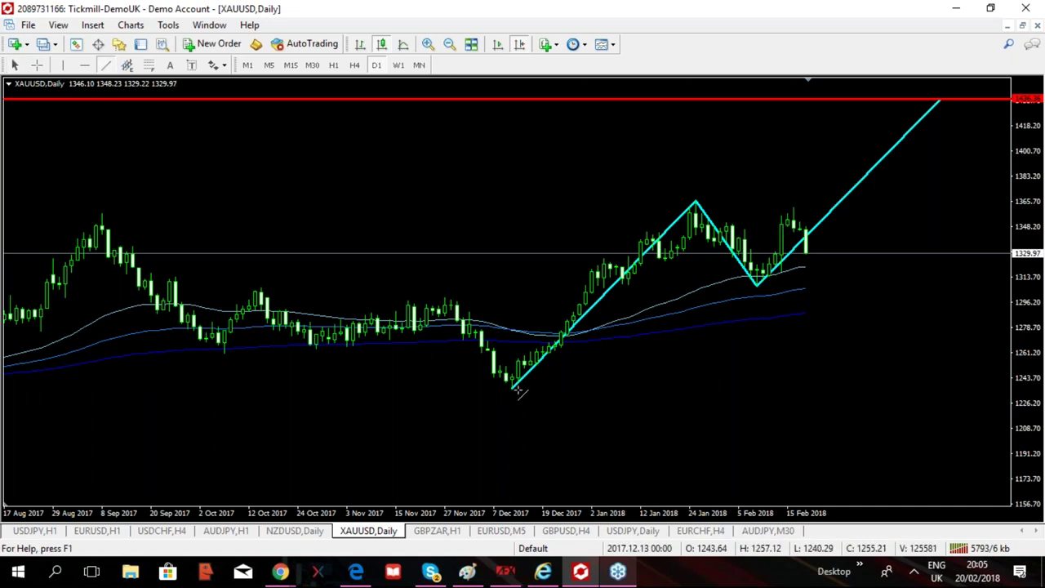
{"action": "left_click_drag", "start_coordinate": [513, 388], "coordinate": [938, 98]}
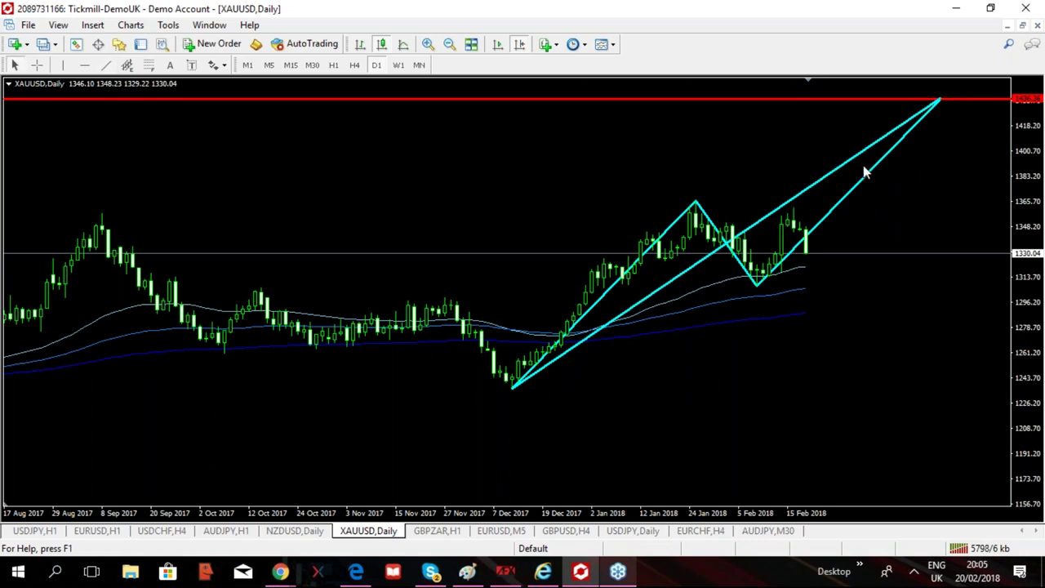
Draw four horizontal lines on the XAUUSD daily chart at about 1337, 1349, 1357 and 1365.7.
{"action": "left_click", "coordinate": [84, 65]}
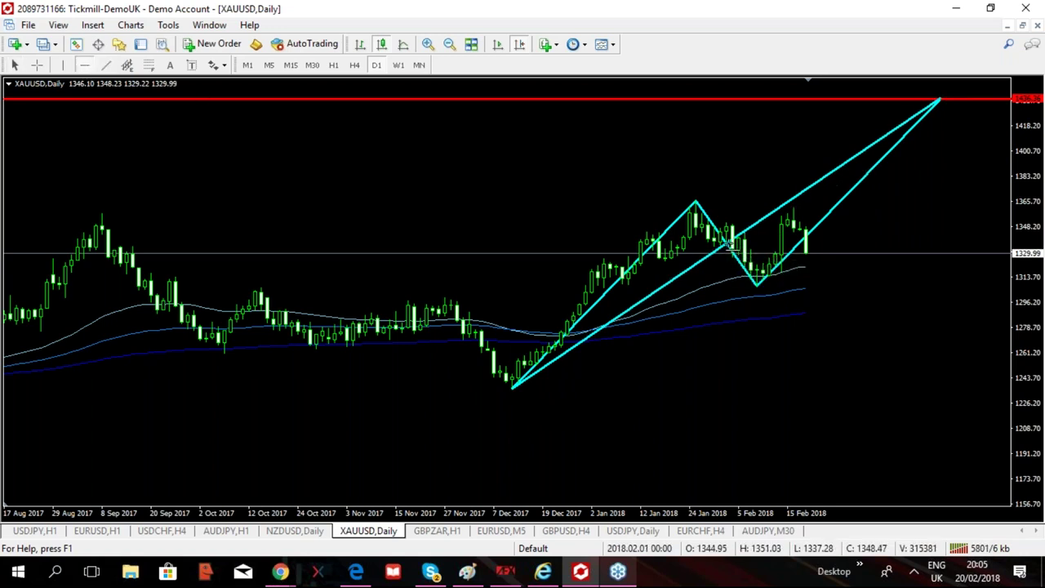
{"action": "left_click", "coordinate": [725, 243]}
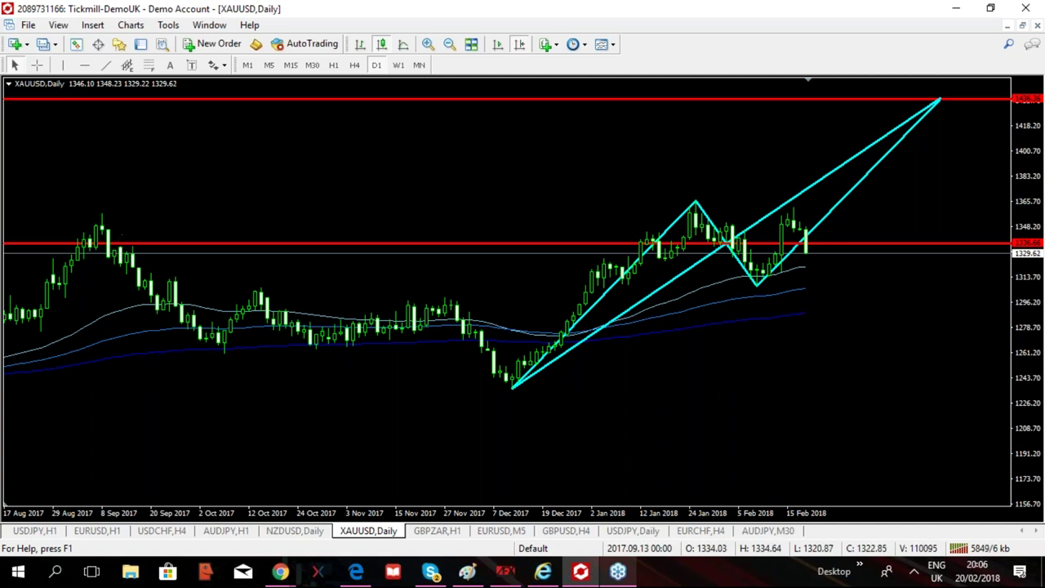
{"action": "left_click", "coordinate": [84, 65]}
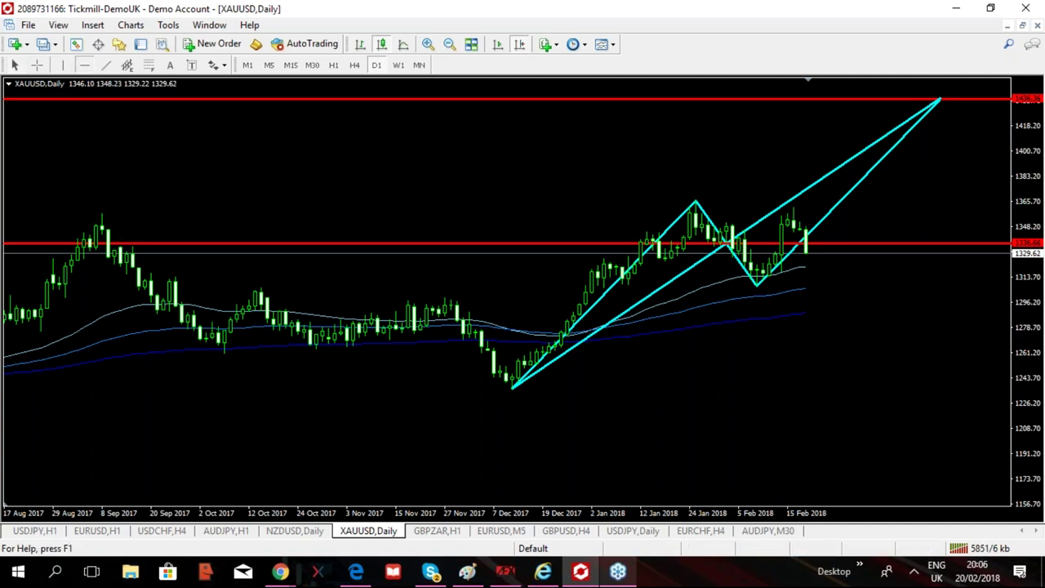
{"action": "left_click", "coordinate": [107, 226]}
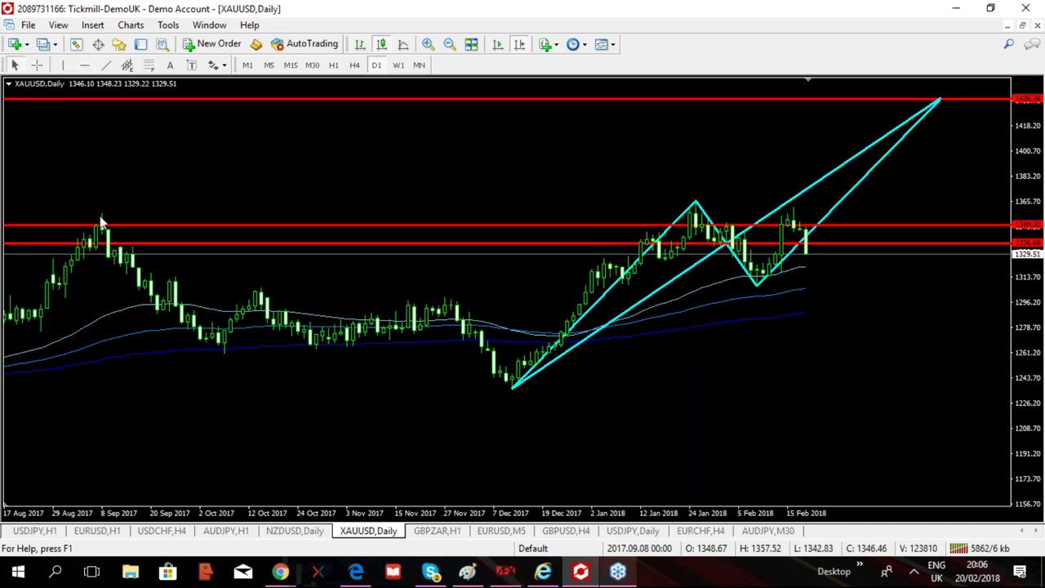
{"action": "left_click", "coordinate": [86, 66]}
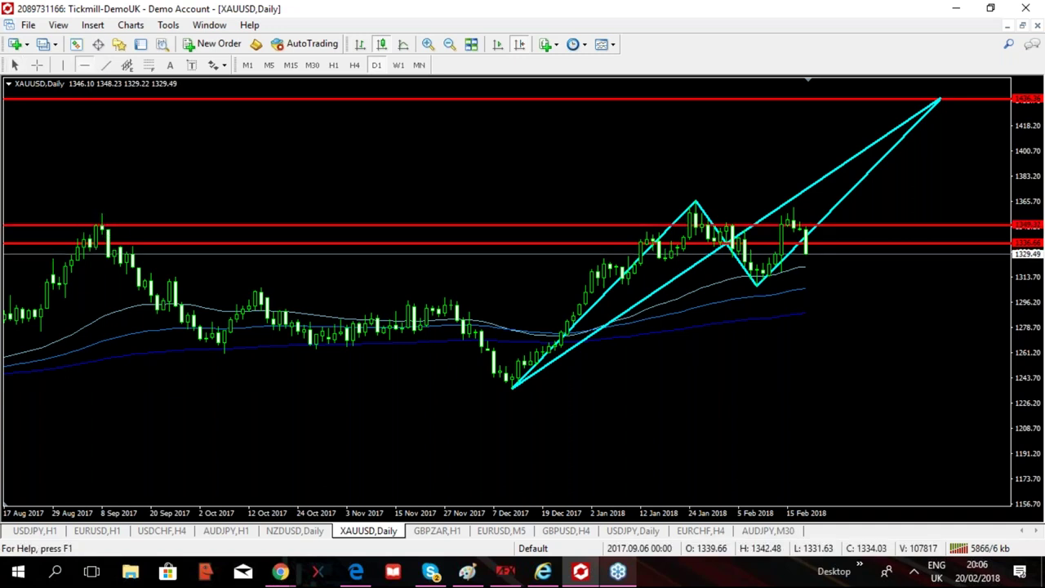
{"action": "left_click", "coordinate": [107, 215]}
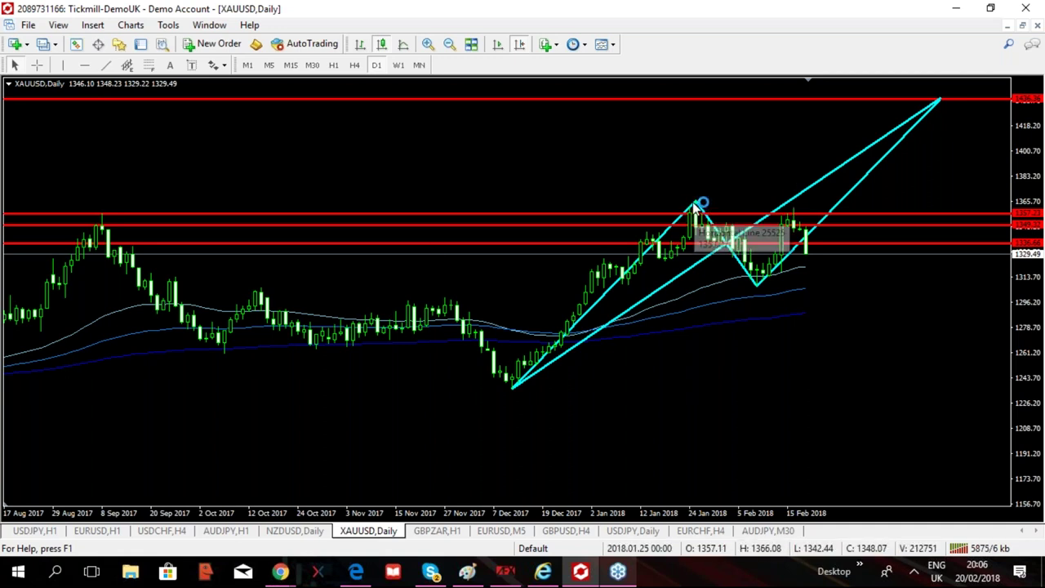
{"action": "left_click", "coordinate": [92, 66]}
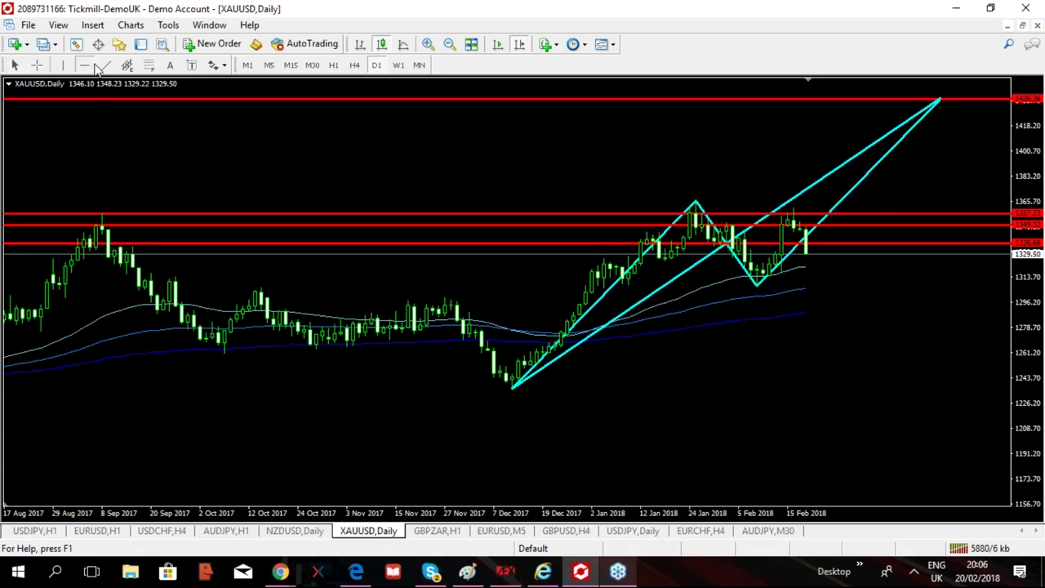
{"action": "left_click", "coordinate": [700, 201]}
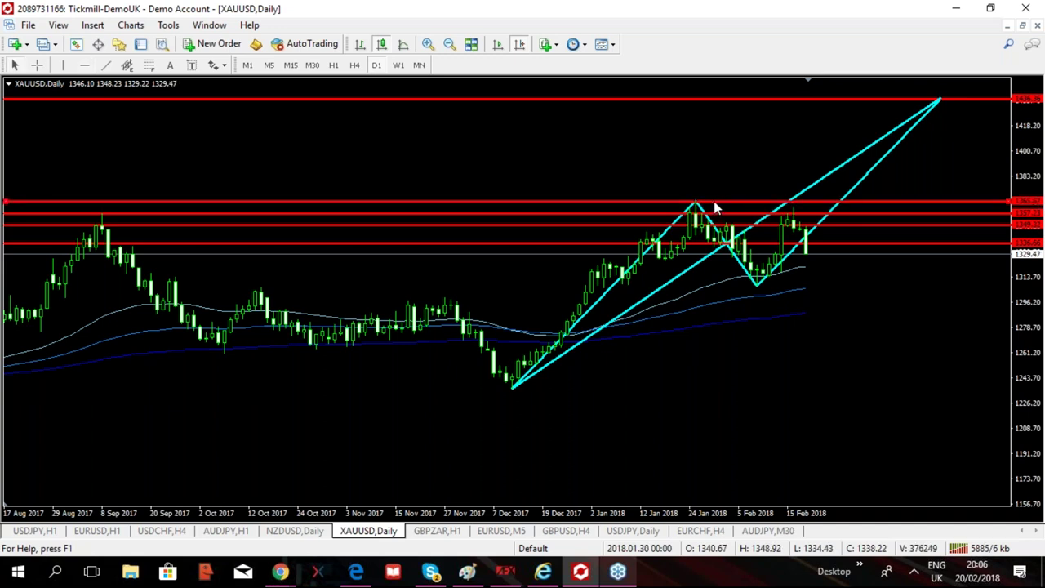
Draw a rectangle filling the zone between the lines at about 1337 and 1365.7, from early September 2017 to beyond the latest candle.
{"action": "left_click", "coordinate": [93, 24]}
{"action": "mouse_move", "coordinate": [143, 145]}
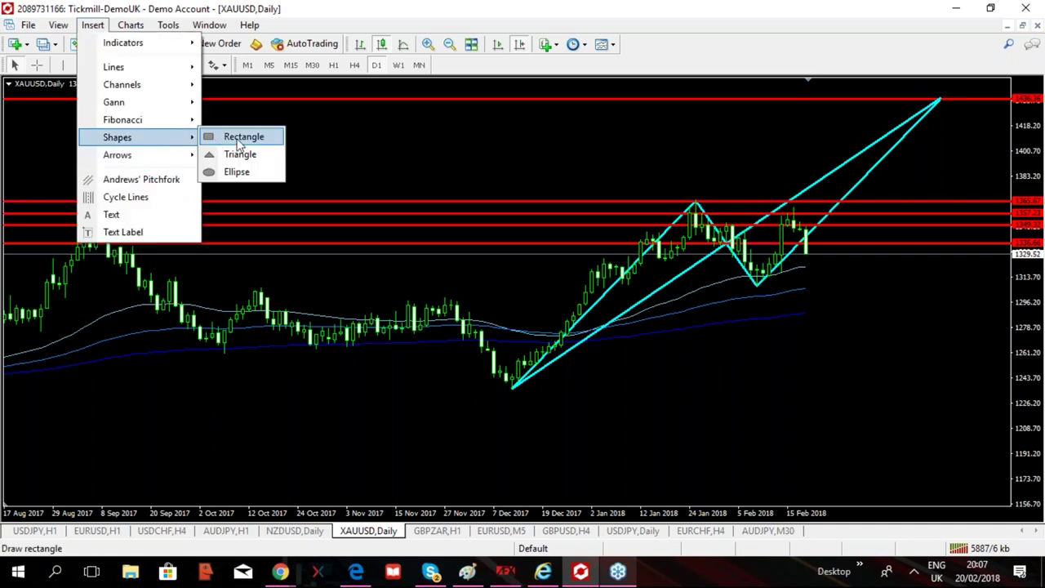
{"action": "left_click", "coordinate": [238, 137]}
{"action": "left_click_drag", "start_coordinate": [65, 200], "coordinate": [933, 243]}
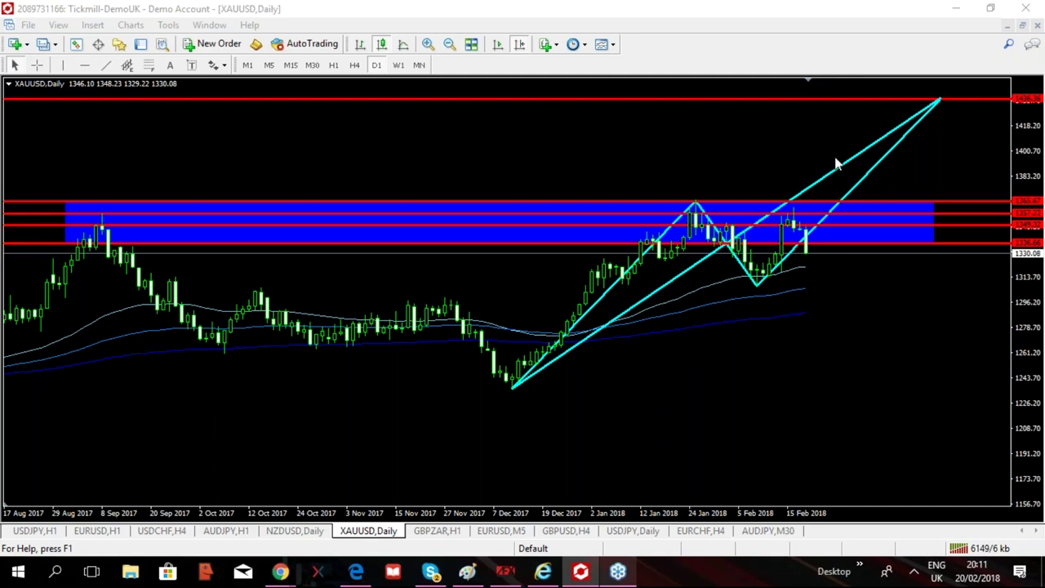
Replace the GBPZAR H1 chart's symbol with GBPCAD from the Market Watch, and close the symbol list.
{"action": "left_click", "coordinate": [76, 44]}
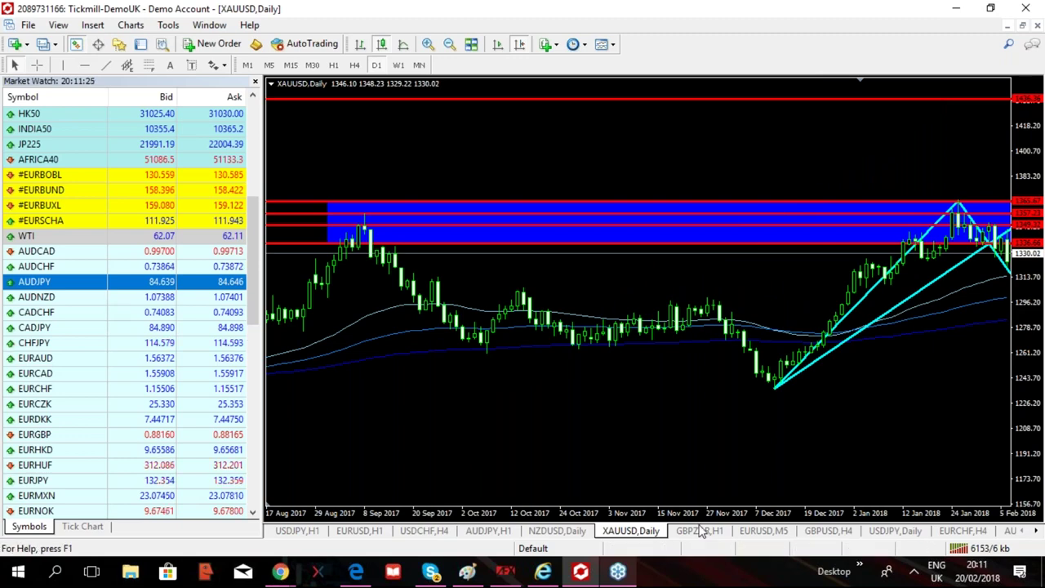
{"action": "left_click", "coordinate": [701, 531]}
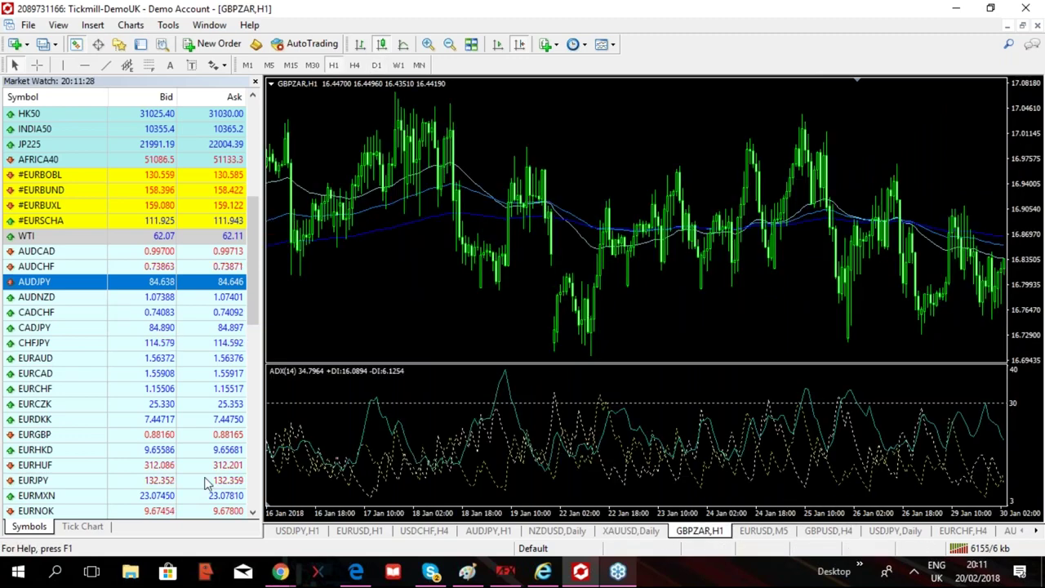
{"action": "left_click_drag", "start_coordinate": [249, 246], "coordinate": [270, 341]}
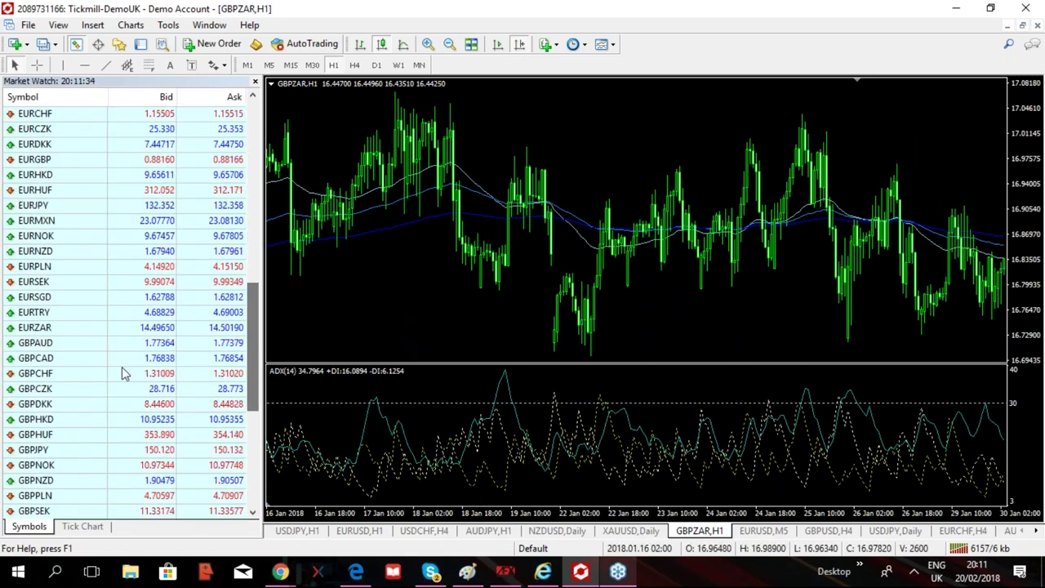
{"action": "left_click", "coordinate": [122, 358]}
{"action": "left_click_drag", "start_coordinate": [471, 263], "coordinate": [459, 255]}
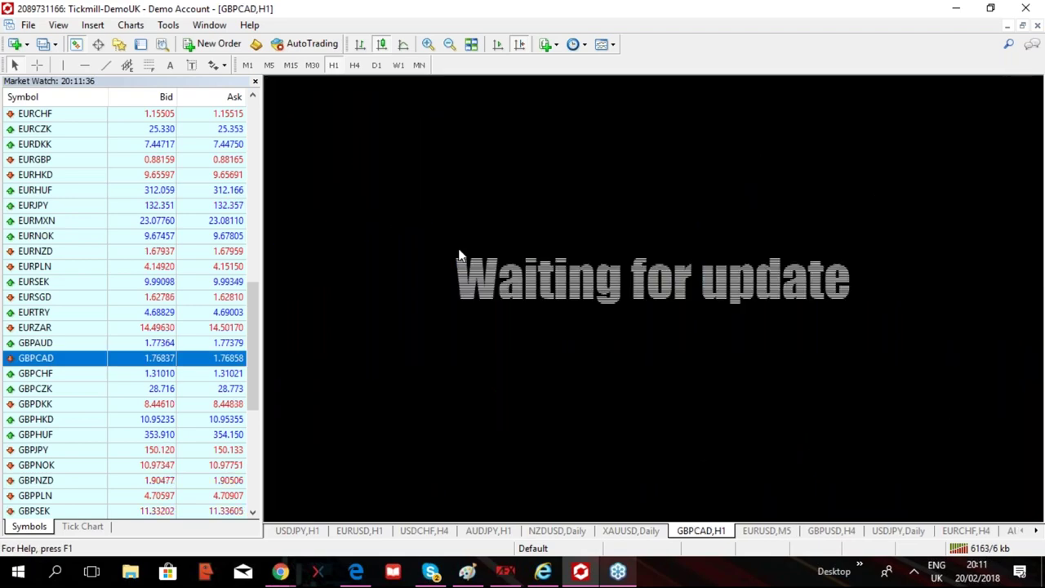
{"action": "left_click", "coordinate": [255, 82]}
Delete the ADX indicator window from the GBPCAD H1 chart and bring the chart to the latest candles.
{"action": "right_click", "coordinate": [373, 411]}
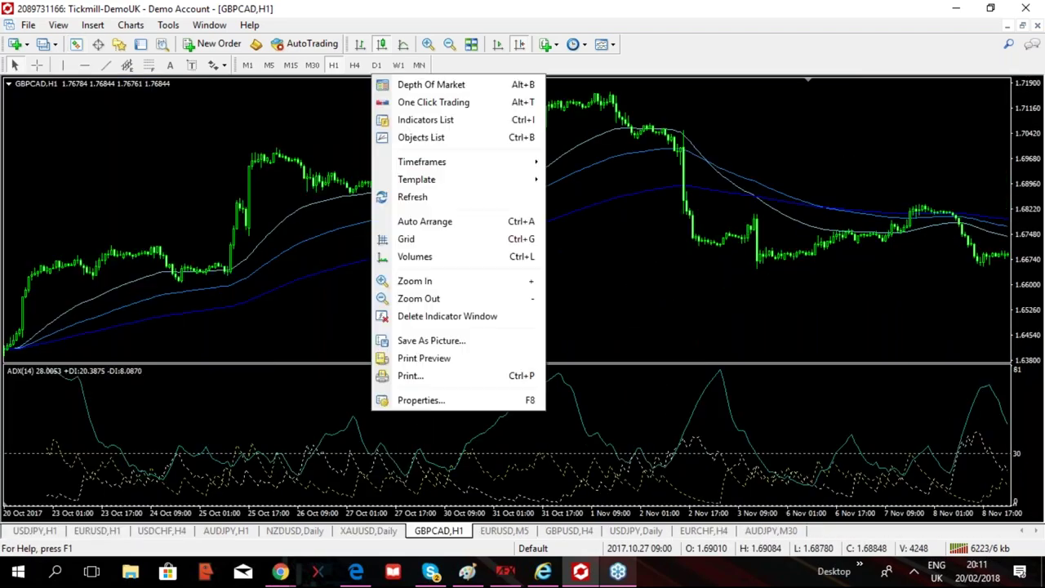
{"action": "left_click", "coordinate": [466, 95]}
{"action": "left_click", "coordinate": [521, 44]}
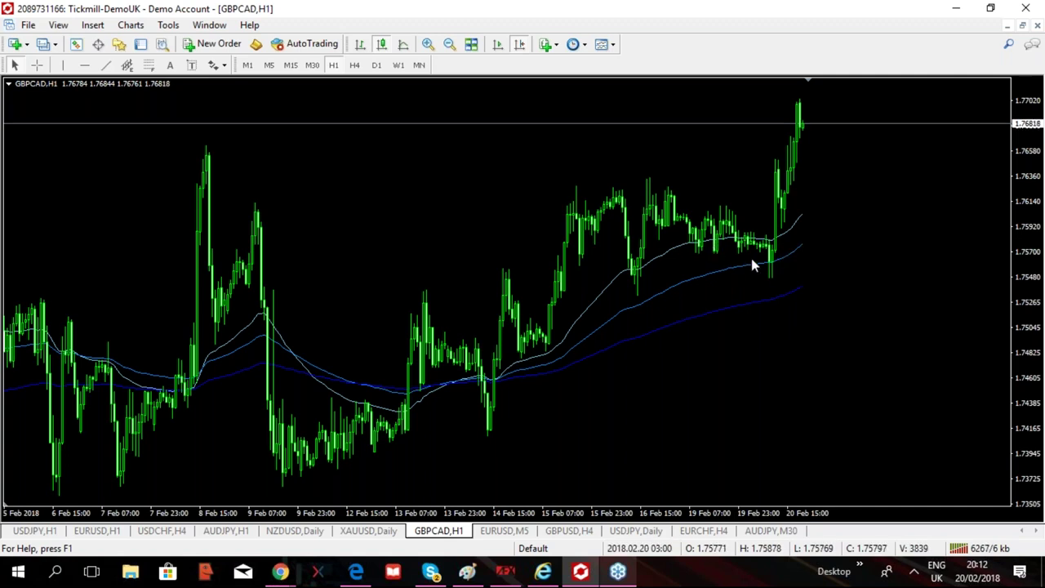
Examine GBPCAD price against its moving averages on H1, then H4, then daily.
{"action": "mouse_move", "coordinate": [793, 297]}
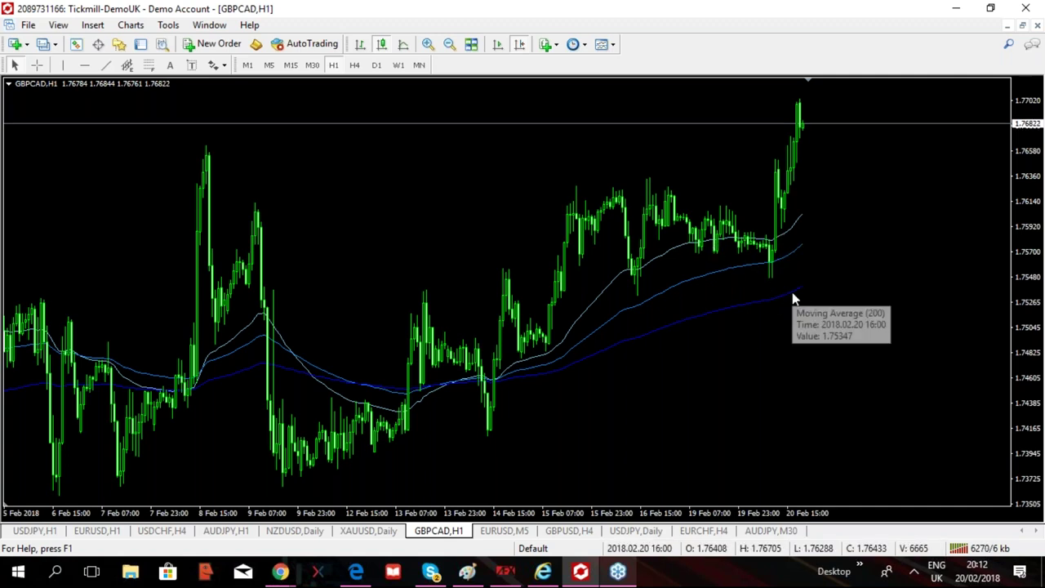
{"action": "left_click", "coordinate": [355, 65]}
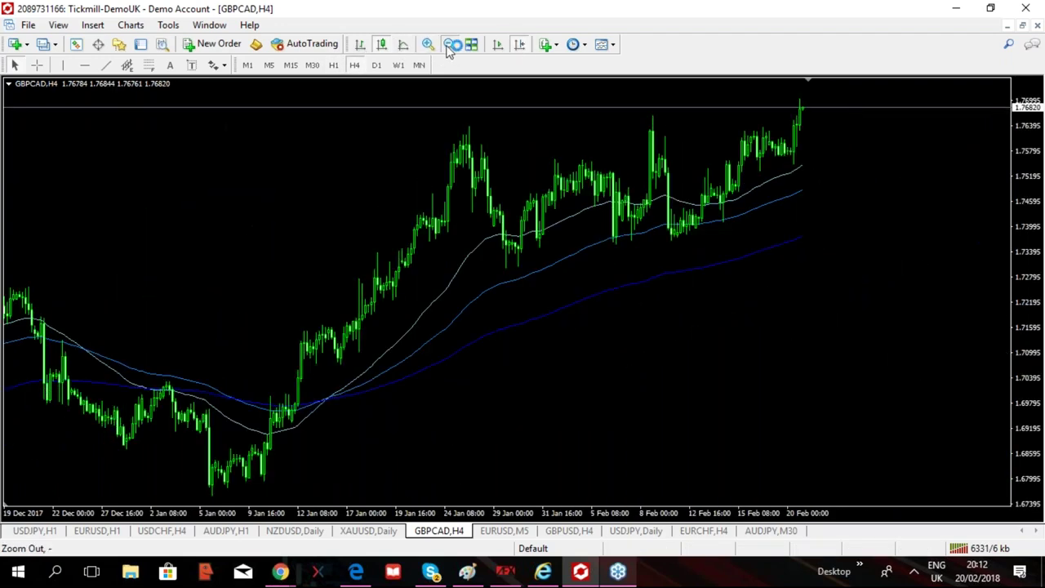
{"action": "left_click", "coordinate": [449, 45]}
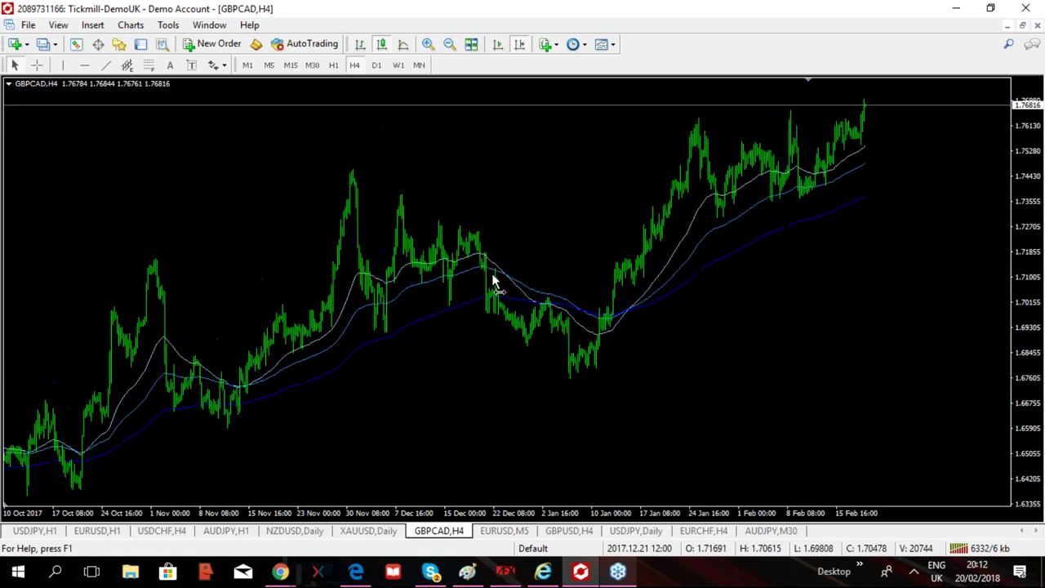
{"action": "left_click_drag", "start_coordinate": [493, 282], "coordinate": [435, 281]}
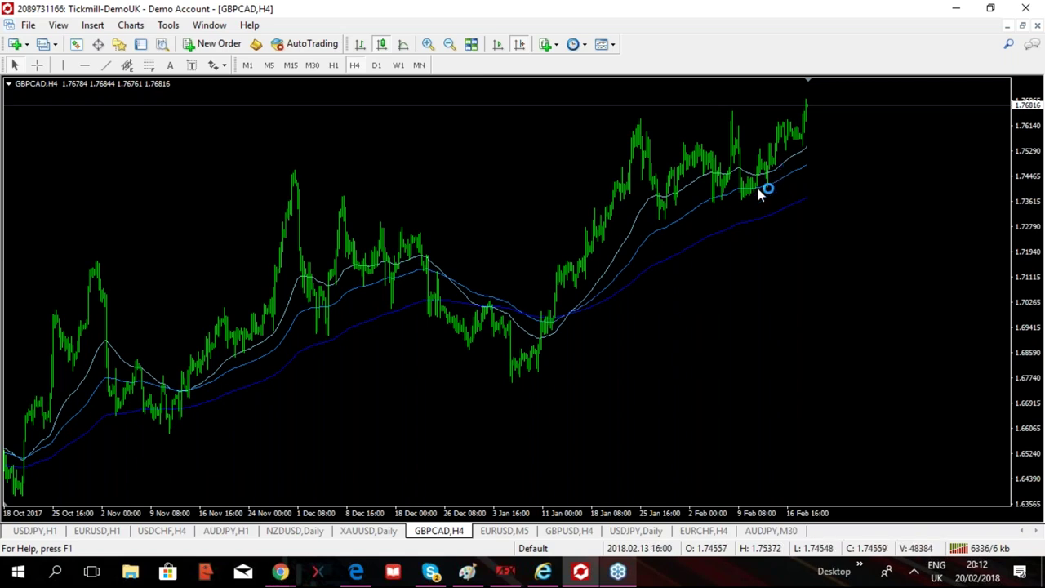
{"action": "mouse_move", "coordinate": [774, 187]}
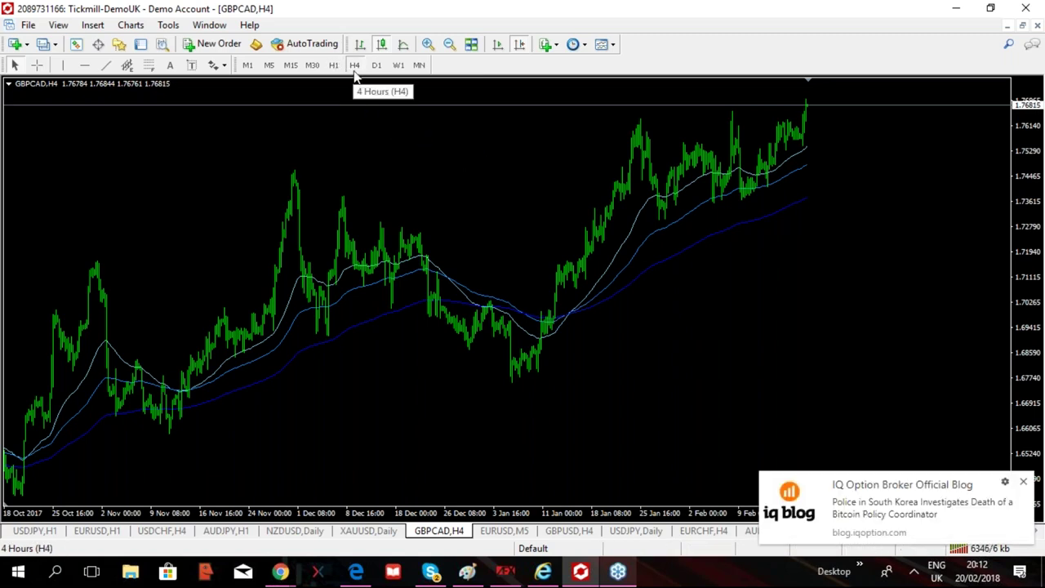
{"action": "left_click", "coordinate": [431, 46]}
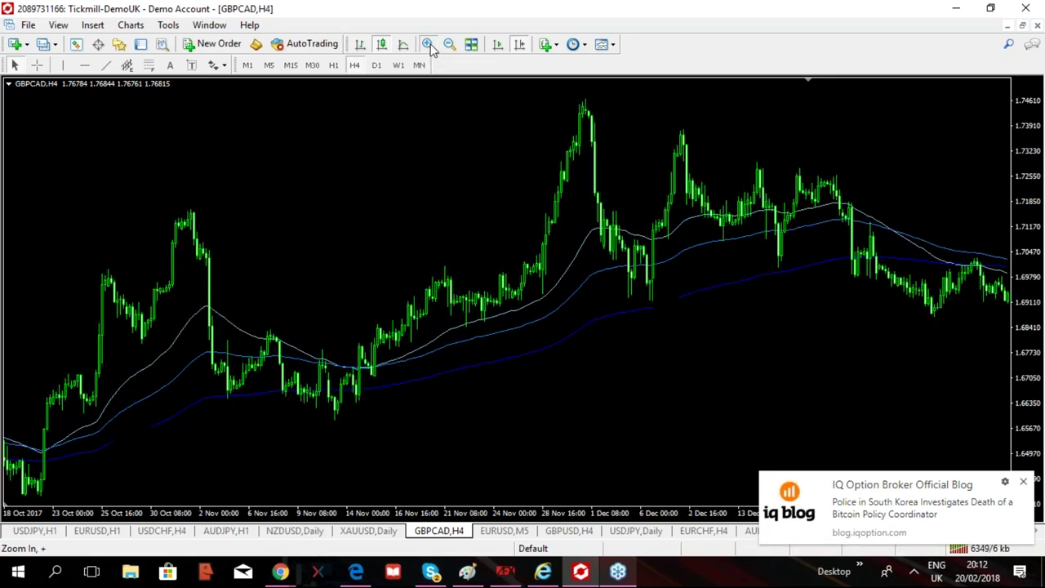
{"action": "left_click", "coordinate": [430, 46]}
{"action": "left_click", "coordinate": [520, 46]}
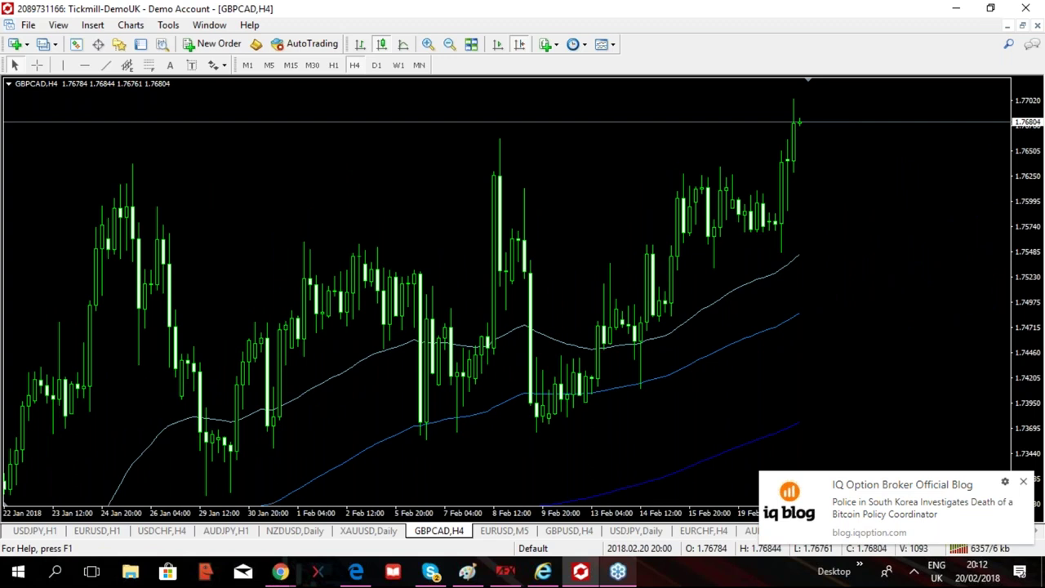
{"action": "left_click", "coordinate": [450, 44]}
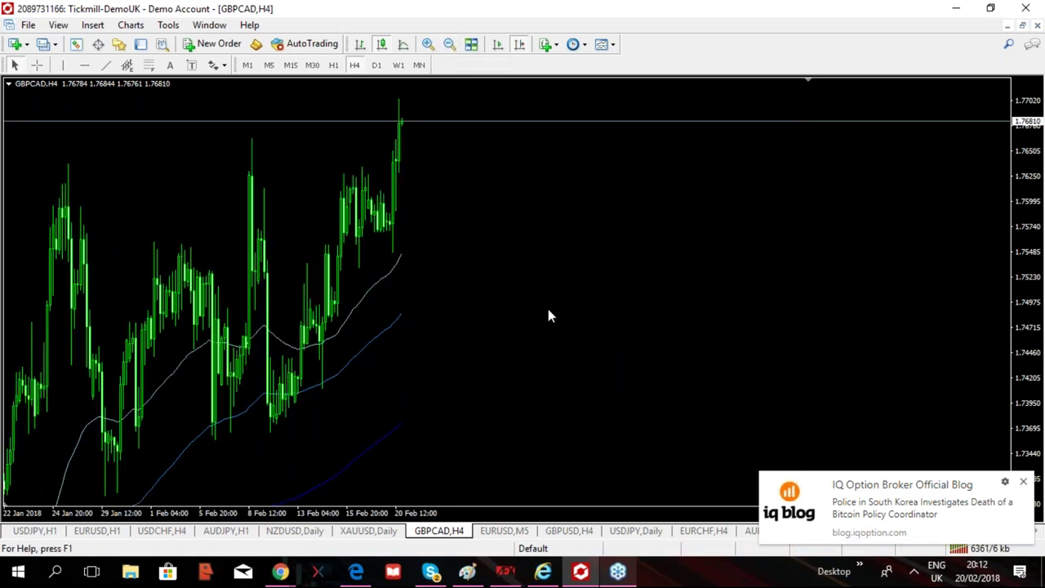
{"action": "scroll", "coordinate": [563, 306], "scroll_direction": "down", "scroll_amount": 5}
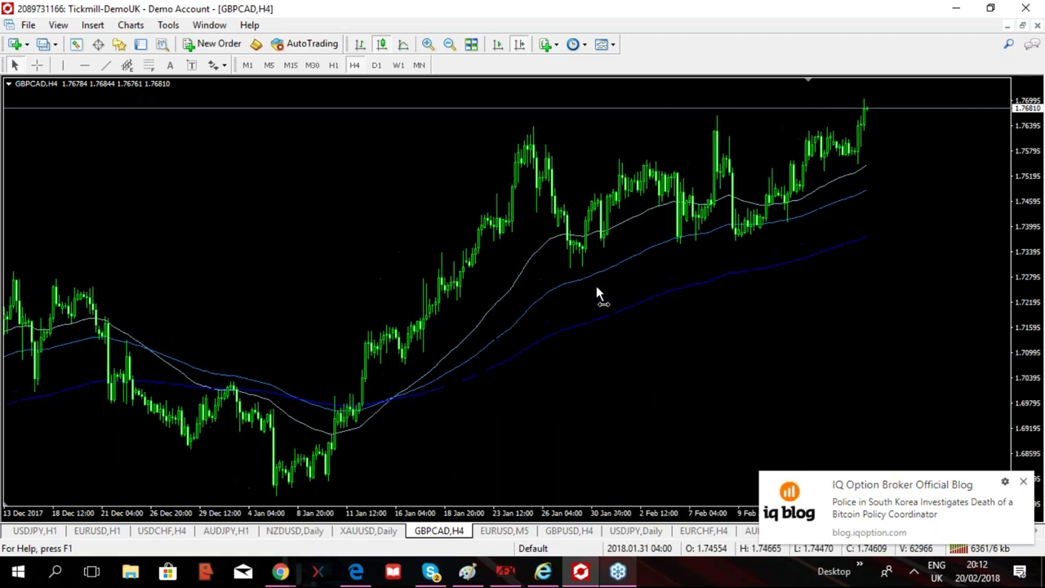
{"action": "left_click", "coordinate": [377, 65]}
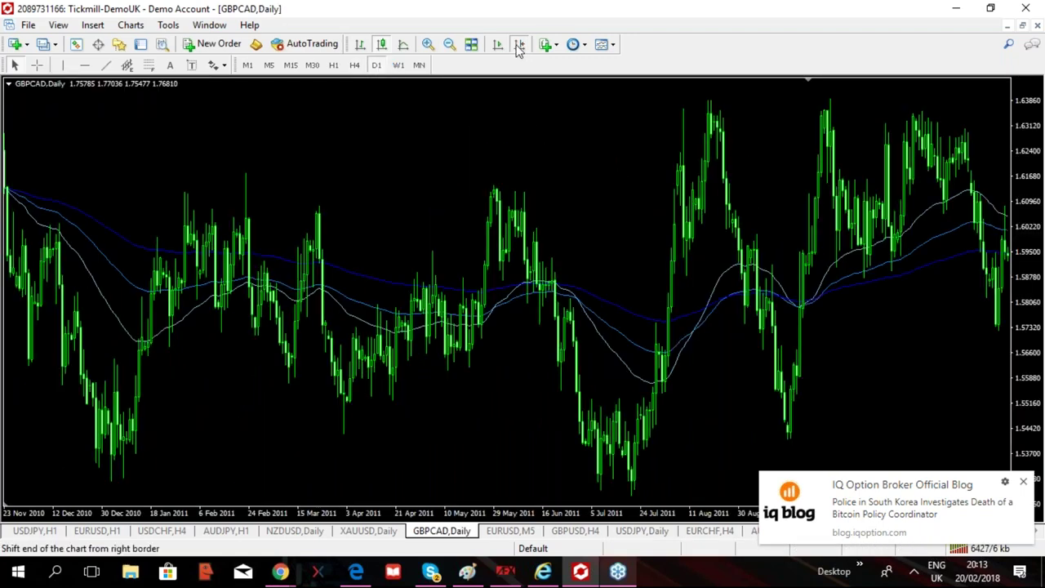
{"action": "left_click", "coordinate": [519, 45]}
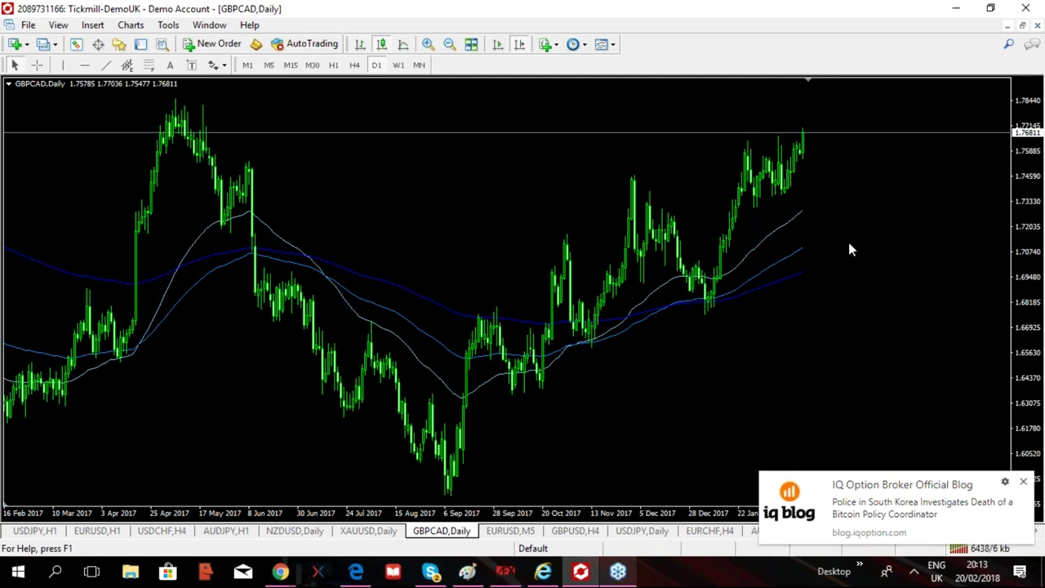
On the GBPCAD H1 chart, draw trendlines from the 14 February low to the 16 February high and from there to the 20 February low.
{"action": "left_click", "coordinate": [333, 65]}
{"action": "left_click", "coordinate": [519, 44]}
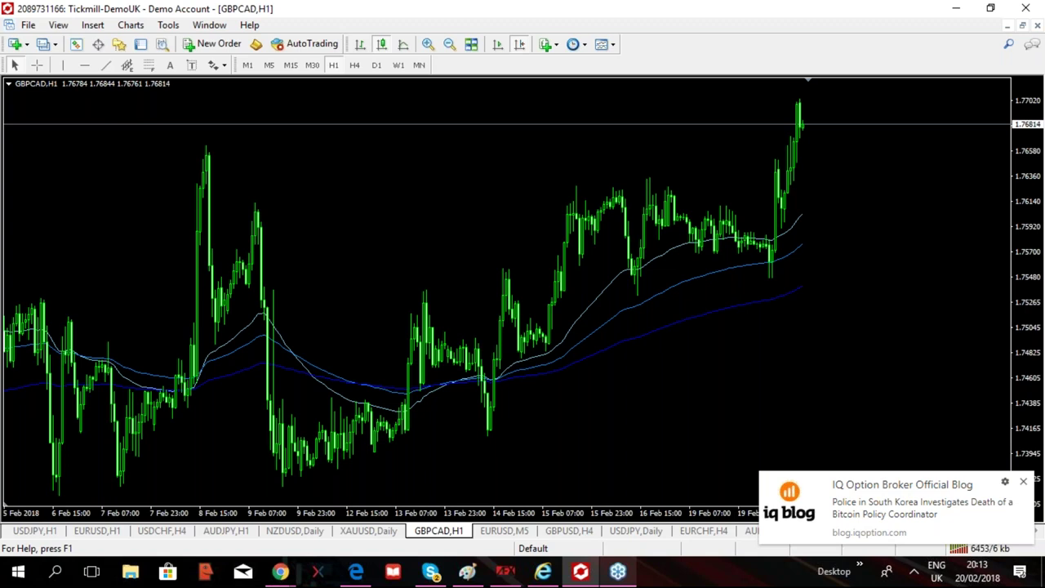
{"action": "left_click_drag", "start_coordinate": [1035, 178], "coordinate": [1039, 214]}
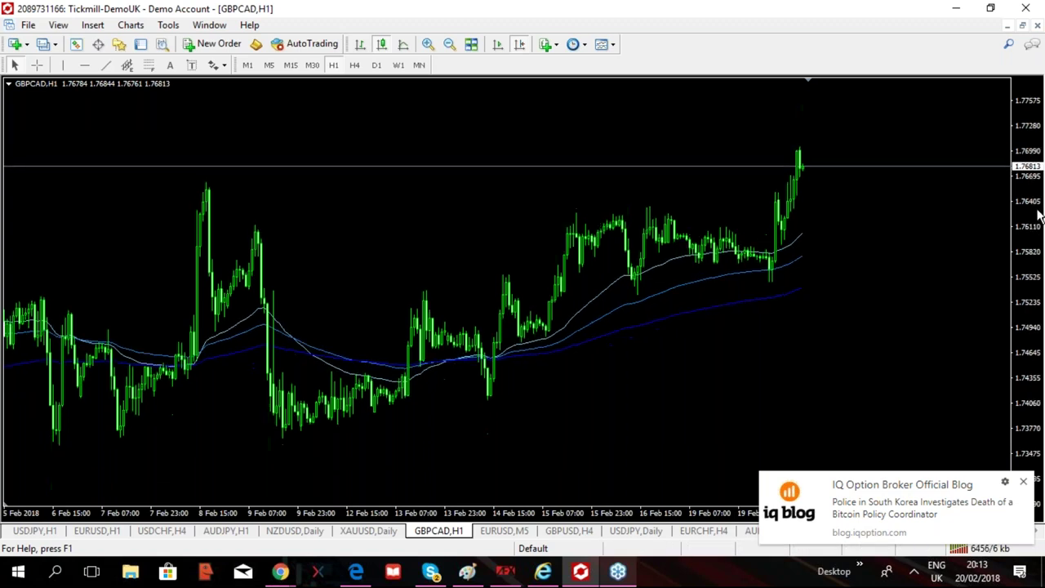
{"action": "left_click", "coordinate": [105, 65]}
{"action": "left_click_drag", "start_coordinate": [487, 400], "coordinate": [649, 207]}
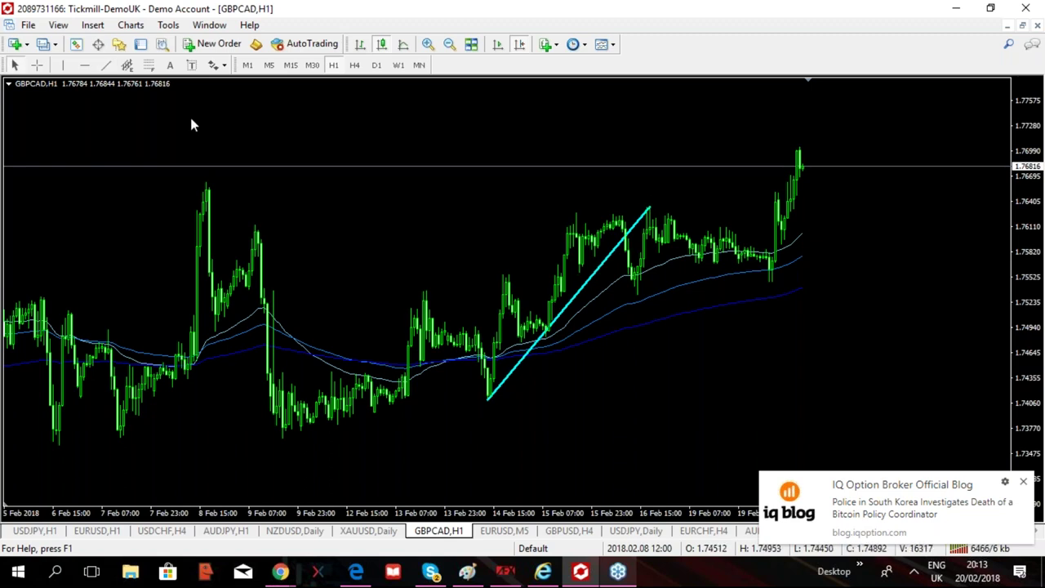
{"action": "left_click", "coordinate": [104, 66]}
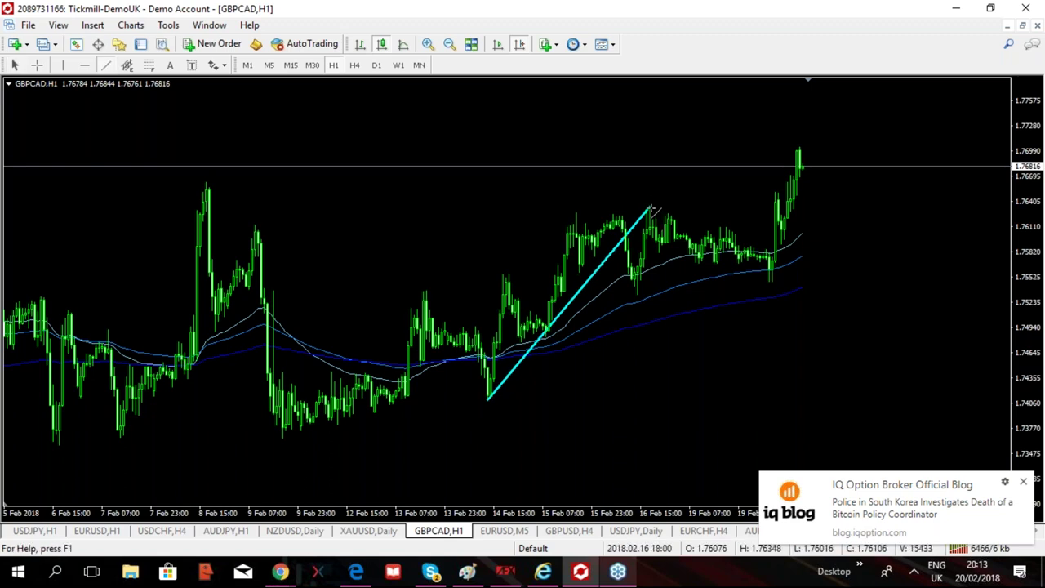
{"action": "mouse_move", "coordinate": [649, 208]}
{"action": "left_mouse_down"}
{"action": "mouse_move", "coordinate": [778, 284]}
{"action": "mouse_move", "coordinate": [769, 280]}
{"action": "left_mouse_up"}
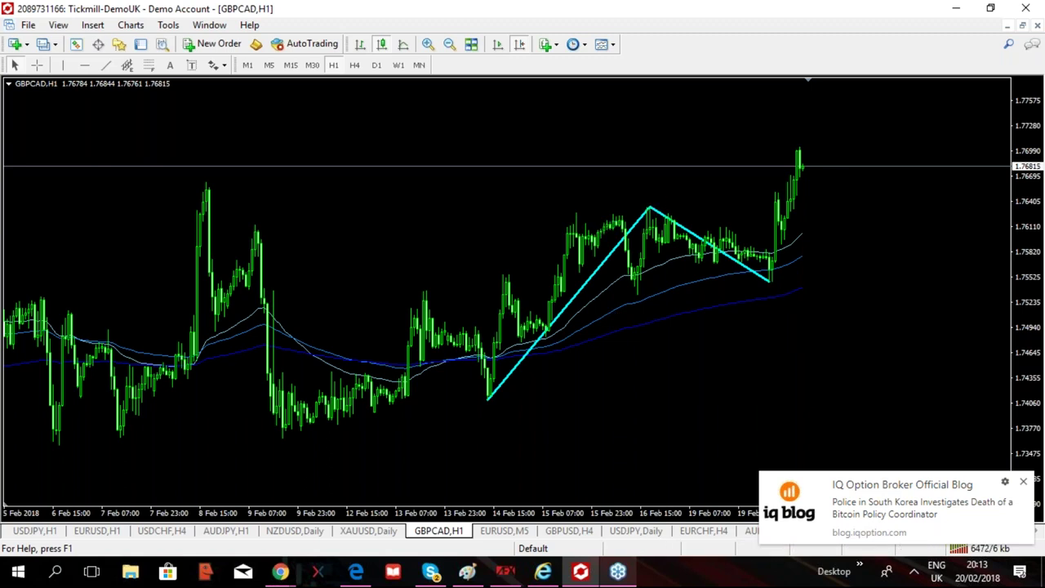
Draw a Fibonacci retracement from the 14 February low up to the 16 February high level, and delete it.
{"action": "left_click", "coordinate": [149, 71]}
{"action": "left_click_drag", "start_coordinate": [489, 399], "coordinate": [711, 209]}
{"action": "key", "text": "Delete"}
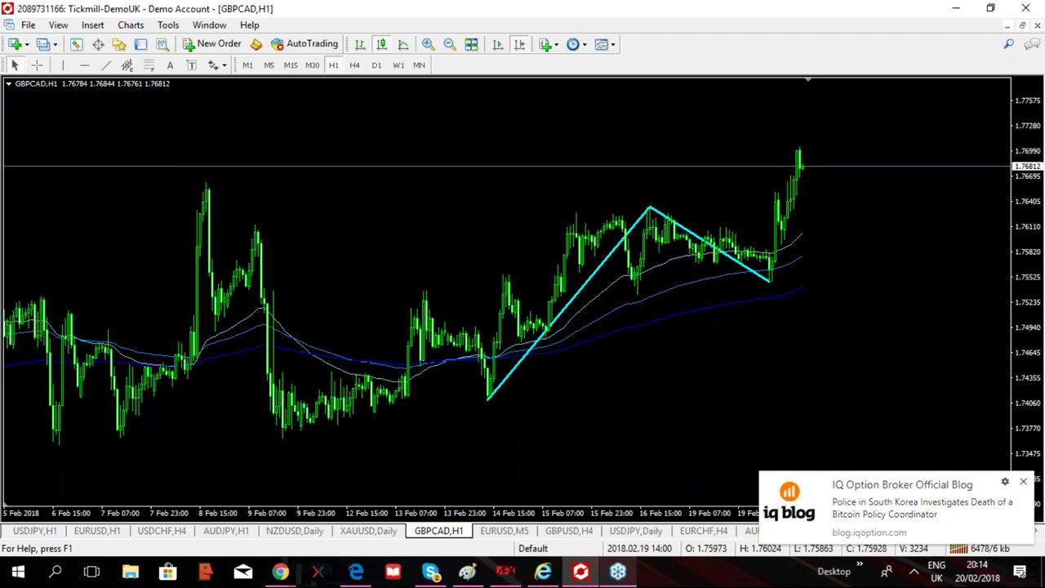
Move the rising trendline so it starts at the 20 February low and projects the same upward swing beyond the current price.
{"action": "left_click", "coordinate": [449, 45]}
{"action": "left_click_drag", "start_coordinate": [1033, 133], "coordinate": [582, 285]}
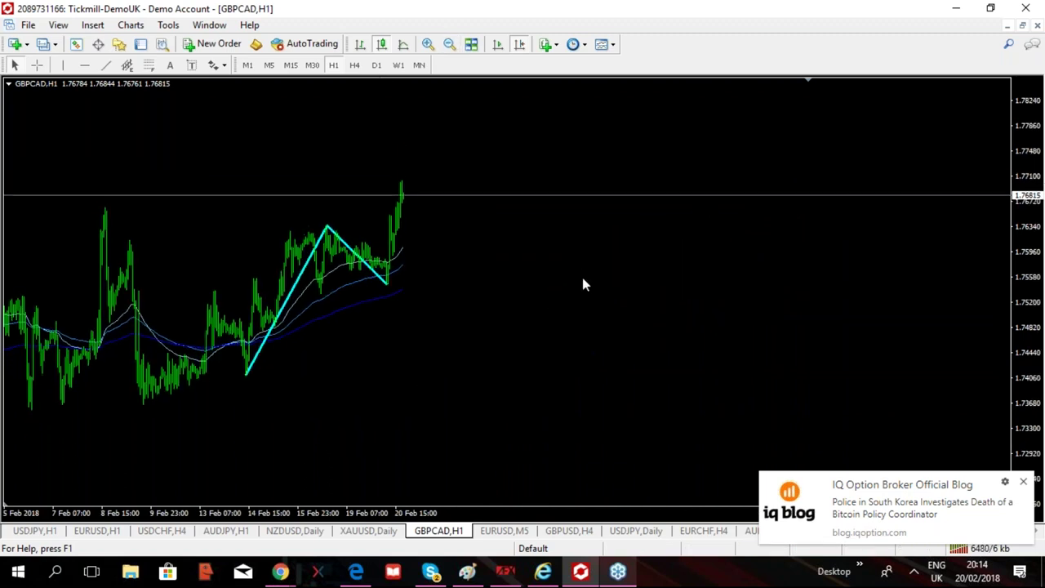
{"action": "double_click", "coordinate": [285, 309]}
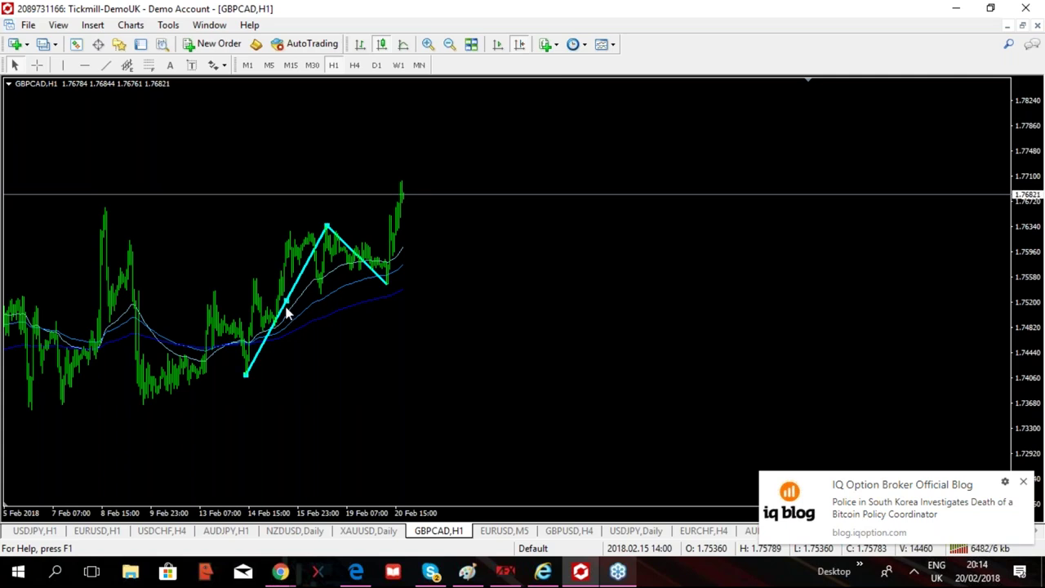
{"action": "left_click_drag", "start_coordinate": [288, 304], "coordinate": [428, 214]}
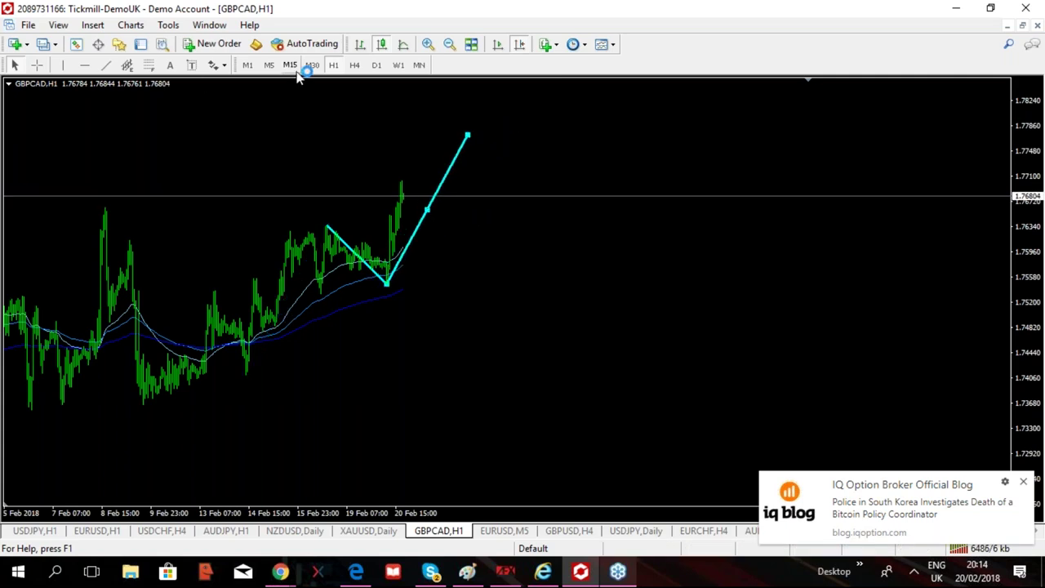
Redraw the trendline from the 14 February low to the 16 February high and place a horizontal line at the projected swing's end, about 1.7773.
{"action": "left_click", "coordinate": [105, 64]}
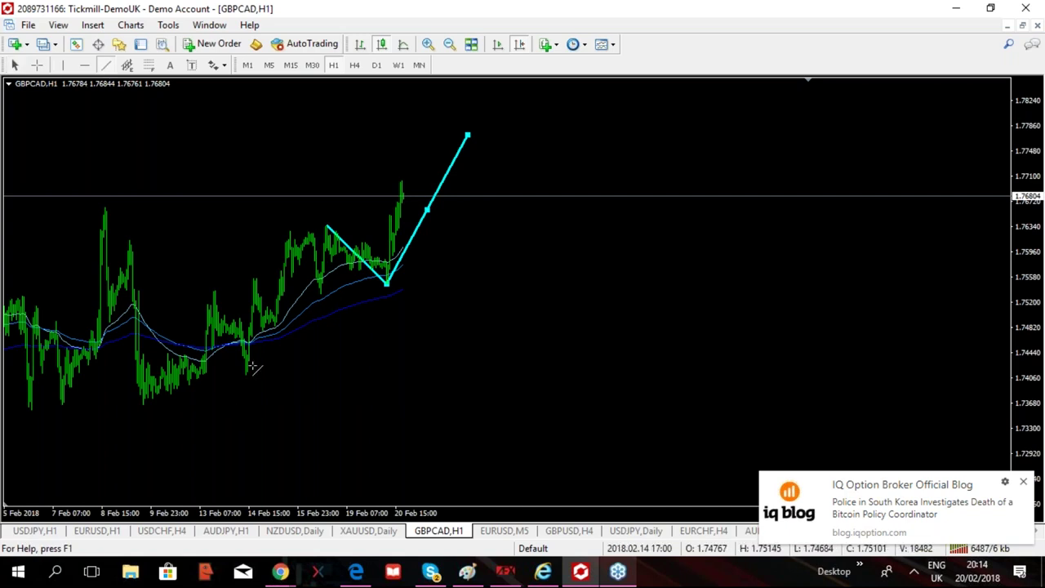
{"action": "left_click_drag", "start_coordinate": [246, 374], "coordinate": [326, 225]}
{"action": "left_click", "coordinate": [411, 239]}
{"action": "left_click", "coordinate": [84, 64]}
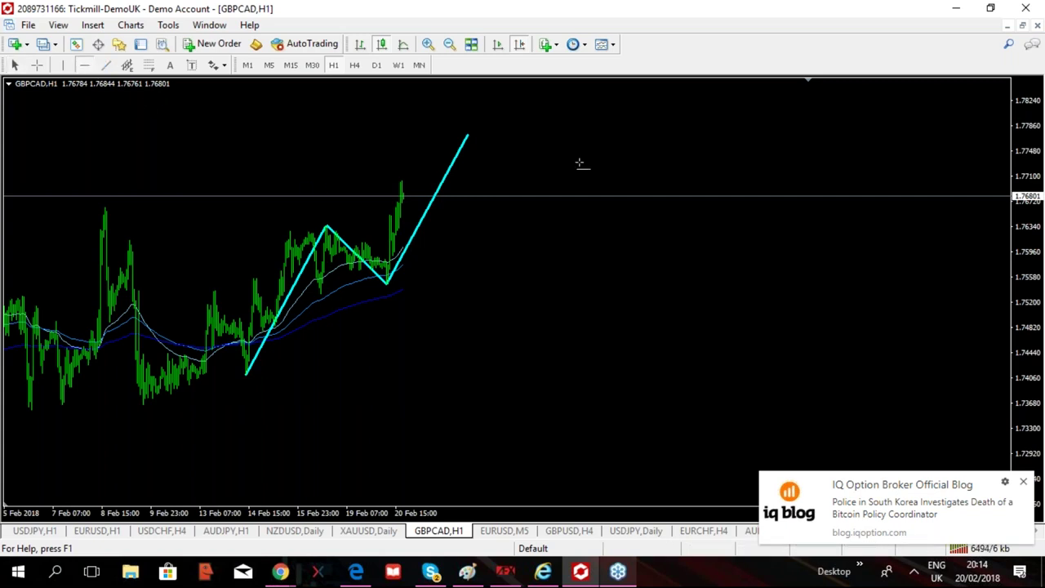
{"action": "left_click", "coordinate": [476, 134]}
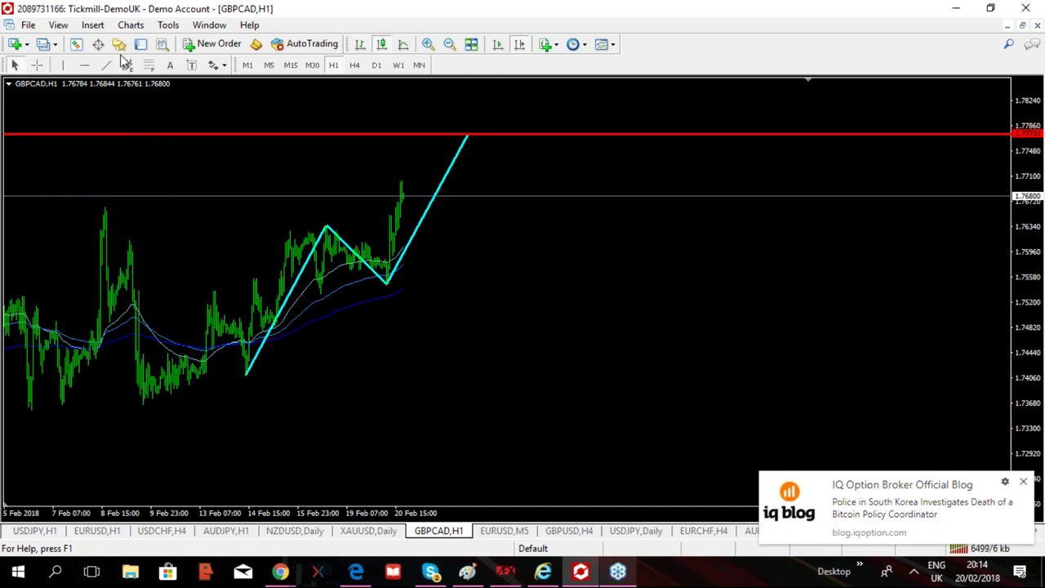
Draw a trendline from the 14 February low to the projected high and place a horizontal line through its crossing with the falling trendline.
{"action": "left_click", "coordinate": [428, 45]}
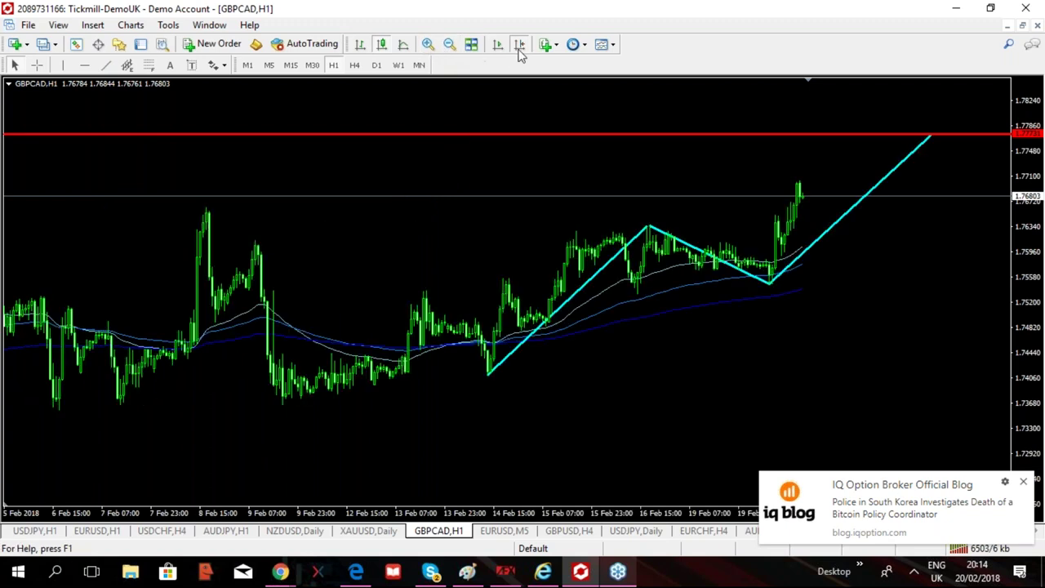
{"action": "left_click", "coordinate": [106, 64]}
{"action": "left_click_drag", "start_coordinate": [488, 375], "coordinate": [933, 133]}
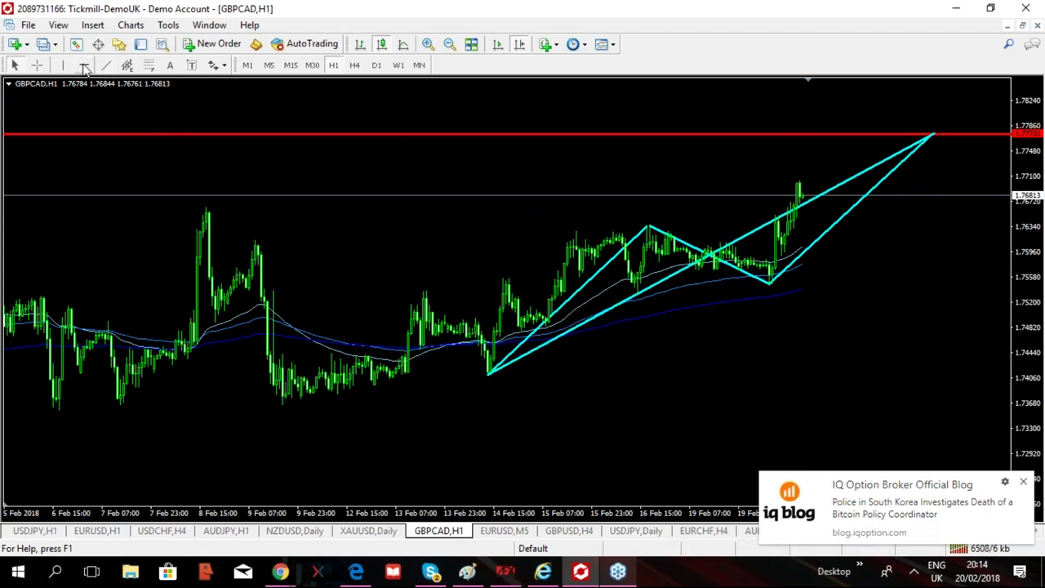
{"action": "left_click", "coordinate": [723, 253]}
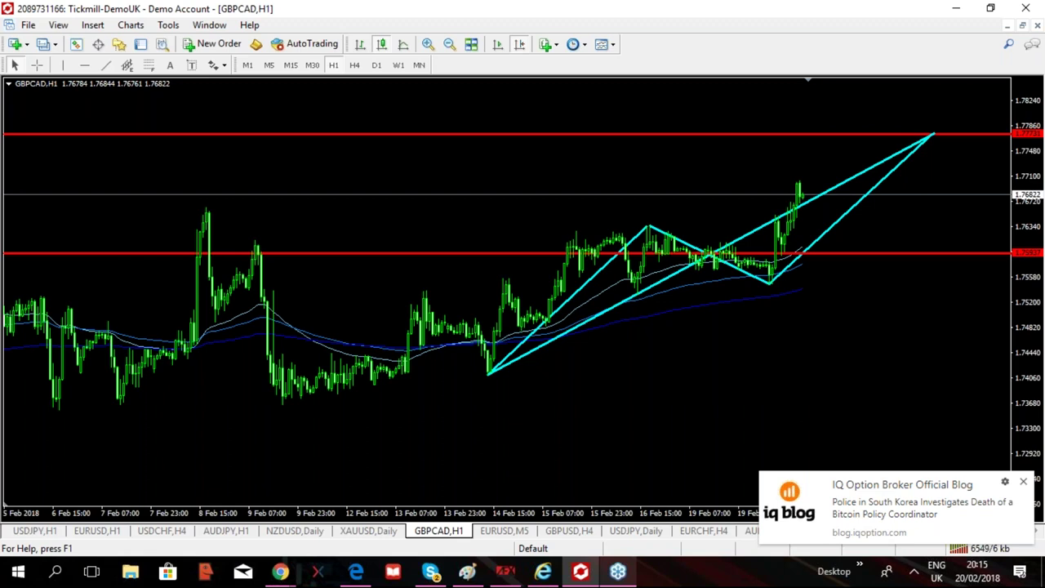
Add a text label reading "1.7690 or 1.7710" beside the projected upswing.
{"action": "left_click", "coordinate": [170, 65]}
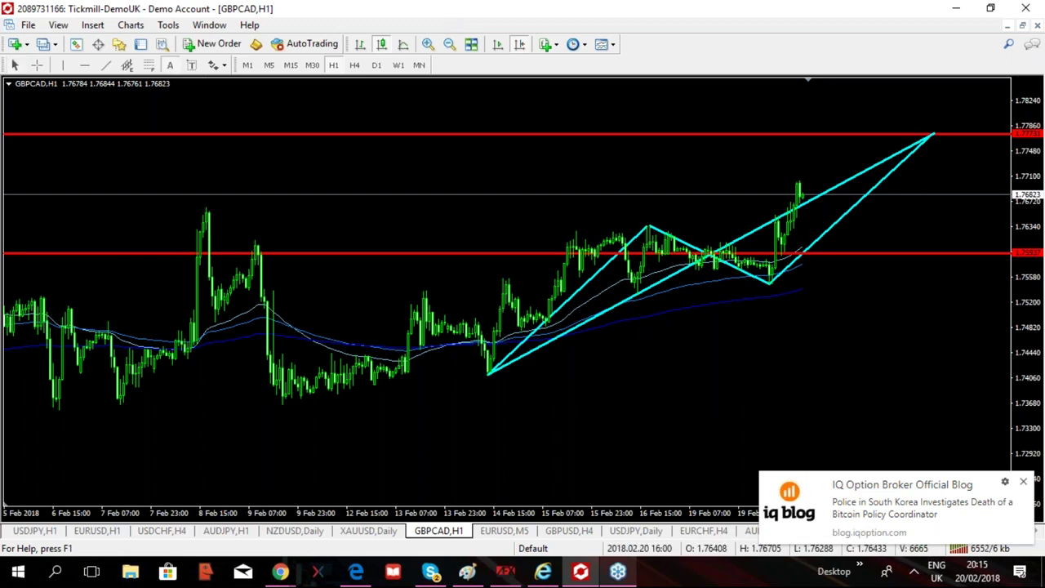
{"action": "left_click", "coordinate": [548, 191]}
{"action": "key", "text": "Tab"}
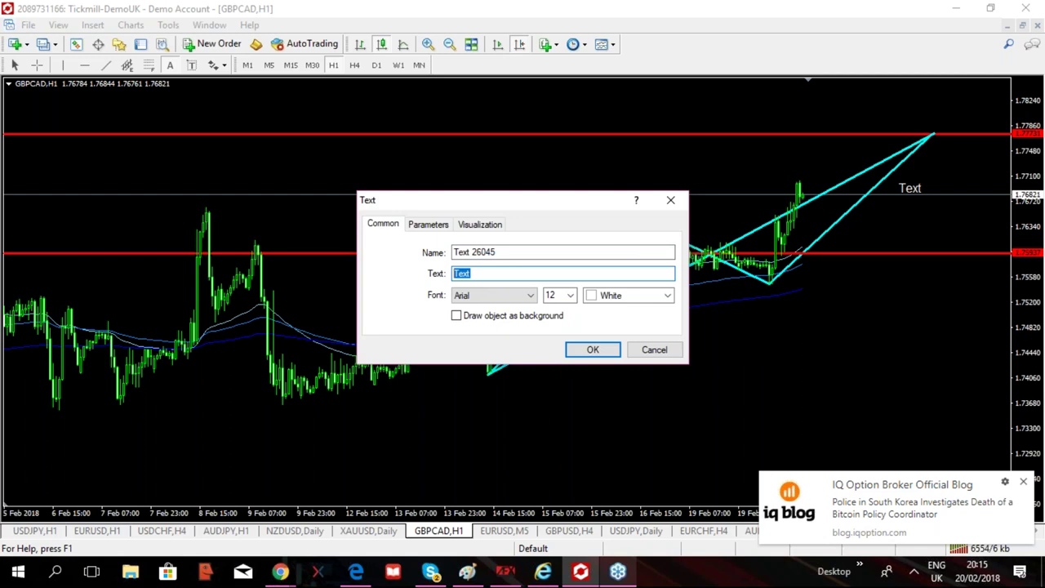
{"action": "type", "text": "1.7690"}
{"action": "type", "text": "or"}
{"action": "type", "text": "1.7710"}
{"action": "left_click", "coordinate": [593, 350]}
Reposition the "1.7690 or 1.7710" label slightly higher, just below the projected swing's end.
{"action": "double_click", "coordinate": [921, 186]}
{"action": "left_click_drag", "start_coordinate": [920, 186], "coordinate": [951, 169]}
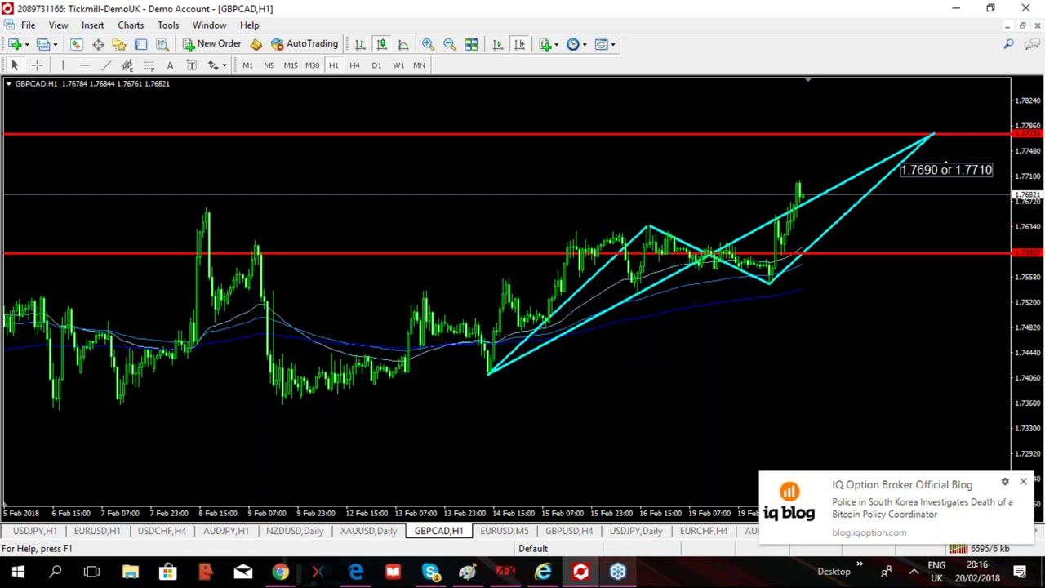
{"action": "double_click", "coordinate": [946, 173]}
{"action": "double_click", "coordinate": [941, 170]}
{"action": "left_click_drag", "start_coordinate": [941, 170], "coordinate": [942, 175]}
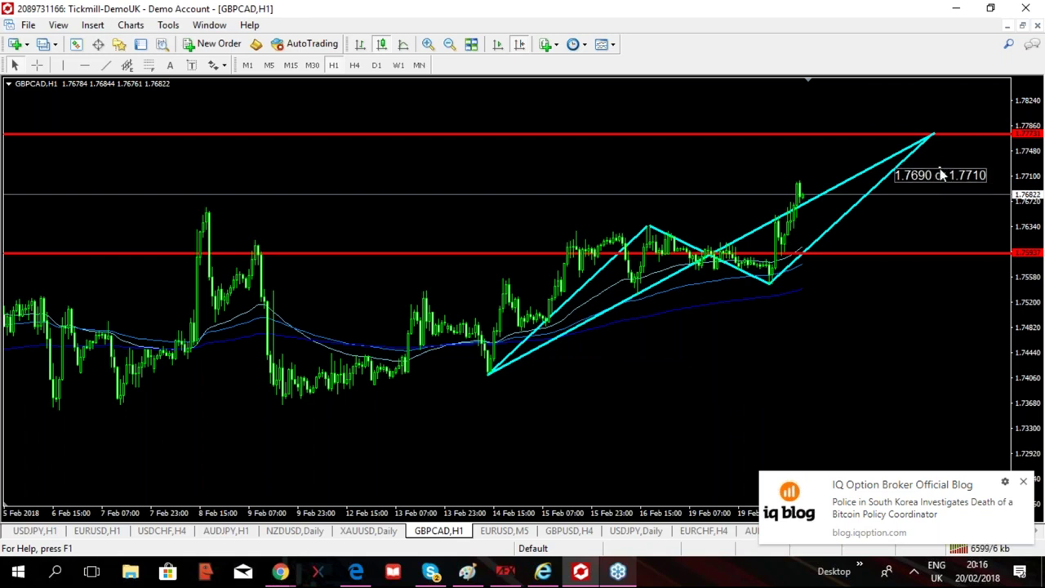
{"action": "double_click", "coordinate": [942, 175]}
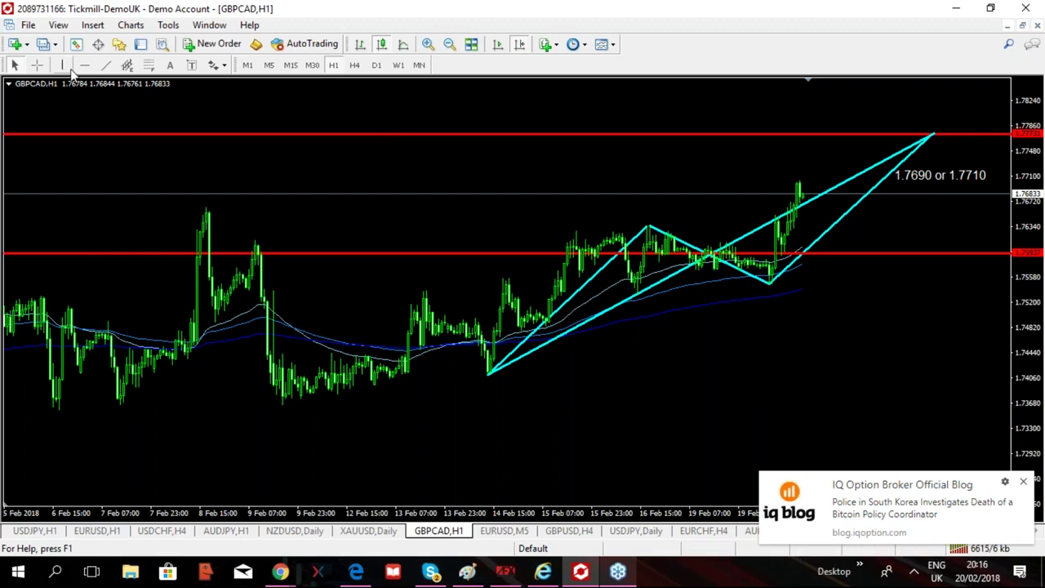
Add a text label reading "1.7770" just under the upper horizontal line, near the end of the projected swing.
{"action": "left_click", "coordinate": [169, 64]}
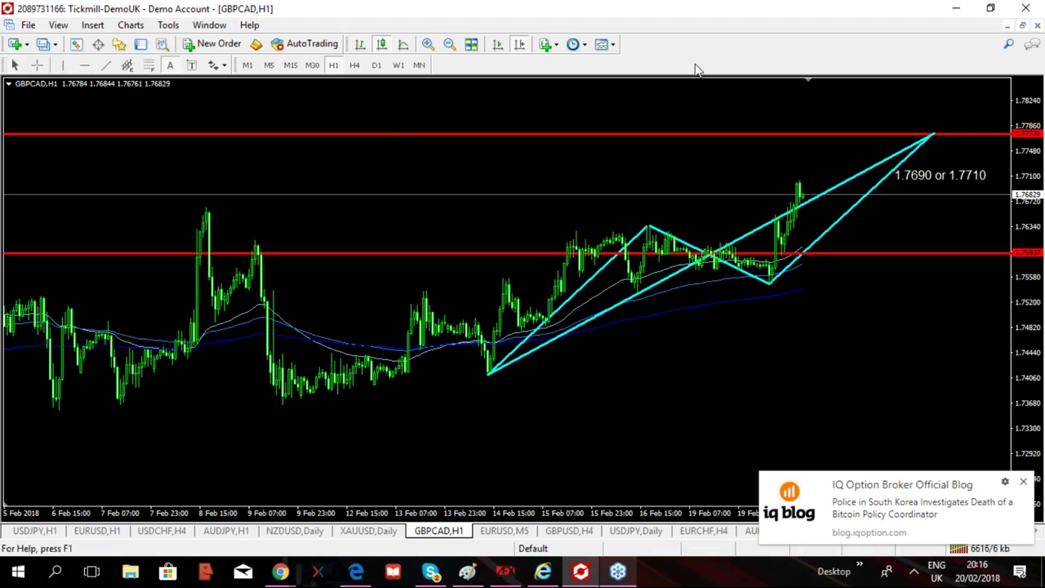
{"action": "left_click", "coordinate": [949, 144]}
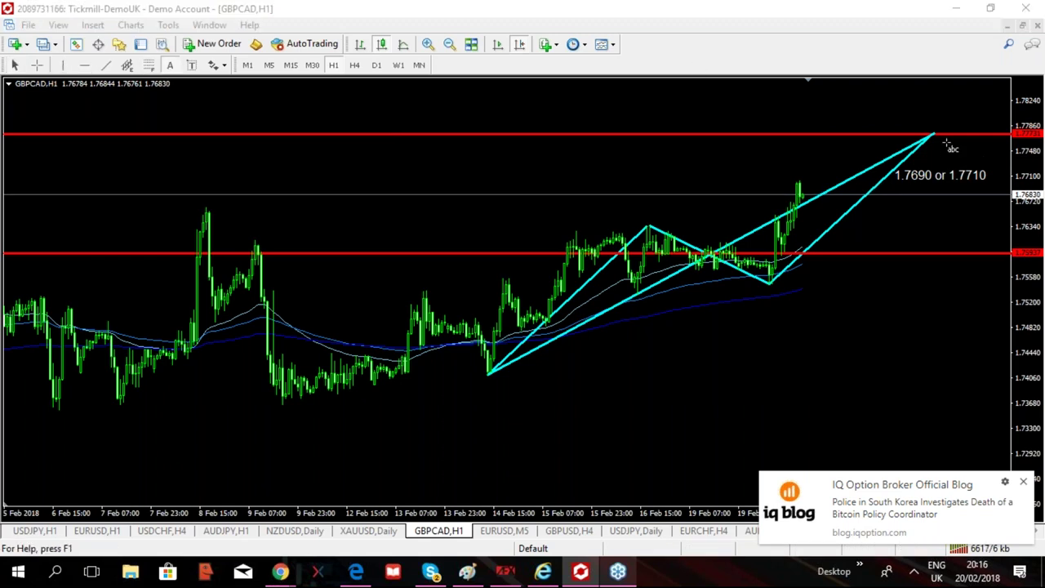
{"action": "key", "text": "Tab"}
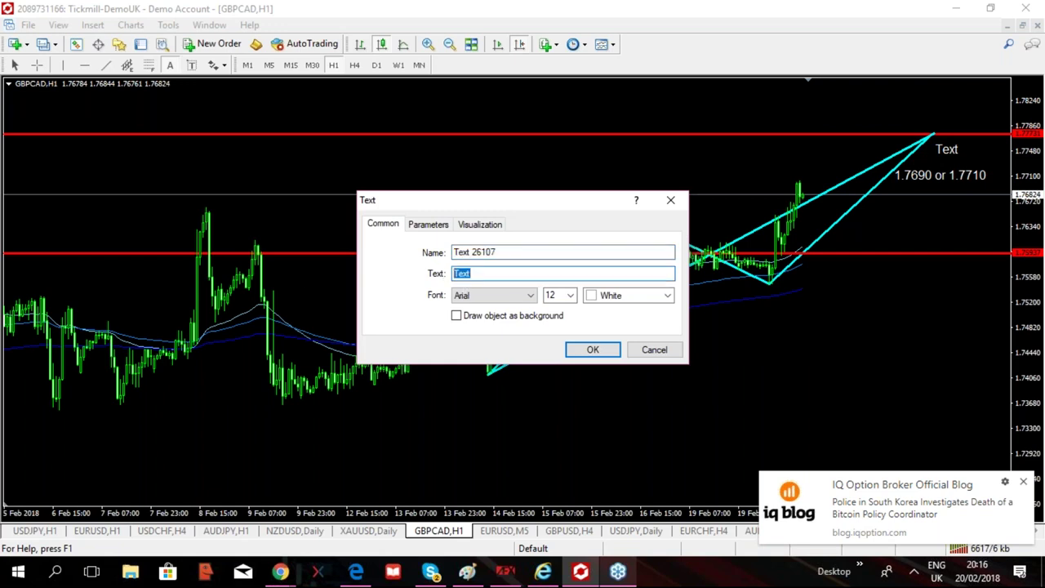
{"action": "type", "text": "1.7770"}
{"action": "left_click", "coordinate": [590, 351]}
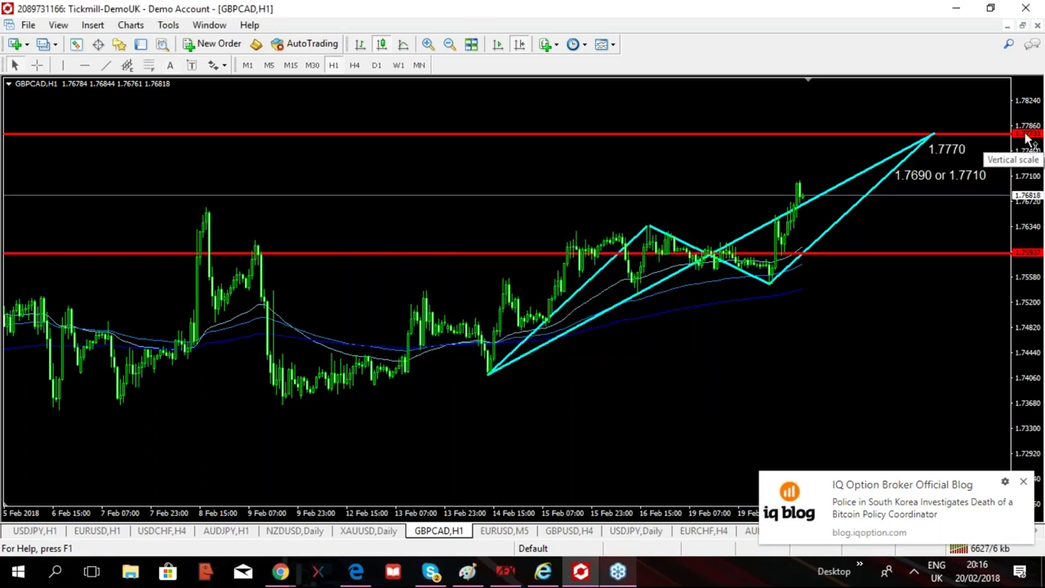
Space the two labels apart, lowering "1.7690 or 1.7710" and moving "1.7770" clear of the trendlines, close beneath the upper horizontal line.
{"action": "double_click", "coordinate": [945, 176]}
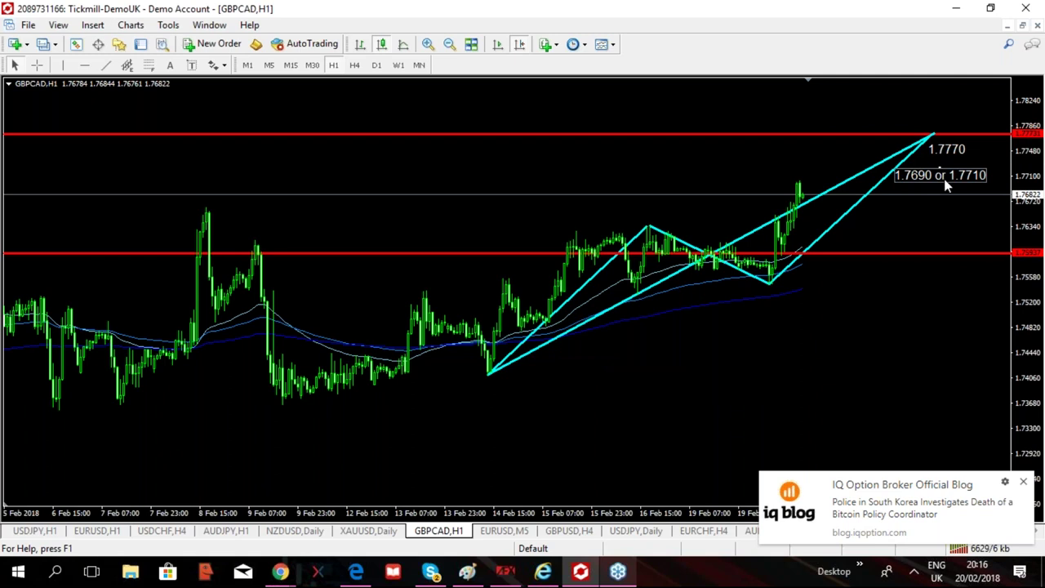
{"action": "left_click_drag", "start_coordinate": [944, 175], "coordinate": [945, 184]}
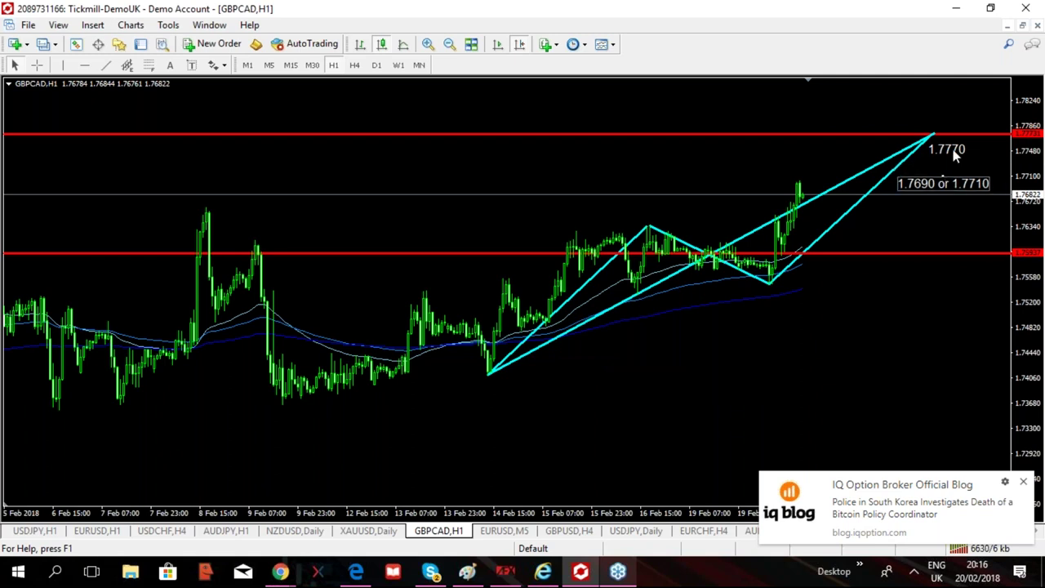
{"action": "double_click", "coordinate": [962, 150]}
{"action": "left_click_drag", "start_coordinate": [962, 150], "coordinate": [980, 145]}
{"action": "double_click", "coordinate": [979, 143]}
{"action": "double_click", "coordinate": [969, 190]}
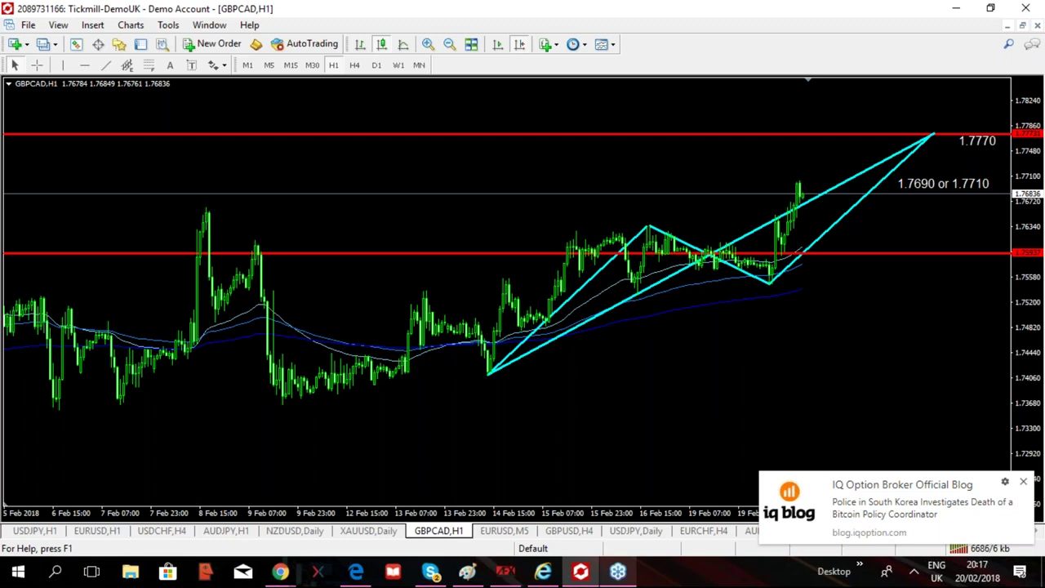
Dismiss the IQ Option blog notification and measure the distance from the current price level up to the upper horizontal line.
{"action": "left_click", "coordinate": [1025, 484]}
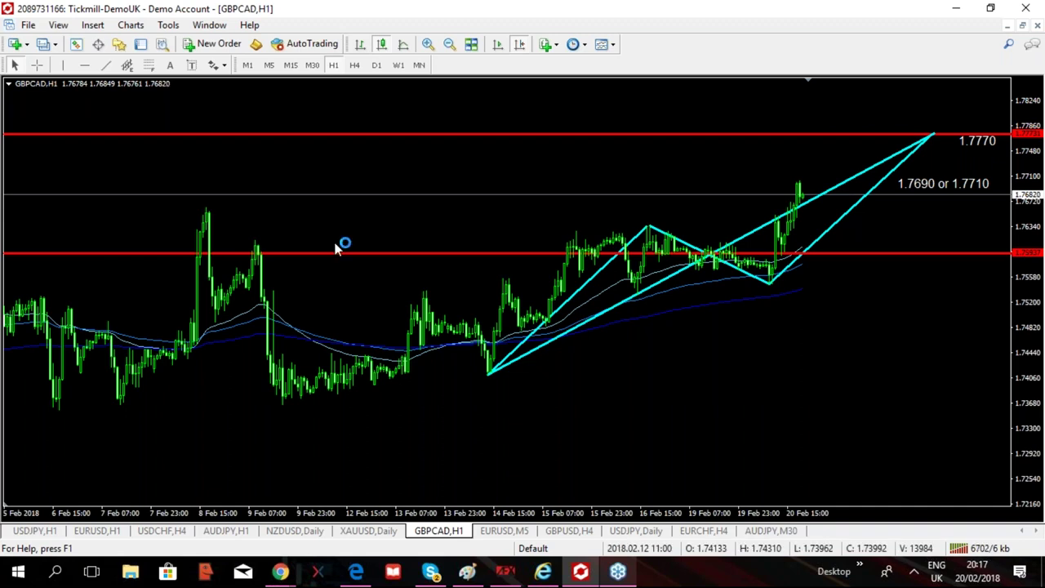
{"action": "left_click", "coordinate": [41, 65]}
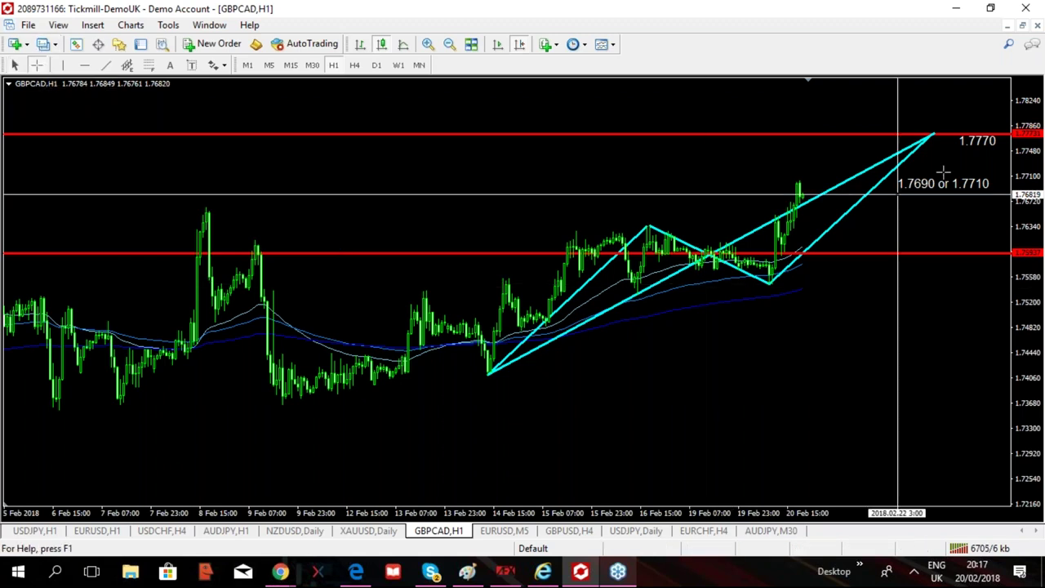
{"action": "left_click_drag", "start_coordinate": [939, 194], "coordinate": [949, 131]}
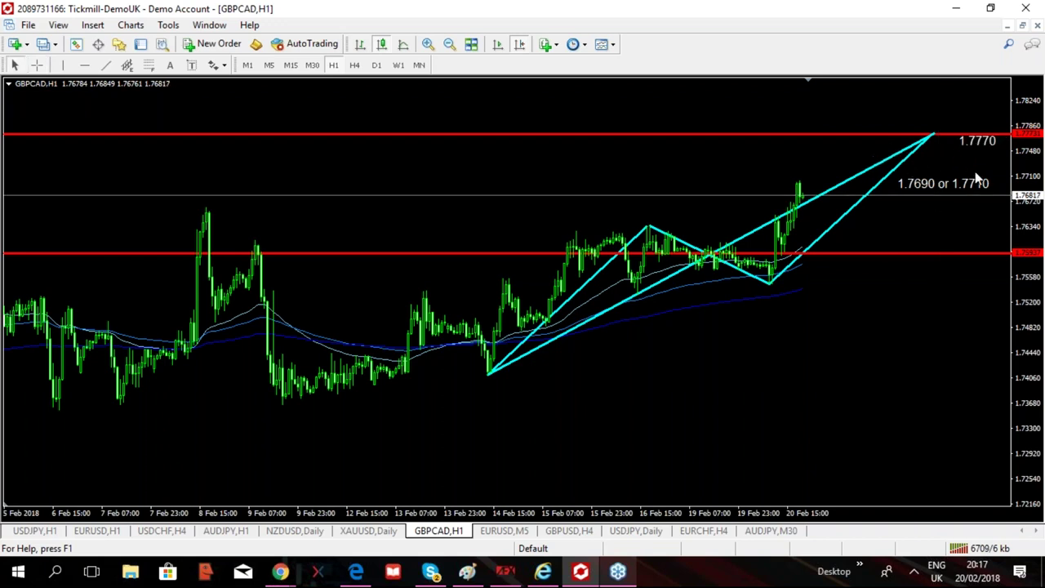